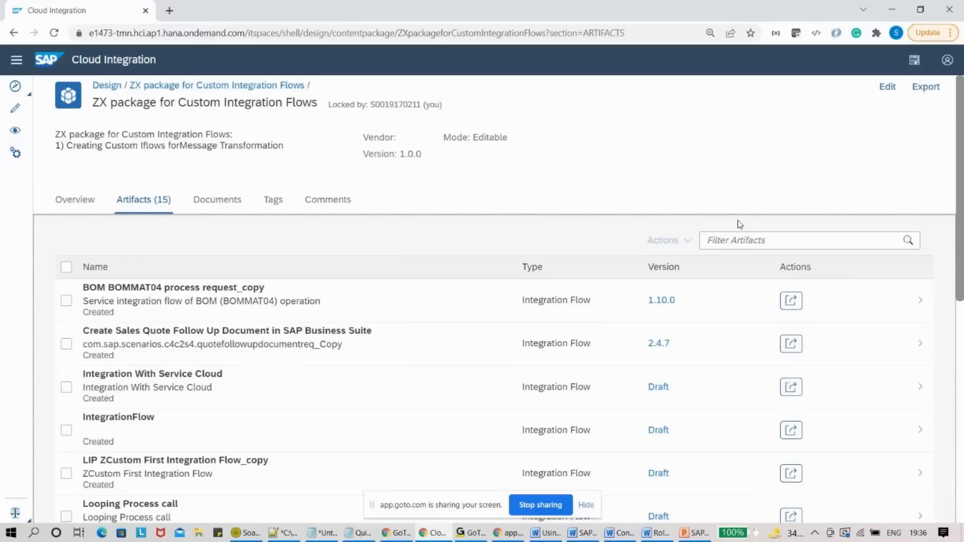
- Filter the ZX package's artifacts by 'oda' to list the two Odata Based Call flows
text(oda)
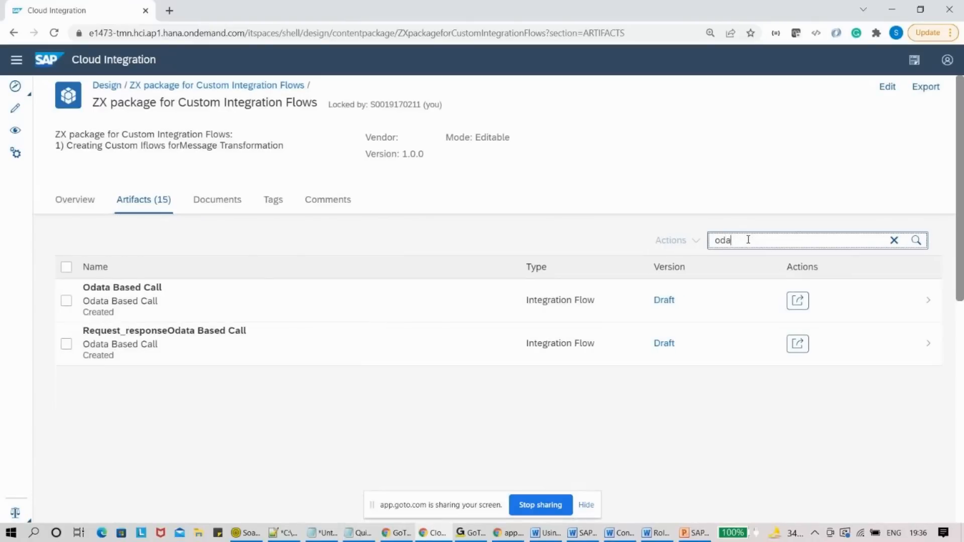
- Open Odata Based Call in edit mode and open Message Mapping 1's resource Z_S4Order_SFOrderShipDetails
key(Return)
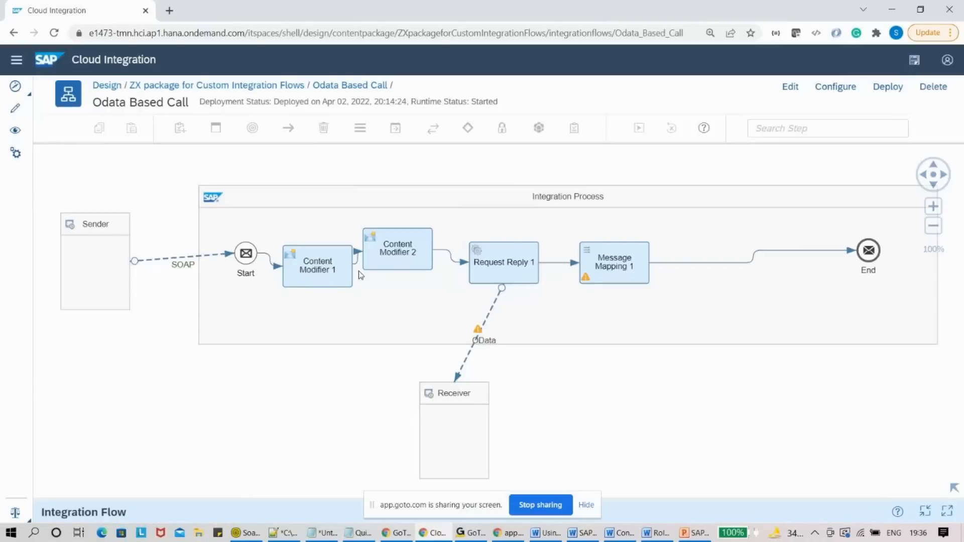
click(614, 264)
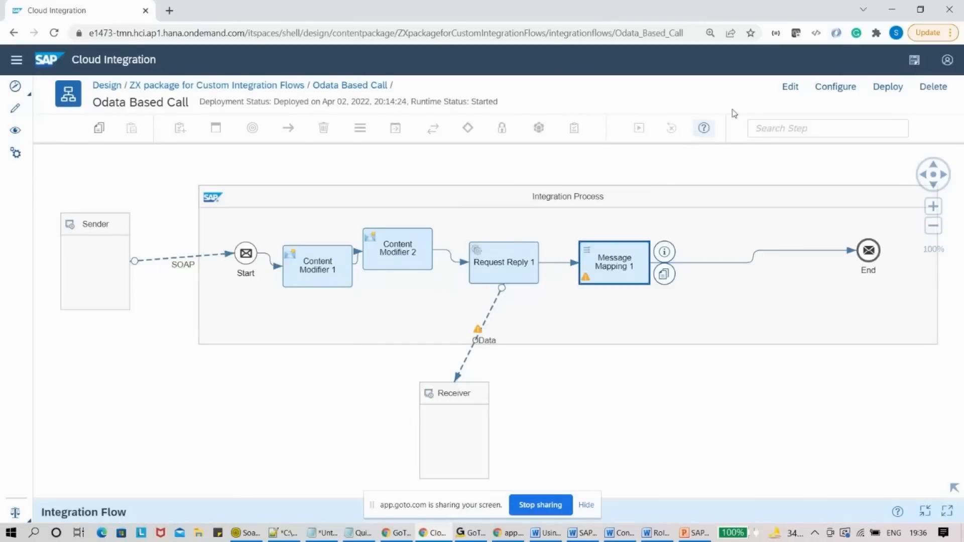
click(585, 505)
drag(581, 498, 628, 354)
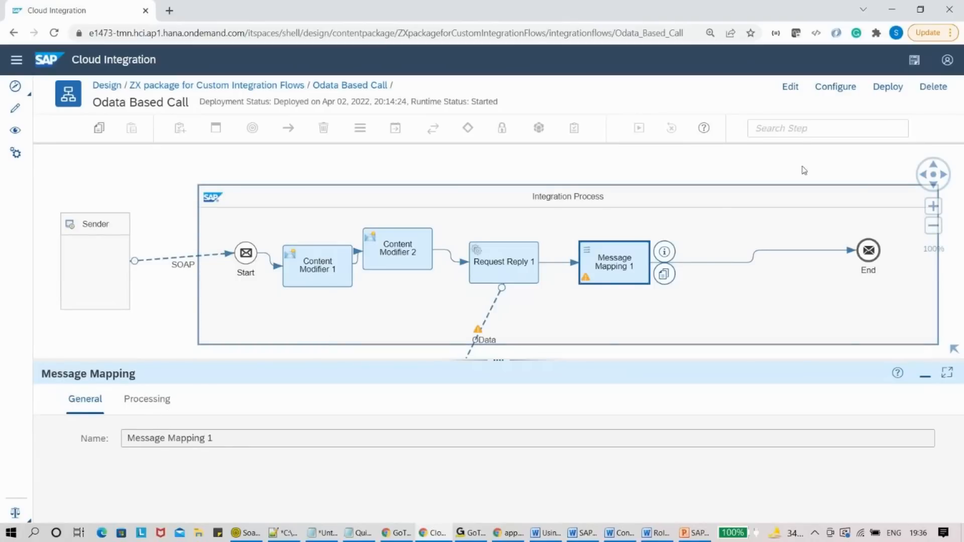
click(791, 87)
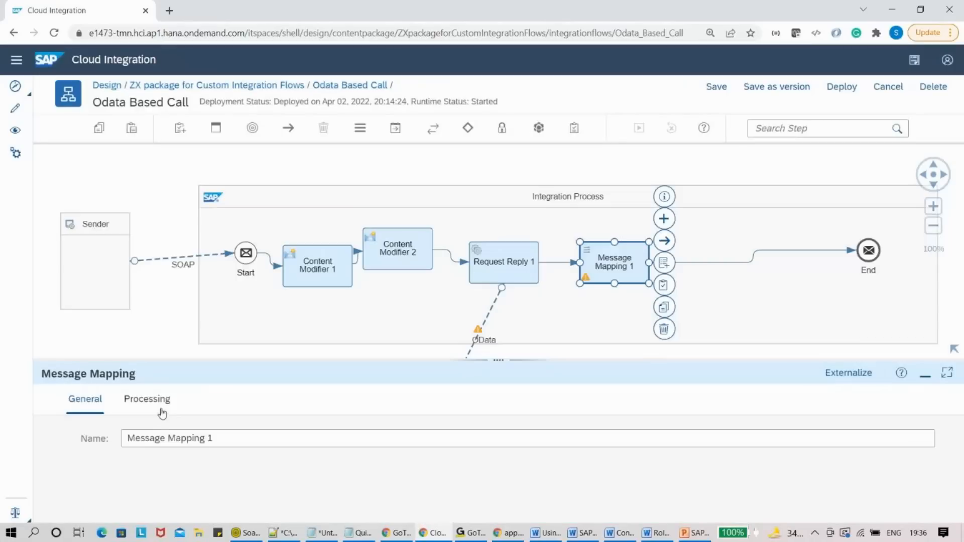
click(162, 412)
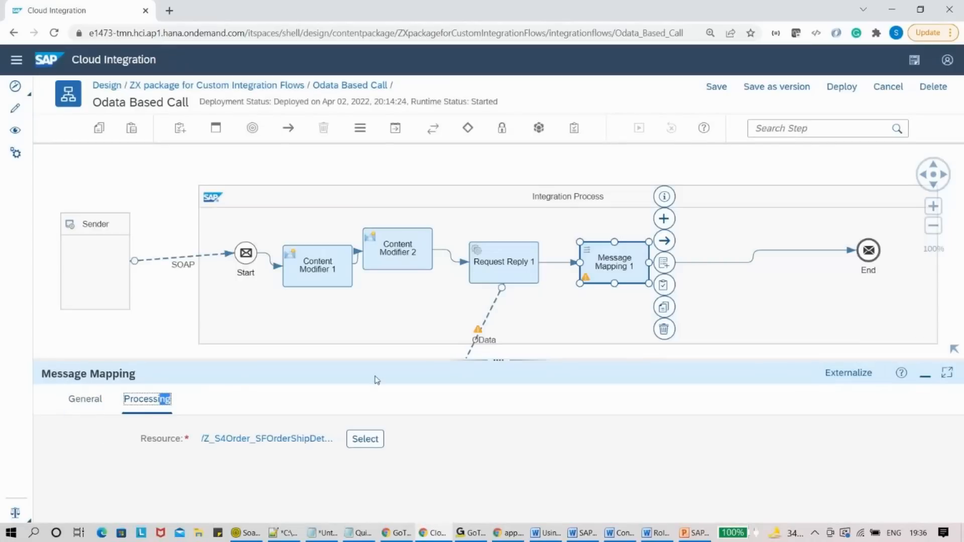
click(294, 438)
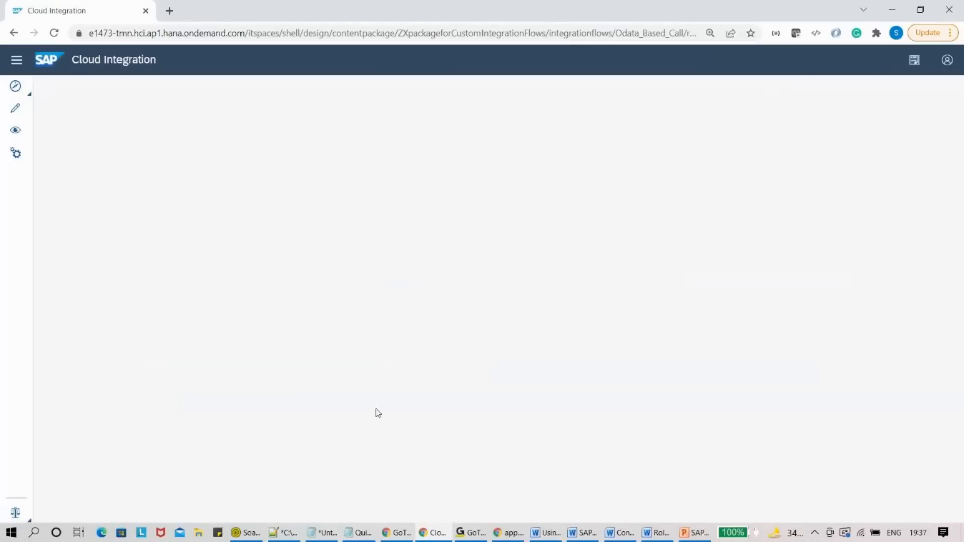
- Inspect the shipDate and orderNumber mappings, expanding the Order-to-getHeader-to-orderNumber expression
drag(577, 331, 609, 458)
click(734, 383)
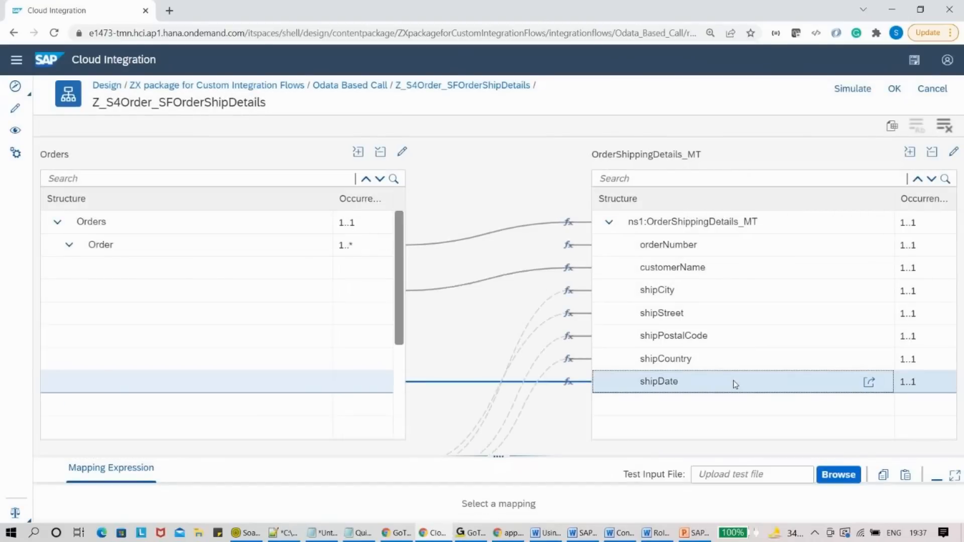
click(682, 245)
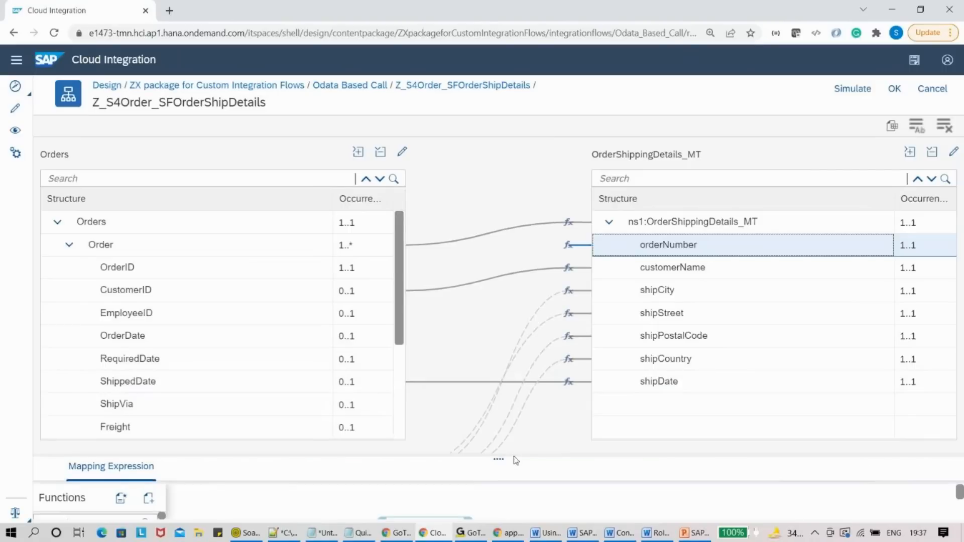
drag(516, 458, 556, 316)
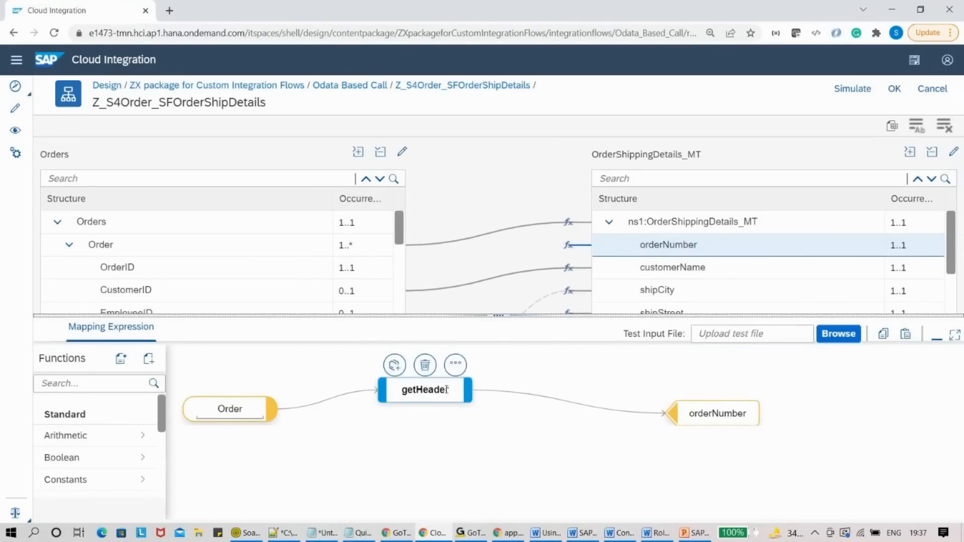
mouse_move(240, 411)
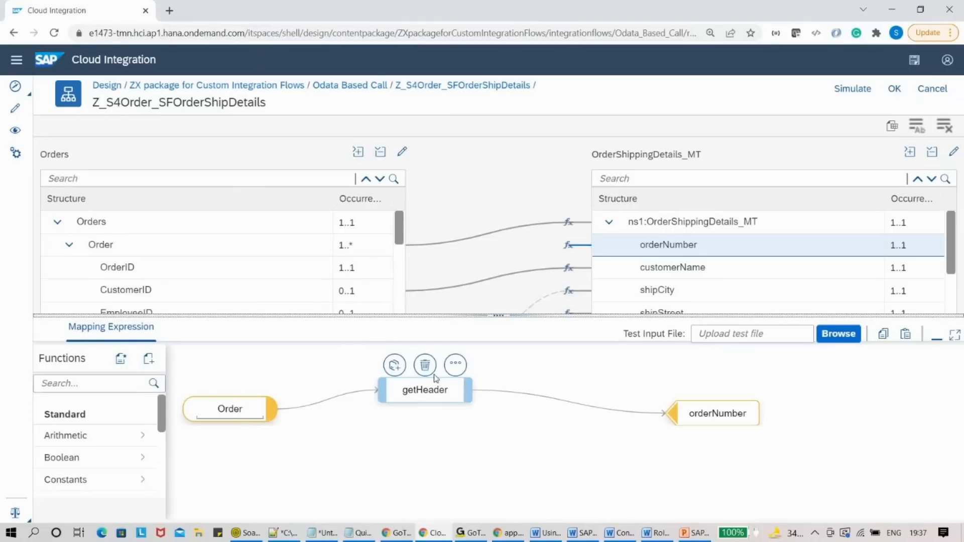
click(456, 365)
click(457, 365)
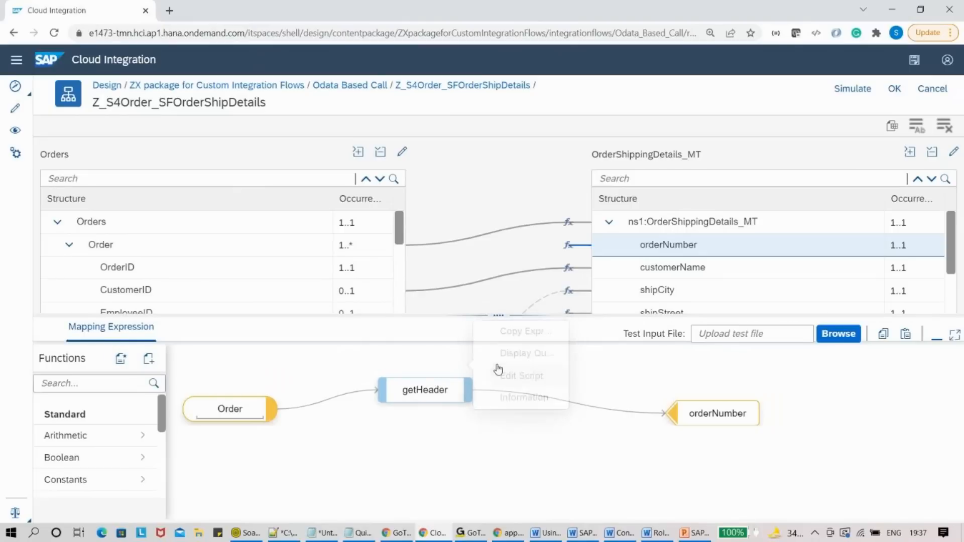
click(458, 369)
click(493, 372)
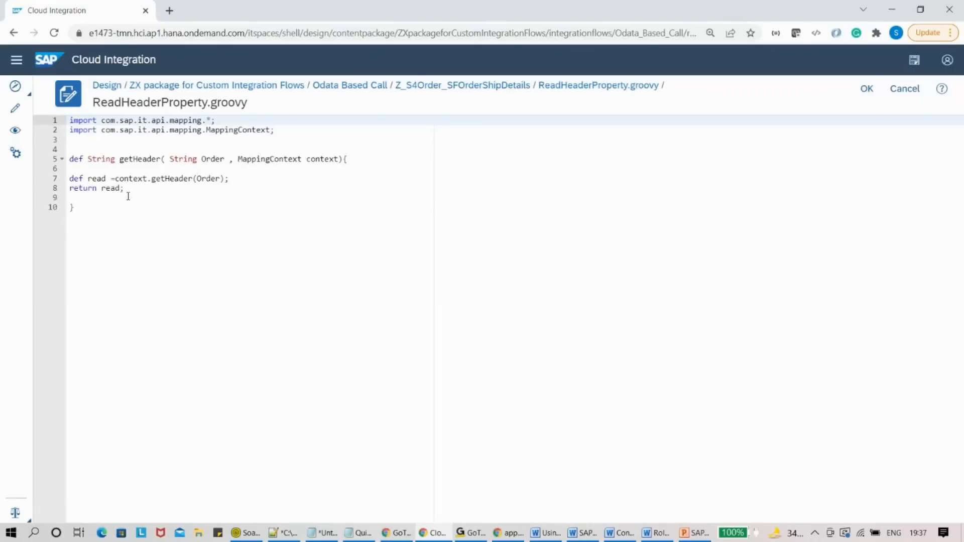
click(494, 92)
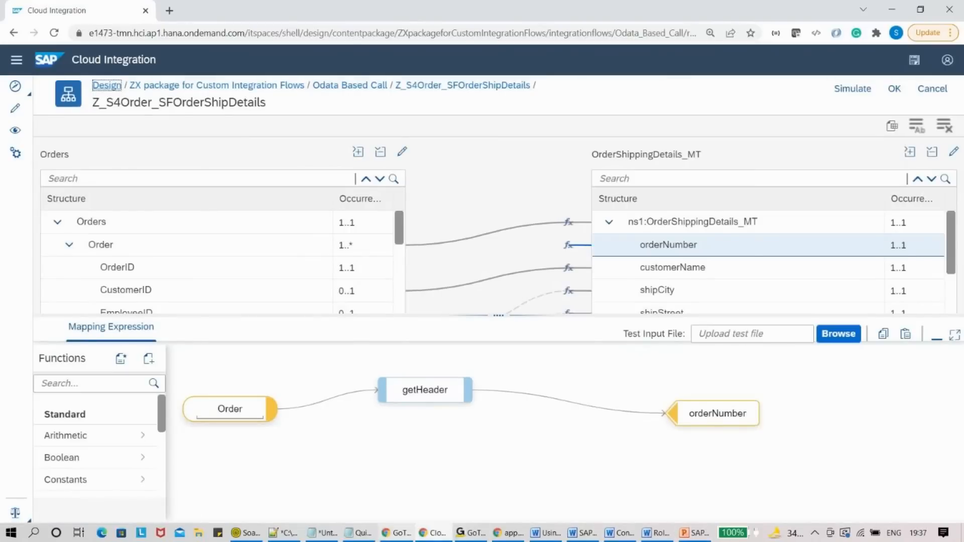
click(327, 536)
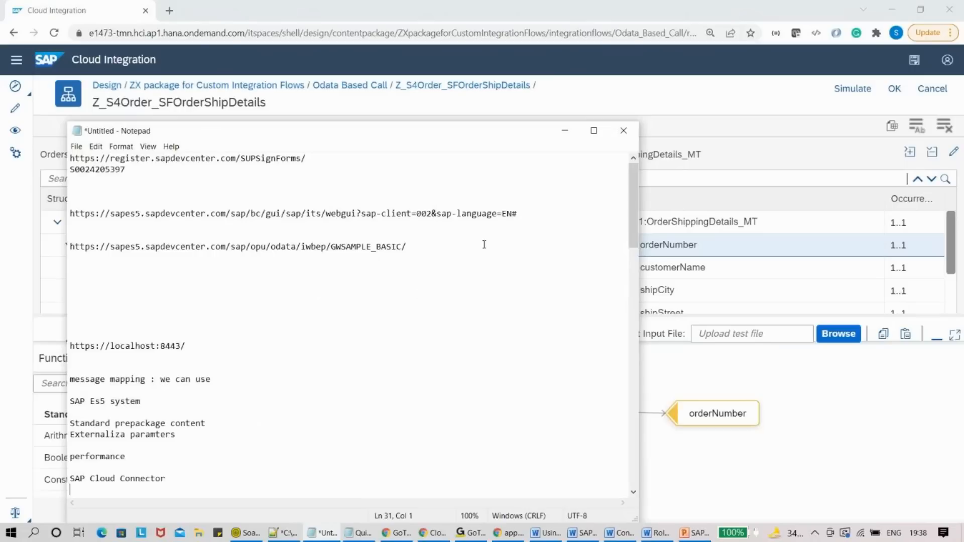
- Head back from the mapping toward the Odata Based Call flow via its breadcrumb
click(364, 95)
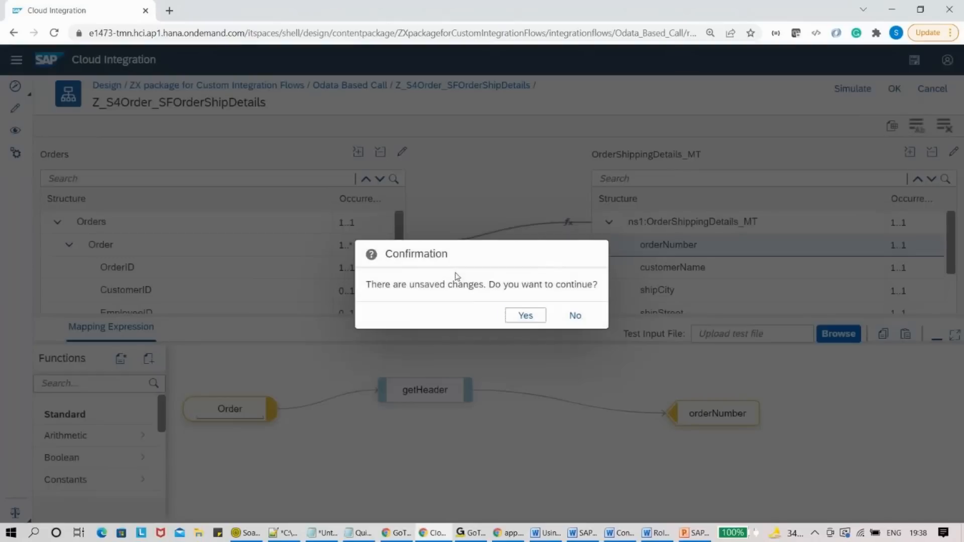
- Discard the mapping changes and navigate back through the ZX package to the Design packages list
click(523, 316)
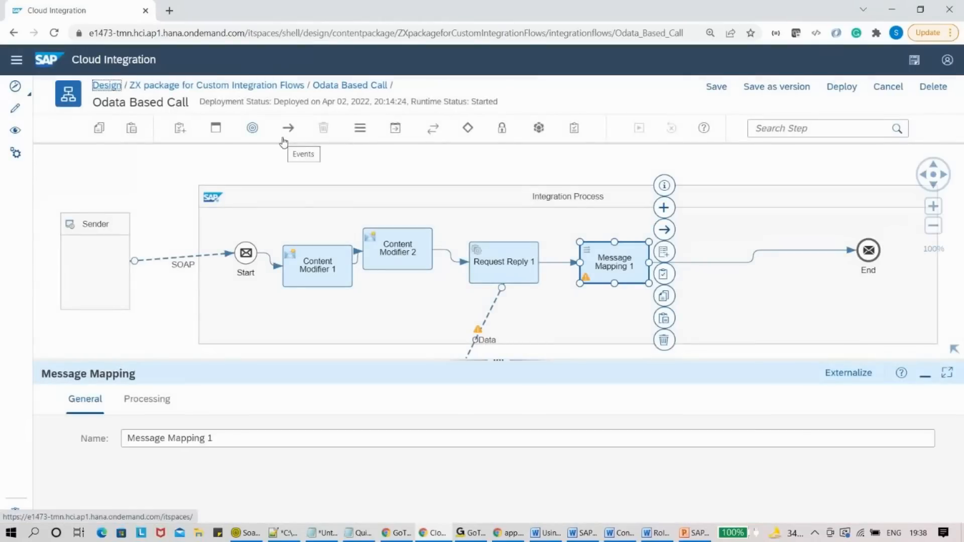
click(265, 87)
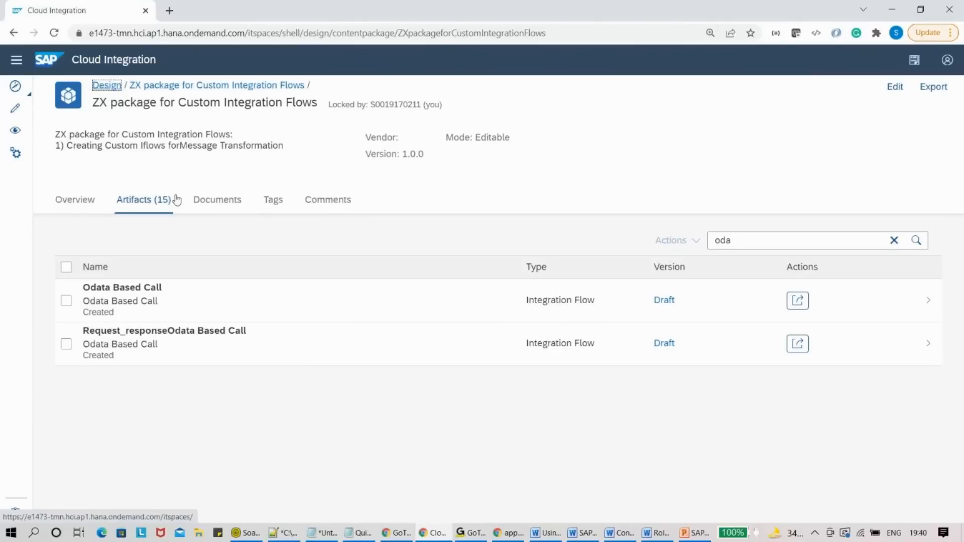
click(107, 86)
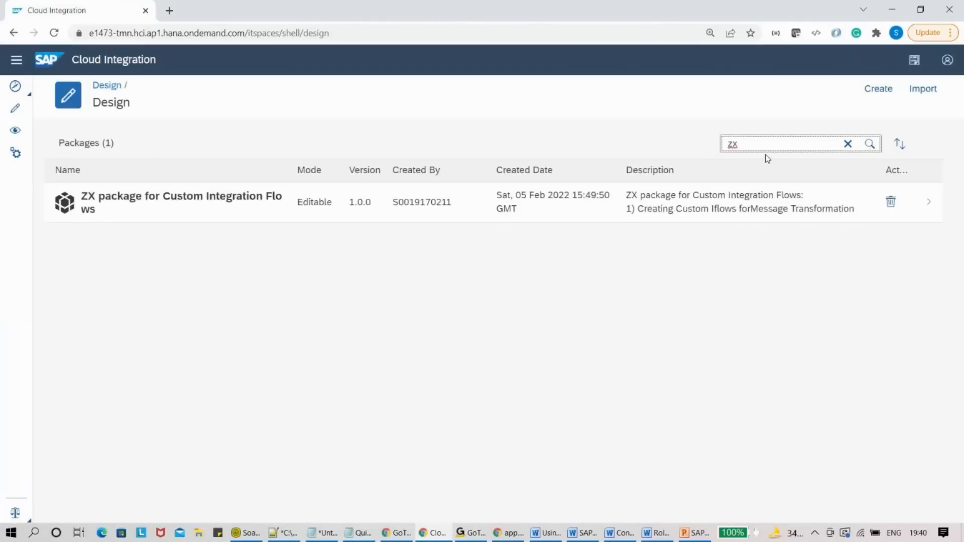
- Filter Design packages by 'S/' and open SAP Cloud for Customer Integration with SAP S/4HANA's 80 artifacts
click(750, 145)
double_click(750, 145)
text(c4cz)
key(ctrl+a)
key(BackSpace)
text(c4ci)
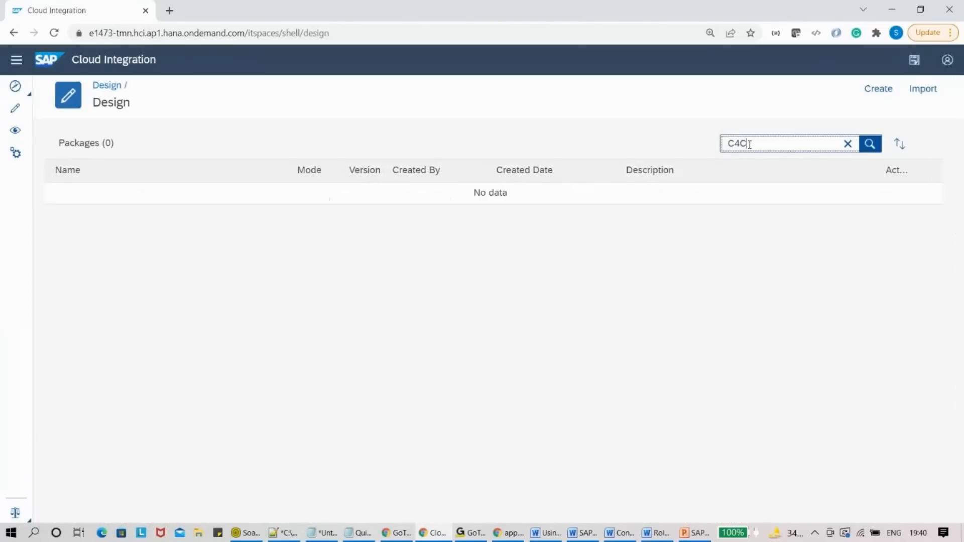
key(ctrl+a)
key(BackSpace)
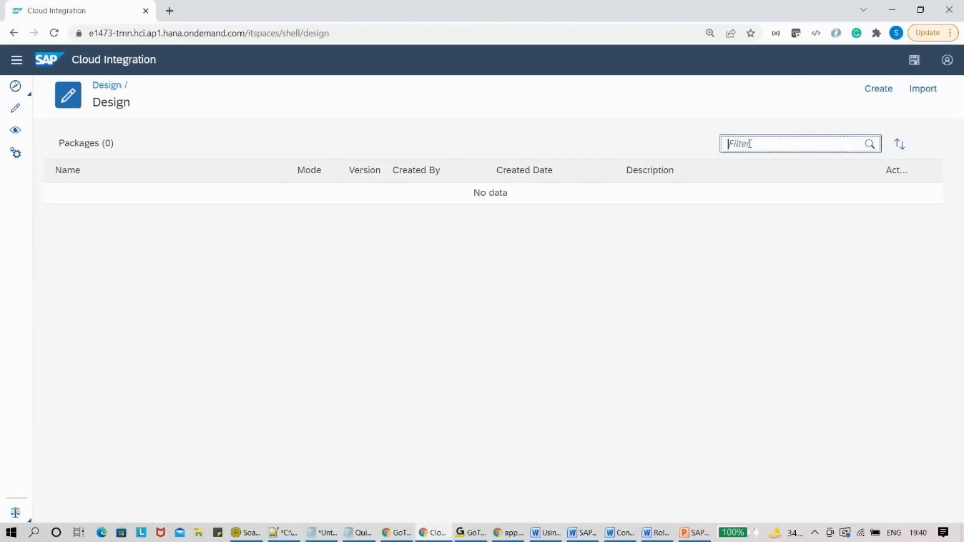
text(S/)
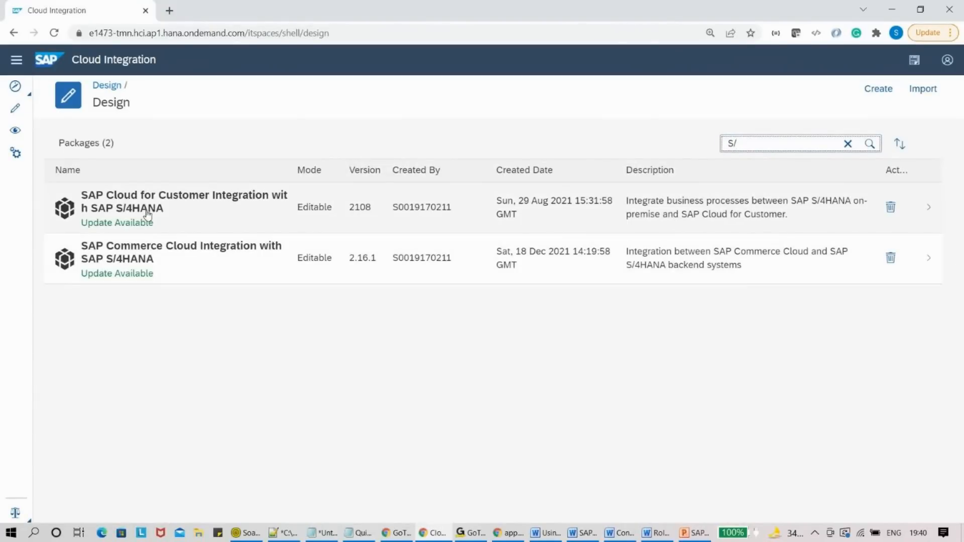
click(147, 215)
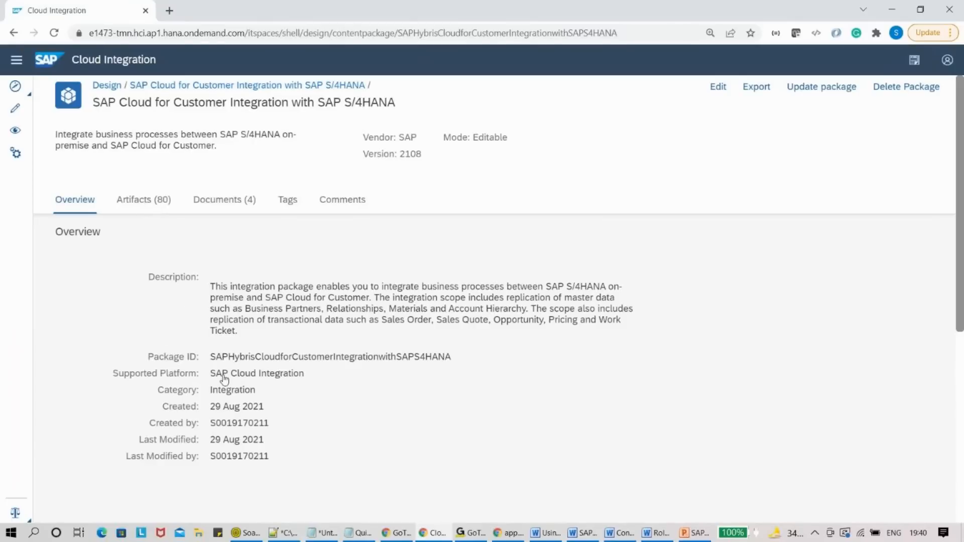
click(145, 201)
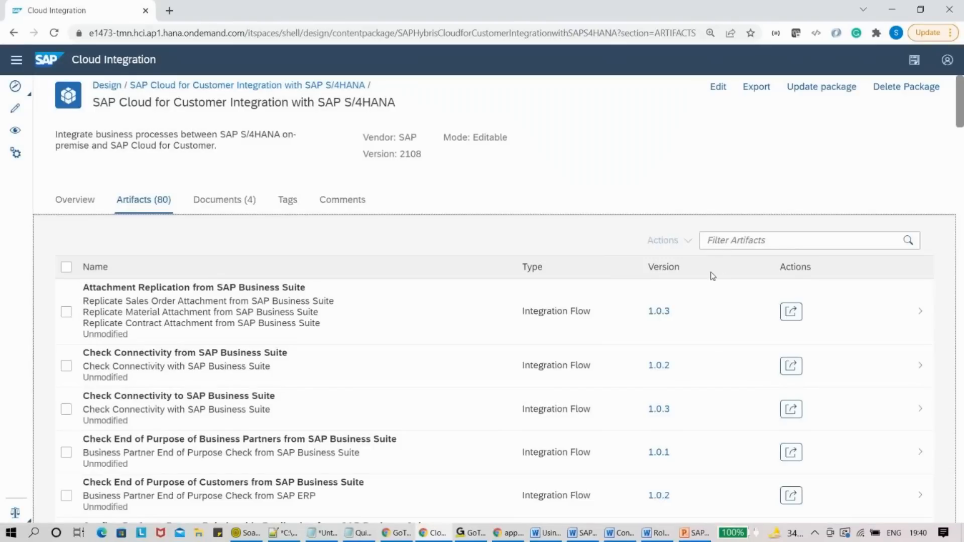
- Filter artifacts by 'sales Quo', open Create Sales Quote Follow Up Document, and bring up its configuration
click(741, 243)
text(sales Quo)
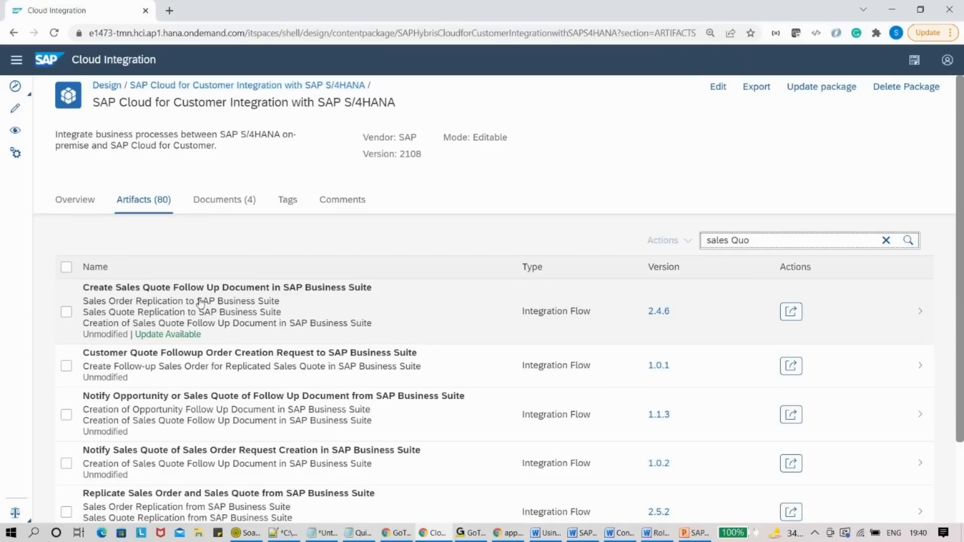
click(271, 289)
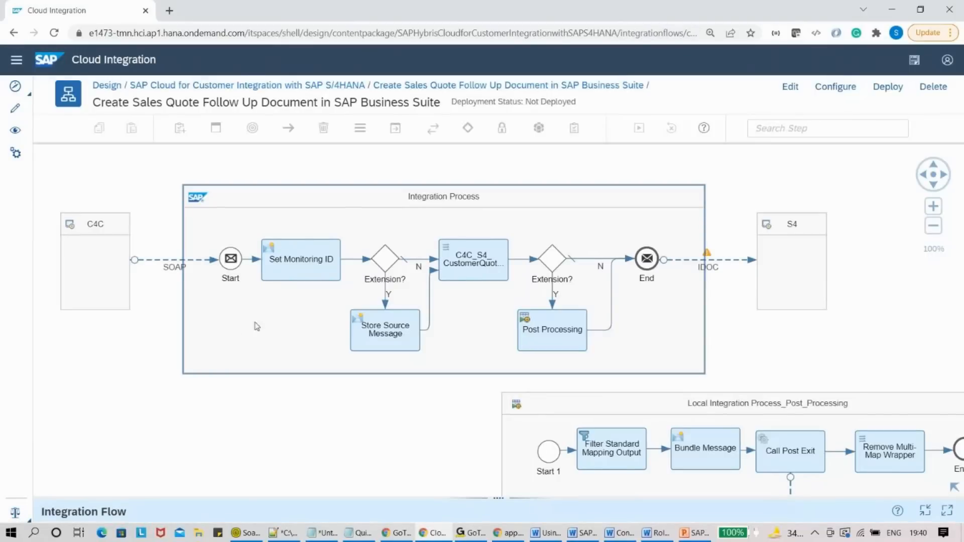
click(835, 88)
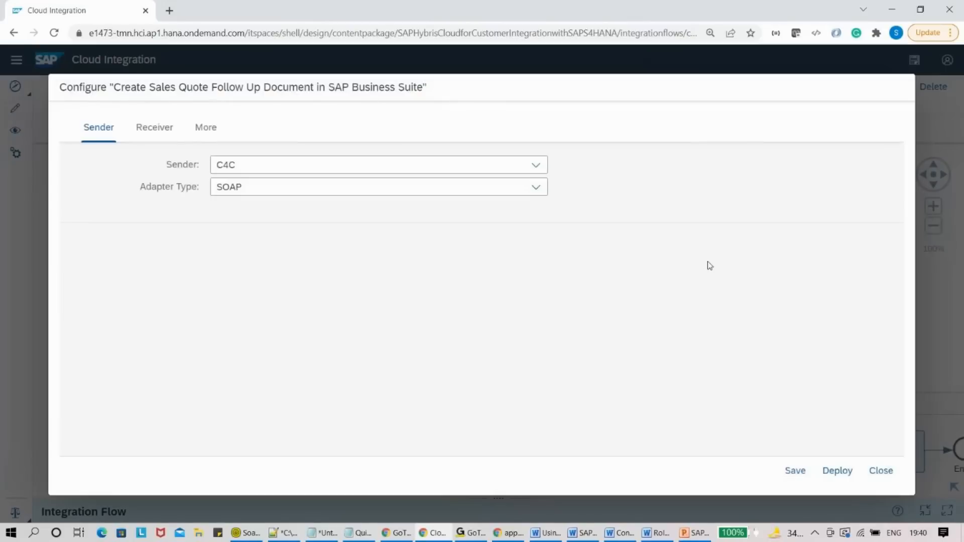
- Check isExtensionEnabled is false on the More tab, then close the configuration dialog
click(206, 127)
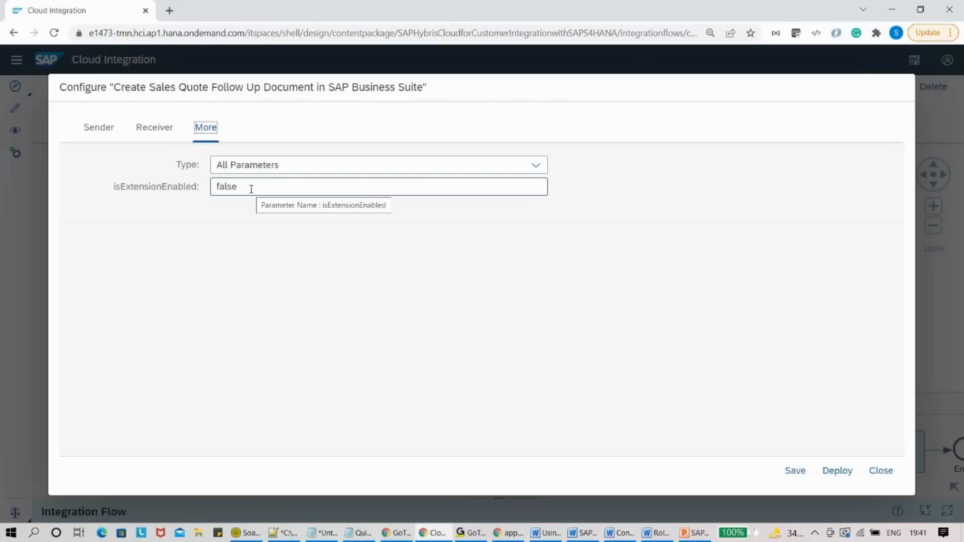
click(880, 470)
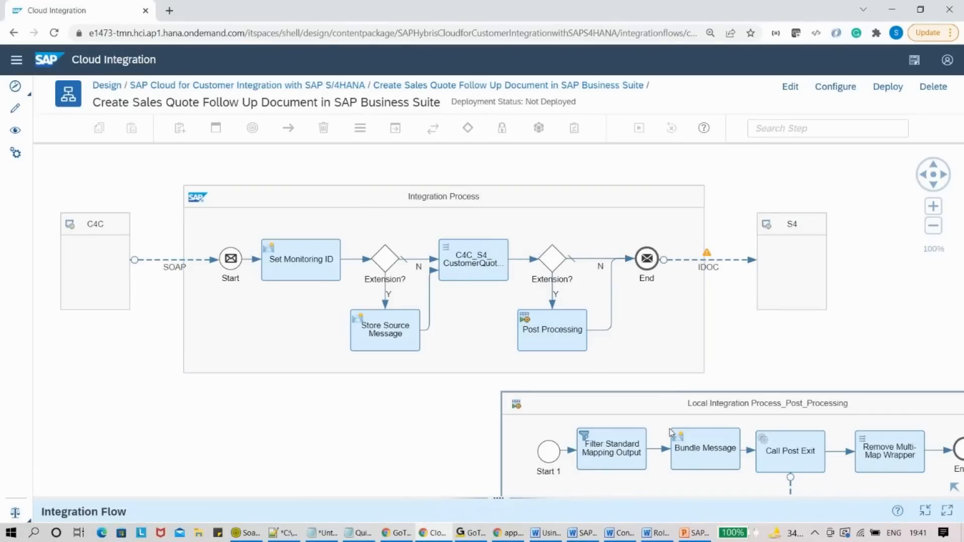
drag(452, 461, 293, 343)
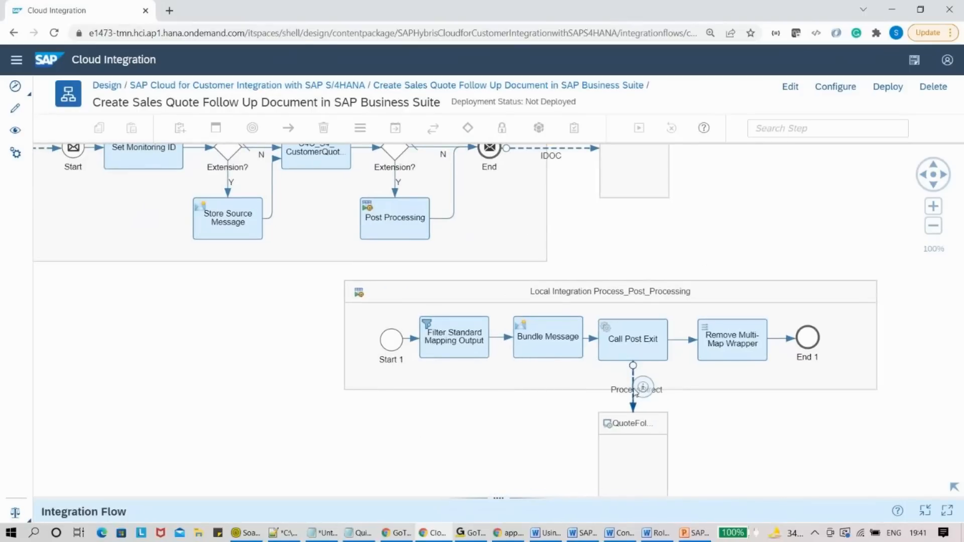
click(634, 393)
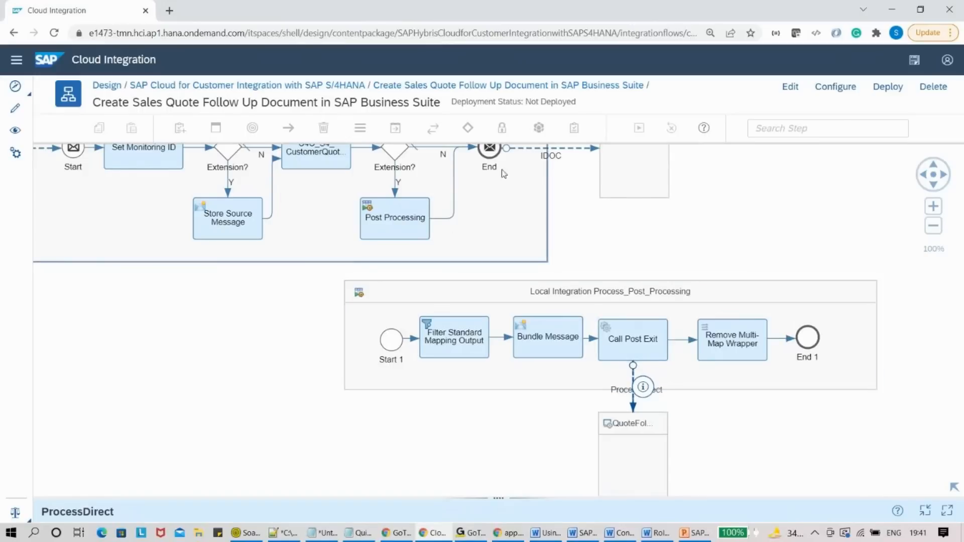
drag(617, 230, 648, 256)
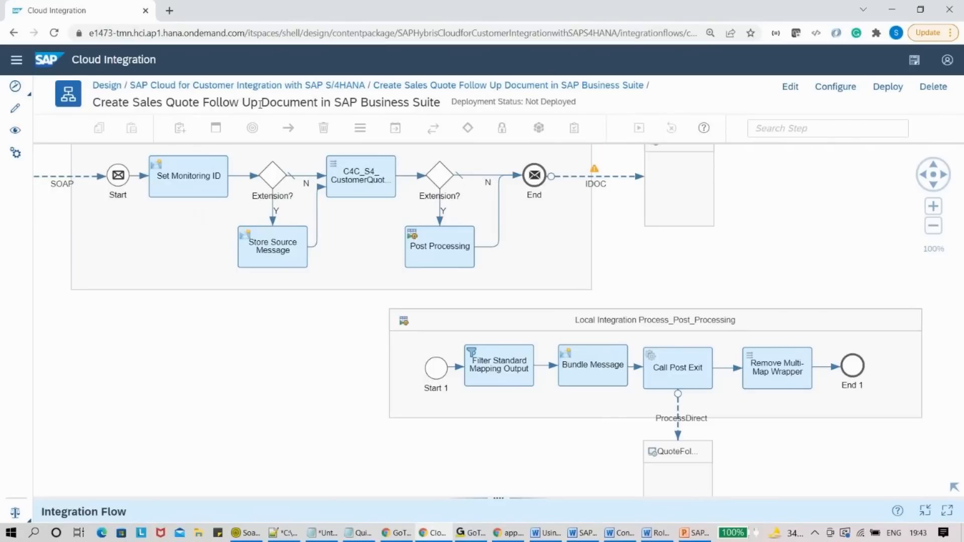
- Return to the package's artifacts, then switch to PowerPoint and move back through the slides
click(257, 87)
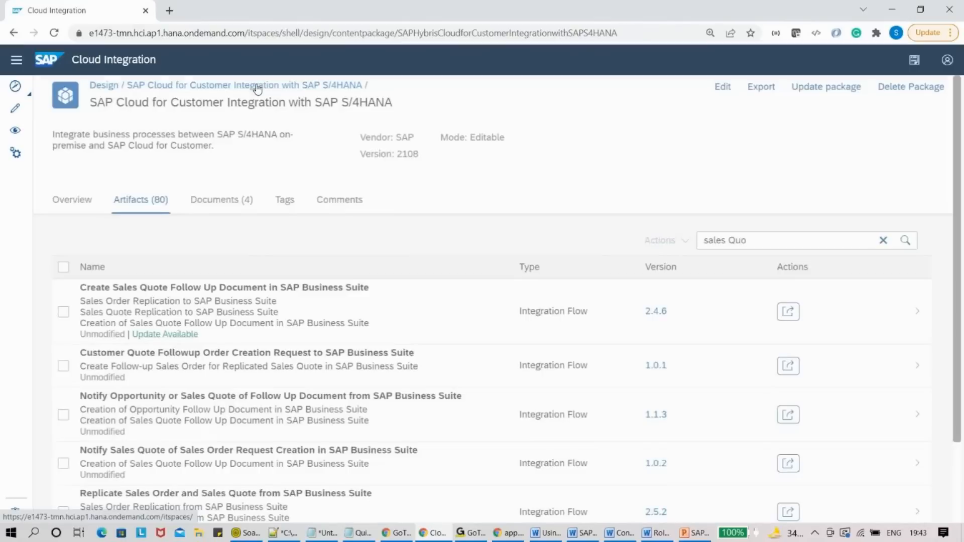
click(694, 533)
drag(141, 116, 170, 517)
click(76, 276)
click(94, 226)
- Step to the Externalize slide, then return to Cloud Integration and open the Create Sales Quote flow's actions
key(Up)
key(Up)
key(Up)
key(Up)
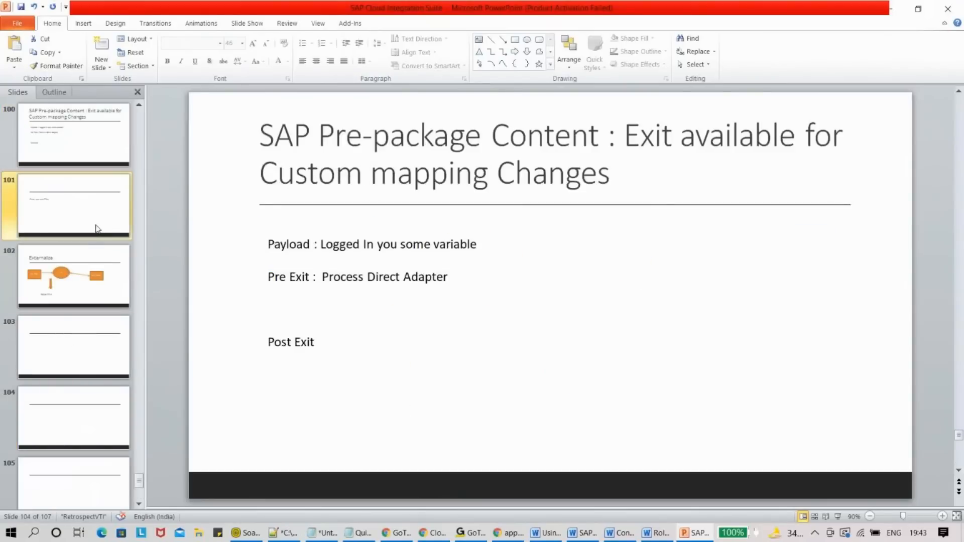
key(Down)
key(Down)
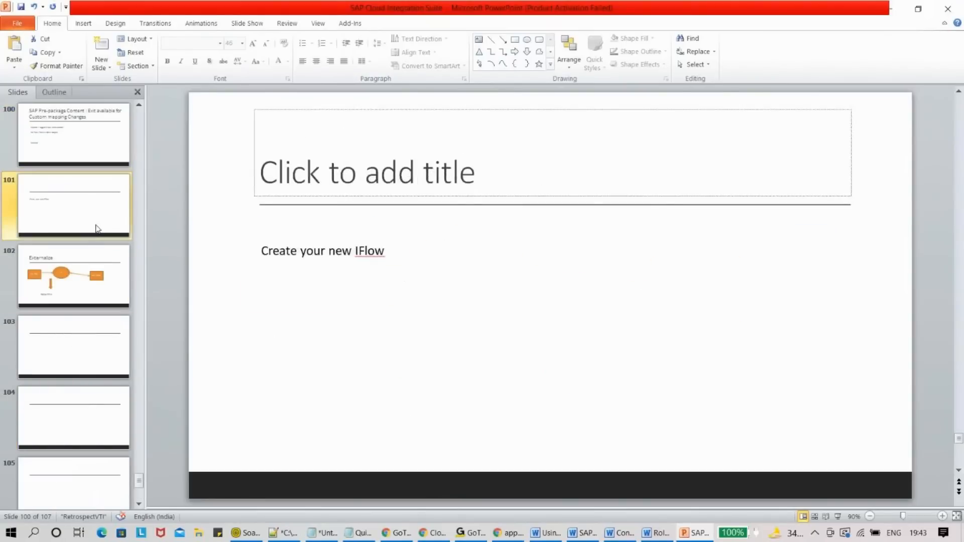
key(Up)
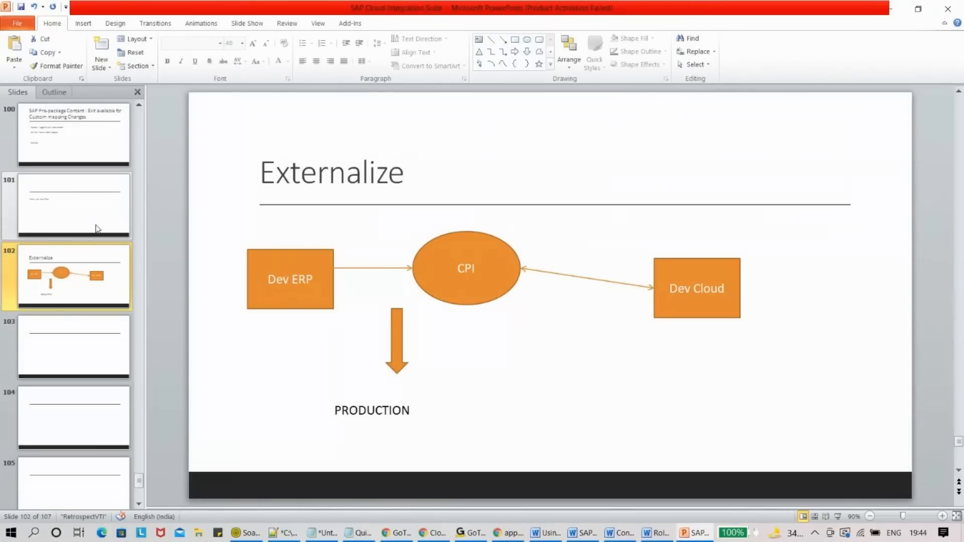
key(alt+Tab)
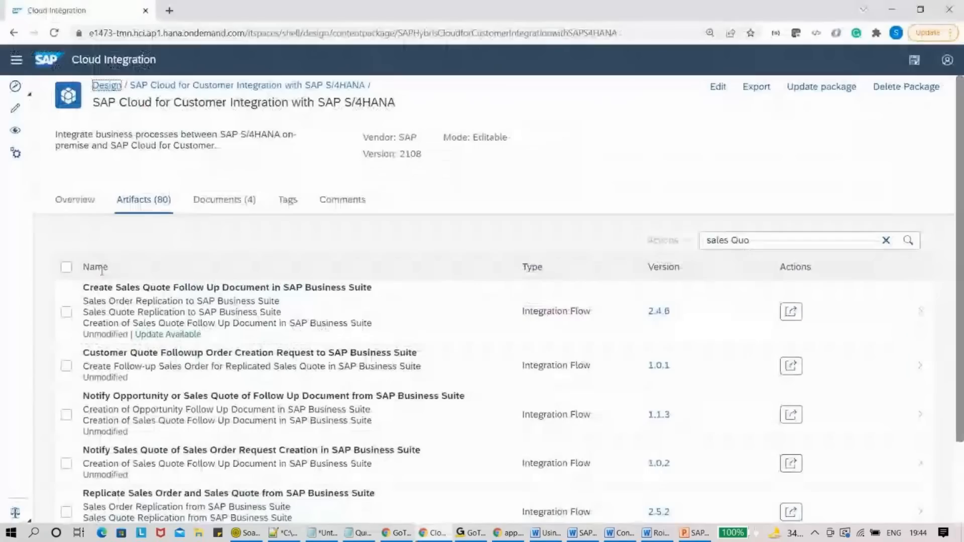
click(791, 312)
- Close the flow's configuration and open the ZX package for Custom Integration Flows via a 'zx' search
click(736, 345)
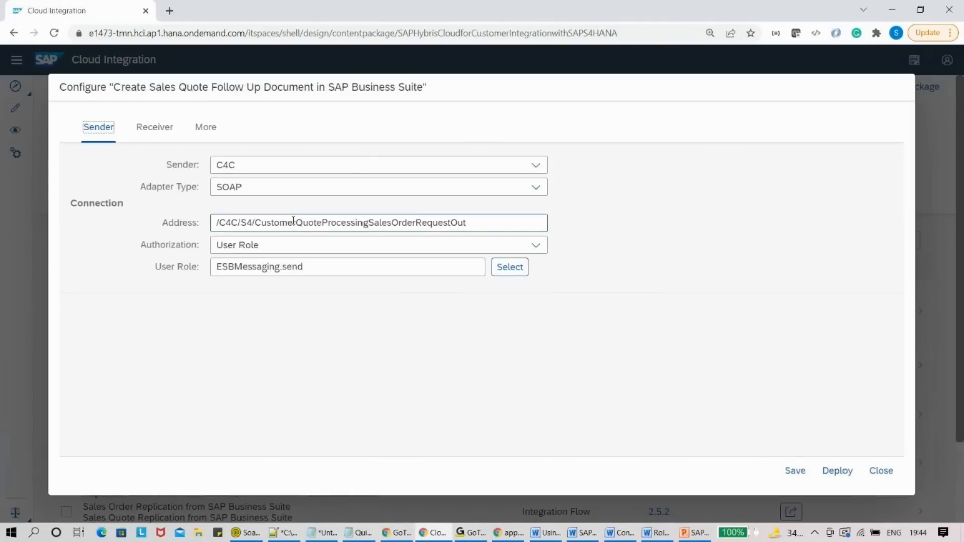
click(886, 471)
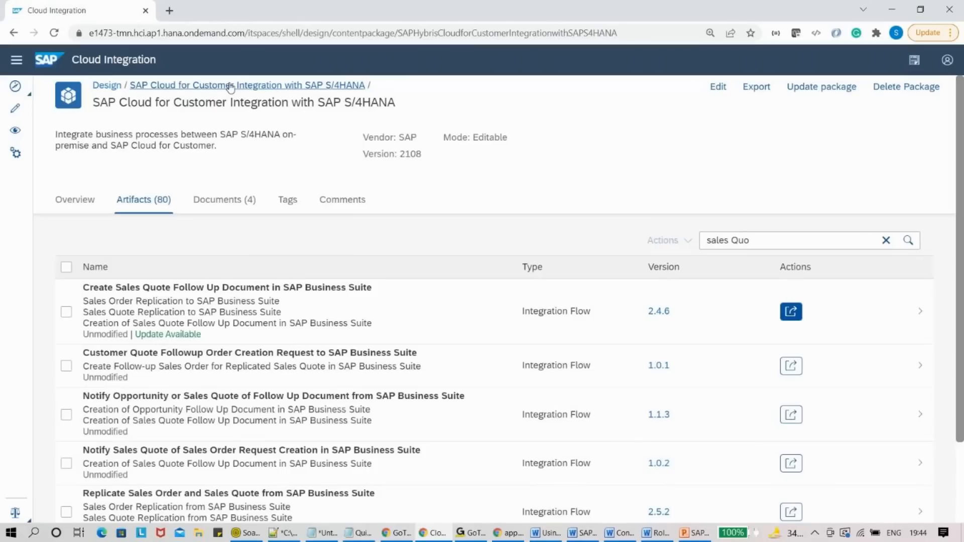
click(119, 84)
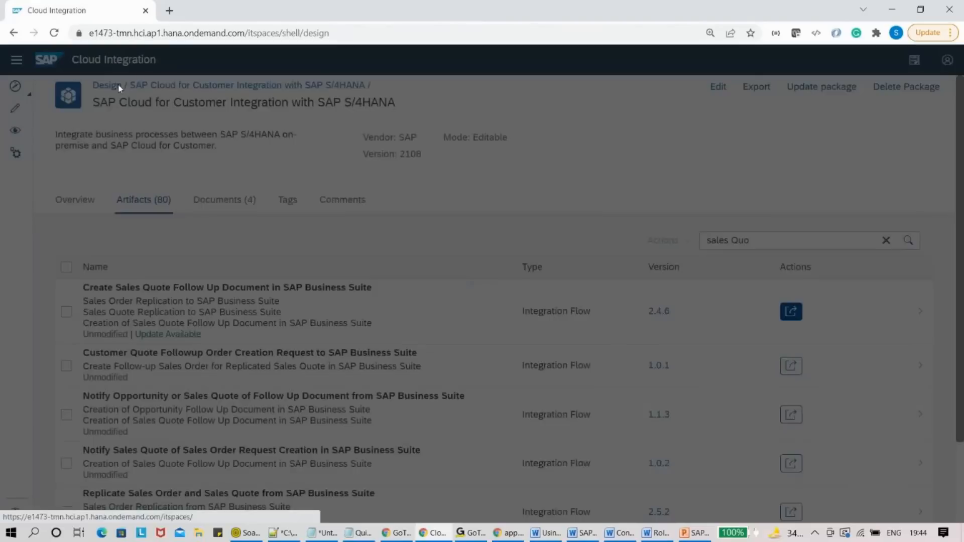
click(759, 143)
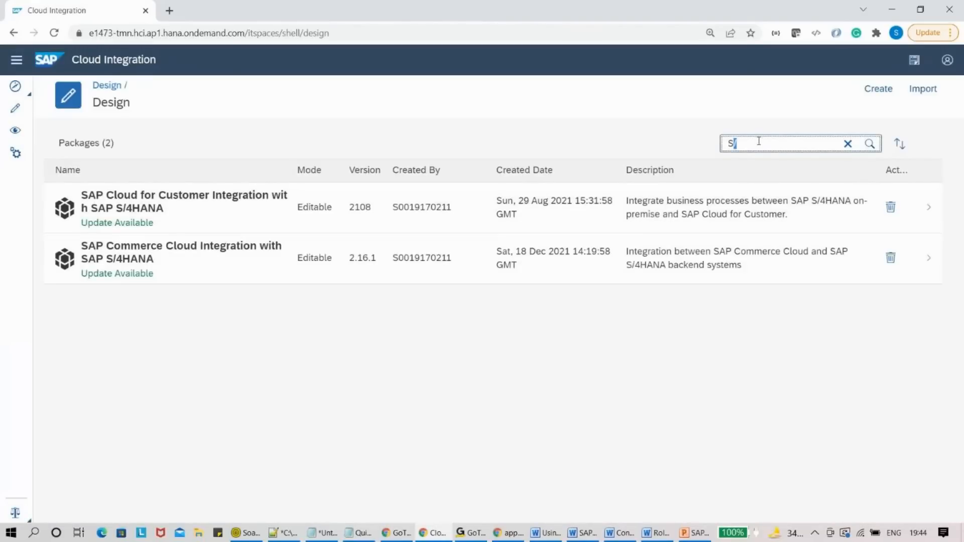
key(BackSpace)
text(zx)
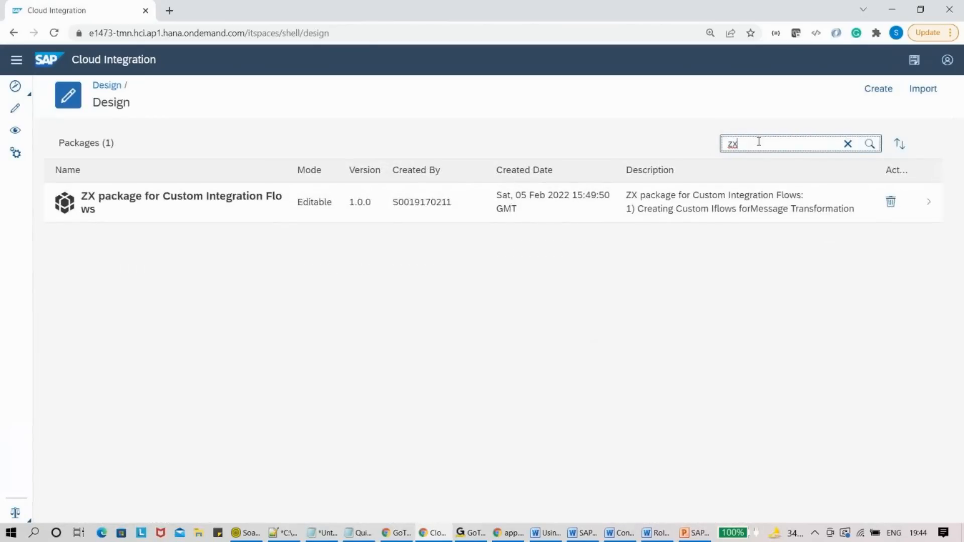
click(221, 202)
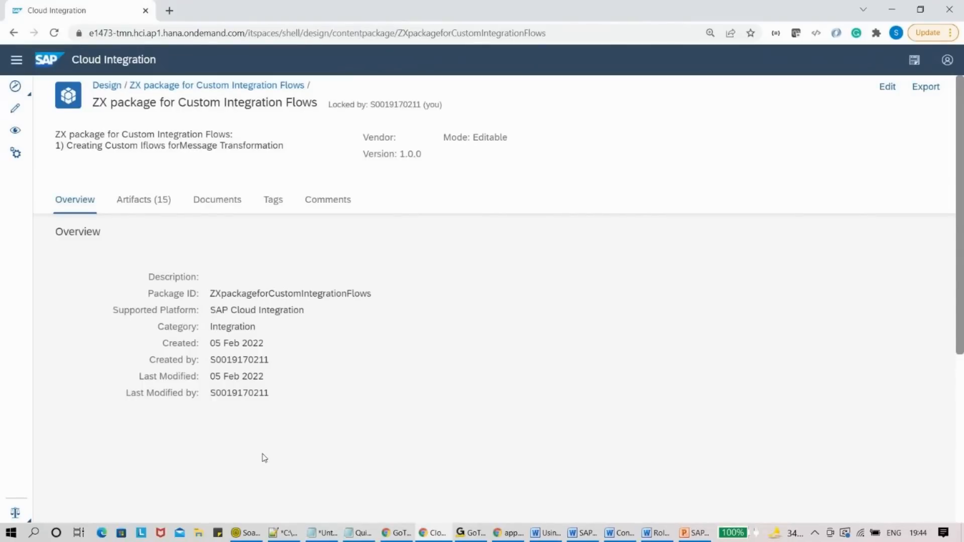
- Show the package's 15 artifacts and switch it into edit mode, unlocking the previous session
click(151, 200)
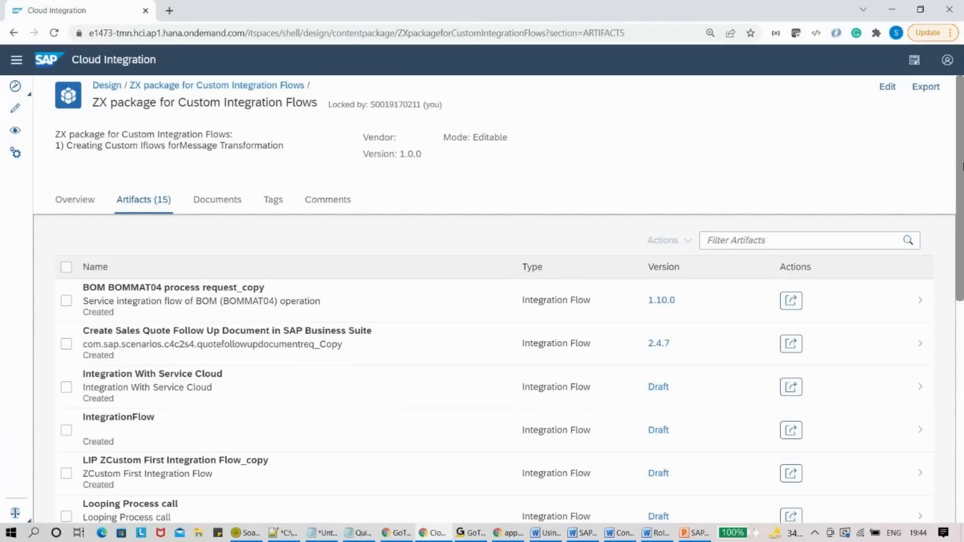
click(887, 87)
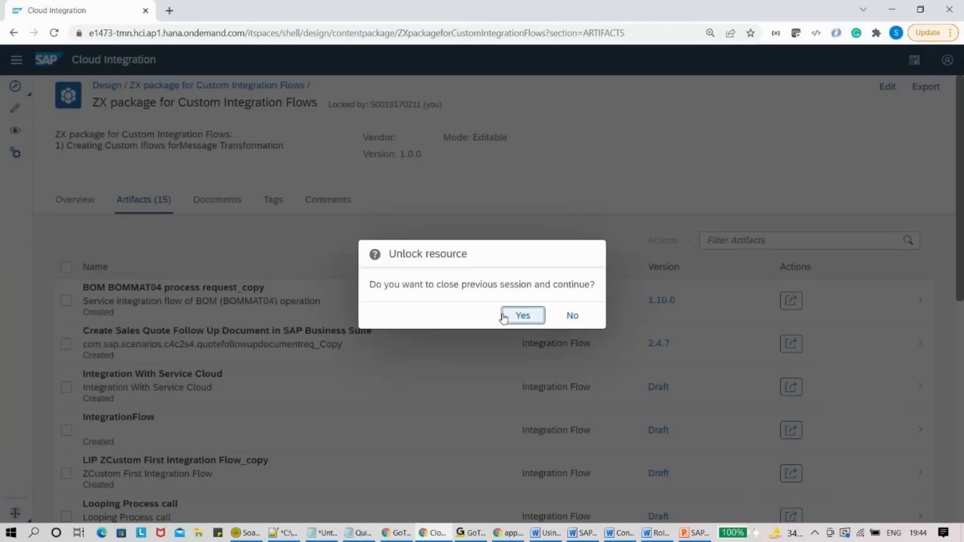
click(521, 317)
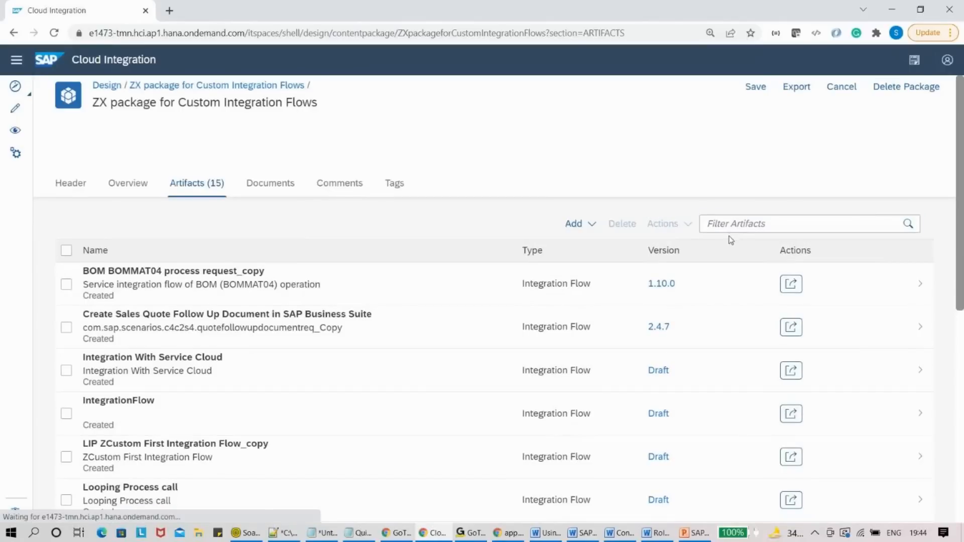
click(724, 223)
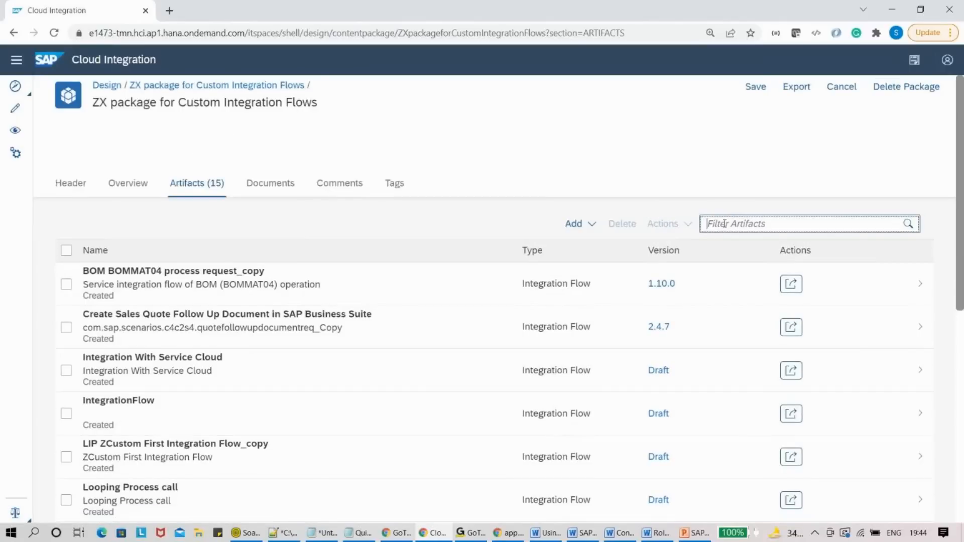
- Filter artifacts by 'first' and open LIP ZCustom First Integration Flow_copy in the designer
text(first)
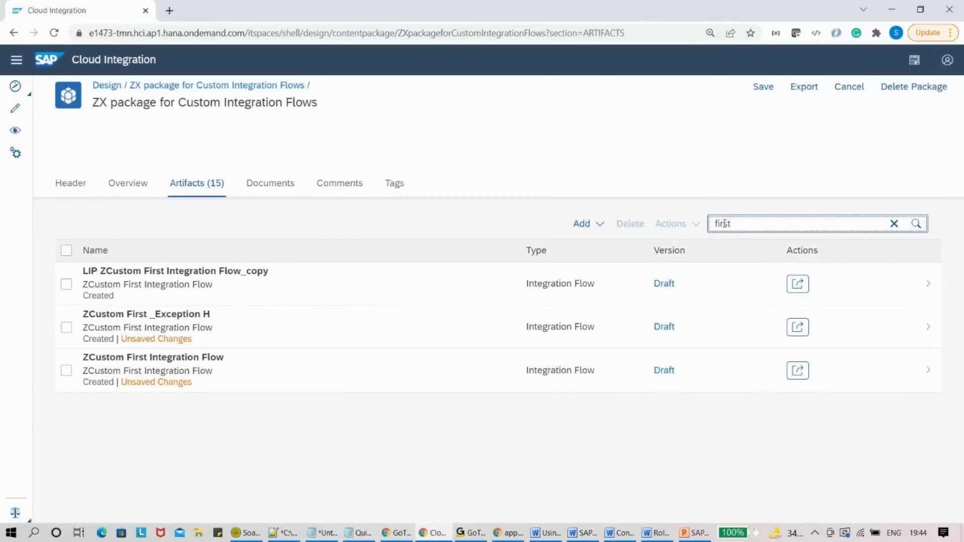
click(796, 283)
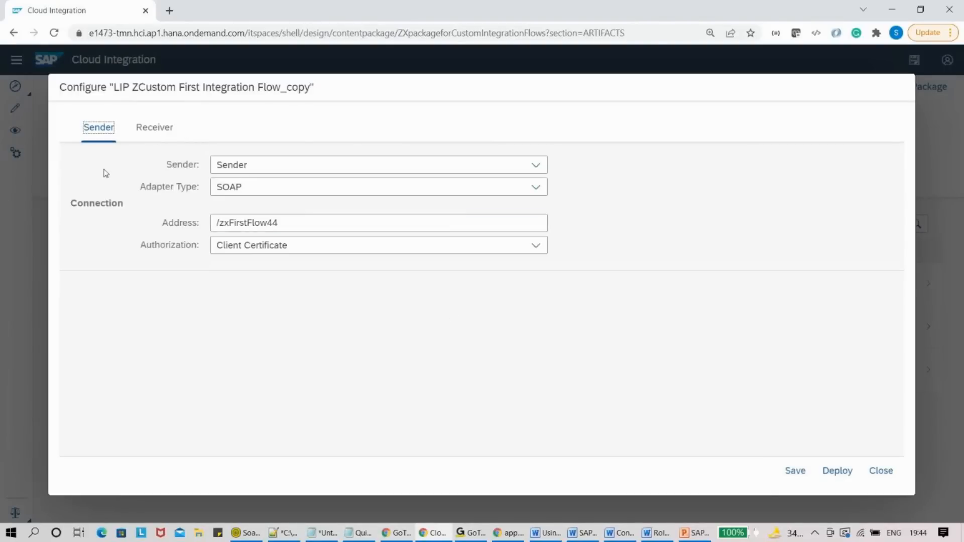
click(878, 472)
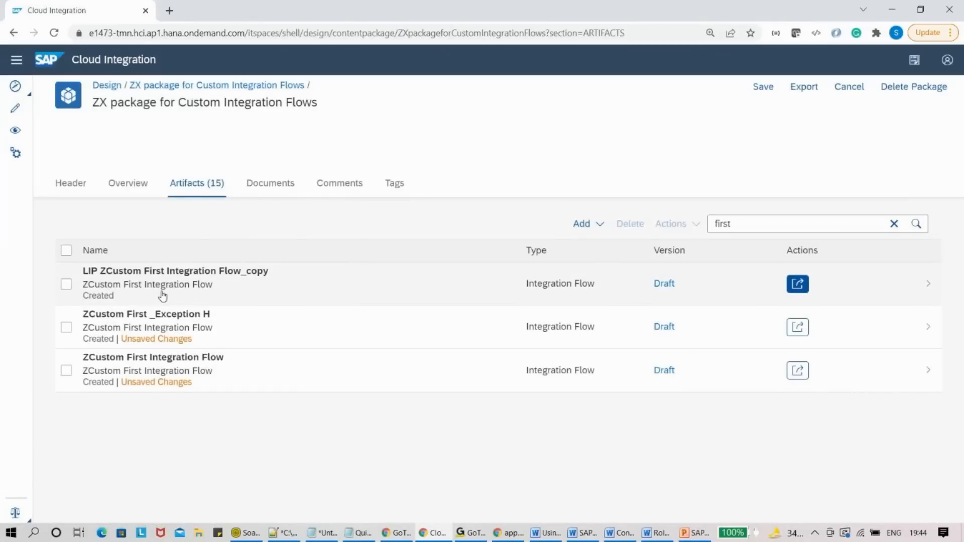
click(157, 278)
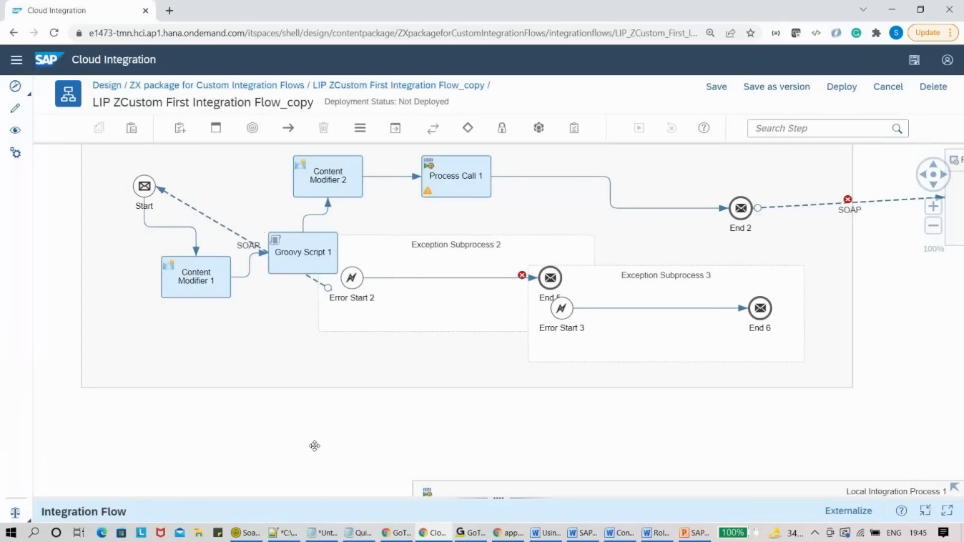
- Delete Exception Subprocess 2 and Exception Subprocess 3 from the iflow diagram
drag(314, 446, 490, 459)
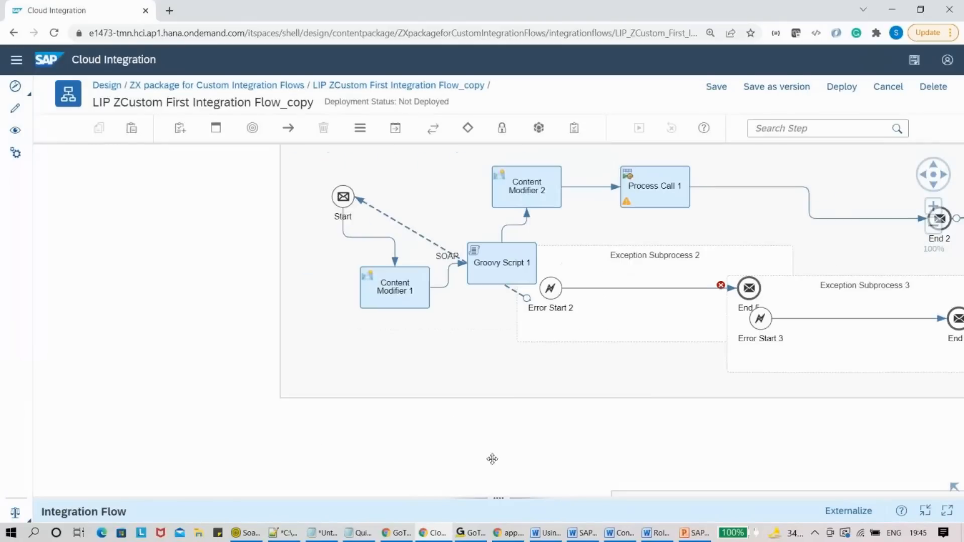
click(284, 399)
drag(285, 400, 290, 428)
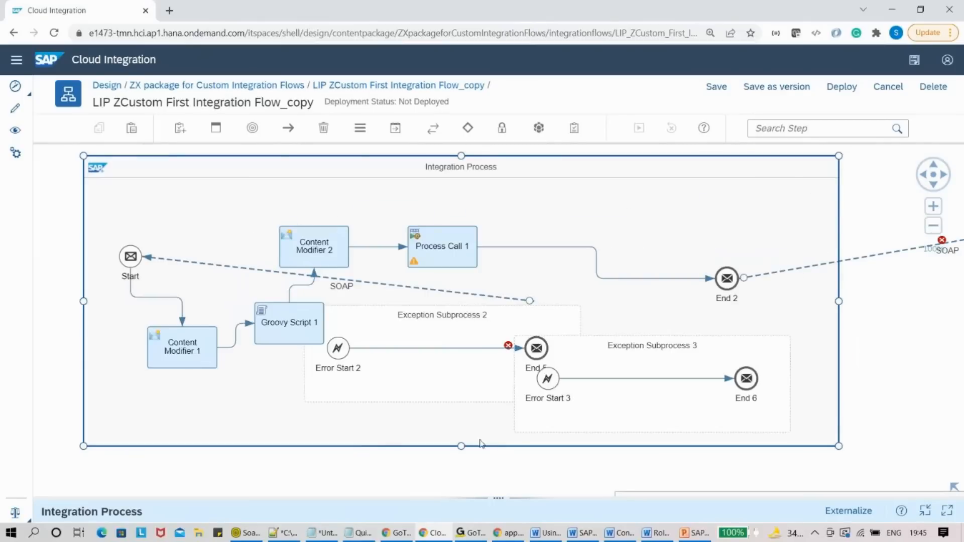
click(526, 322)
click(527, 323)
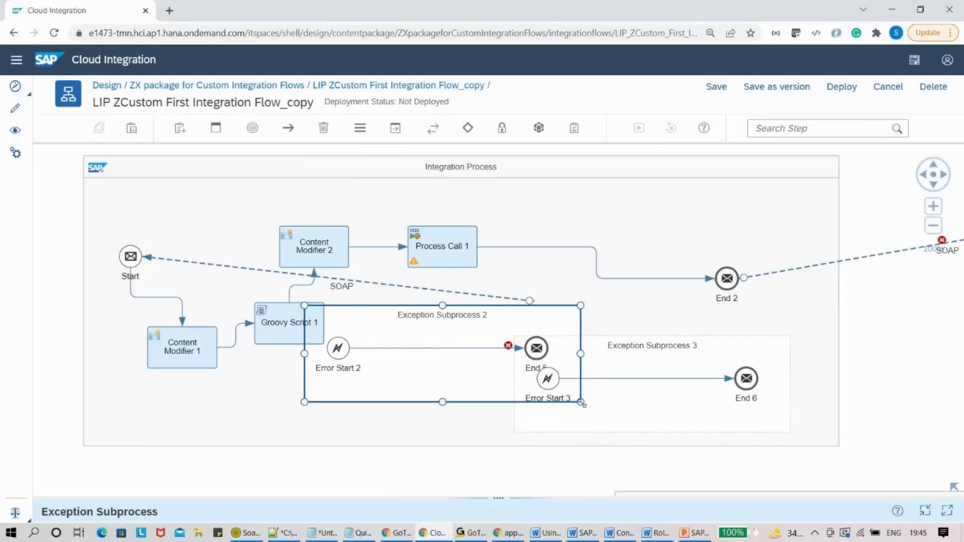
drag(332, 405, 292, 427)
key(Delete)
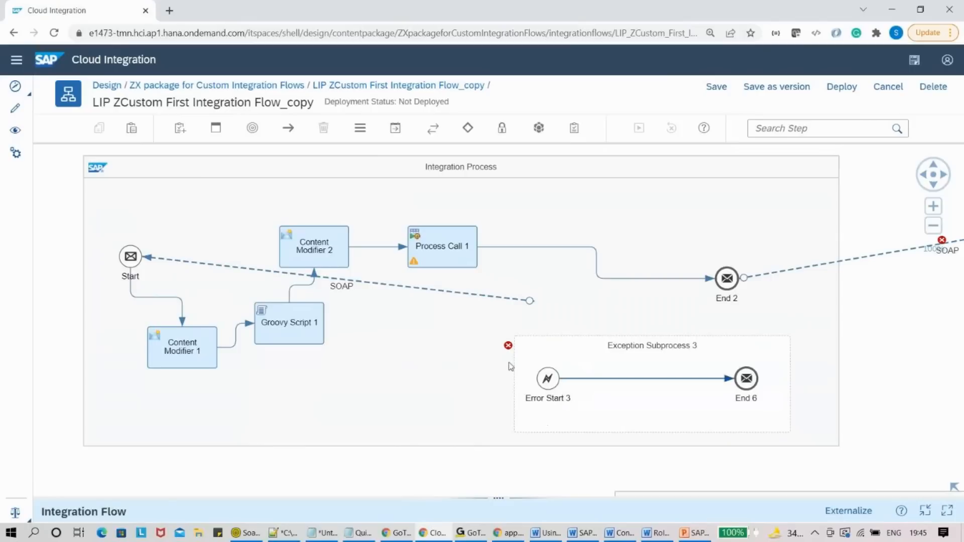
click(563, 368)
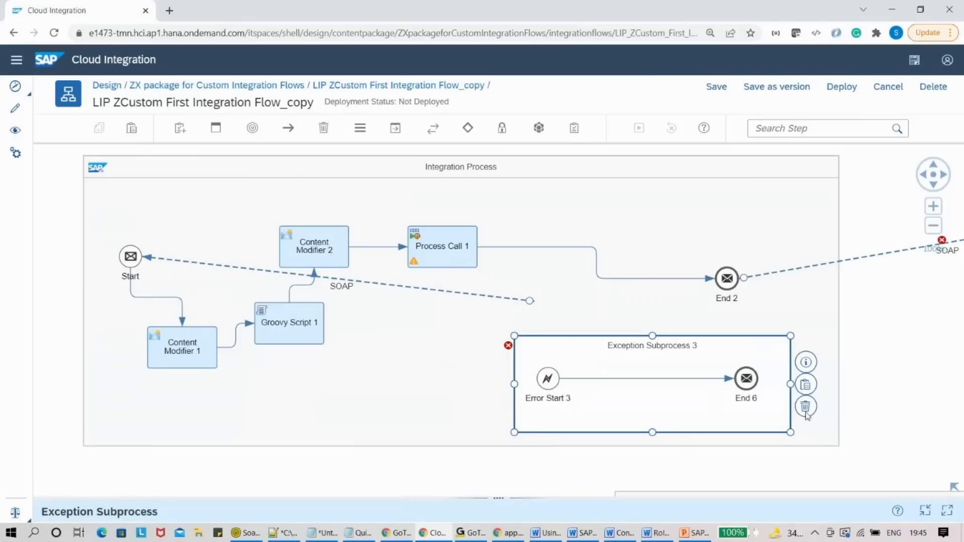
click(806, 409)
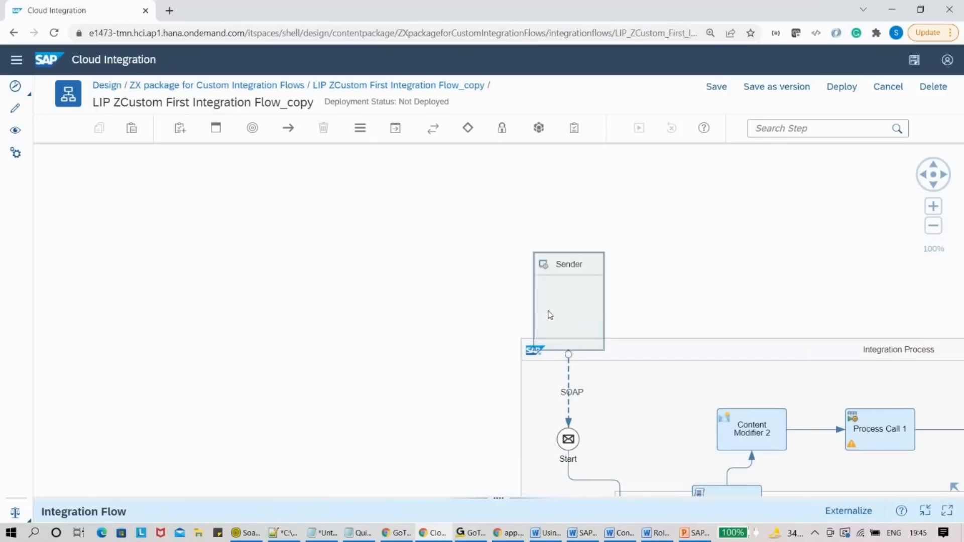
- Move the Sender pool left of the process and show the SOAP connection's properties
drag(550, 315, 229, 327)
drag(628, 400, 510, 197)
click(393, 266)
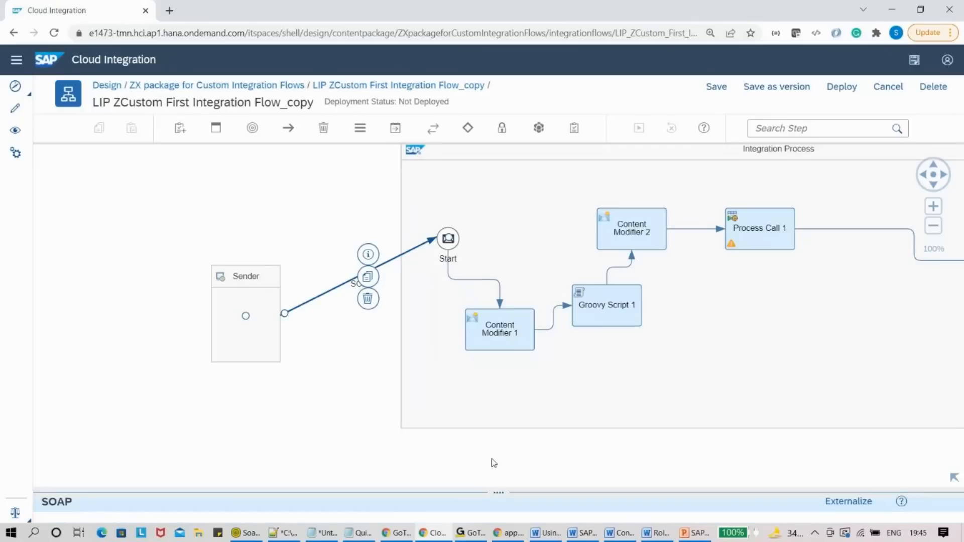
click(502, 337)
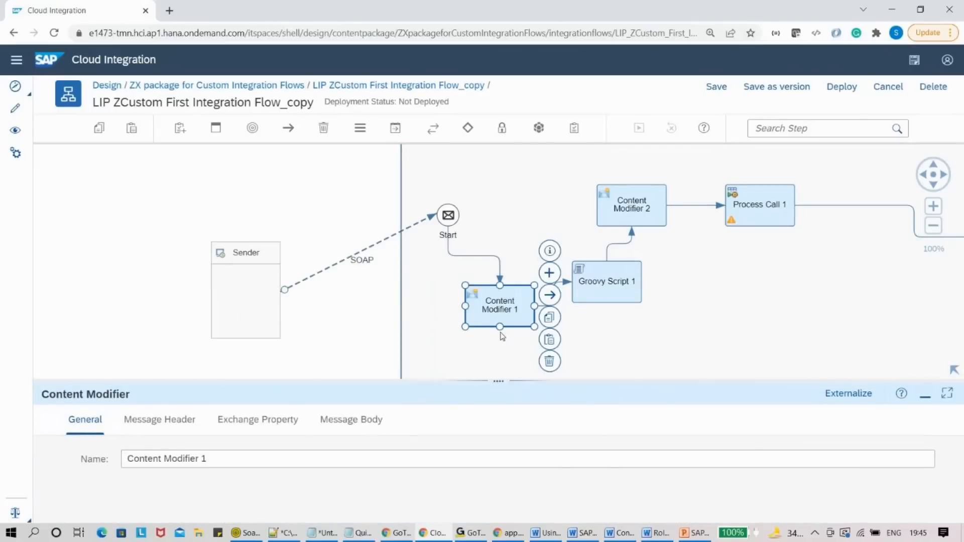
click(385, 247)
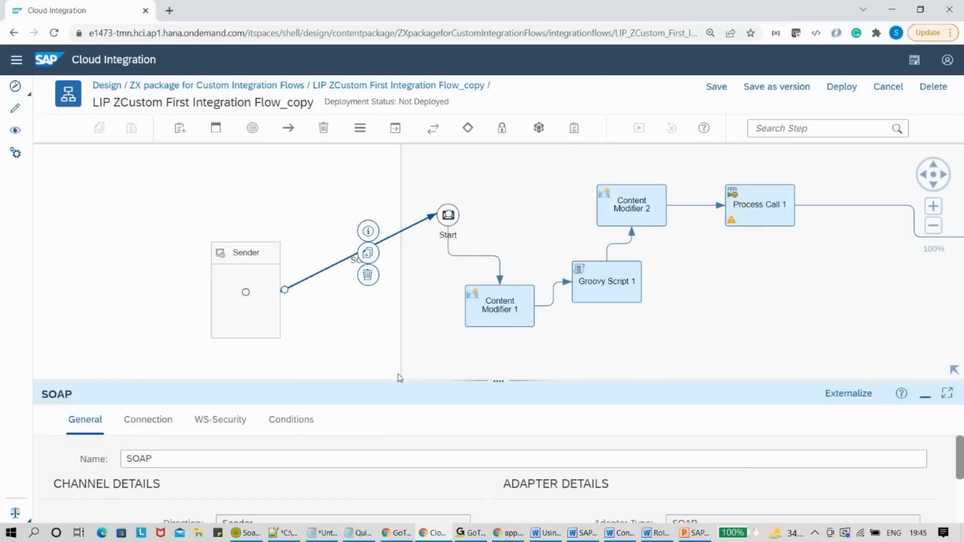
click(843, 400)
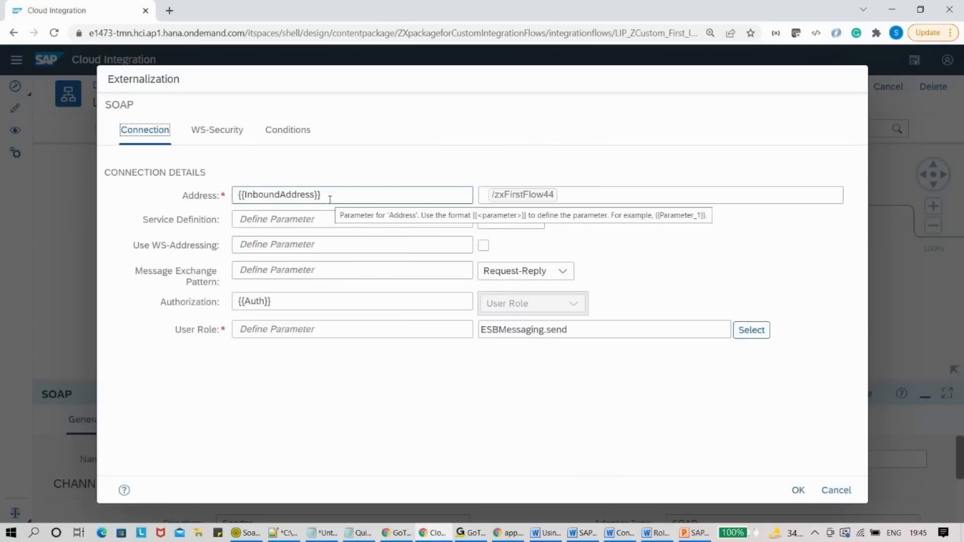
click(324, 217)
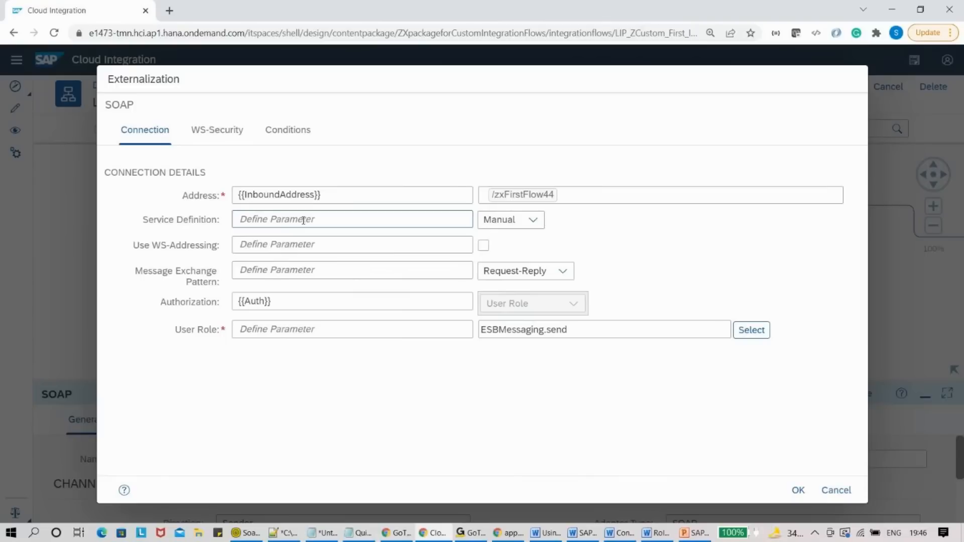
text({{)
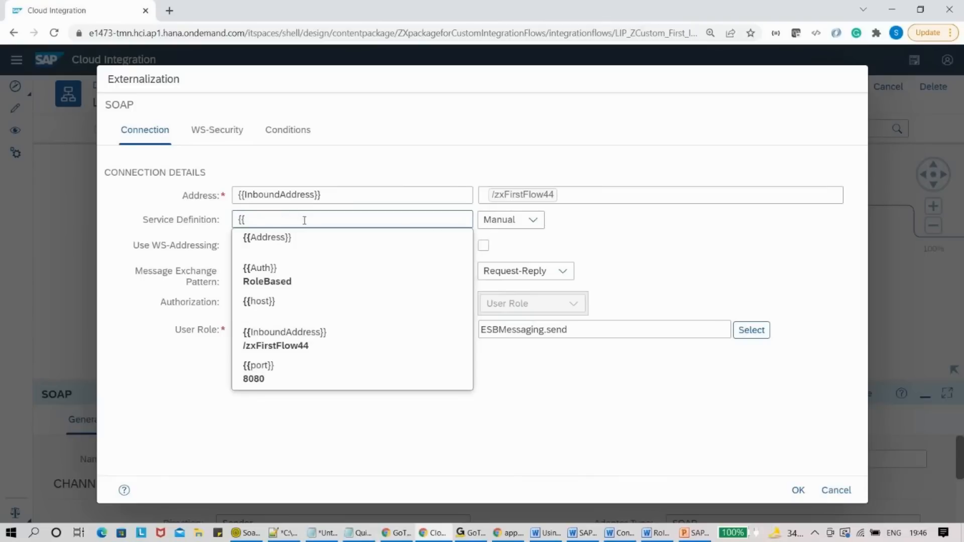
text(}})
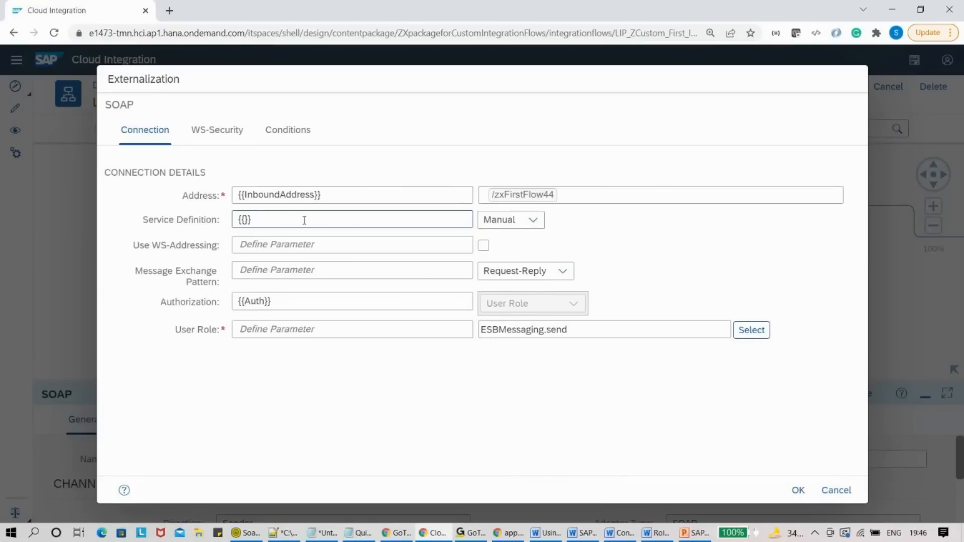
text( {{}})
key(ctrl+a)
key(BackSpace)
click(830, 491)
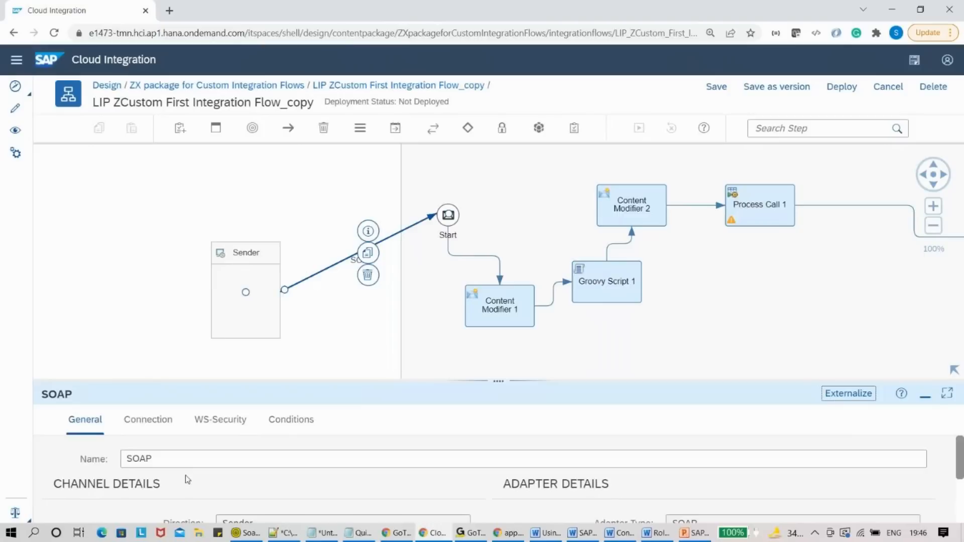
- Show the externalized parameters: Address, Auth, host, InboundAddress /zxFirstFlow44 and port 8080
click(323, 335)
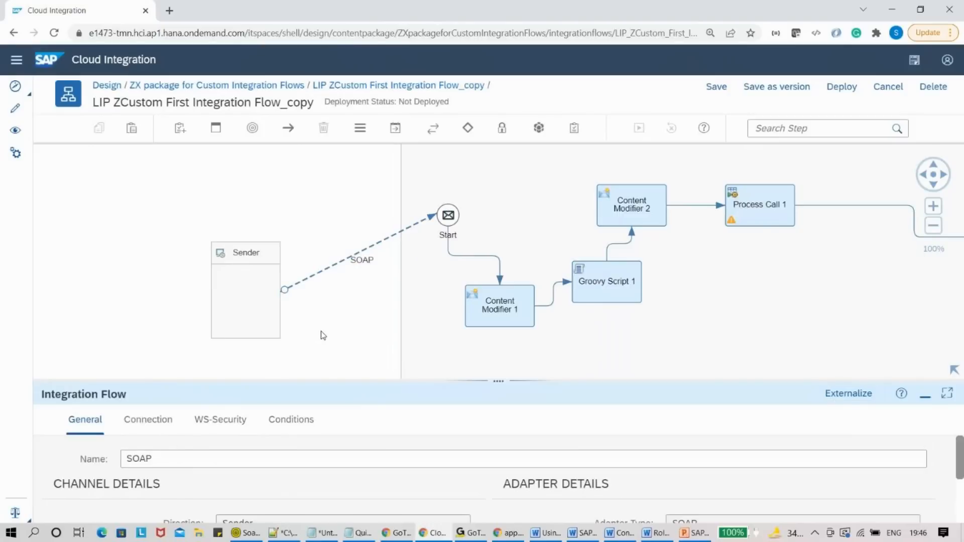
drag(442, 381, 400, 291)
click(430, 281)
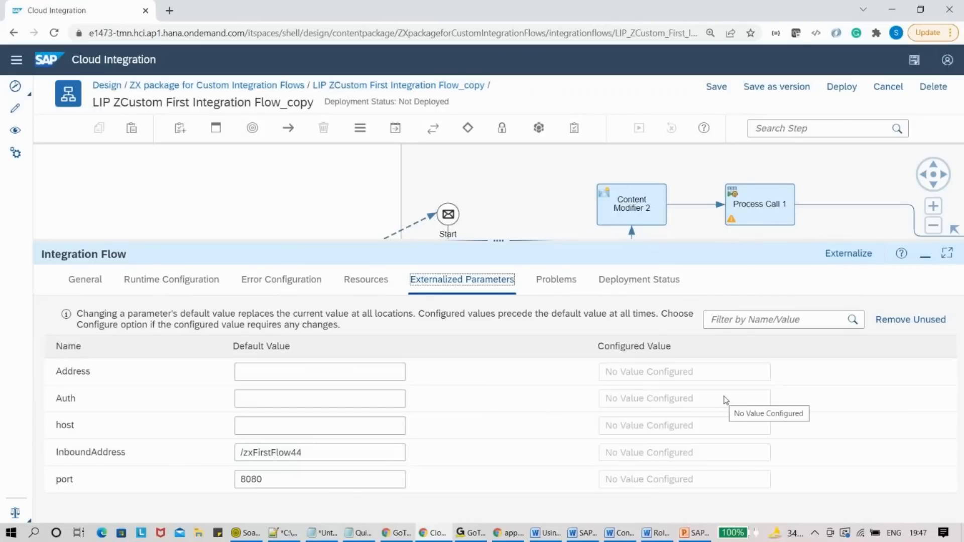
click(243, 89)
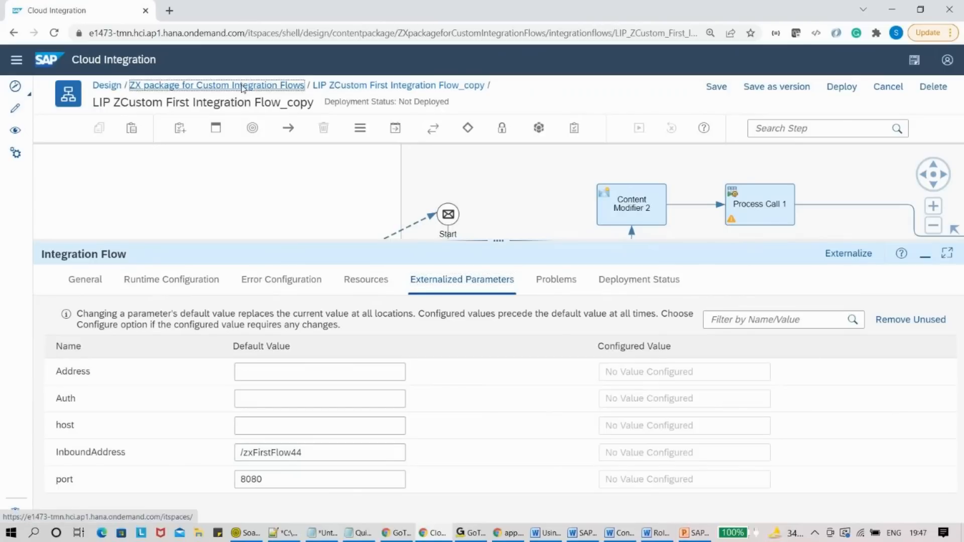
- Leave the iflow without saving and bring up the Quicknotes Notepad window
click(524, 311)
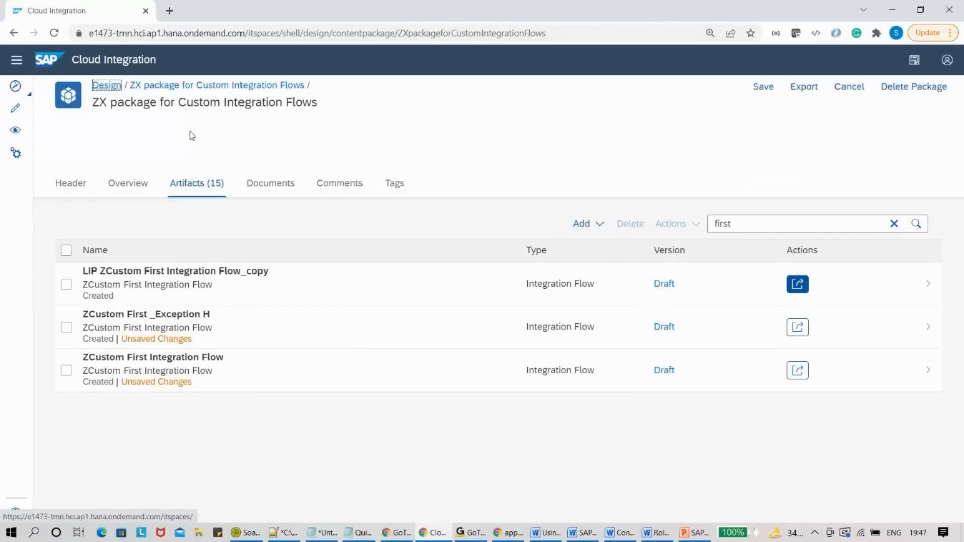
click(370, 533)
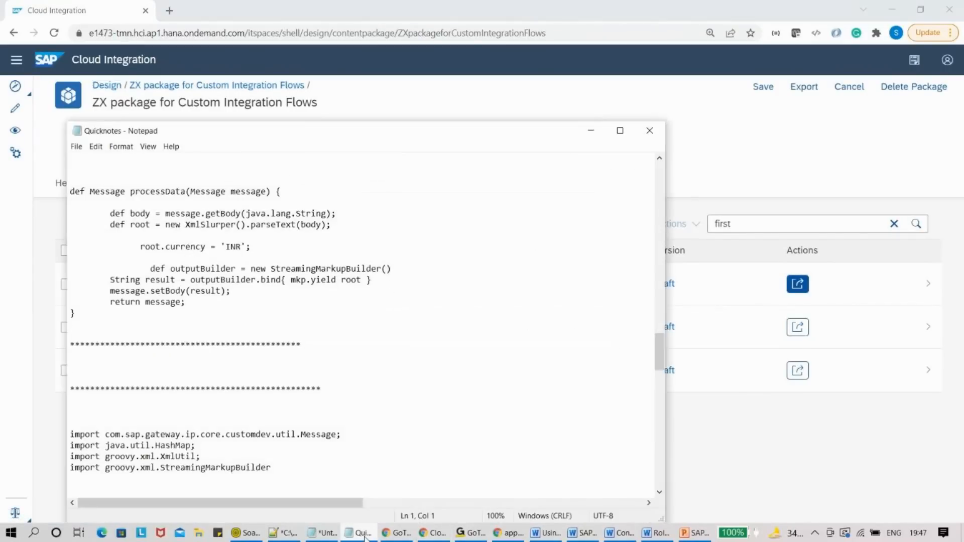
- In the untitled notes, type the heading 'Groovy Script: :Extension for SAP CPI : advantages' on line 13
click(366, 533)
click(324, 533)
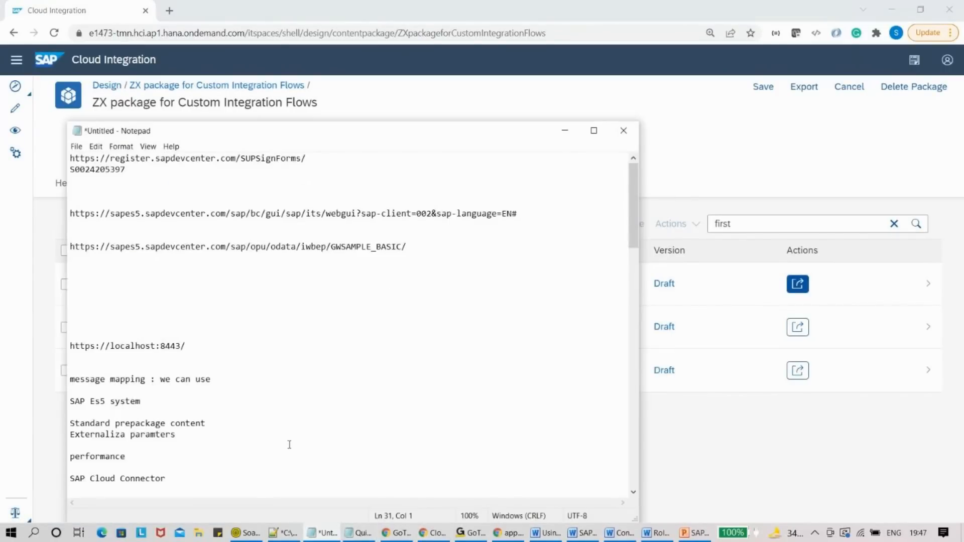
click(87, 288)
text(Groovy Script:)
text(:Extension)
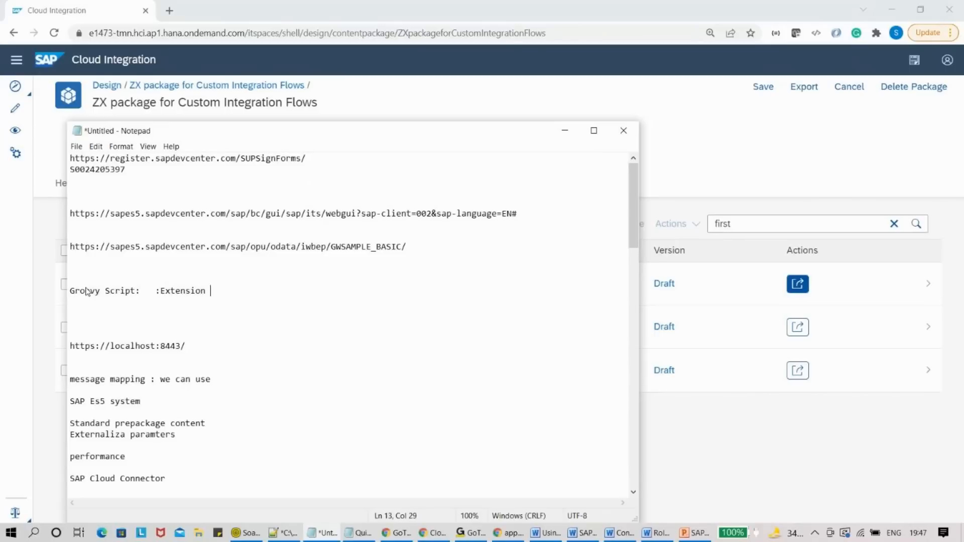
text( for SAP CPIDa)
key(BackSpace)
key(BackSpace)
text(add)
key(BackSpace)
text(vanatge)
key(Return)
key(Return)
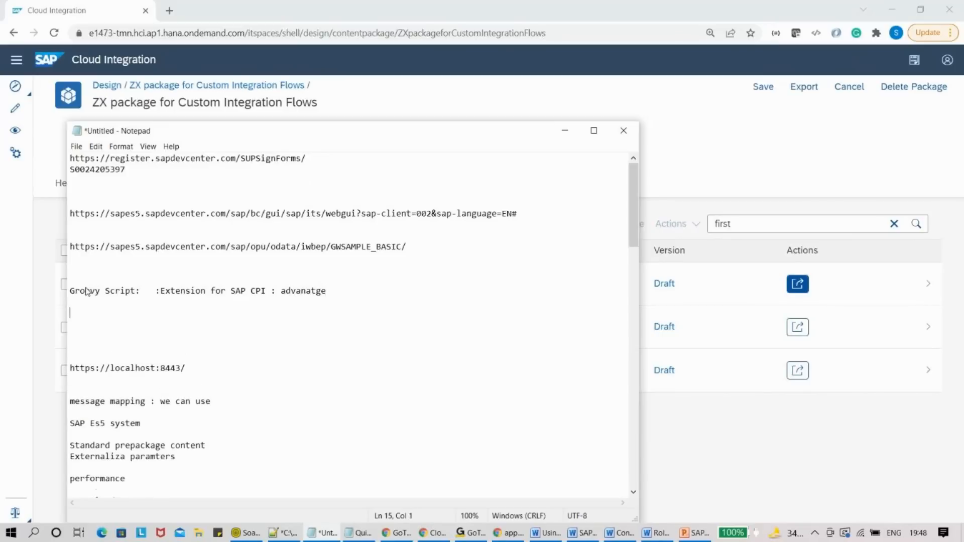
key(BackSpace)
key(BackSpace)
key(BackSpace)
key(BackSpace)
key(BackSpace)
key(BackSpace)
text(tages)
- Add 'SAP Cloud Connector' on a new line below the heading
key(Return)
key(Return)
text(AP)
key(BackSpace)
key(BackSpace)
key(BackSpace)
text(SAP Cloud Connector)
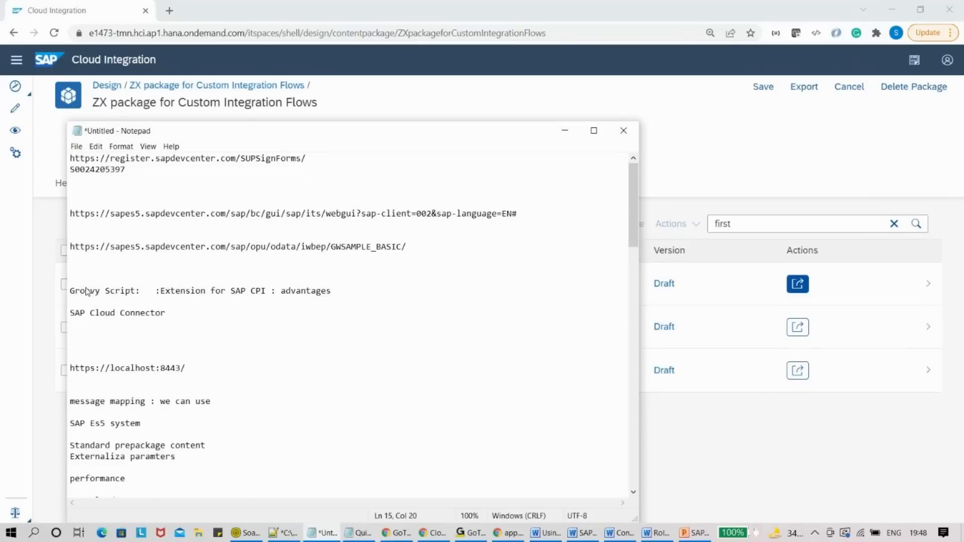
- Add 'Datastores/ Global variable' on a new line below SAP Cloud Connector
key(Return)
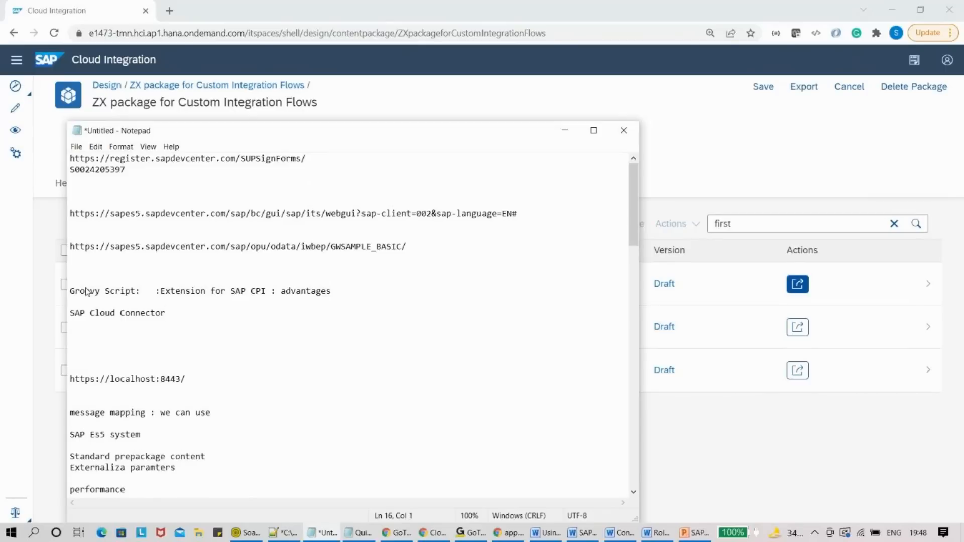
text(Datastores/ Global varaible)
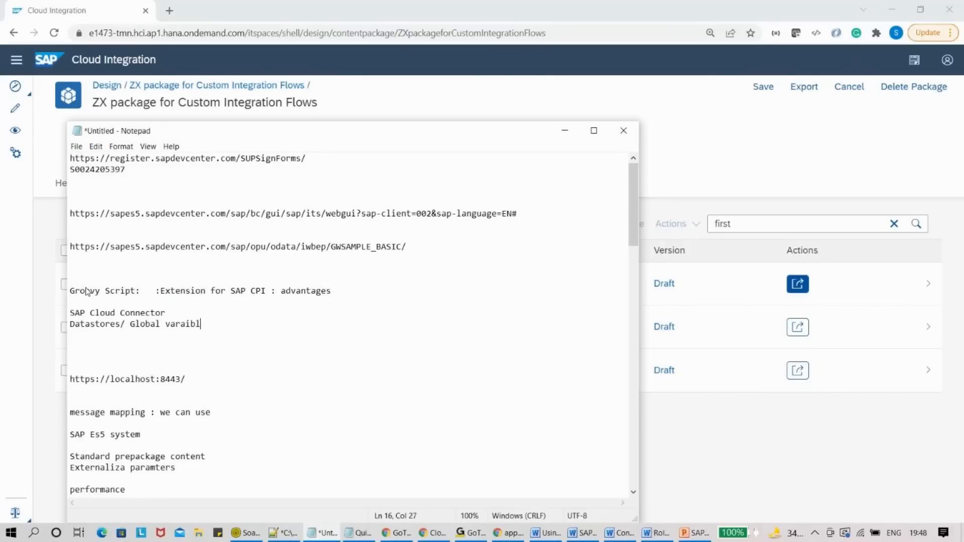
key(Return)
key(BackSpace)
key(BackSpace)
key(BackSpace)
key(BackSpace)
key(BackSpace)
key(BackSpace)
text(aible)
key(BackSpace)
key(BackSpace)
key(BackSpace)
key(BackSpace)
key(BackSpace)
key(BackSpace)
text(riable)
- Add 'API management' and 'performance' on separate lines beneath it
key(Return)
key(Return)
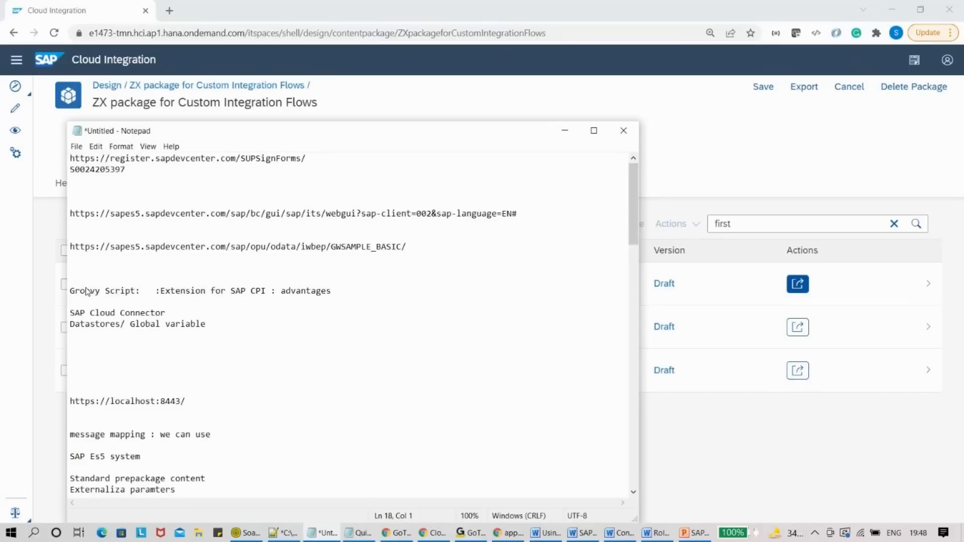
text(API management)
key(Return)
key(Return)
text(performance)
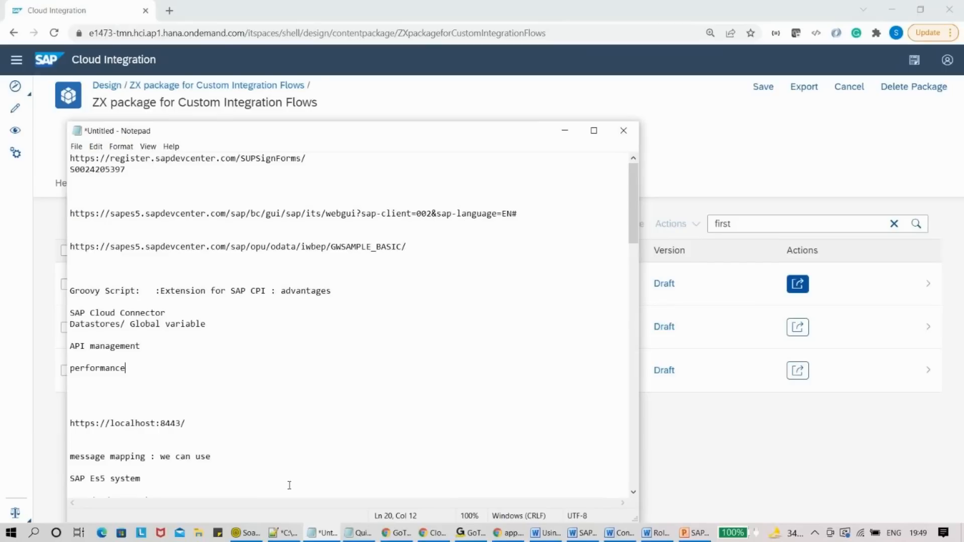
mouse_move(276, 530)
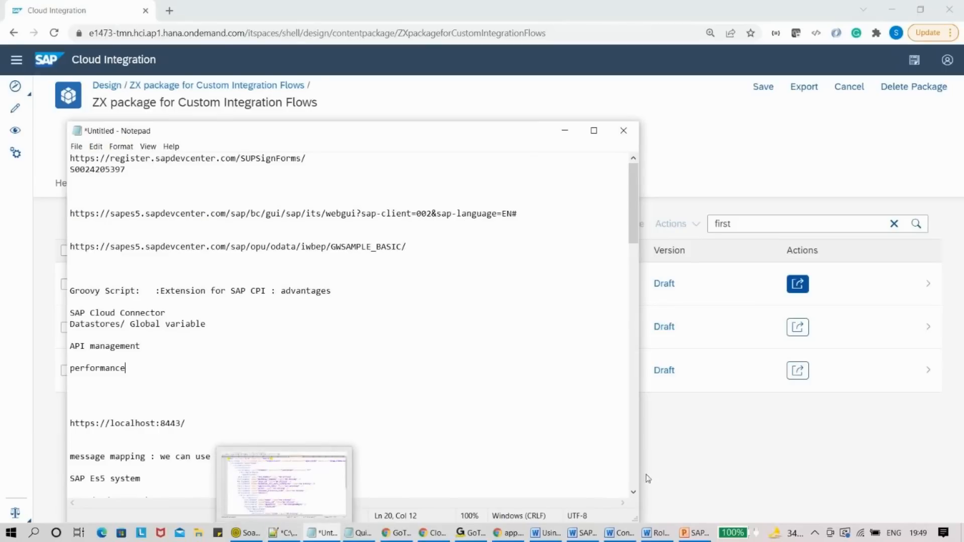
- Bring the ZX package artifact list, filtered by 'first', back in front of Notepad
click(917, 533)
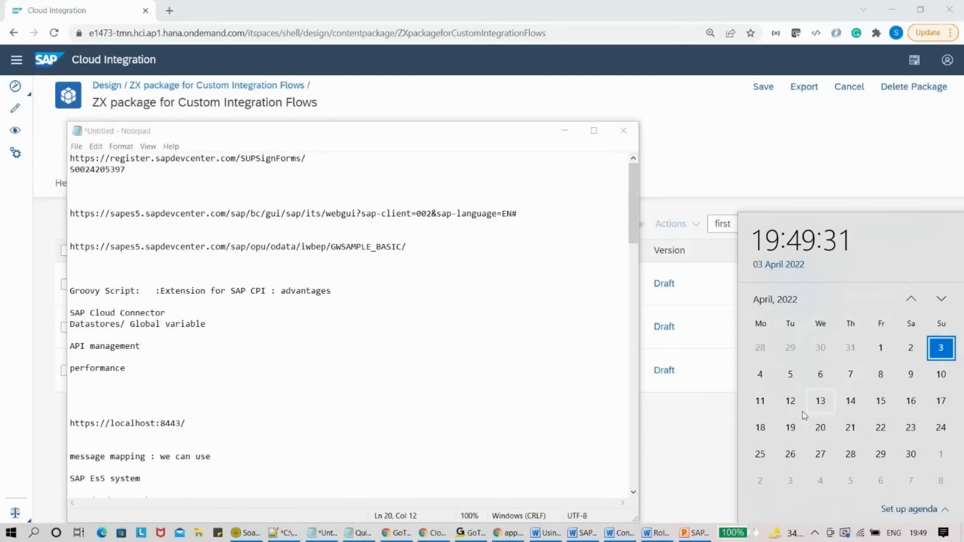
click(713, 445)
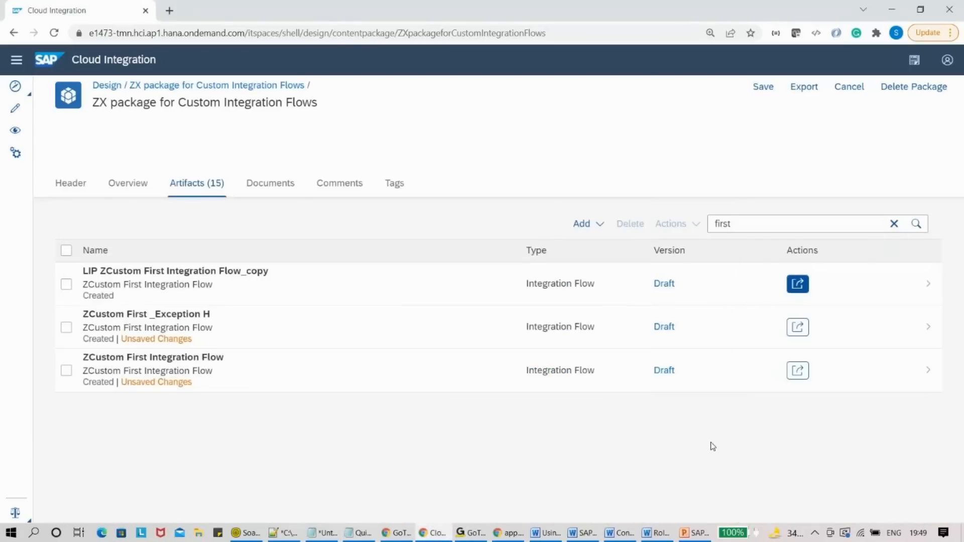
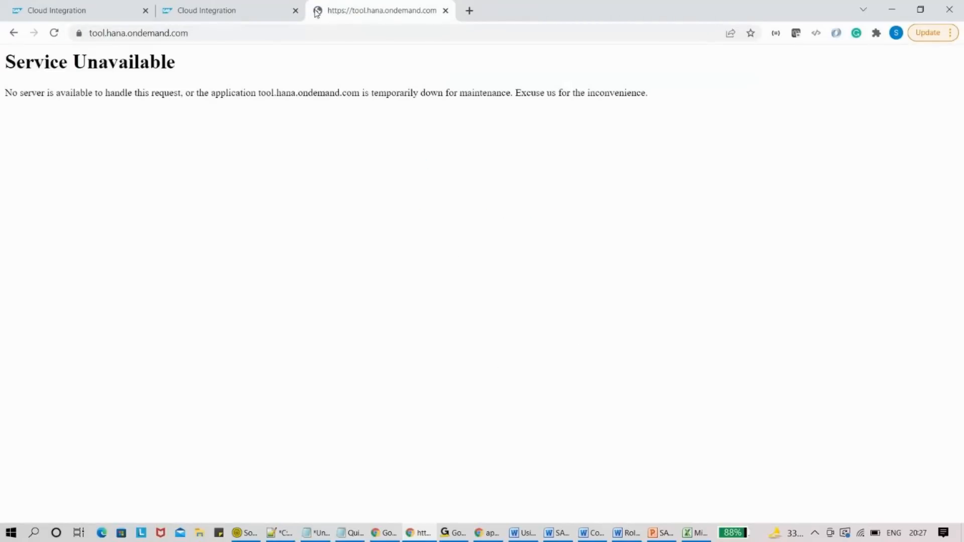
- Correct the address to tools.hana.ondemand.com and load the SAP Development Tools site
click(113, 33)
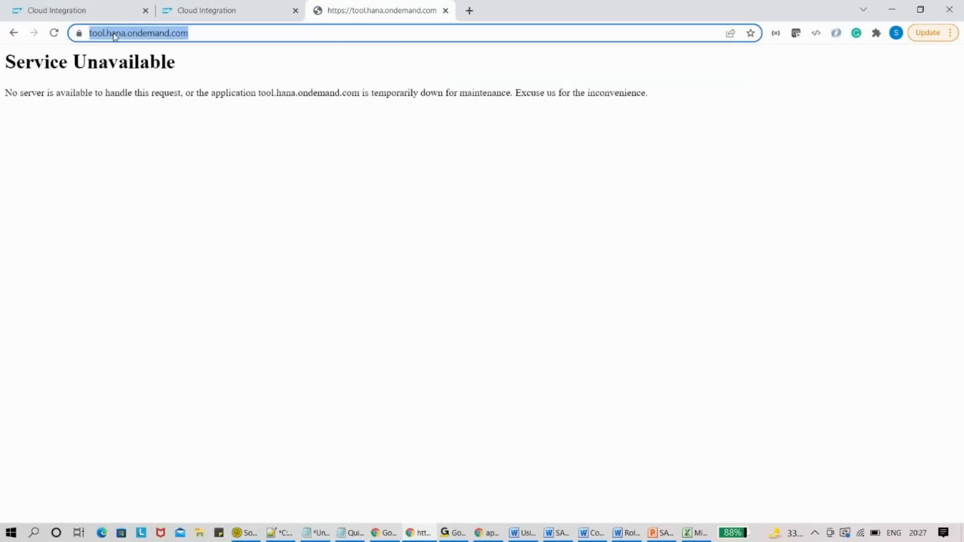
click(106, 34)
text(s)
key(Return)
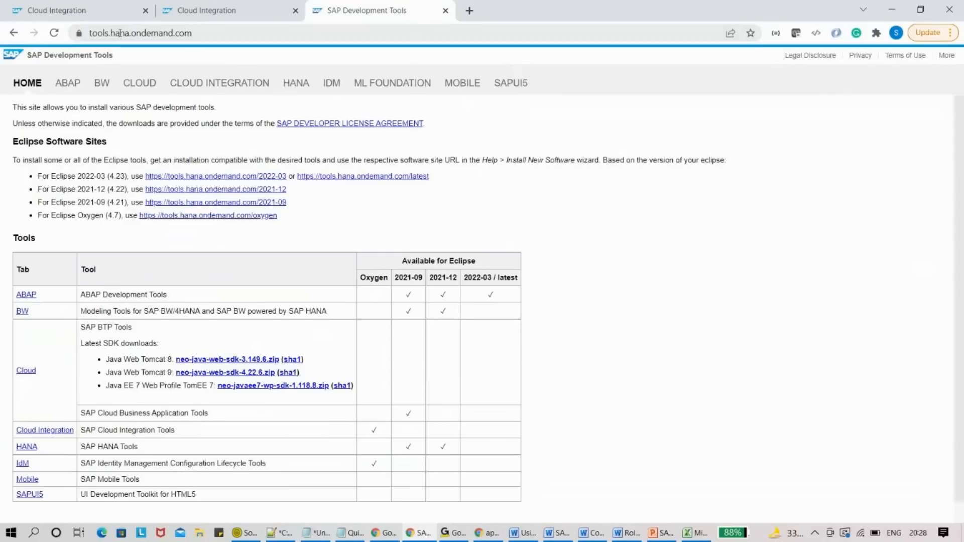
- Open the Cloud Integration tools section, glance at the ScriptStructure flow, and scroll the page
click(132, 84)
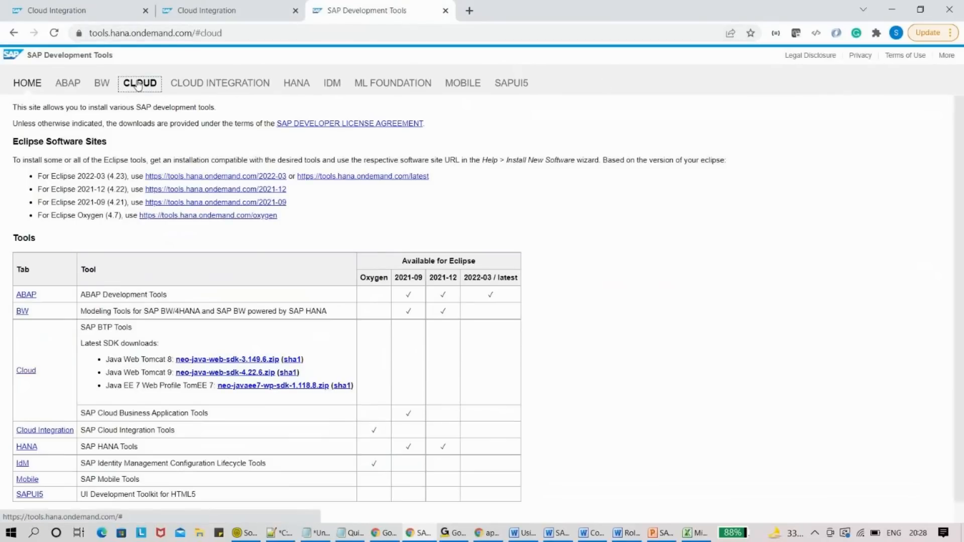
click(198, 85)
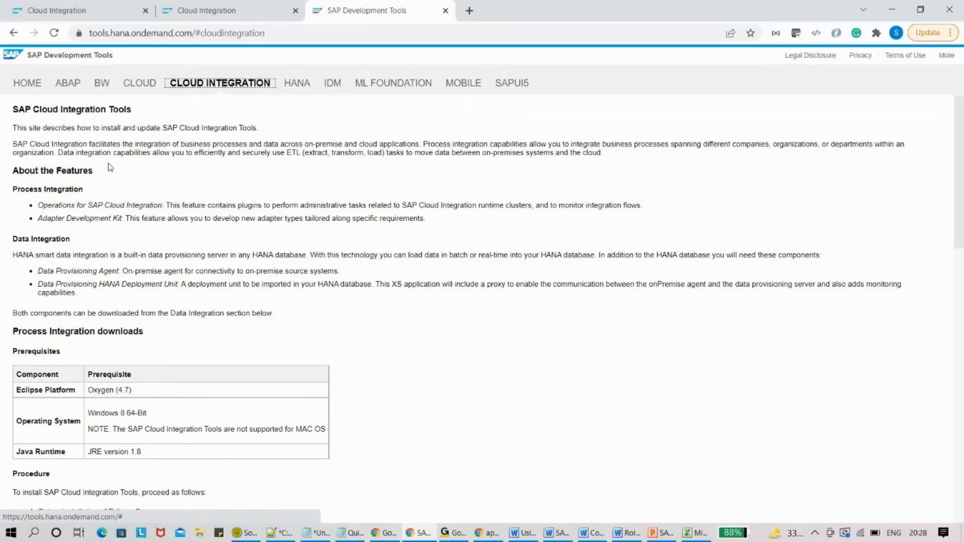
click(45, 10)
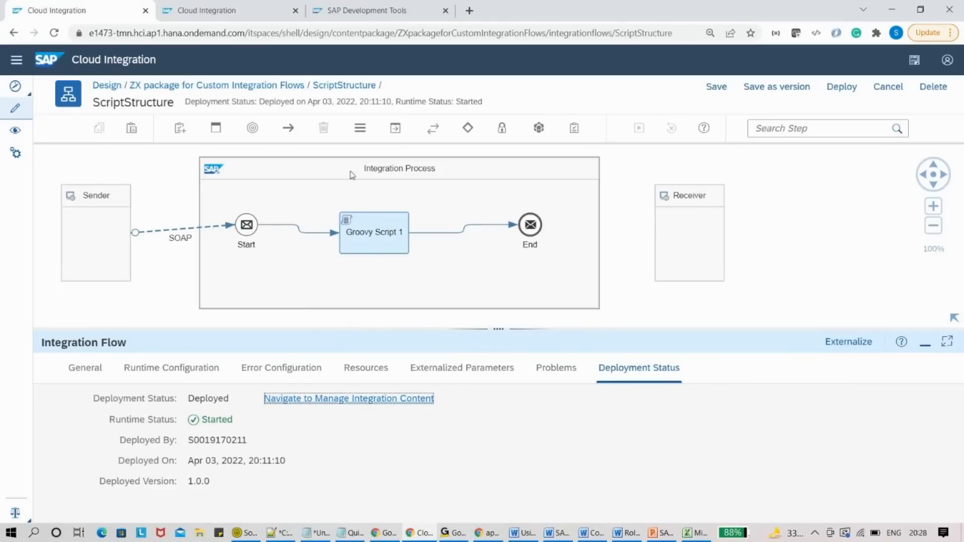
click(372, 6)
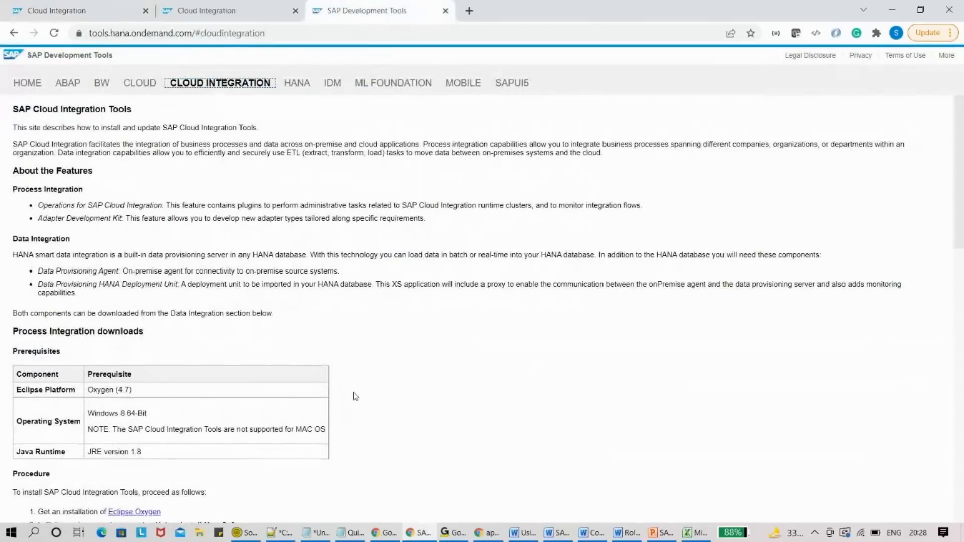
scroll(963, 201, down, 3)
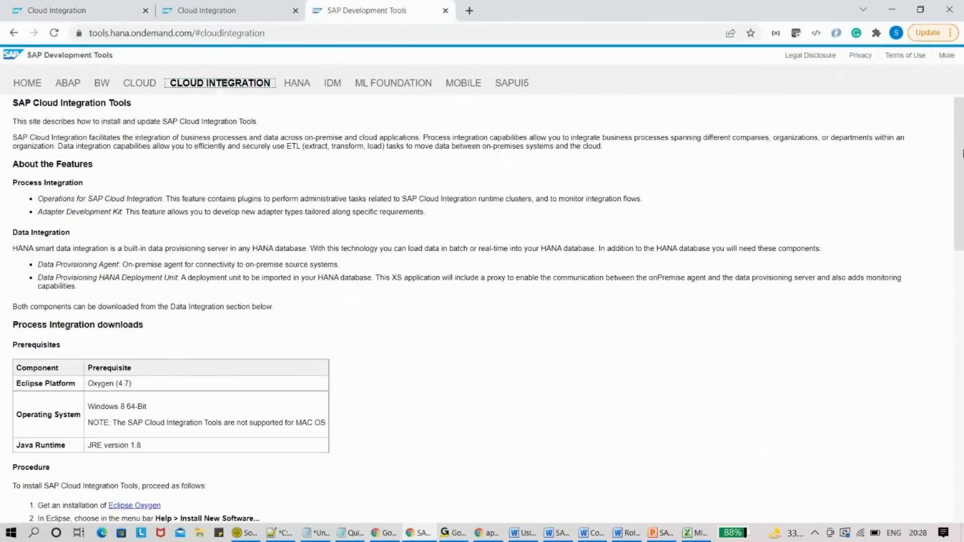
drag(963, 210, 963, 487)
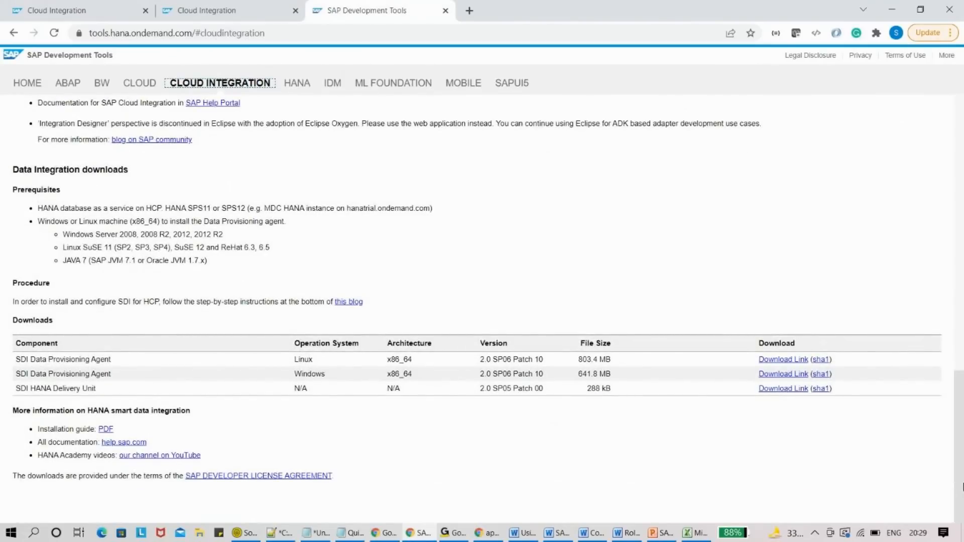
drag(962, 421, 962, 150)
- Browse the IDM, ML Foundation, Mobile and SAPUI5 sections, then return to Cloud
click(301, 87)
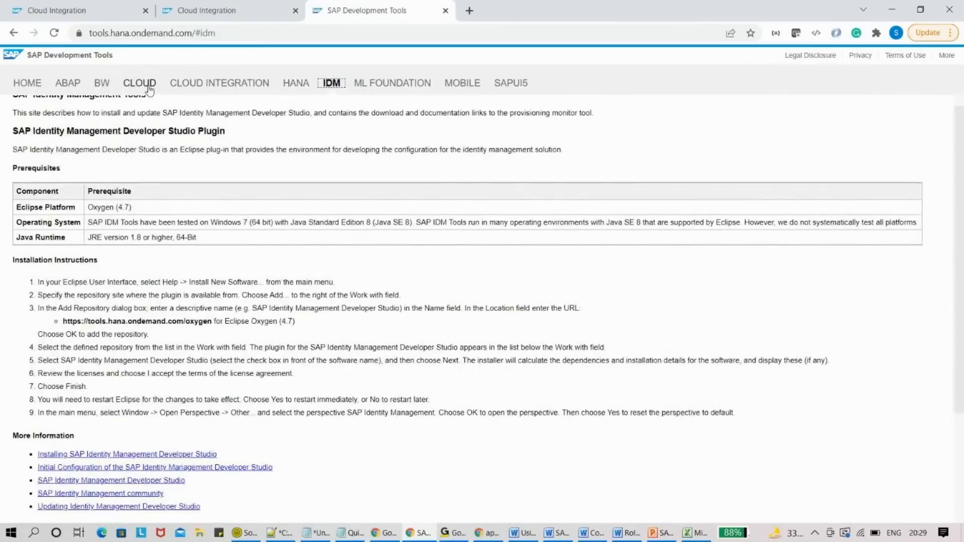
click(397, 83)
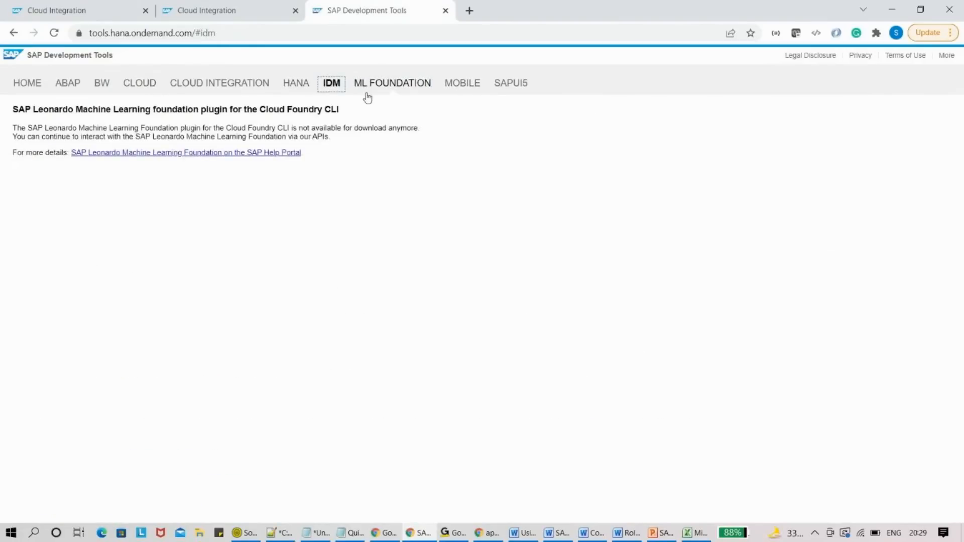
click(435, 91)
click(458, 89)
click(513, 86)
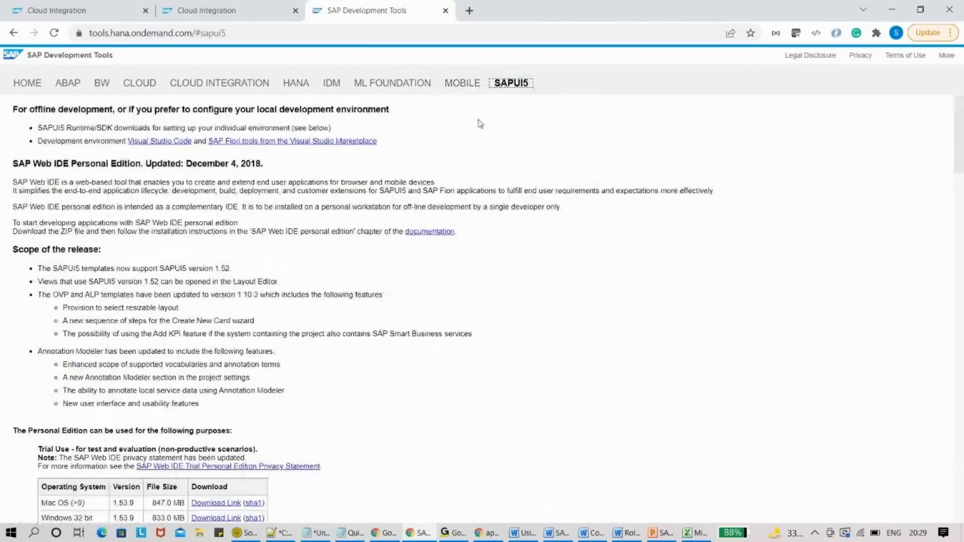
click(143, 83)
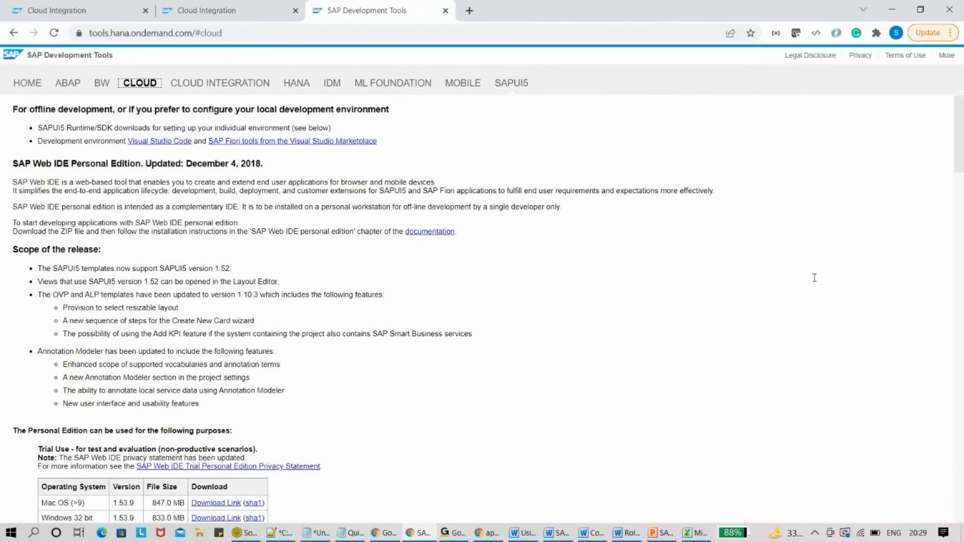
- Scroll to the Cloud Connector downloads and open its documentation link in a new tab
drag(963, 146, 962, 299)
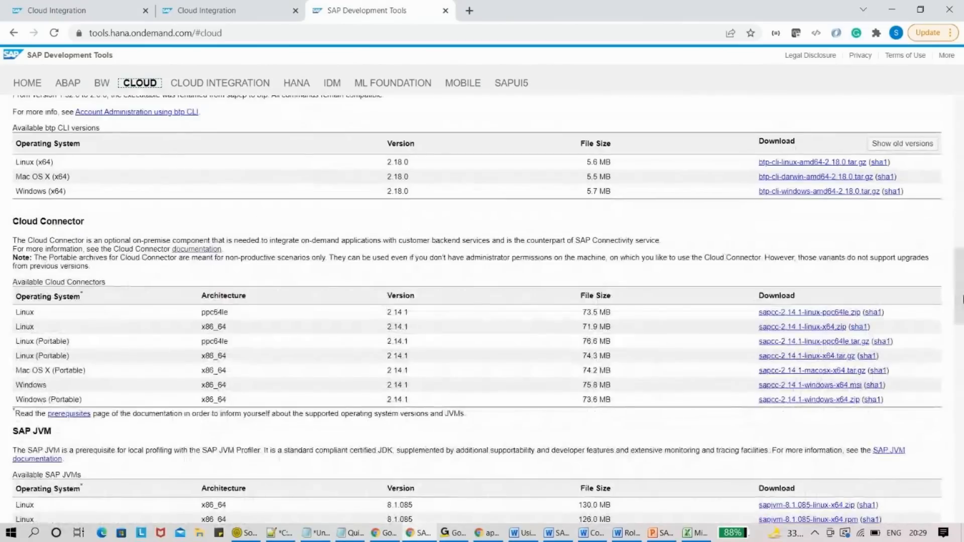
drag(6, 218, 181, 322)
click(288, 221)
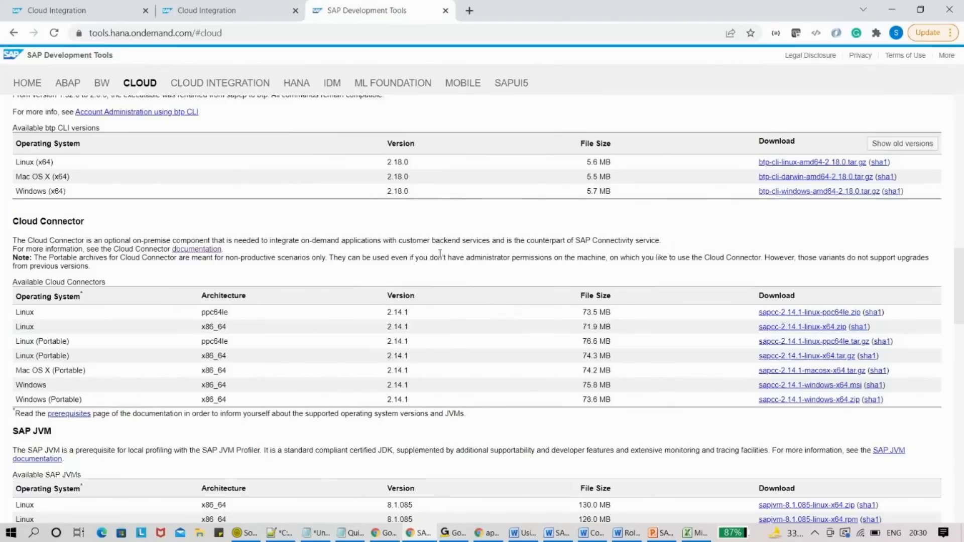
triple_click(60, 222)
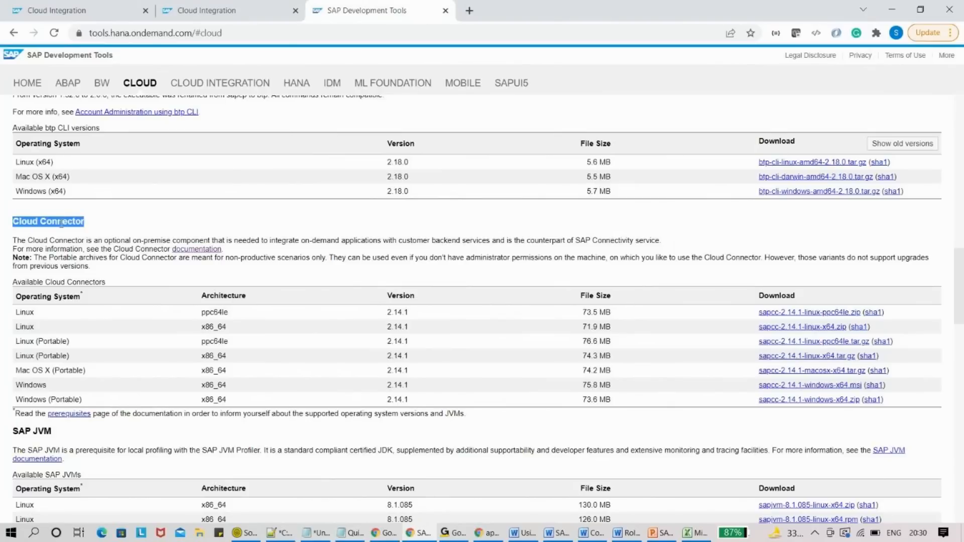
click(191, 258)
right_click(191, 254)
click(211, 261)
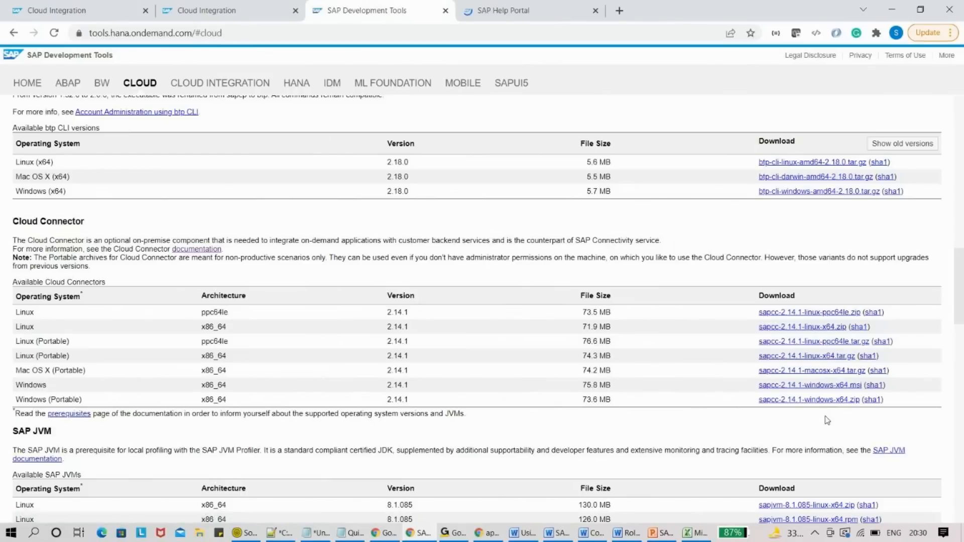
- In the Help Portal tab, expand Installation and open the Prerequisites page
click(516, 6)
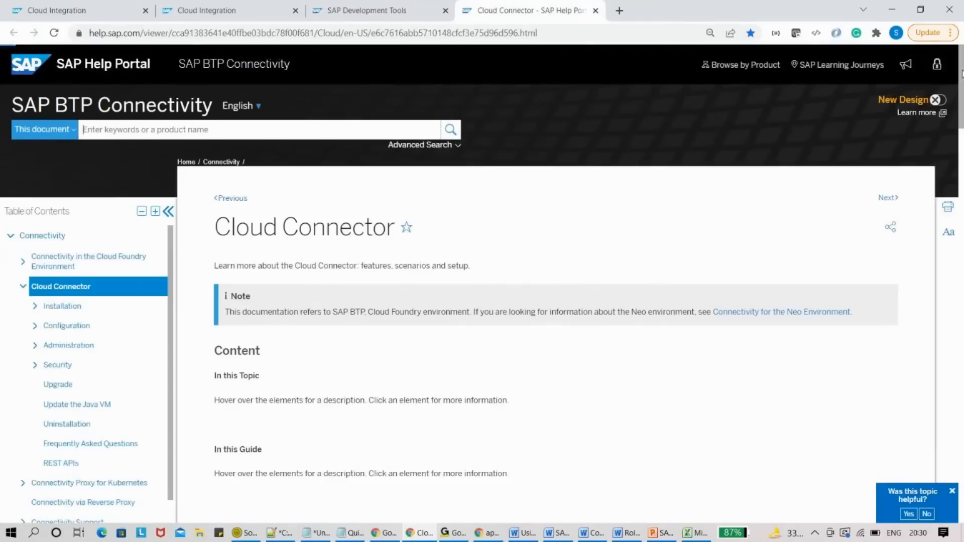
scroll(960, 76, down, 1)
drag(962, 76, 962, 119)
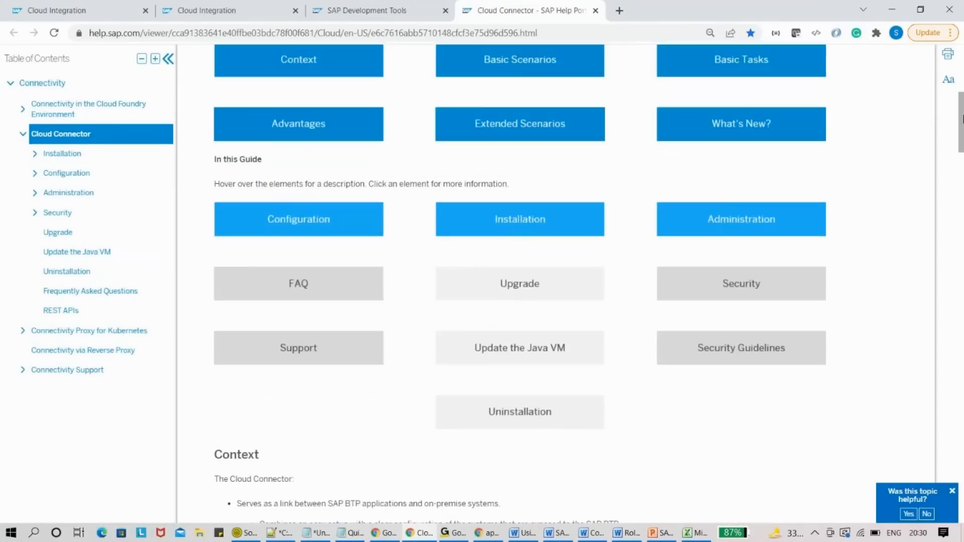
click(37, 157)
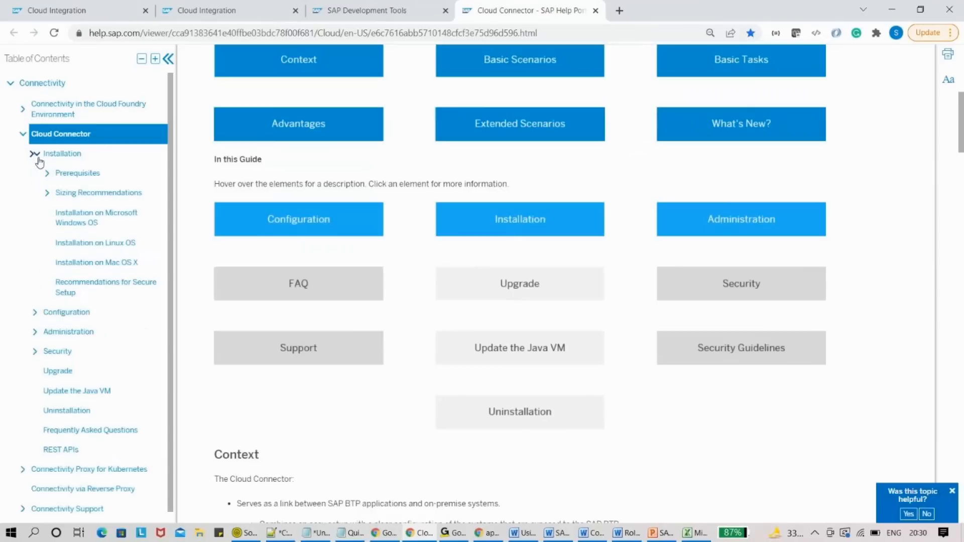
click(66, 172)
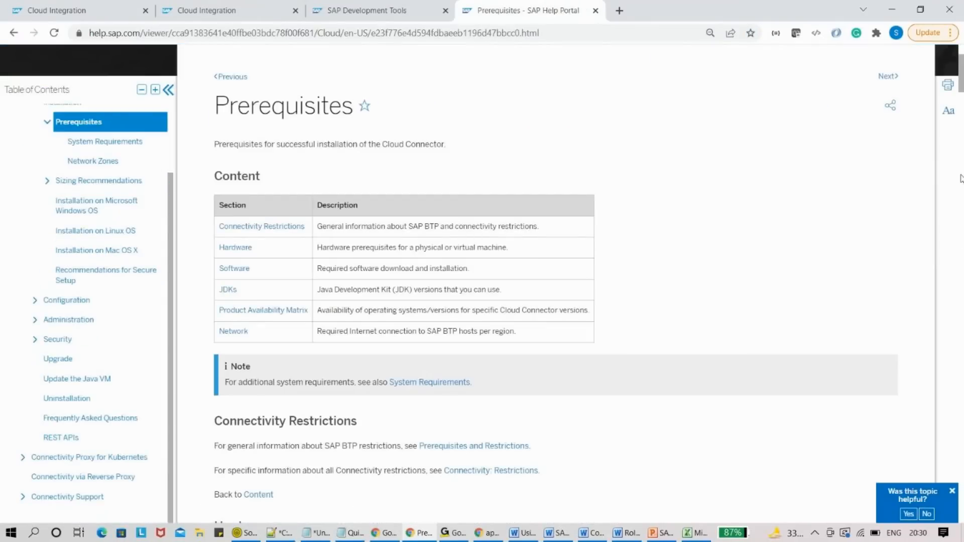
- Read down the Prerequisites page, then move to the Word guide's Installation section
scroll(960, 78, down, 1)
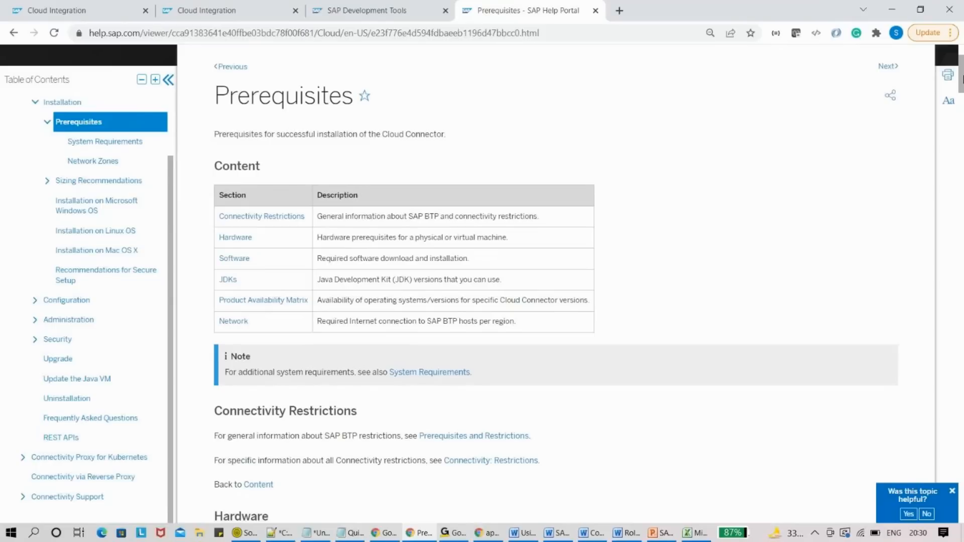
drag(960, 78, 960, 125)
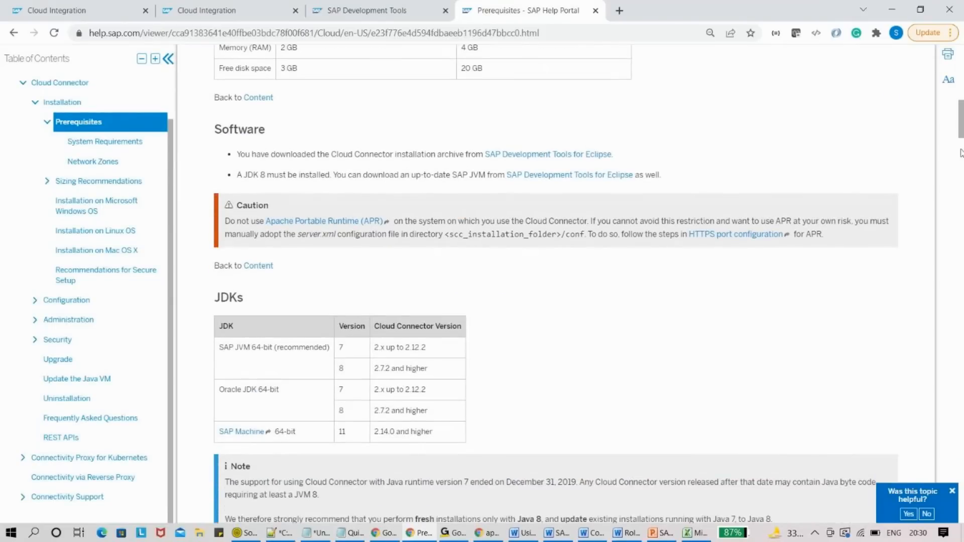
click(510, 536)
mouse_move(959, 205)
mouse_down()
mouse_move(959, 61)
mouse_move(963, 191)
mouse_up()
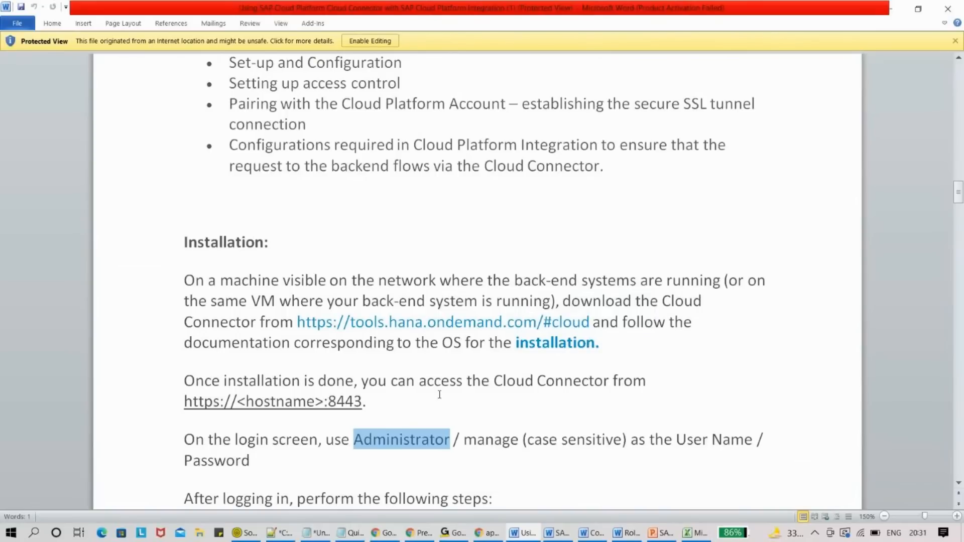
- Open the Cloud Connector login page at localhost:8443 in a new browser tab
drag(184, 402, 362, 401)
key(alt+Tab)
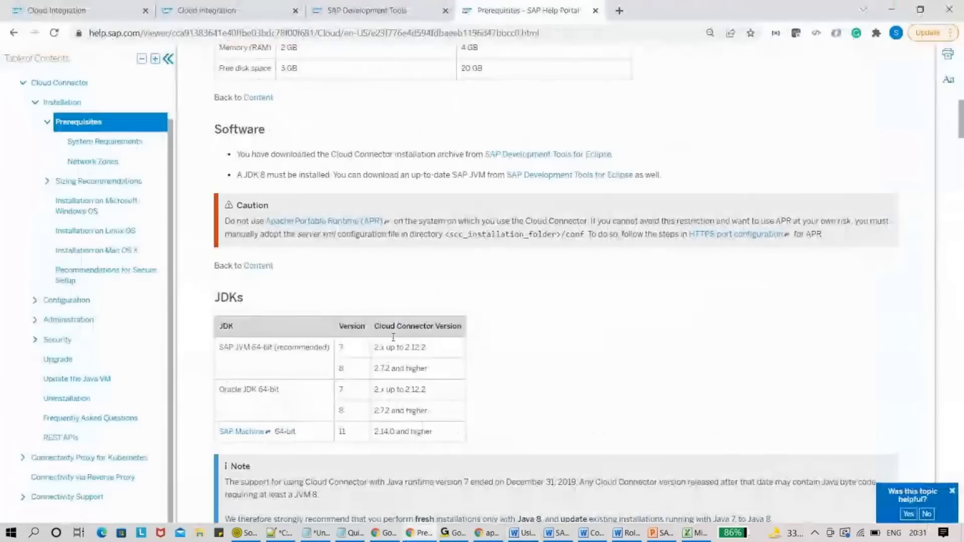
click(619, 11)
text(localhost:8443)
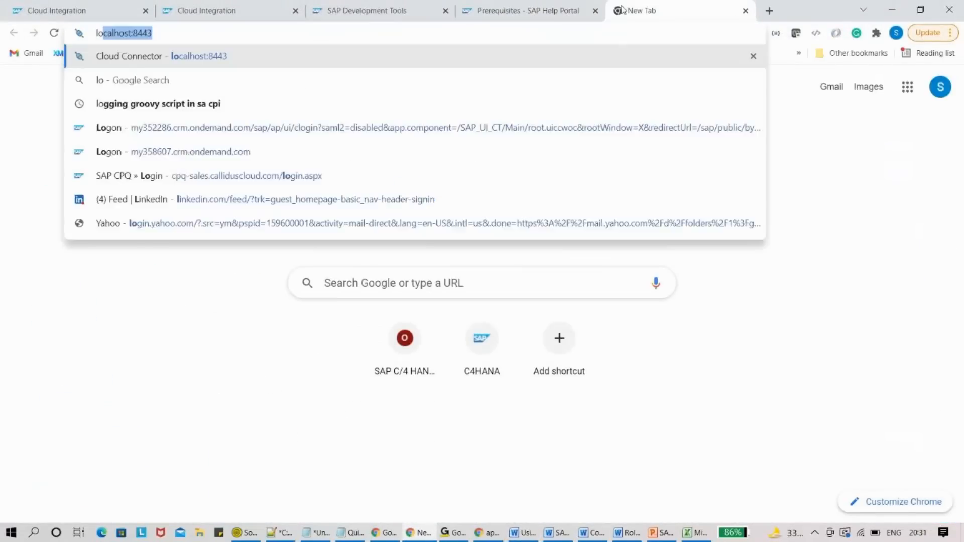
key(Return)
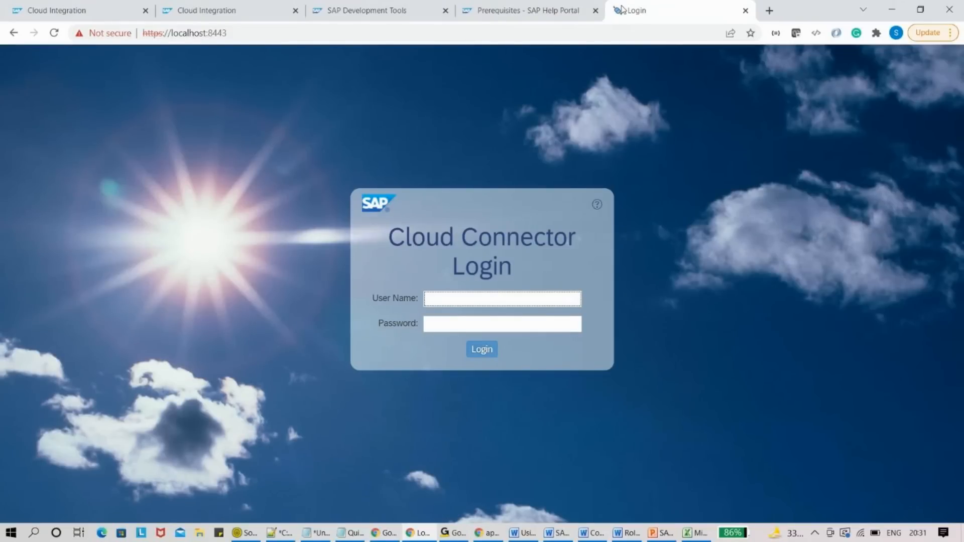
- In the guide, mark the default login password and select the user name Administrator
key(alt+Tab)
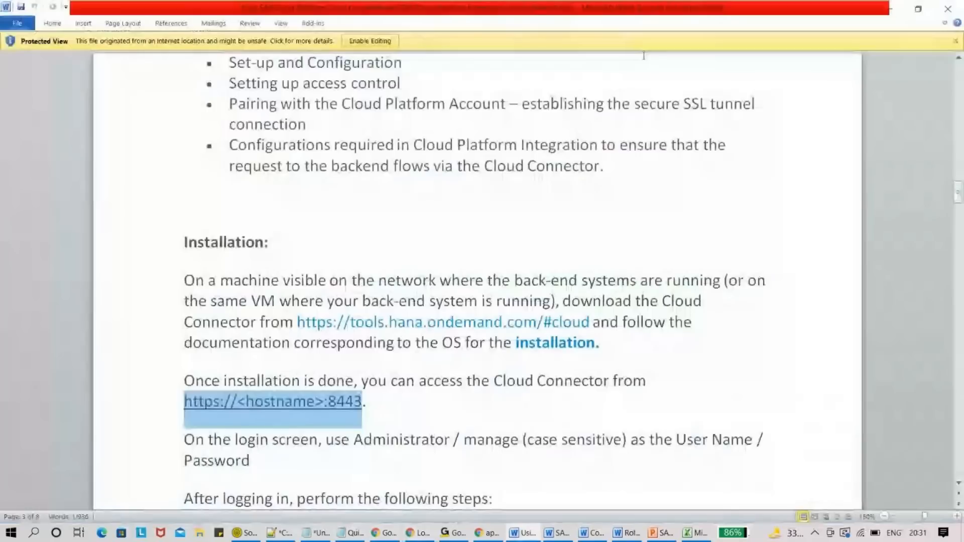
drag(958, 191, 960, 202)
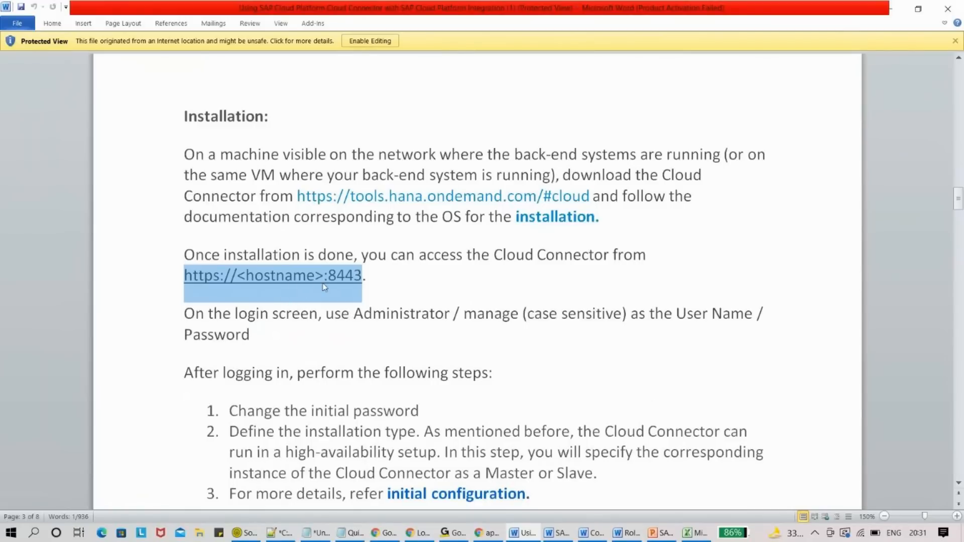
drag(355, 313, 510, 317)
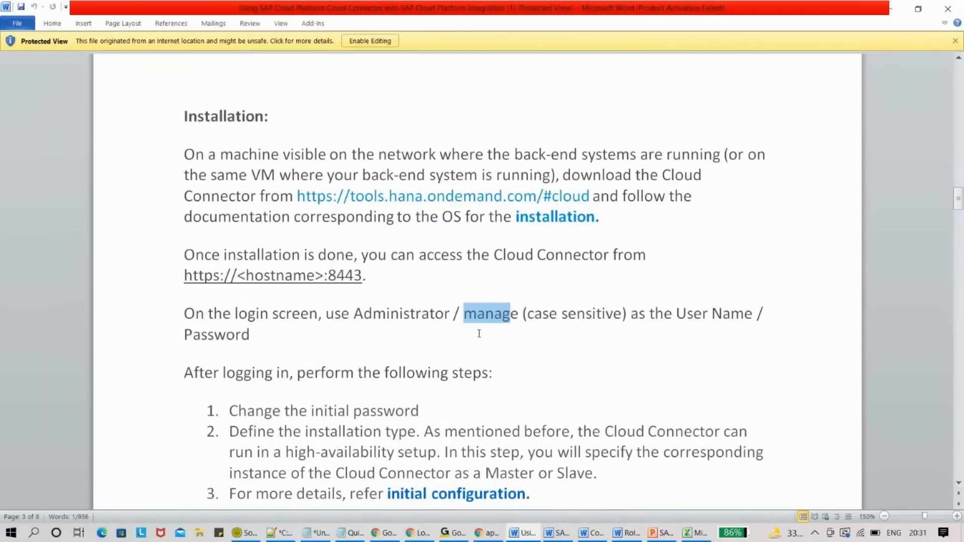
click(466, 315)
drag(467, 315, 523, 321)
drag(958, 206, 962, 240)
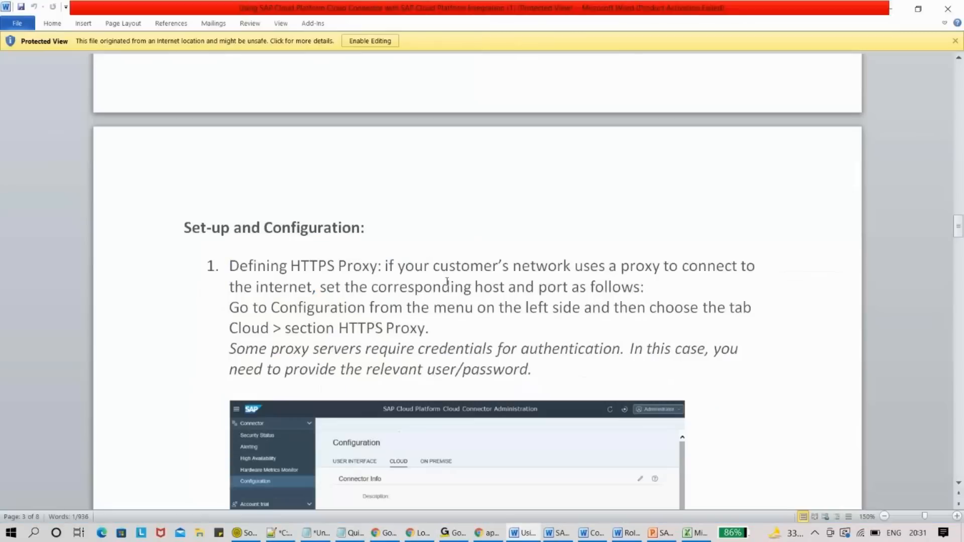
drag(958, 237, 958, 210)
double_click(398, 132)
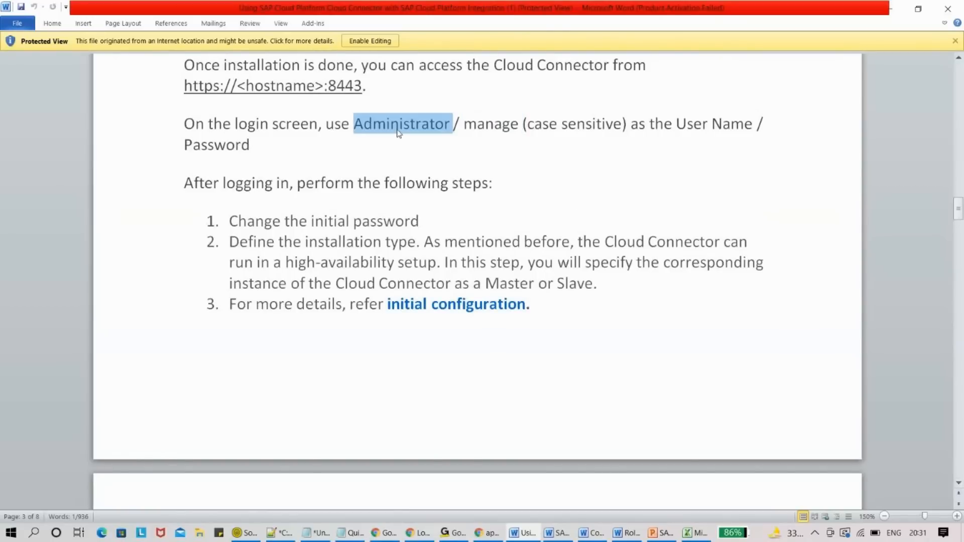
click(399, 125)
drag(399, 127, 356, 124)
- Log in to Cloud Connector as Administrator with the default password from the guide
key(ctrl+c)
key(alt+Tab)
key(ctrl+v)
key(Tab)
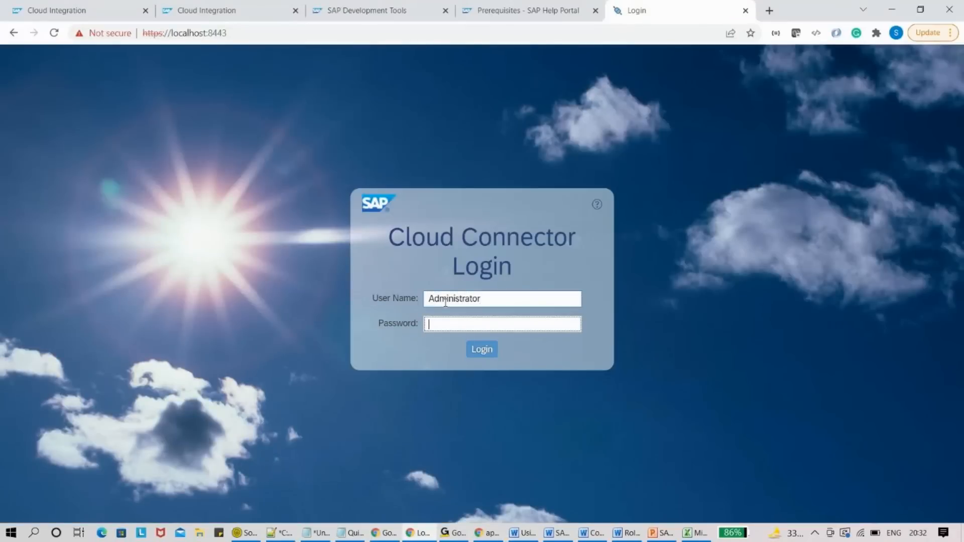
text(manage123)
click(474, 351)
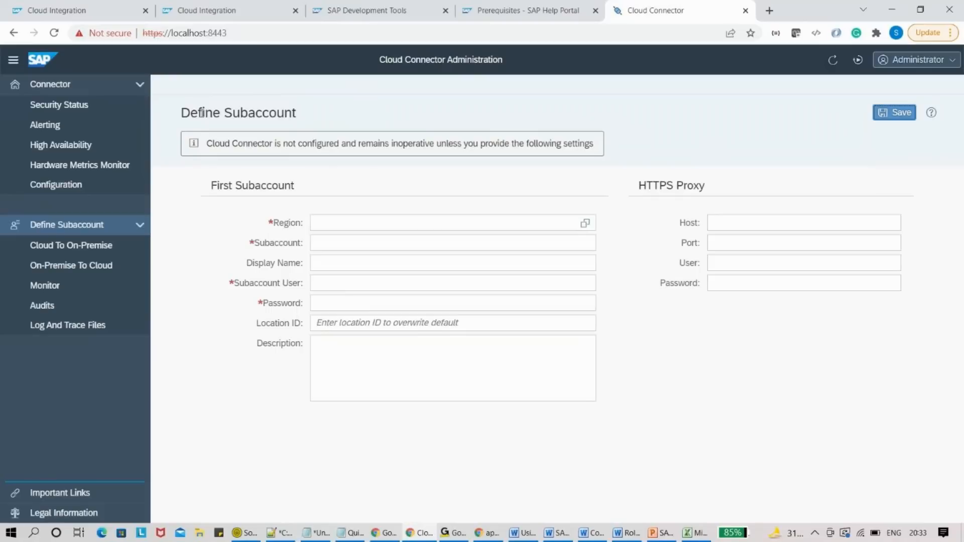
- Sign in at account.hana.ondemand.com and open J K Cement Ltd's SF - TEST e1473 subaccount
click(767, 10)
text(acc)
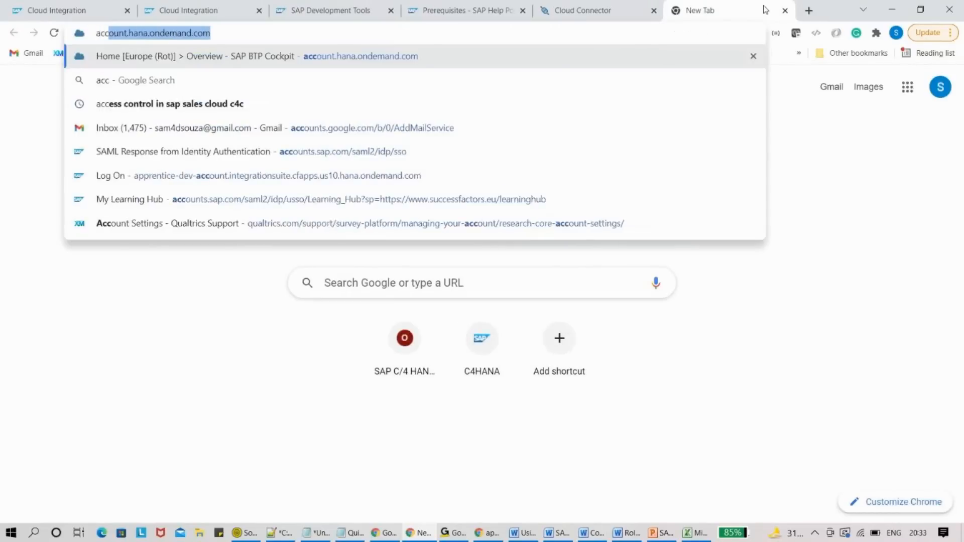
key(Return)
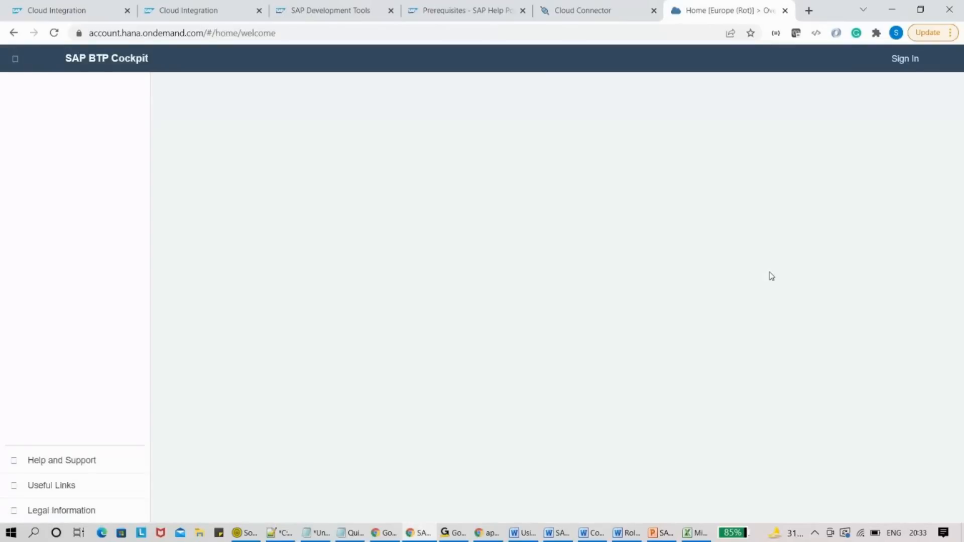
click(905, 59)
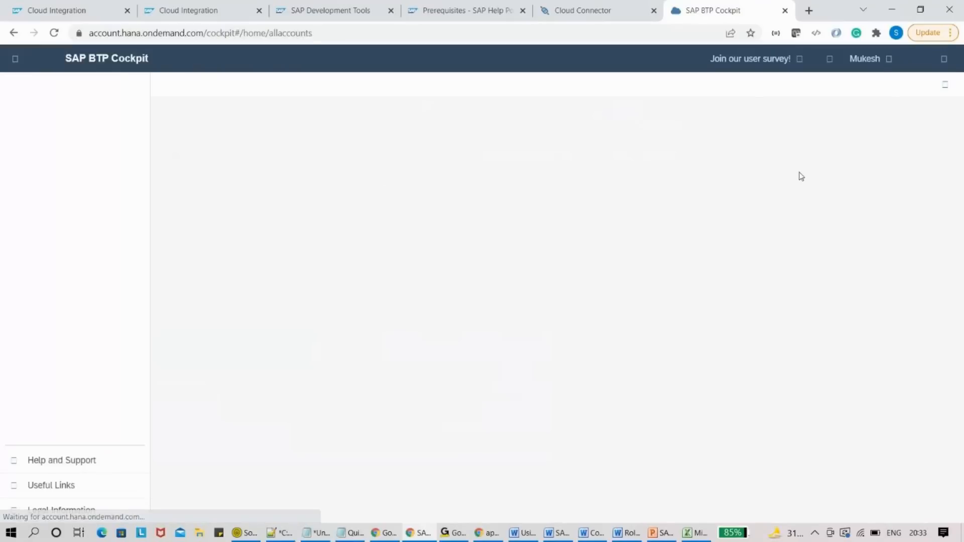
click(469, 278)
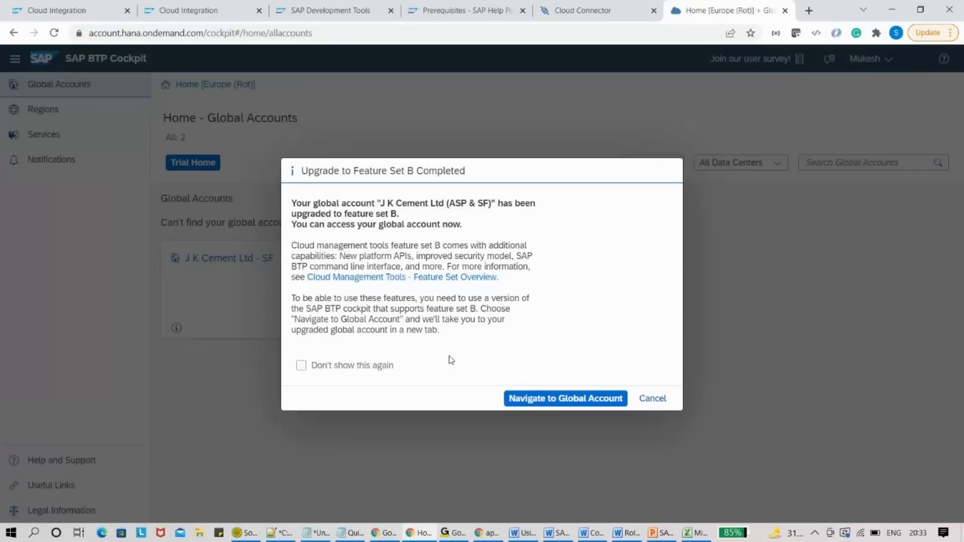
click(533, 402)
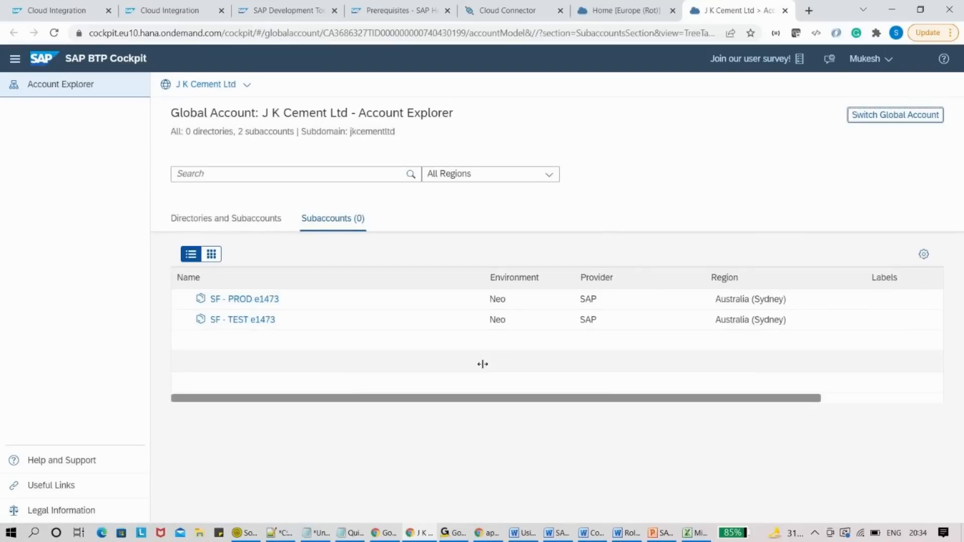
click(256, 321)
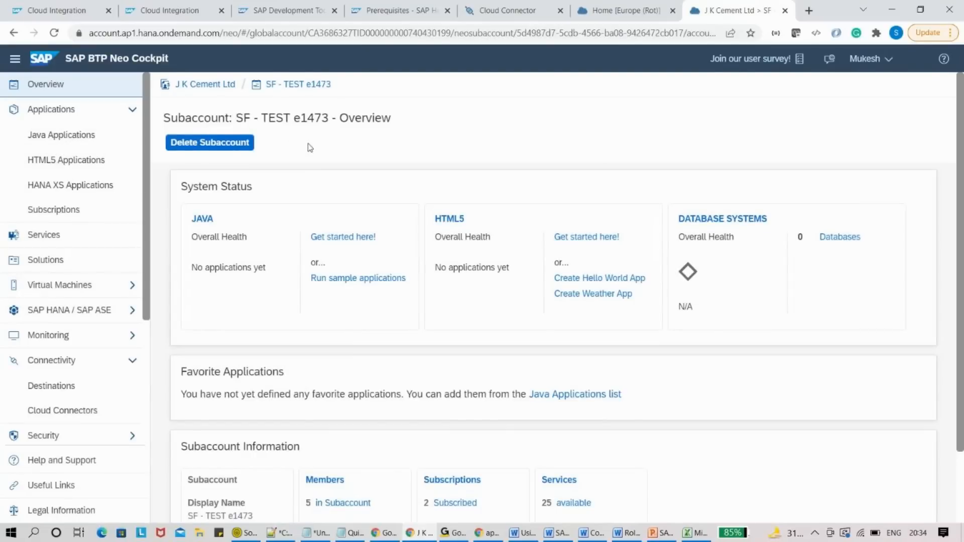
- Expand Connectivity in the subaccount navigation and open Cloud Connectors
click(130, 359)
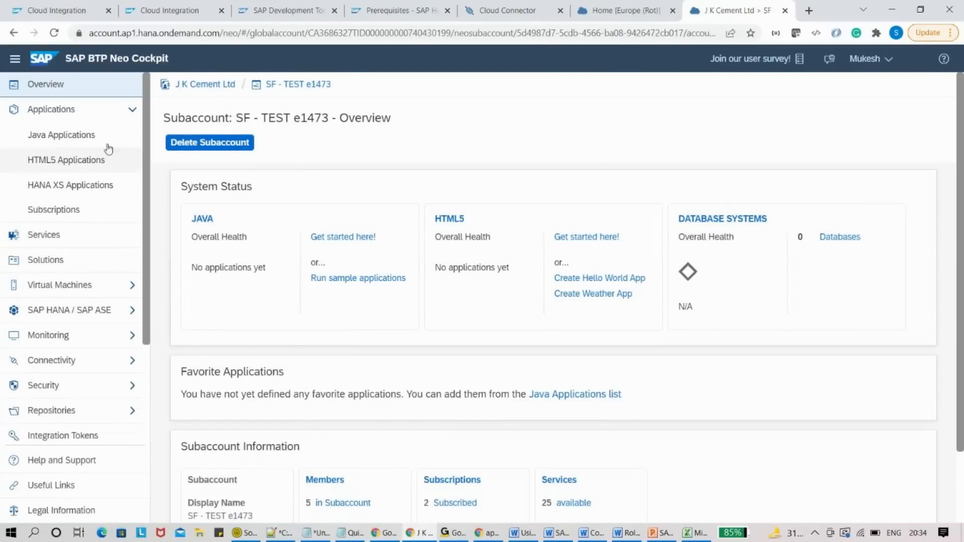
click(108, 111)
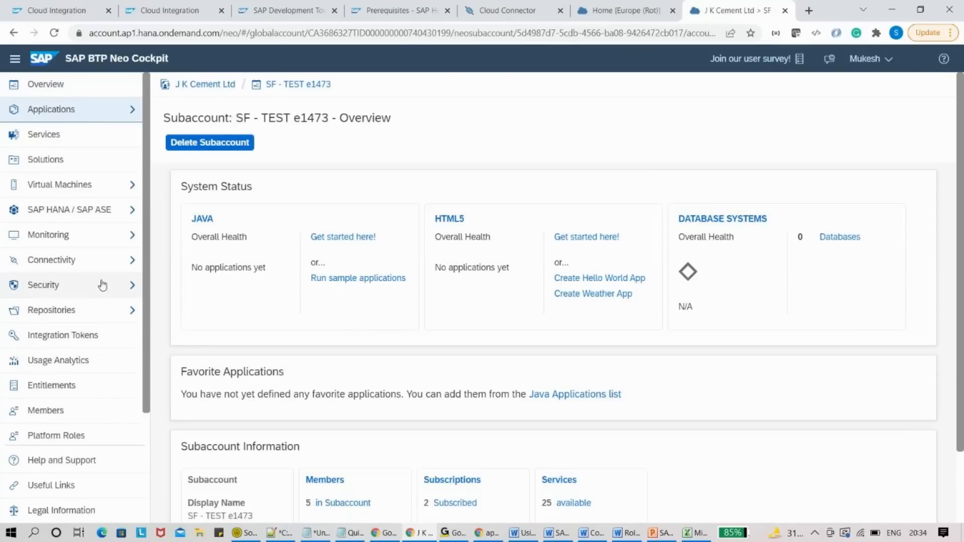
click(106, 260)
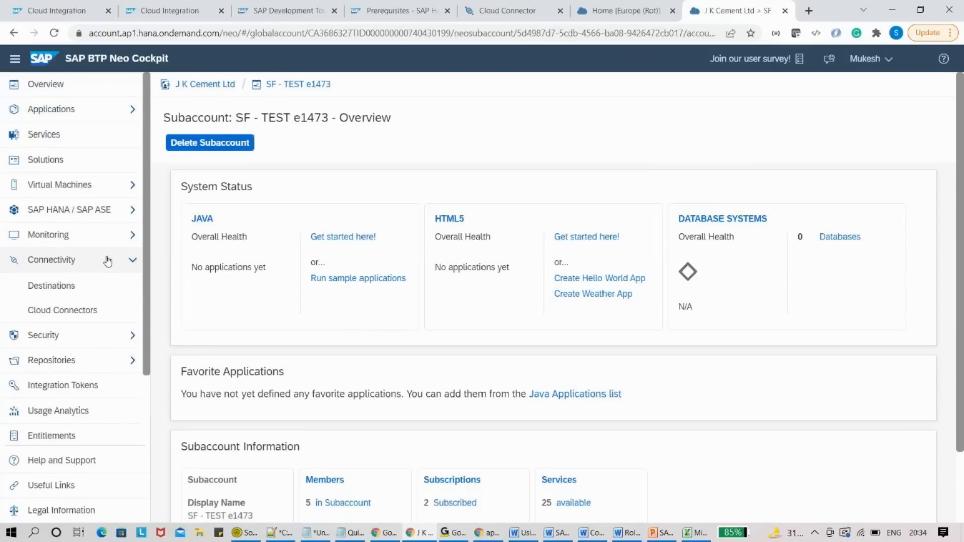
click(84, 315)
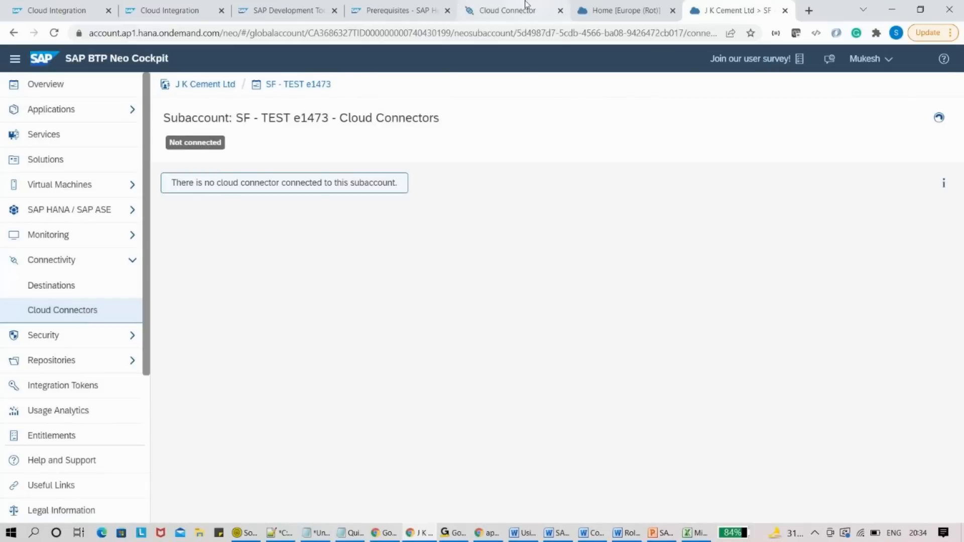
- Compare with the Cloud Connector form, then select the subaccount name SF - TEST e1473 in the cockpit
click(507, 11)
click(738, 10)
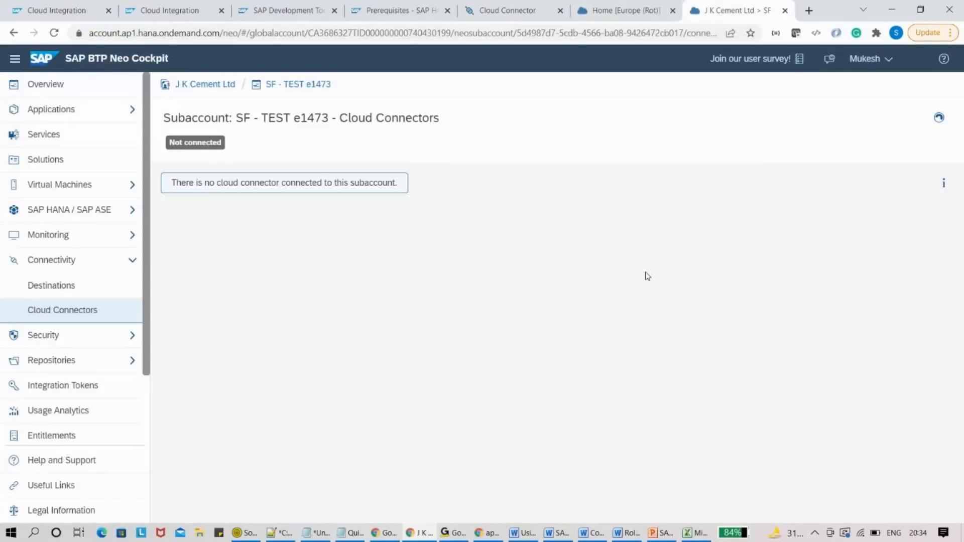
click(491, 6)
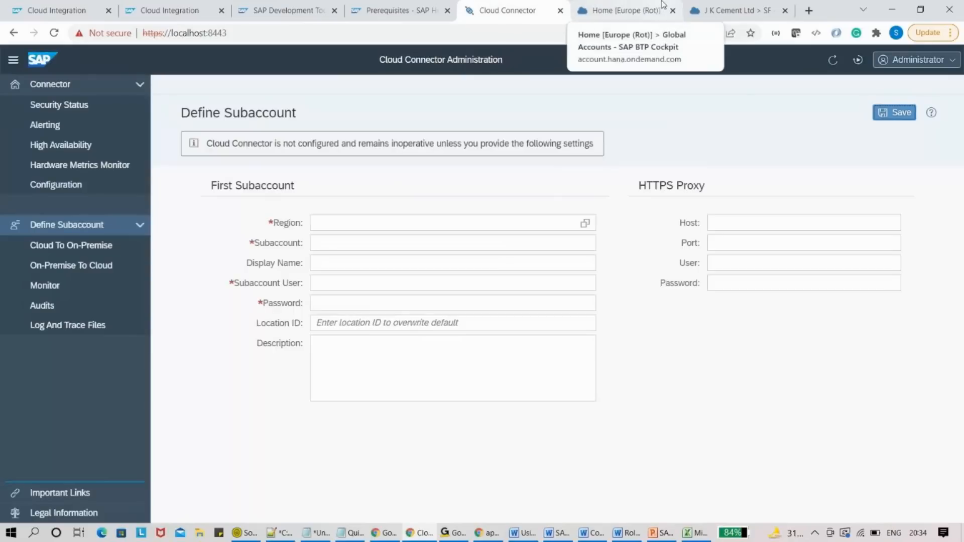
click(749, 6)
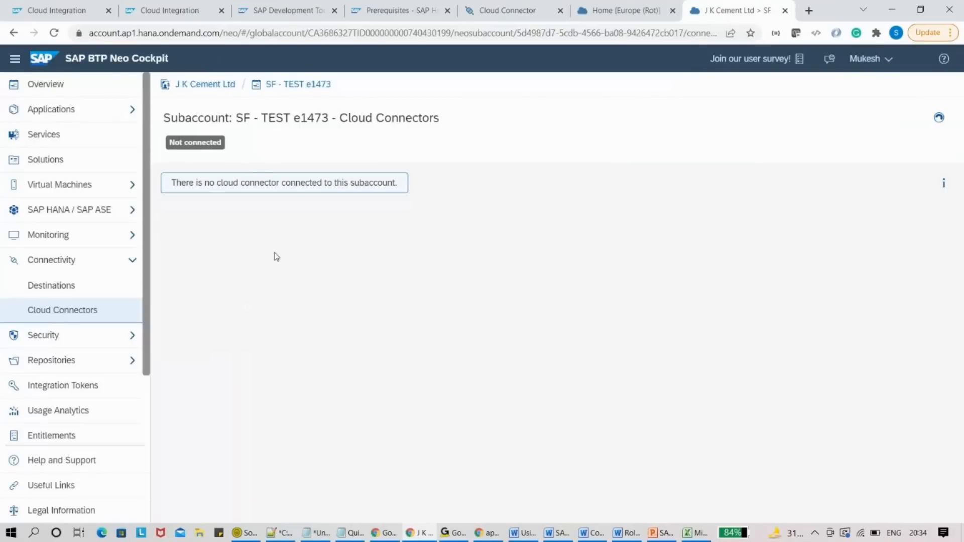
click(523, 6)
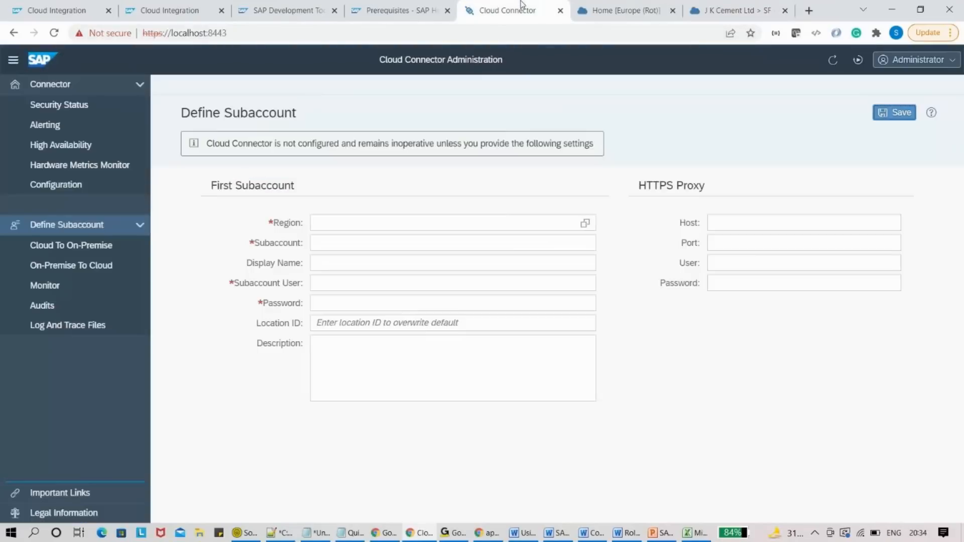
click(336, 243)
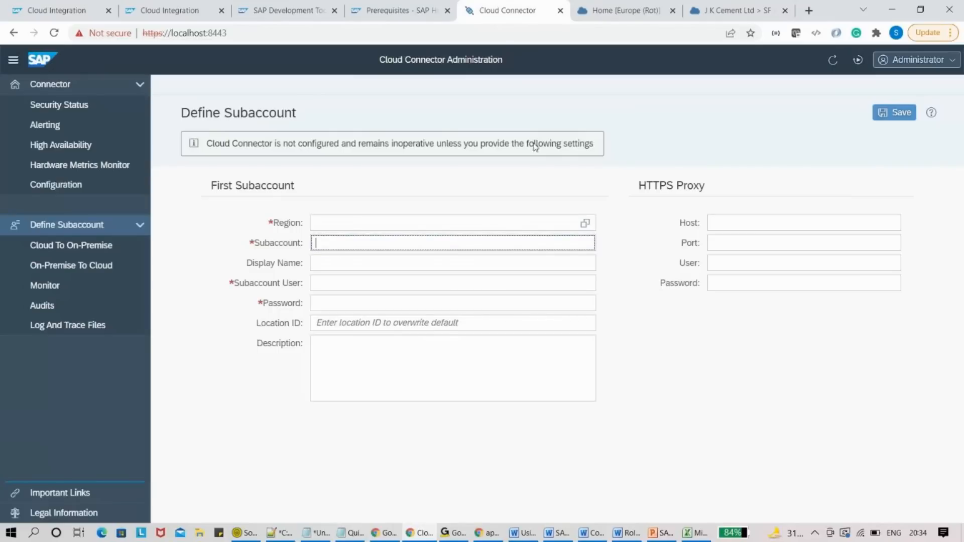
click(709, 8)
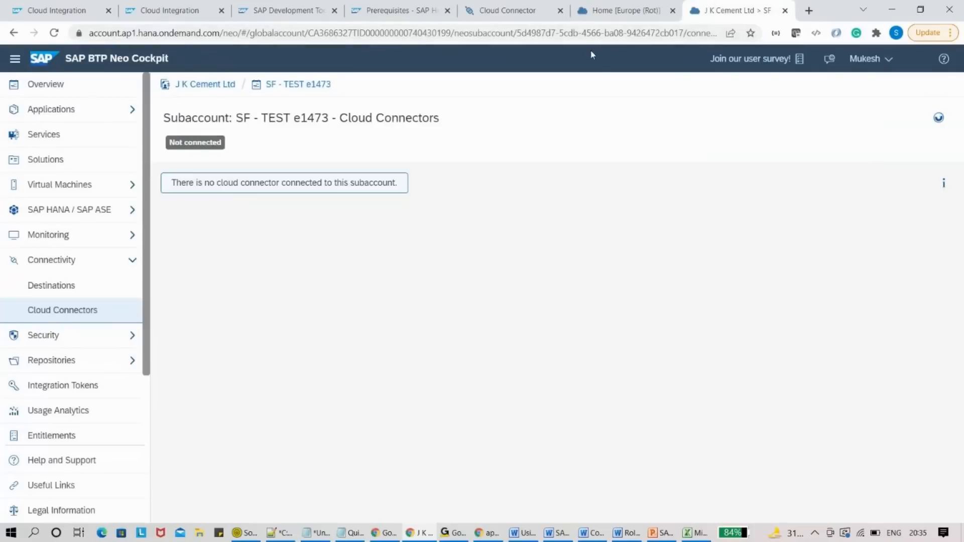
drag(336, 91, 266, 95)
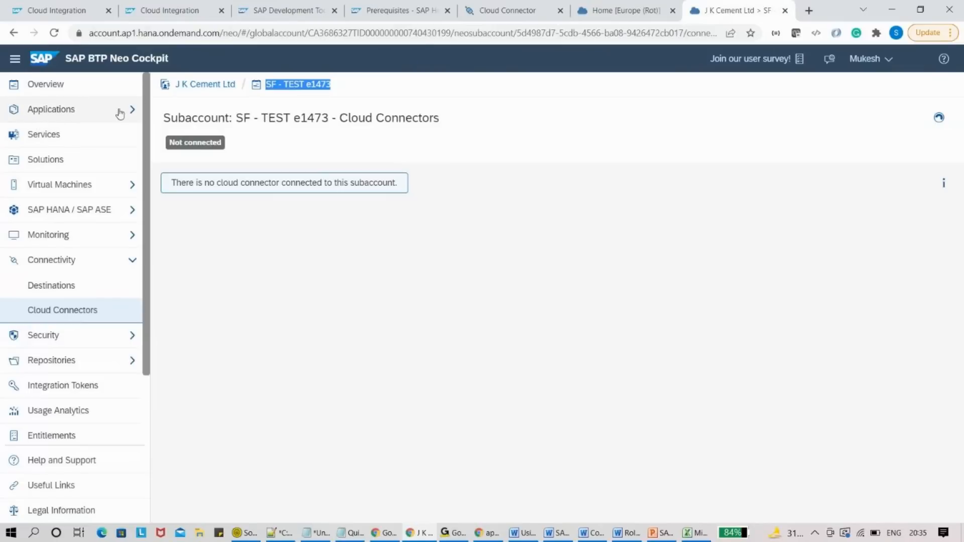
- Copy the technical name from Subaccount Information and paste it into Cloud Connector's Subaccount field
click(39, 88)
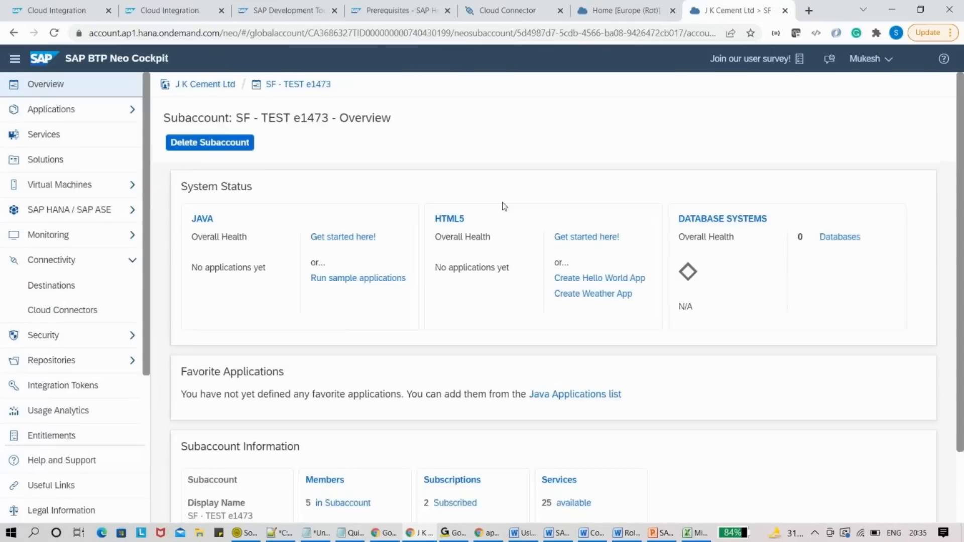
drag(959, 166, 962, 247)
double_click(203, 462)
key(ctrl+c)
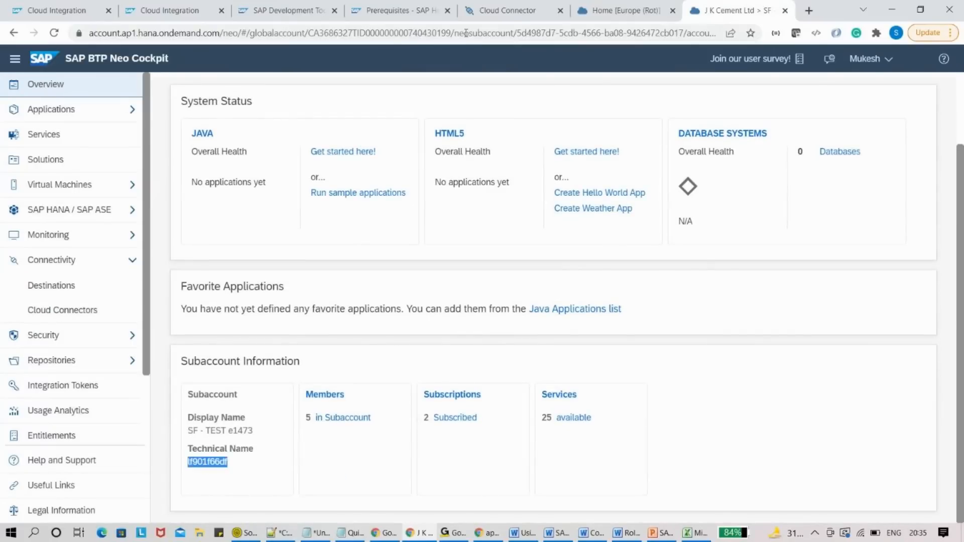
click(475, 7)
click(340, 243)
key(ctrl+v)
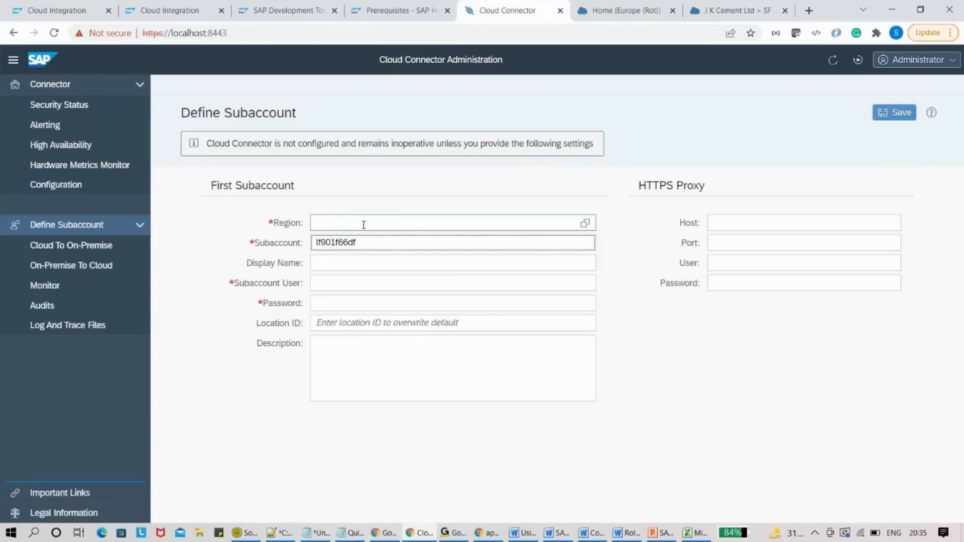
click(760, 7)
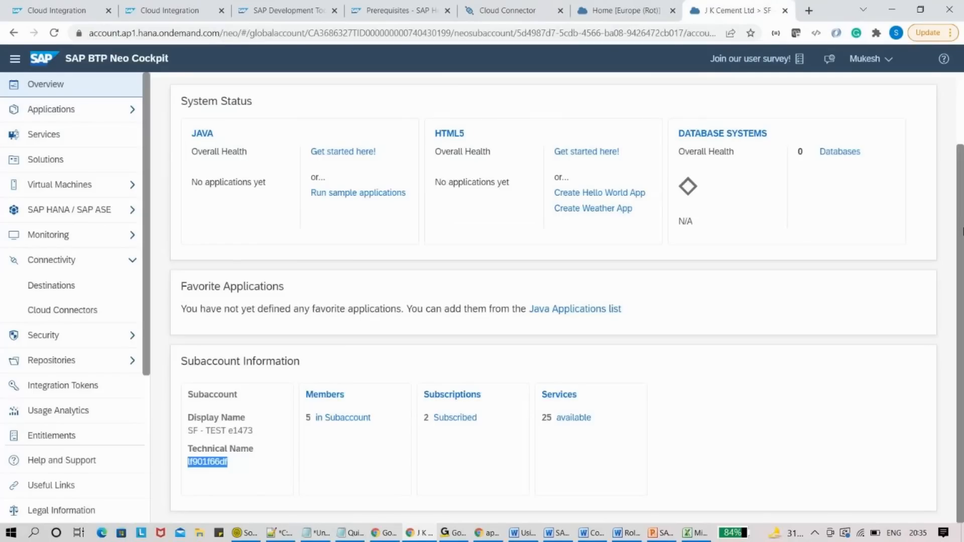
scroll(962, 231, up, 3)
- Go up to the J K Cement Ltd global account page in the cockpit
click(234, 84)
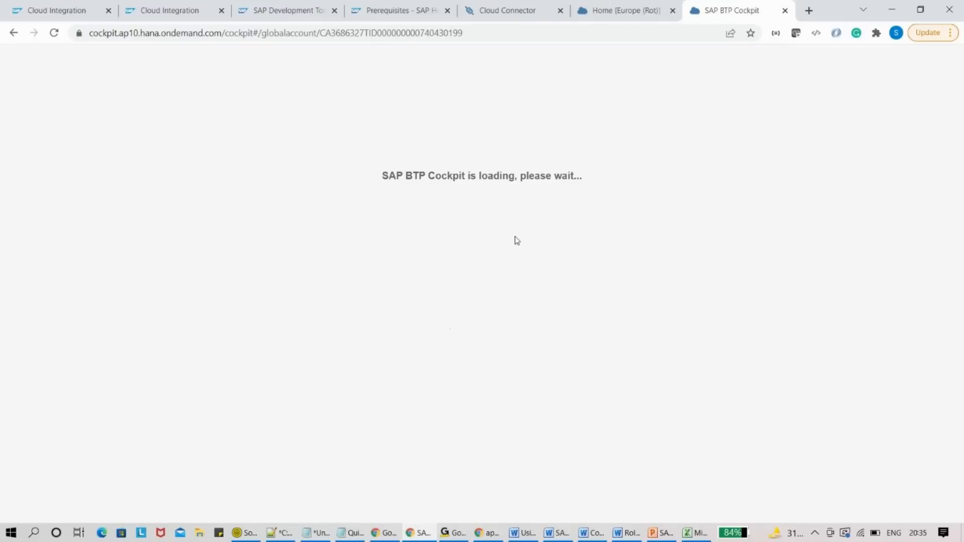
click(621, 4)
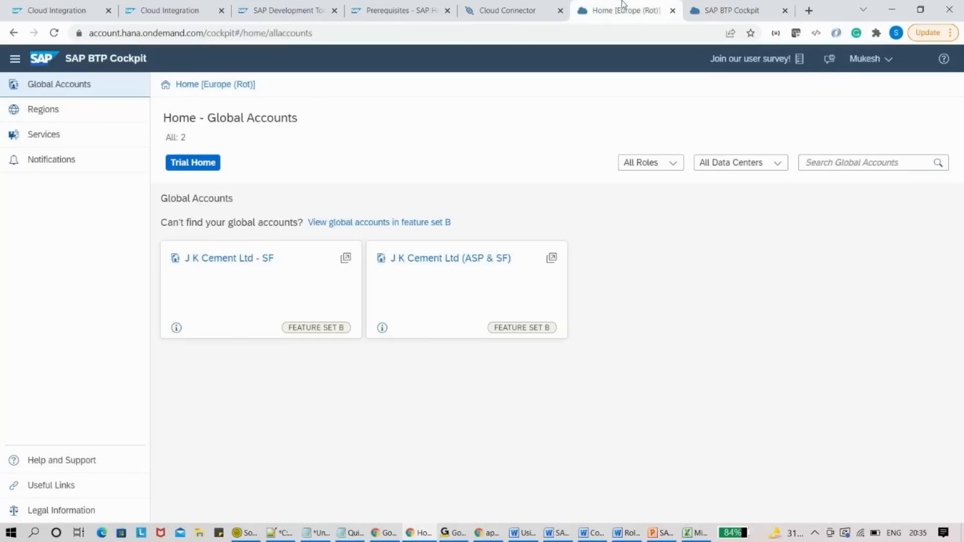
click(713, 6)
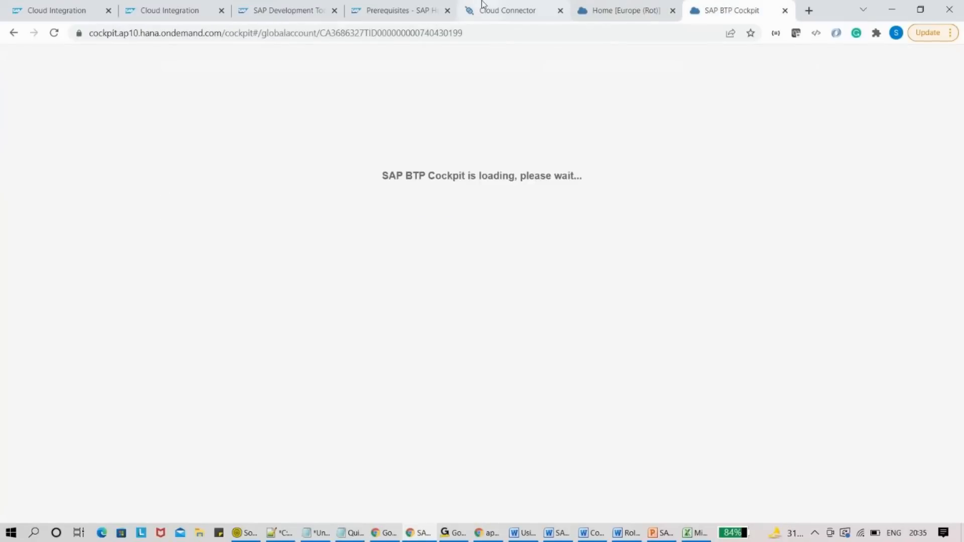
- Open Cloud Connector's region list and confirm the SF - TEST region is Australia (Sydney)
click(482, 4)
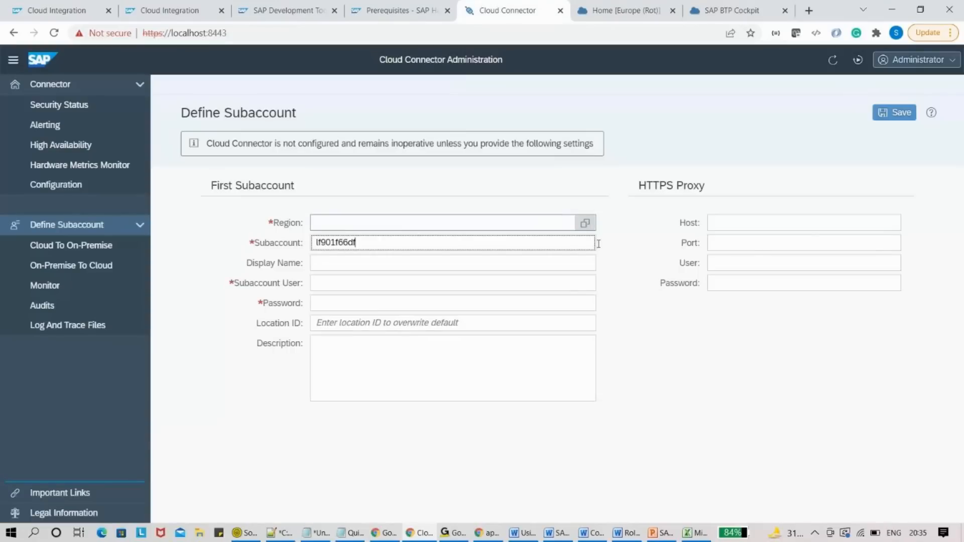
click(584, 223)
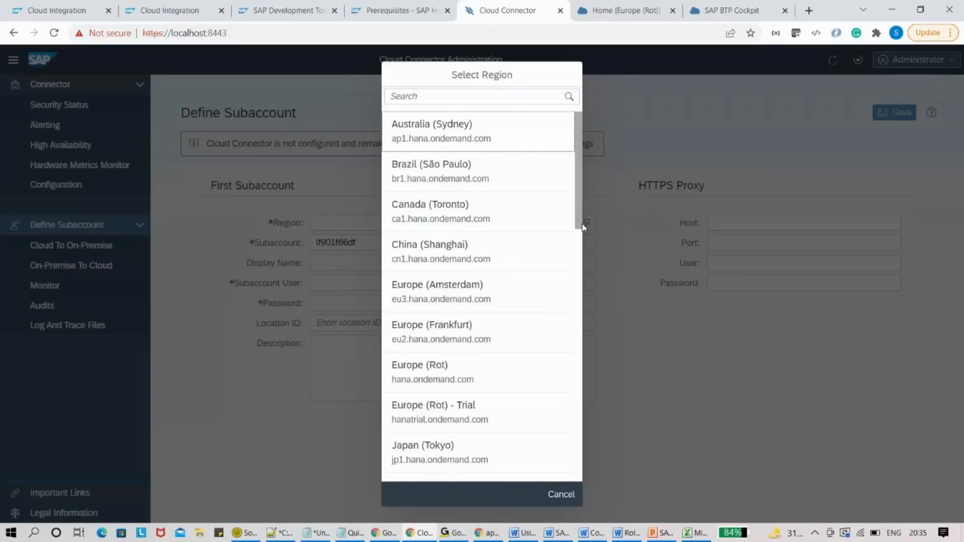
scroll(580, 130, down, 1)
drag(580, 144, 673, 10)
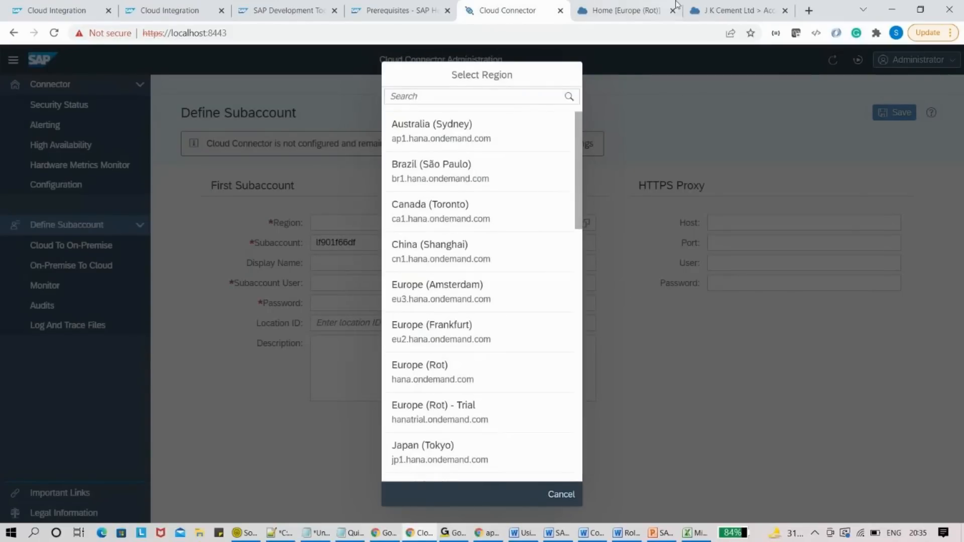
click(732, 9)
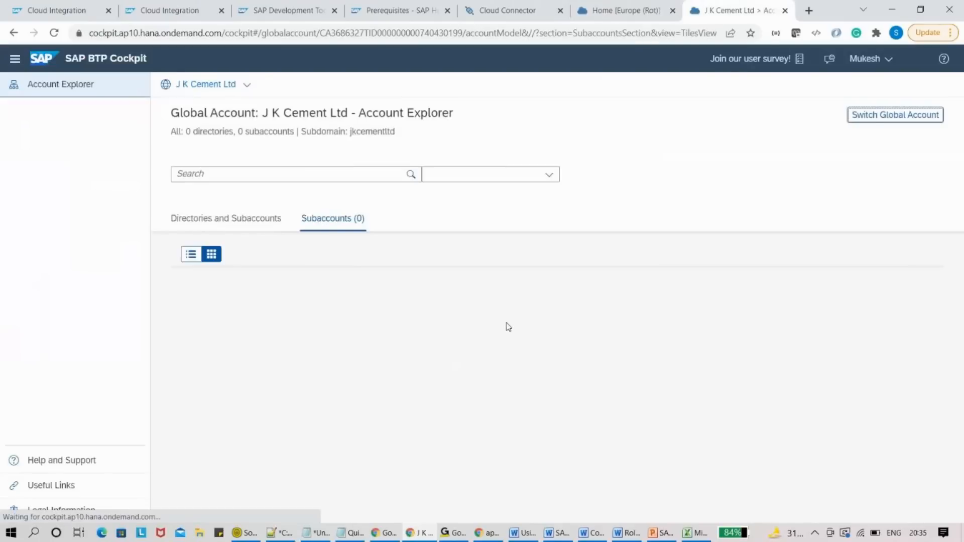
drag(493, 357, 568, 364)
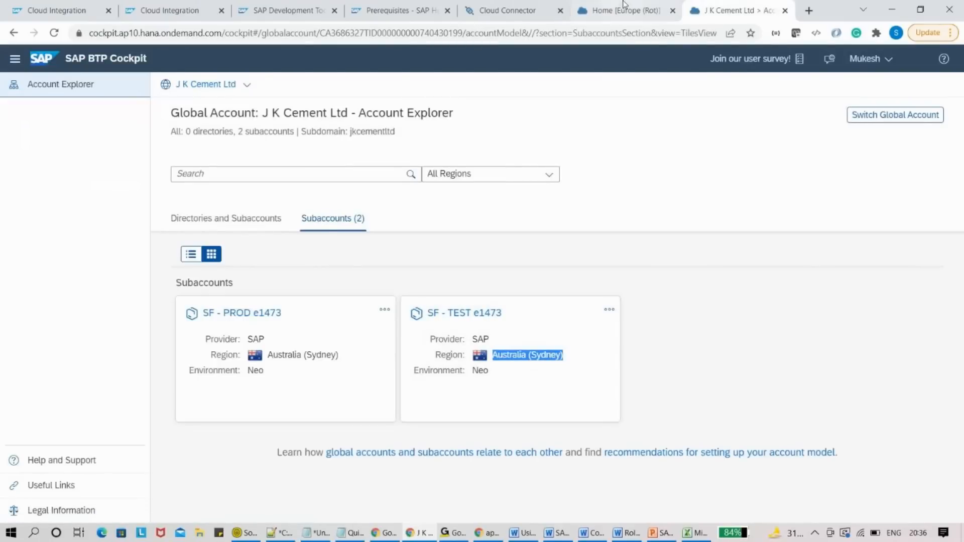
click(507, 10)
- Select Australia (Sydney), enter the subaccount user ID and password, and save to connect
click(458, 139)
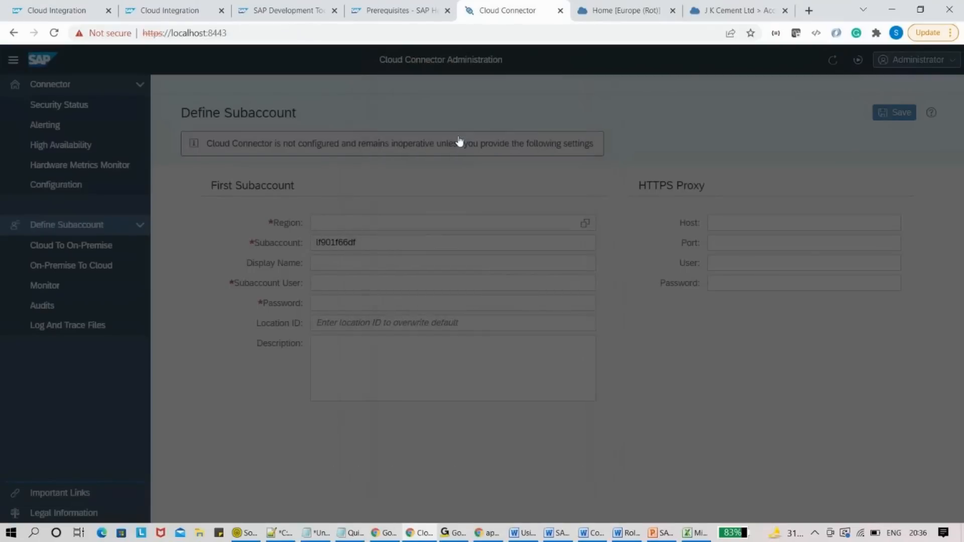
click(360, 284)
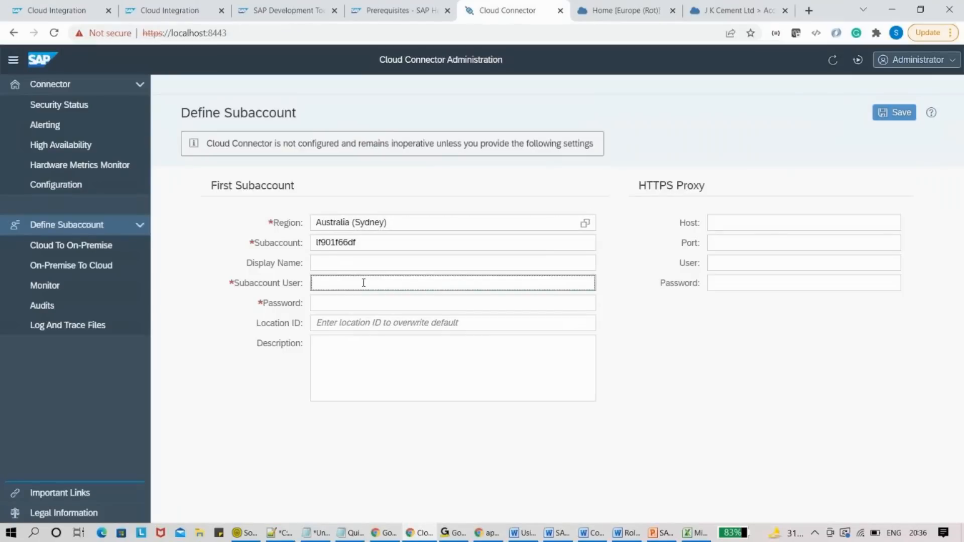
key(Tab)
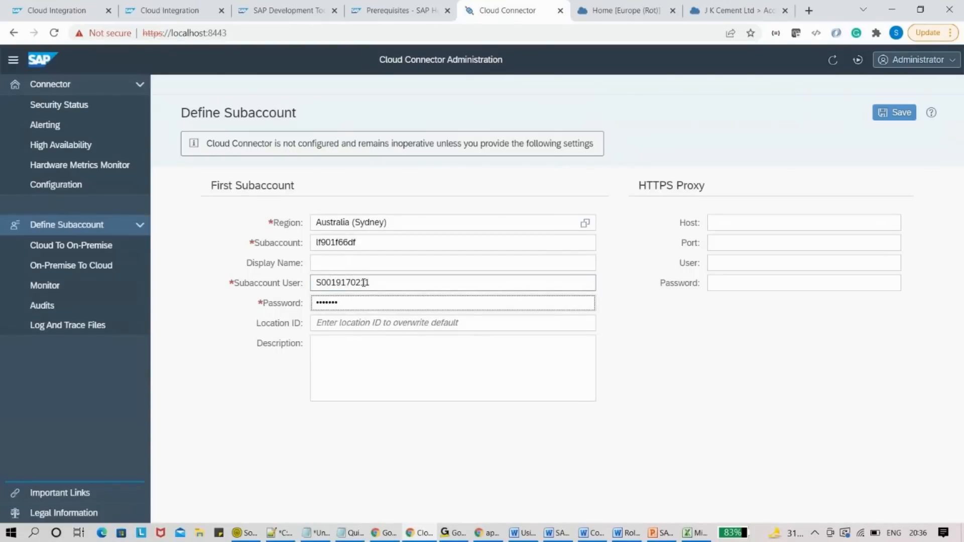
key(ctrl+a)
key(BackSpace)
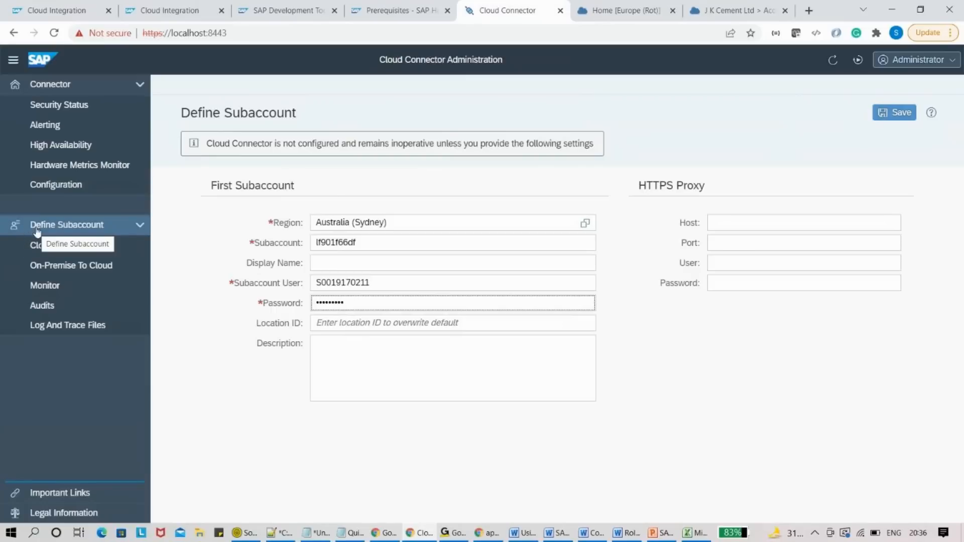
click(900, 114)
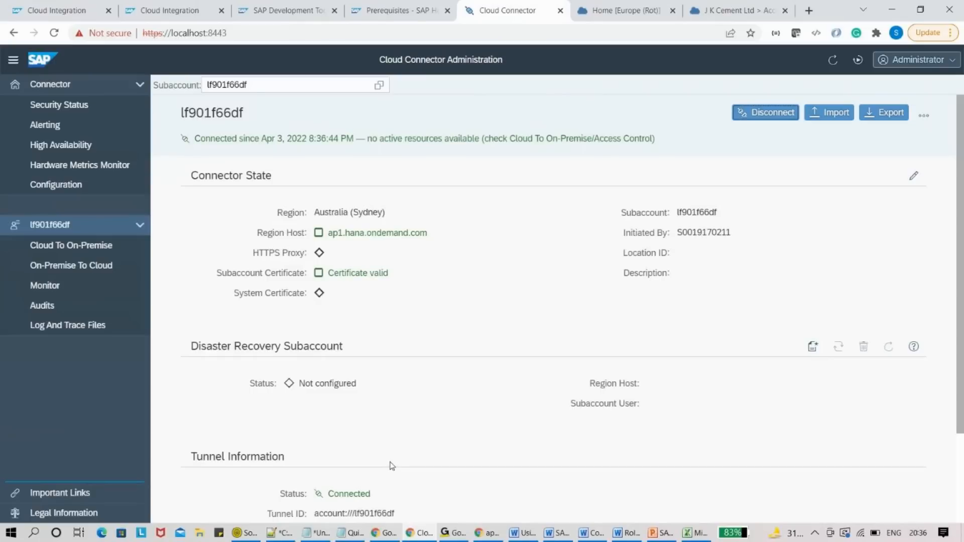
- Open the SF - TEST e1473 subaccount's Cloud Connectors page, showing Connected with master version 2.12.4
click(734, 8)
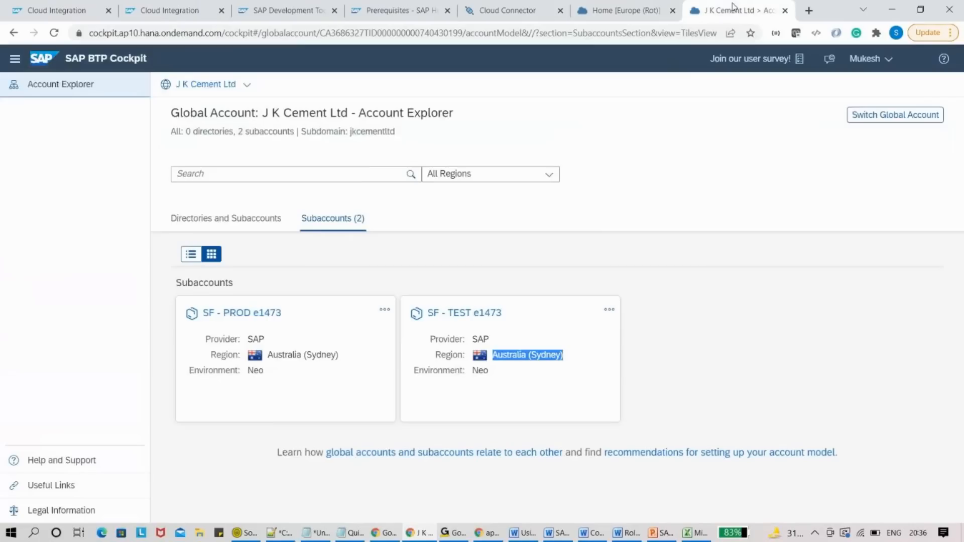
click(625, 8)
click(735, 8)
click(465, 328)
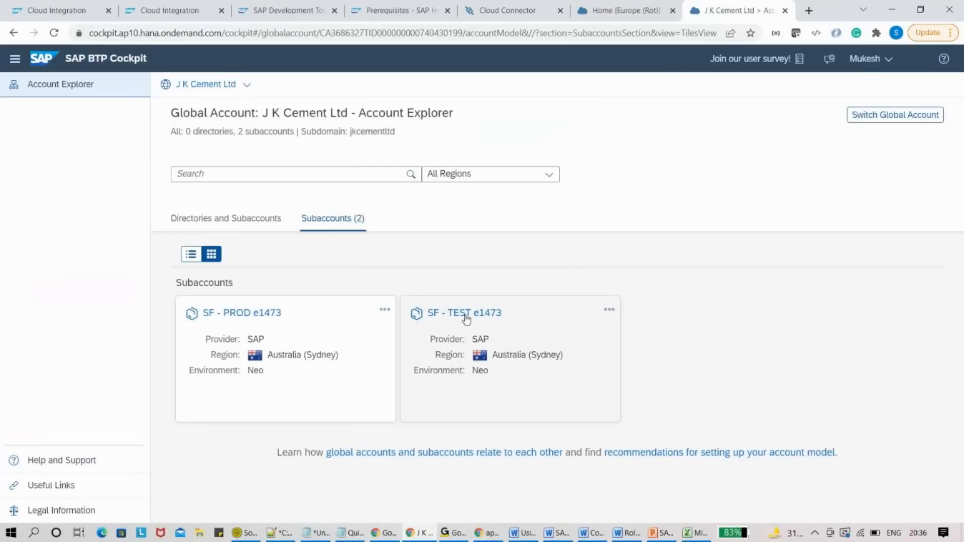
double_click(455, 355)
triple_click(461, 313)
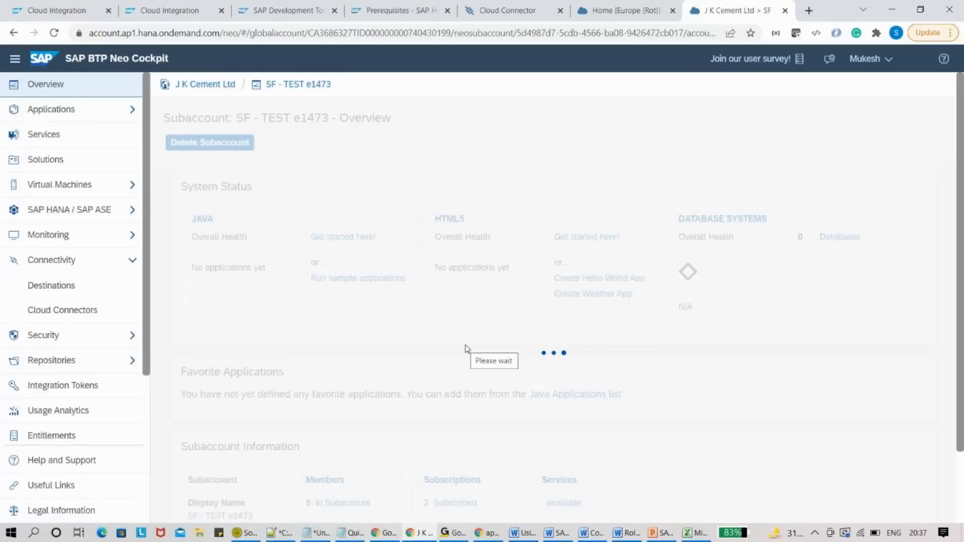
click(89, 319)
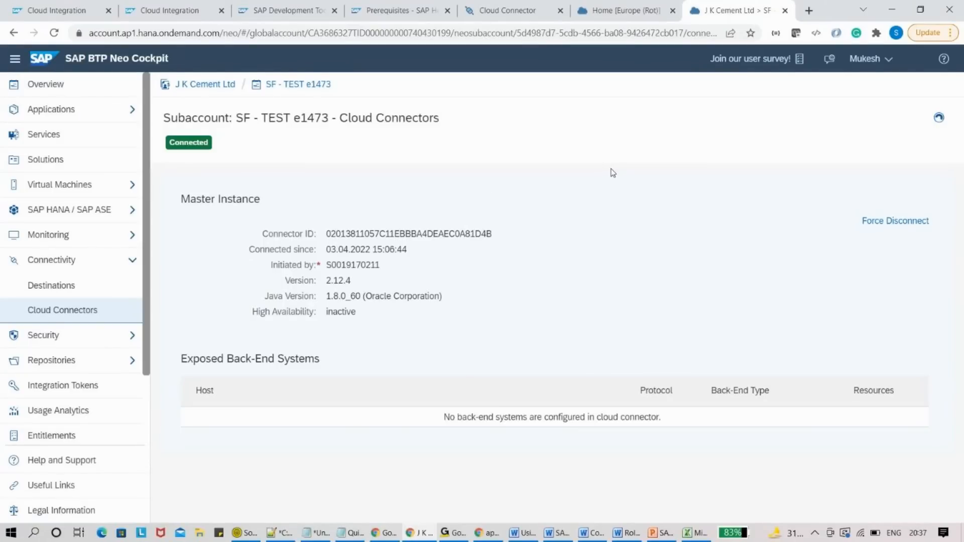
- In Cloud Connector, show the still-empty Cloud To On-Premise access control mapping list
click(590, 9)
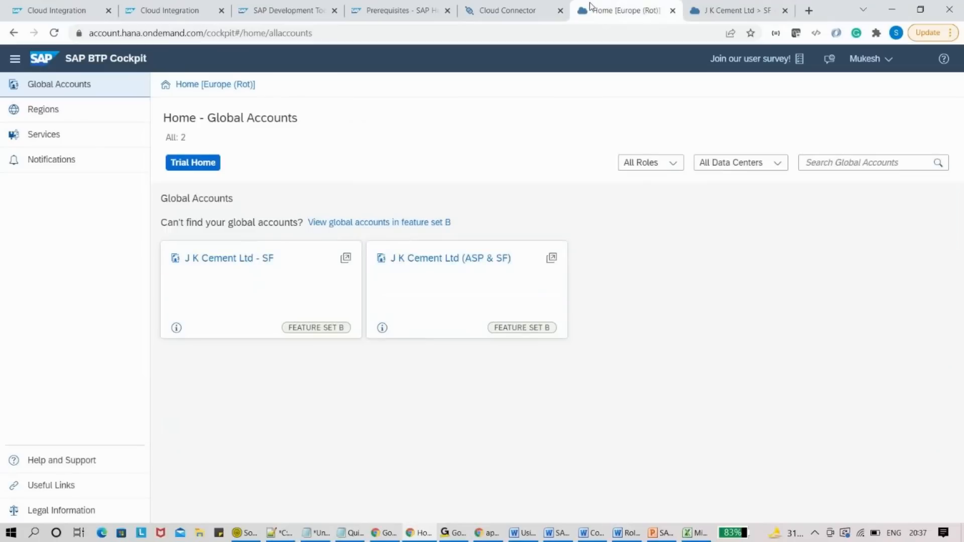
click(537, 6)
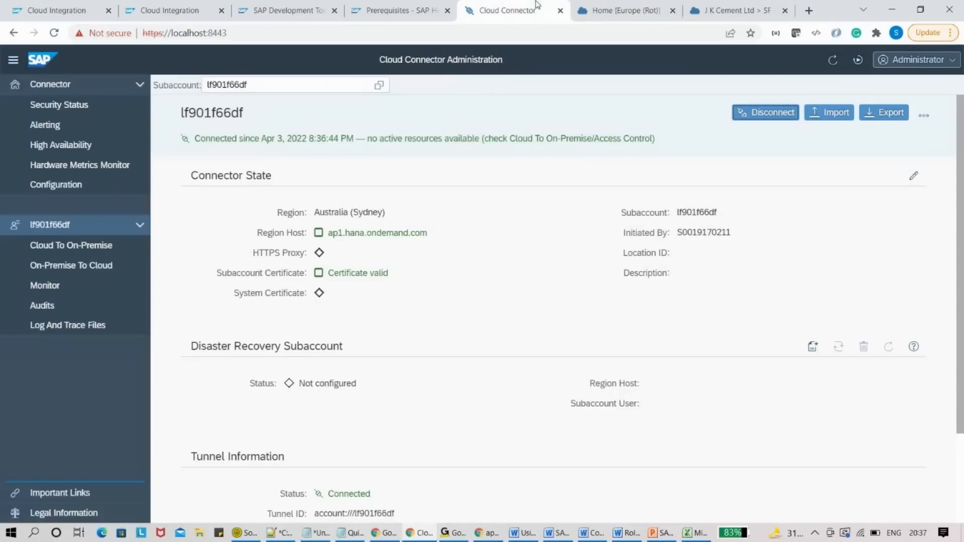
click(84, 251)
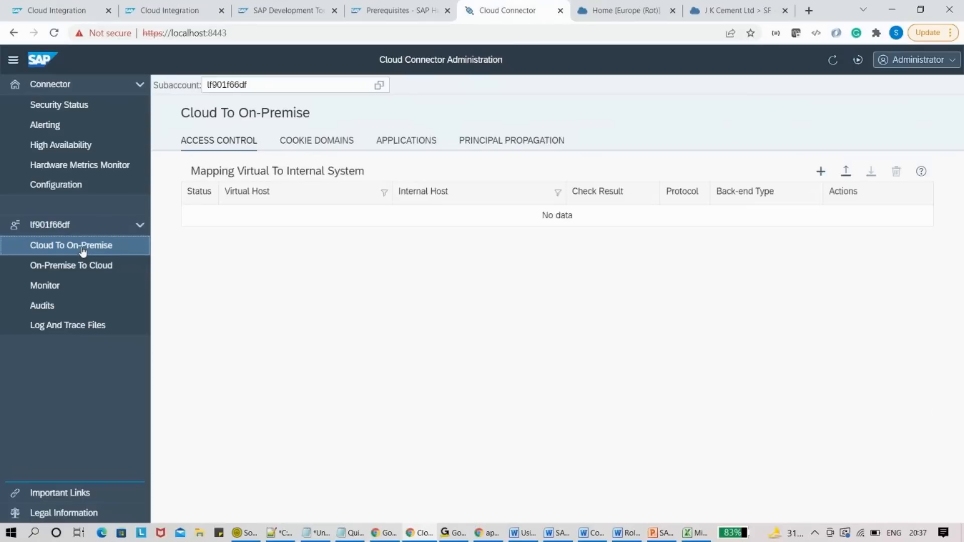
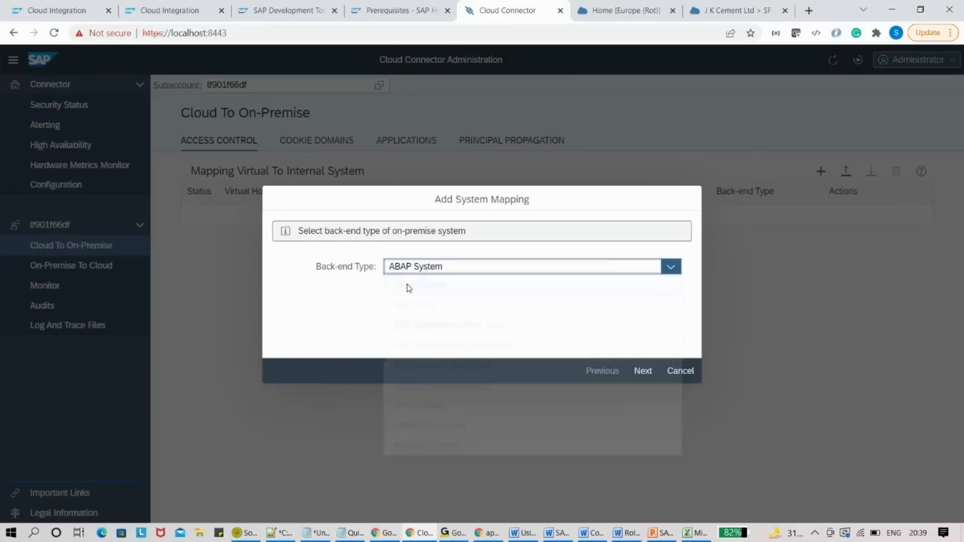
- Keep HTTP as the mapping protocol and advance to the internal host and port step
click(641, 374)
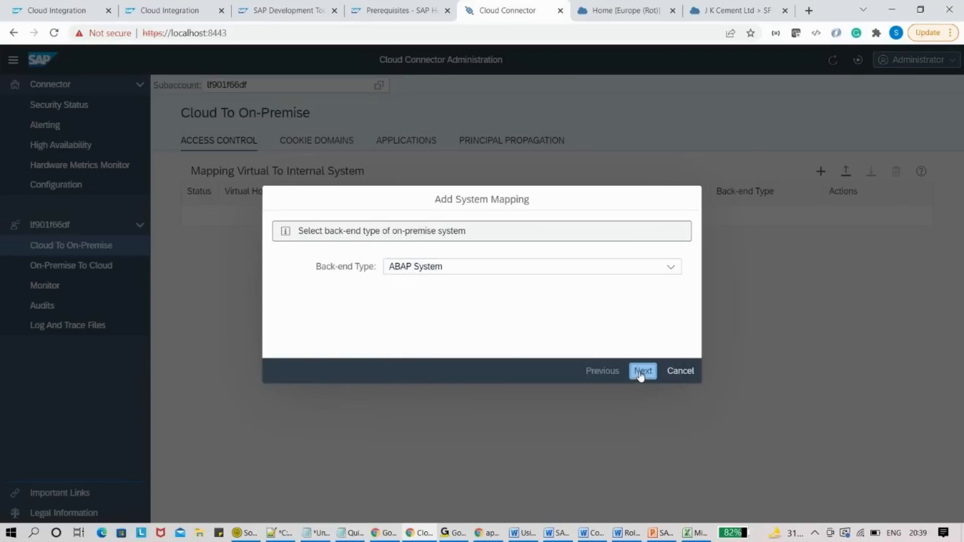
click(651, 273)
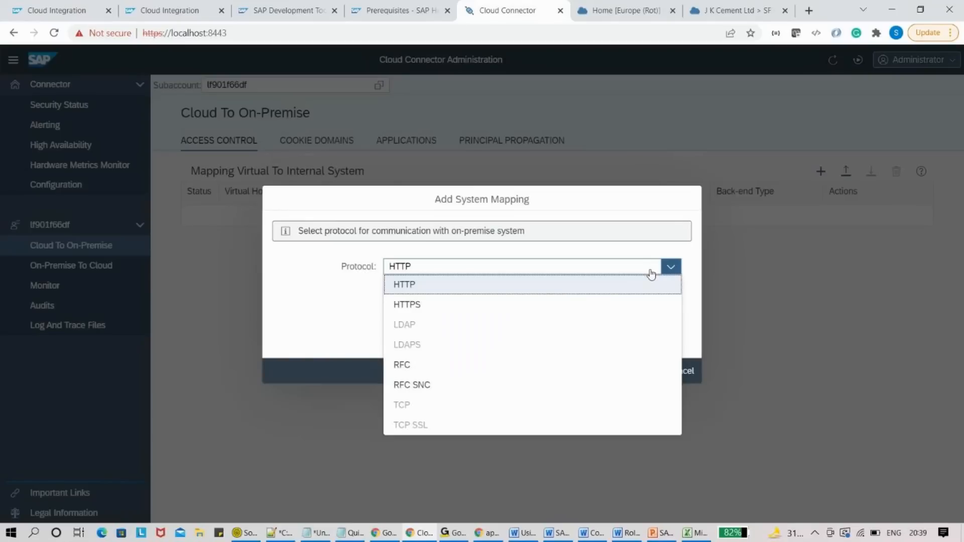
click(651, 274)
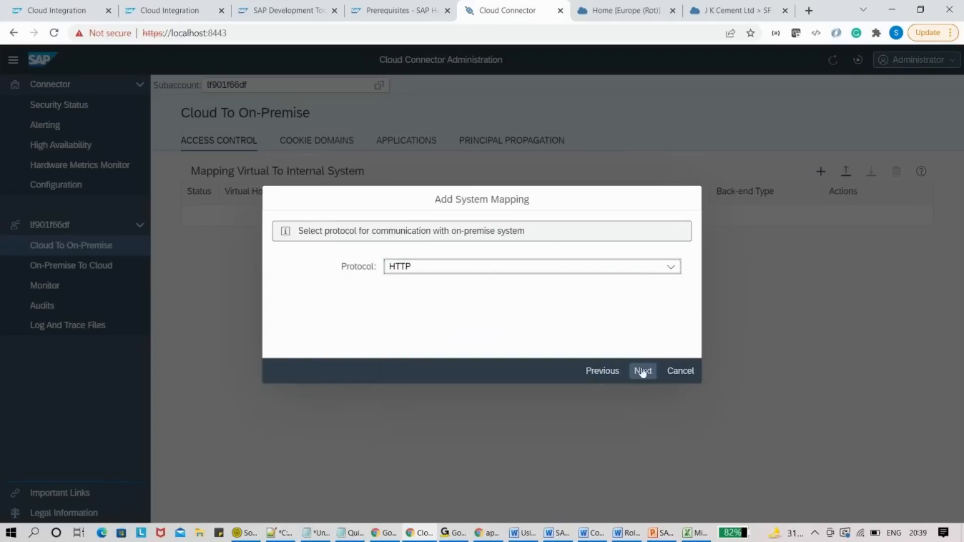
click(643, 372)
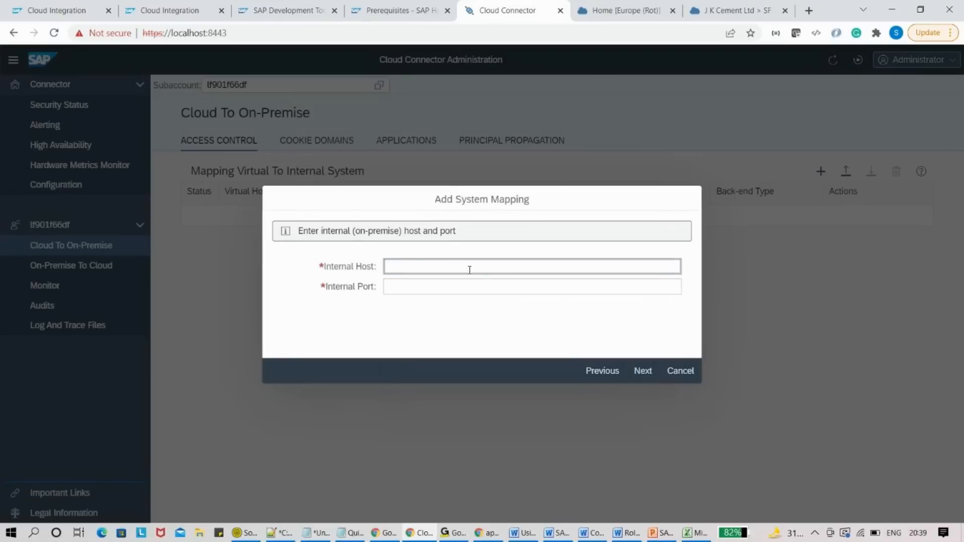
drag(419, 230, 385, 286)
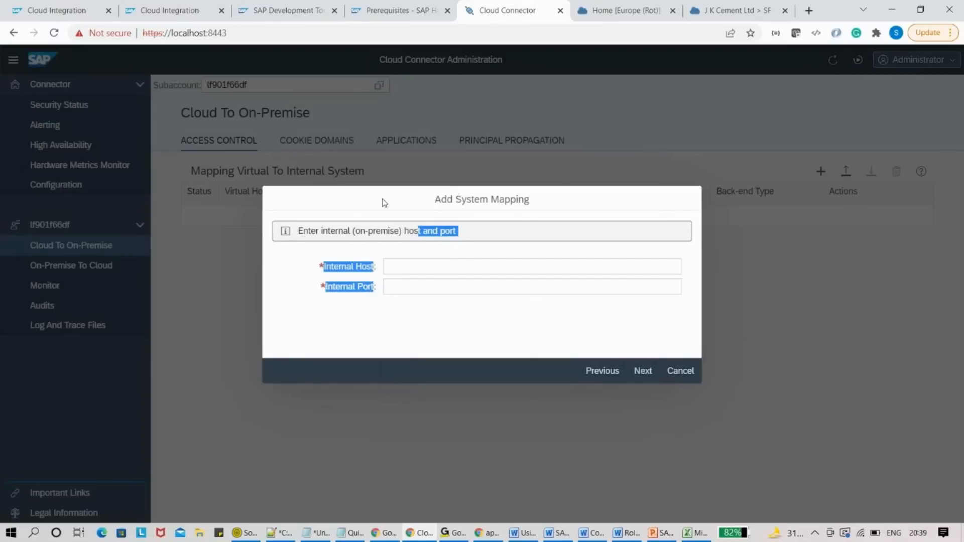
drag(435, 200, 442, 273)
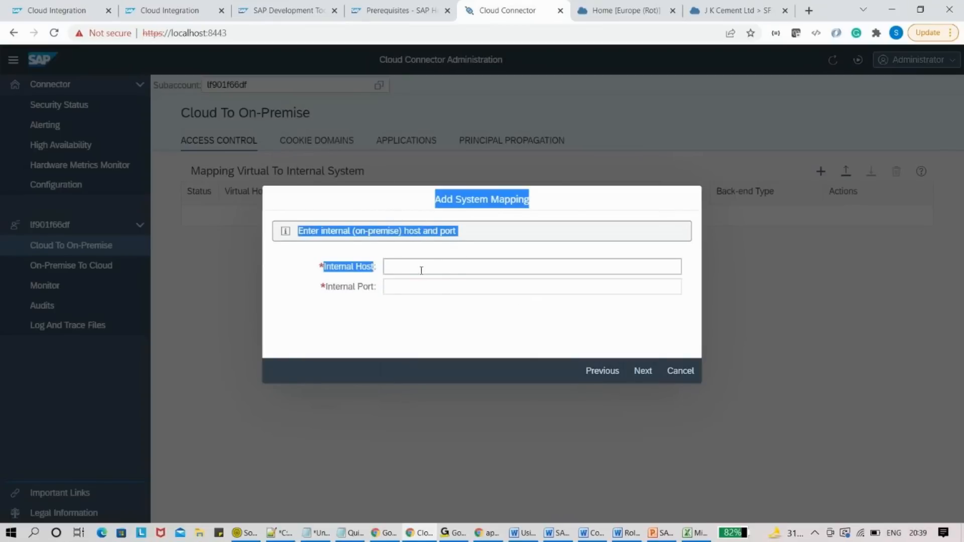
click(664, 534)
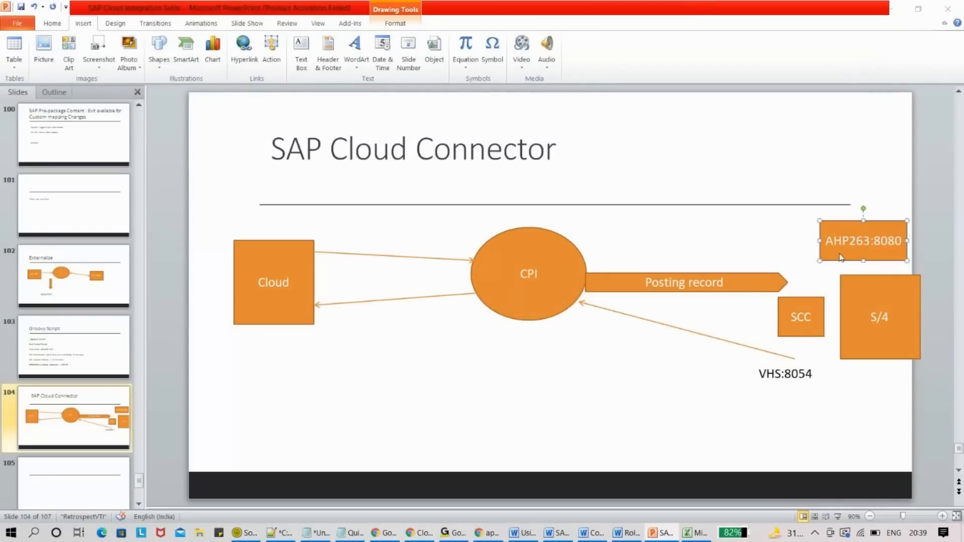
- Enter internal host AHP263 and internal port 8080, checking them against the Cloud Connector slide
key(alt+Tab)
click(415, 268)
text(A)
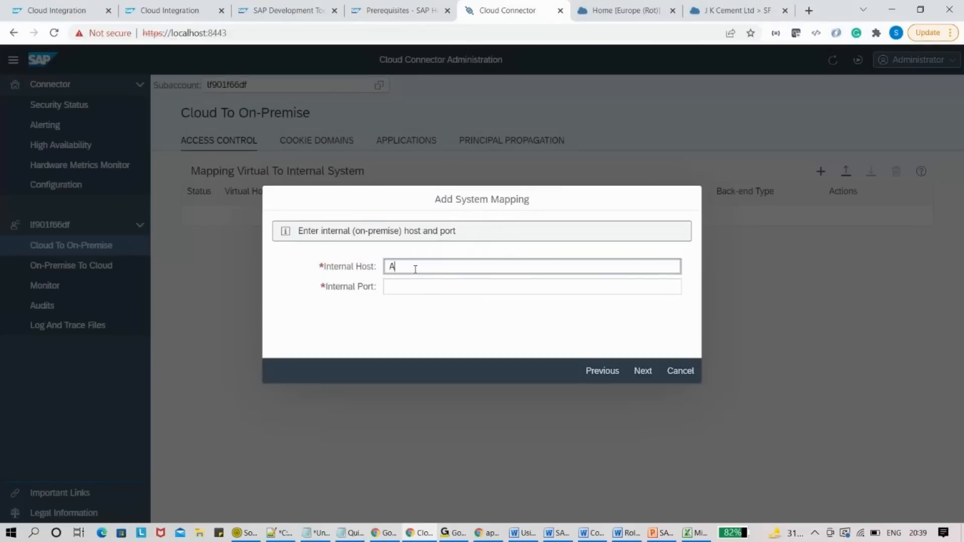
text(HP263)
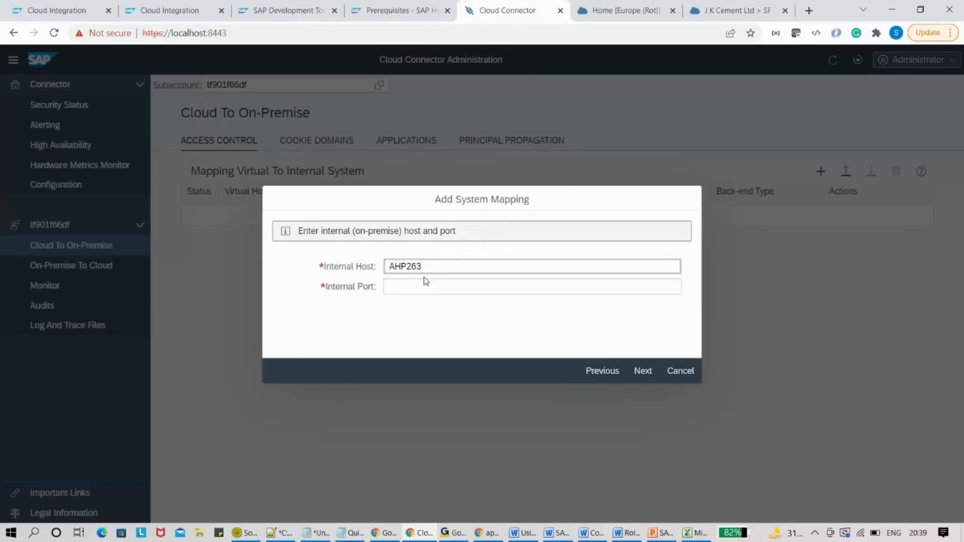
click(422, 285)
text(8080)
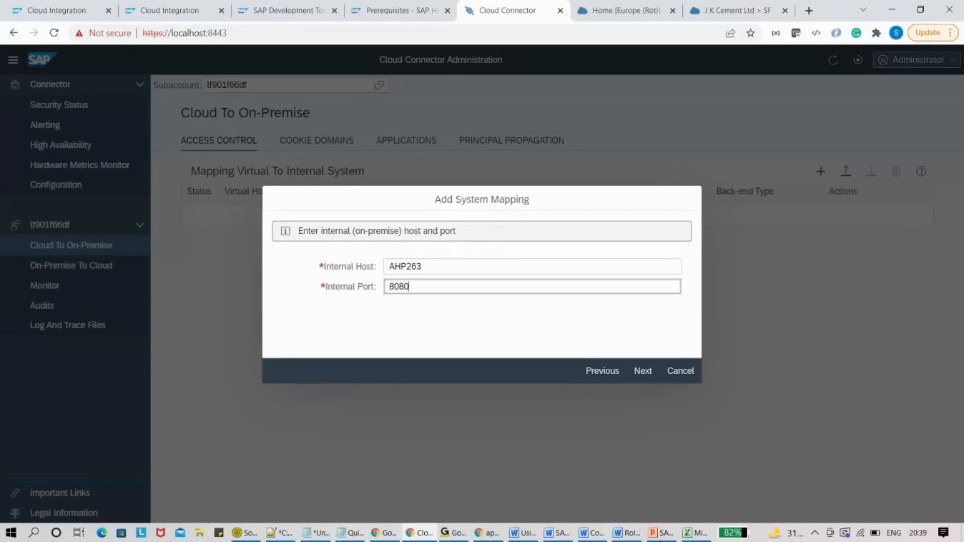
click(660, 532)
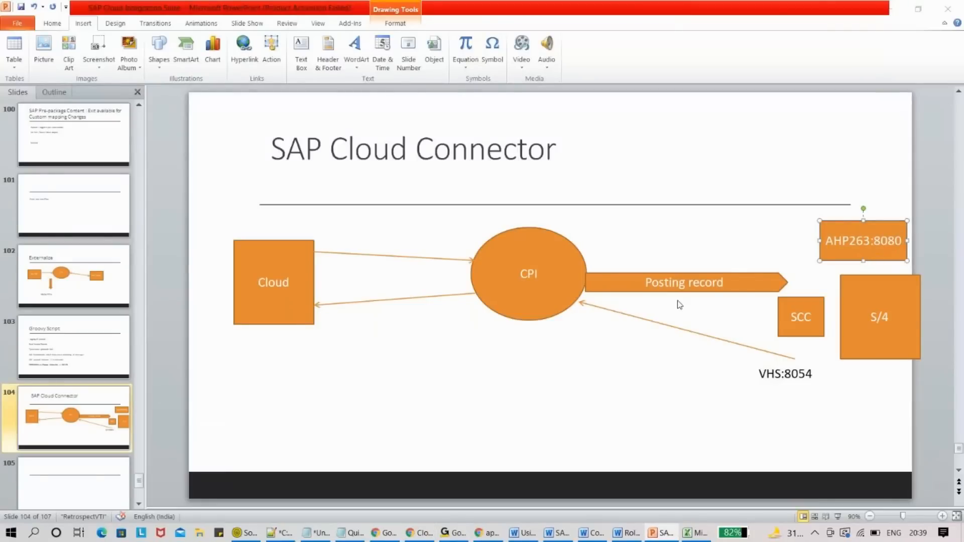
key(alt+Tab)
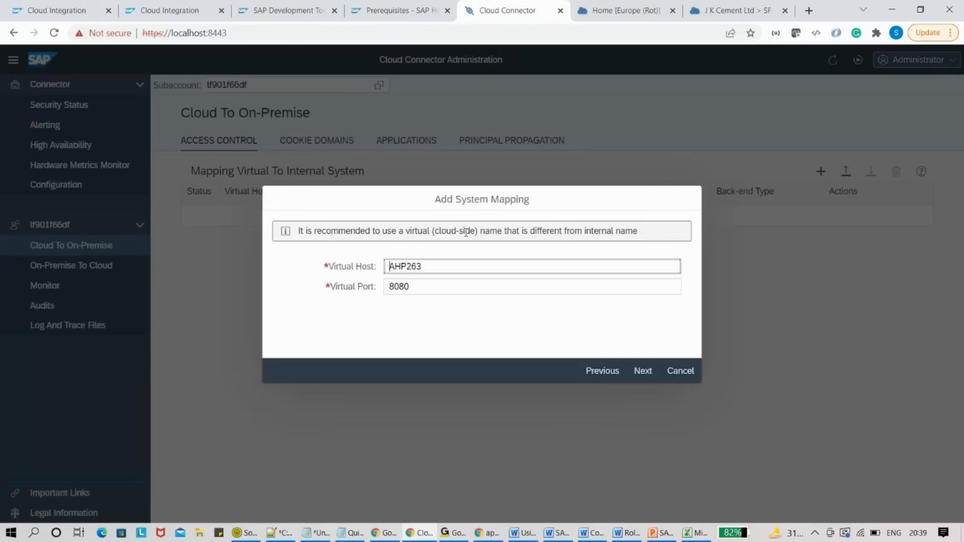
- Replace the virtual host AHP263 with VHS, matching the slide's address
click(641, 319)
key(alt+Tab)
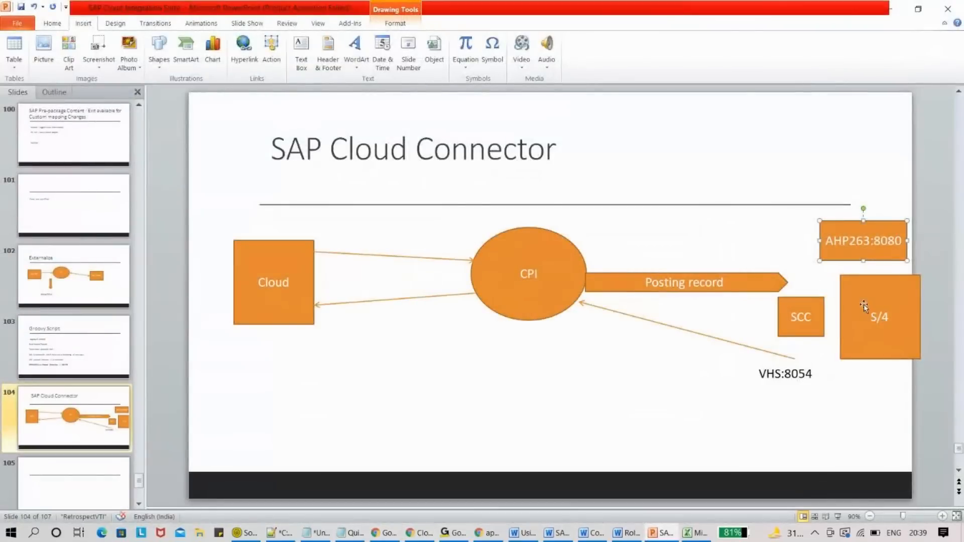
double_click(851, 241)
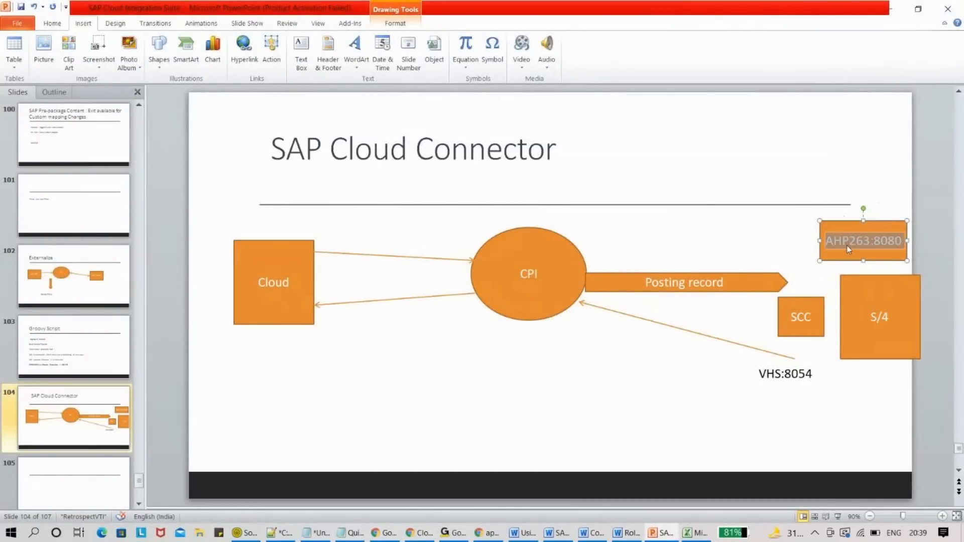
key(alt+Tab)
double_click(435, 264)
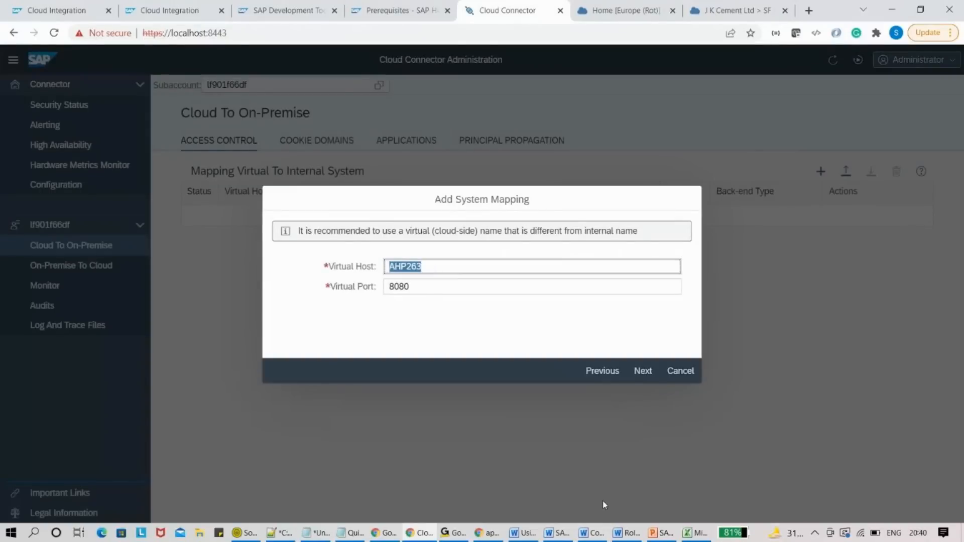
text(VHS)
- Change the virtual port from 8080 to 8054 and advance to the principal type step
click(665, 534)
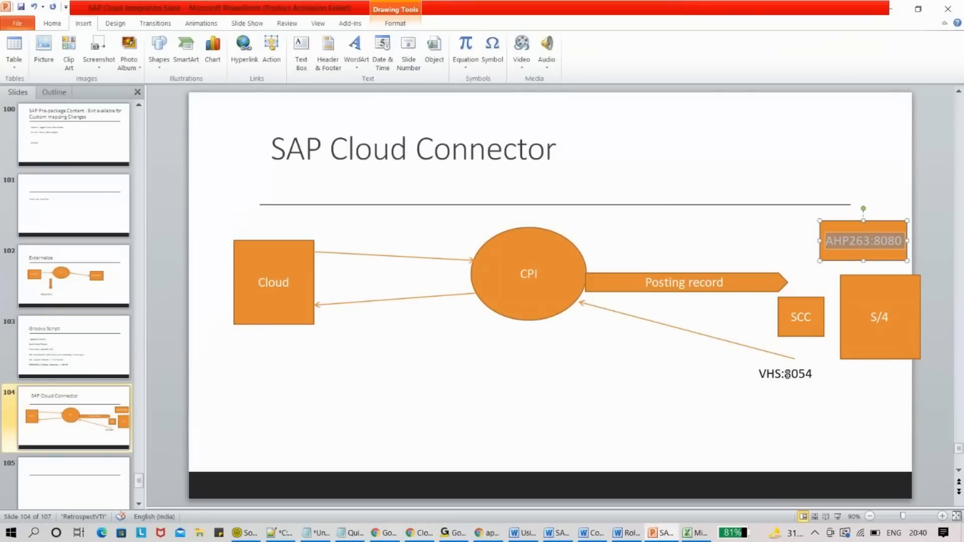
key(alt+Tab)
click(426, 286)
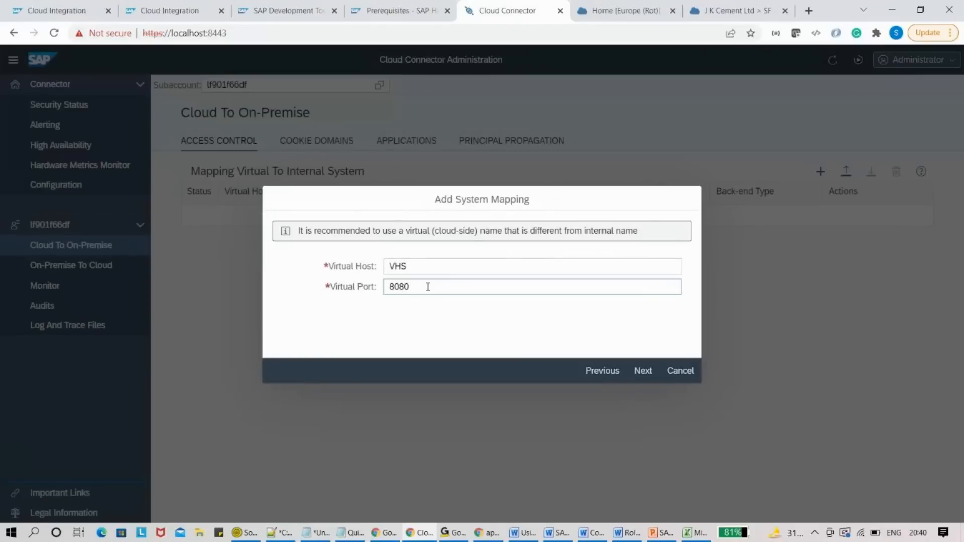
key(alt+Tab)
key(alt+Tab)
key(BackSpace)
key(BackSpace)
text(54)
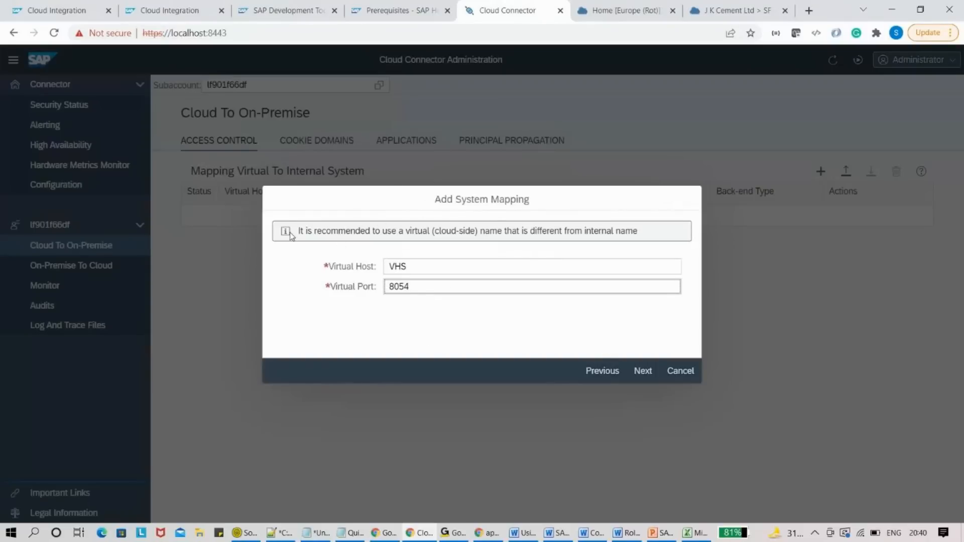
click(643, 371)
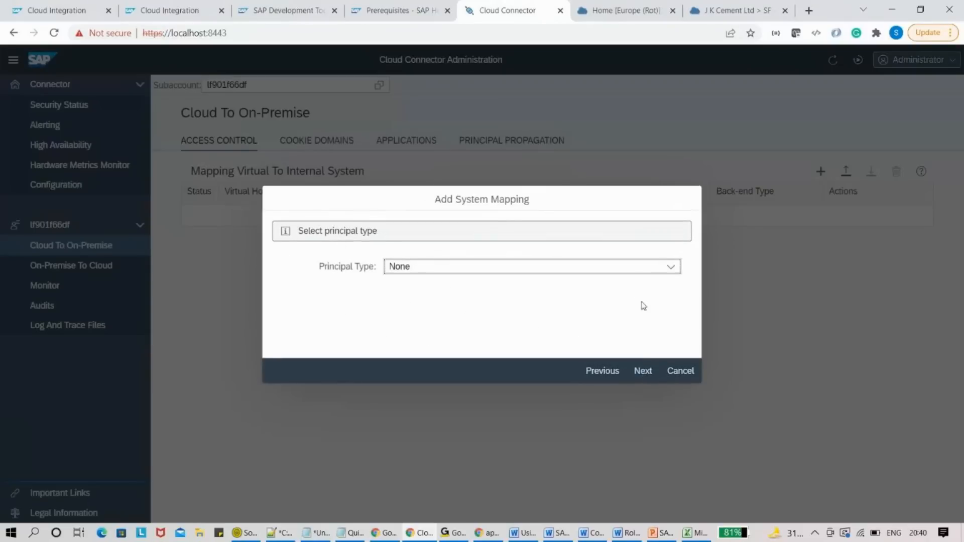
- Keep principal type None and Use Virtual Host, skip the description, and finish the vhs:8054 mapping
click(626, 267)
click(626, 267)
click(642, 370)
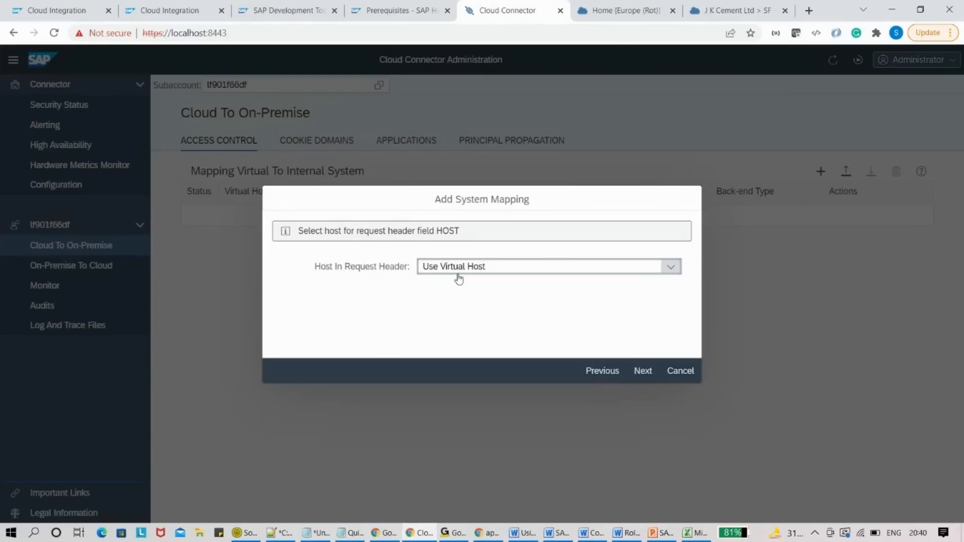
click(511, 270)
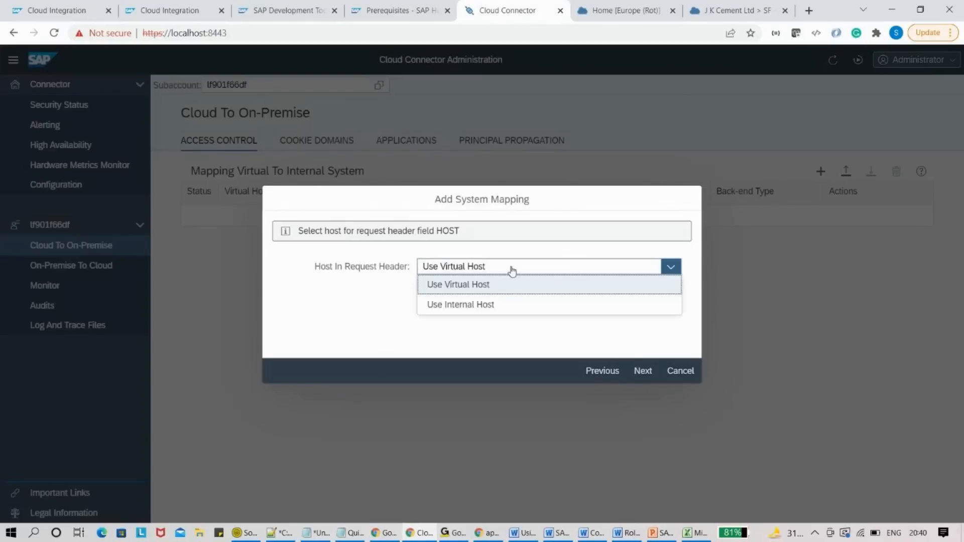
click(480, 288)
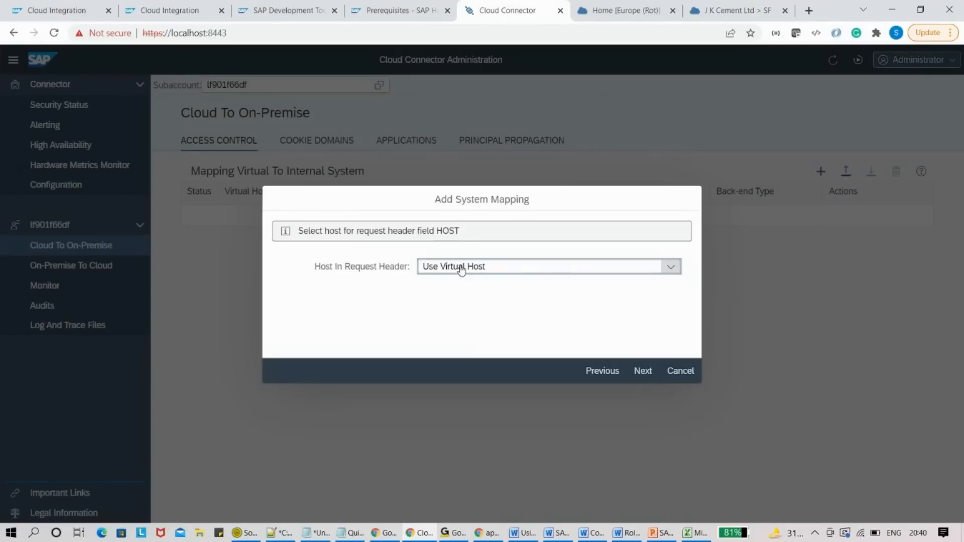
click(646, 376)
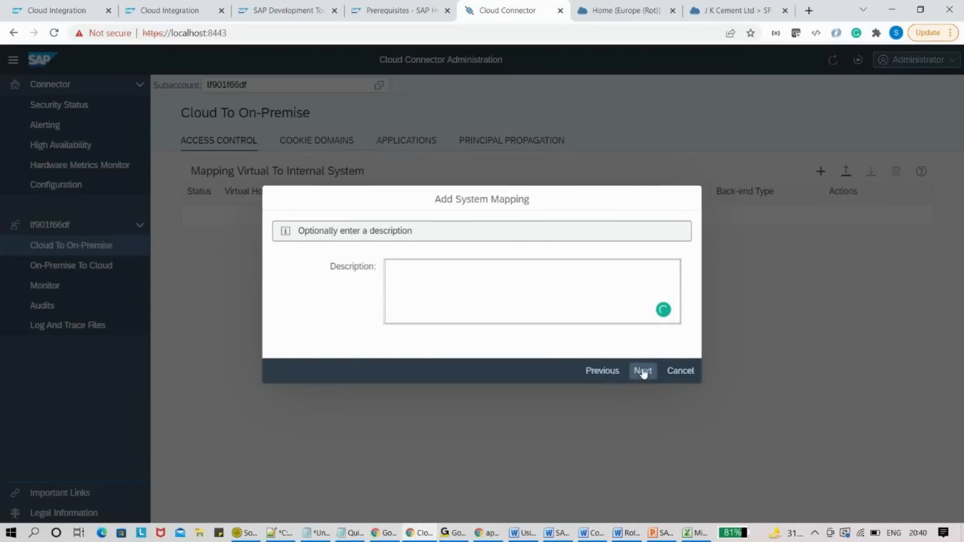
click(642, 371)
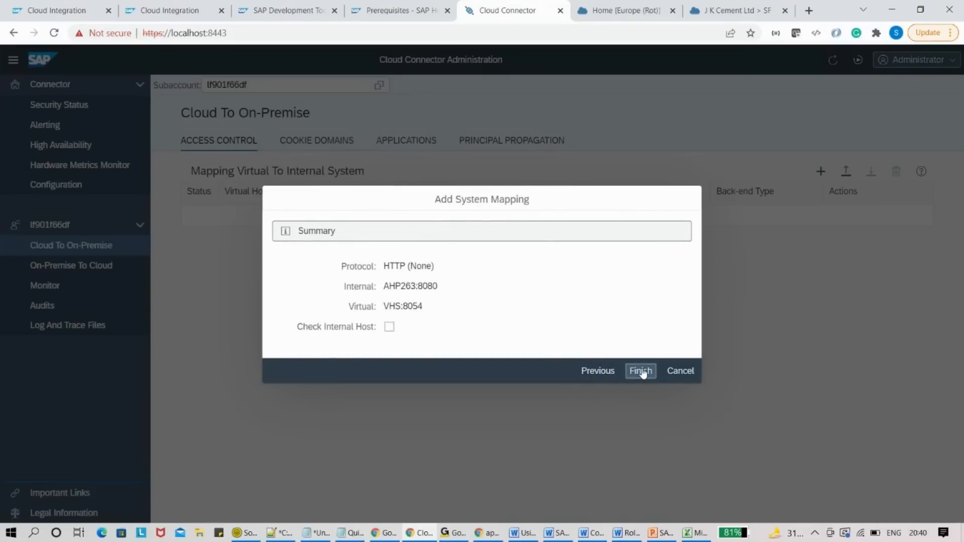
click(642, 372)
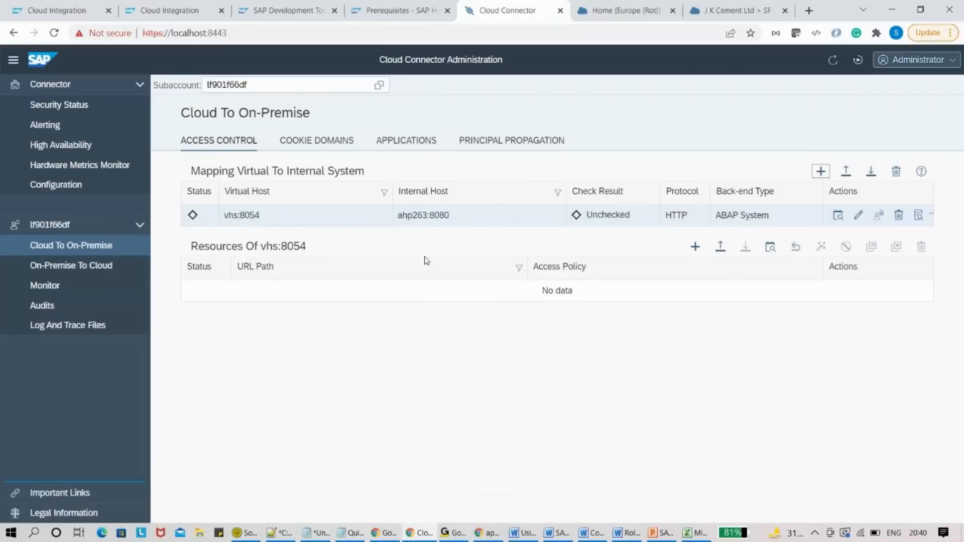
- Compare the new vhs:8054 mapping row with the Cloud Connector slide, highlighting host and port
click(660, 533)
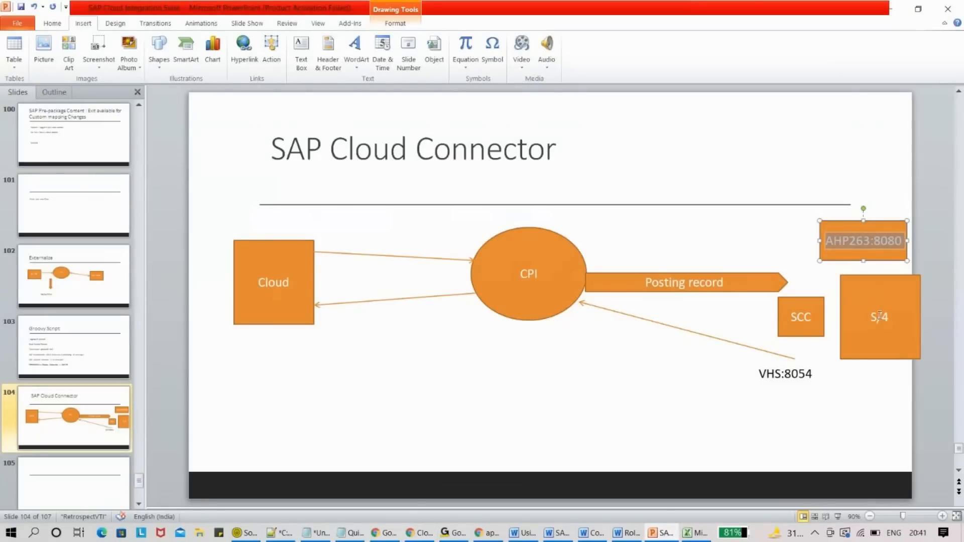
key(alt+Tab)
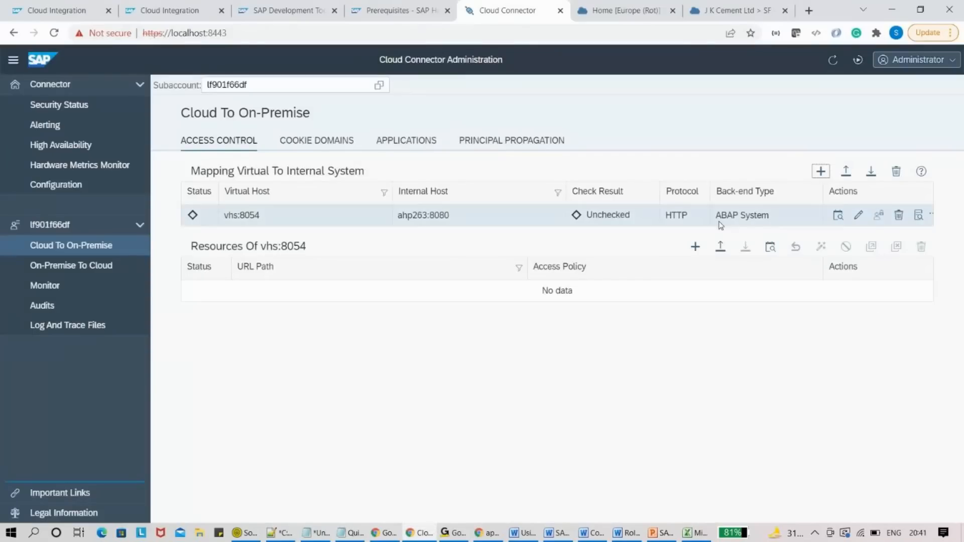
key(alt+Tab)
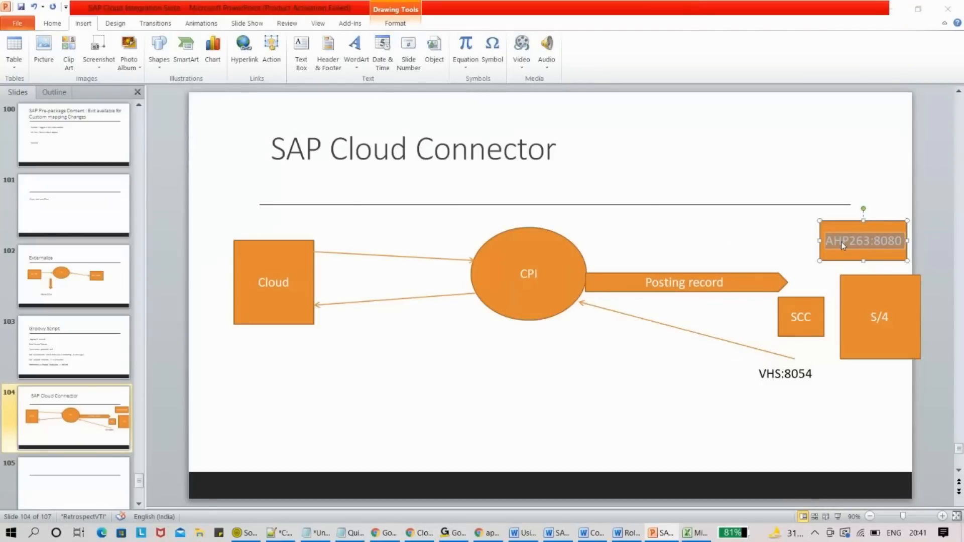
key(alt+Tab)
drag(261, 215, 222, 219)
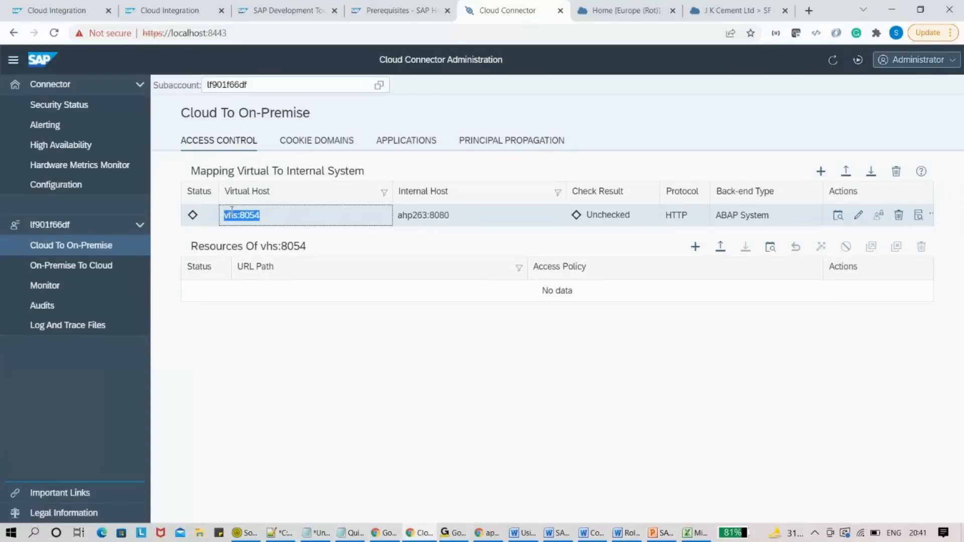
double_click(236, 212)
click(240, 217)
double_click(253, 223)
- Check the vhs:8054 mapping's availability, which reports Not Reachable, and start adding a resource
click(839, 217)
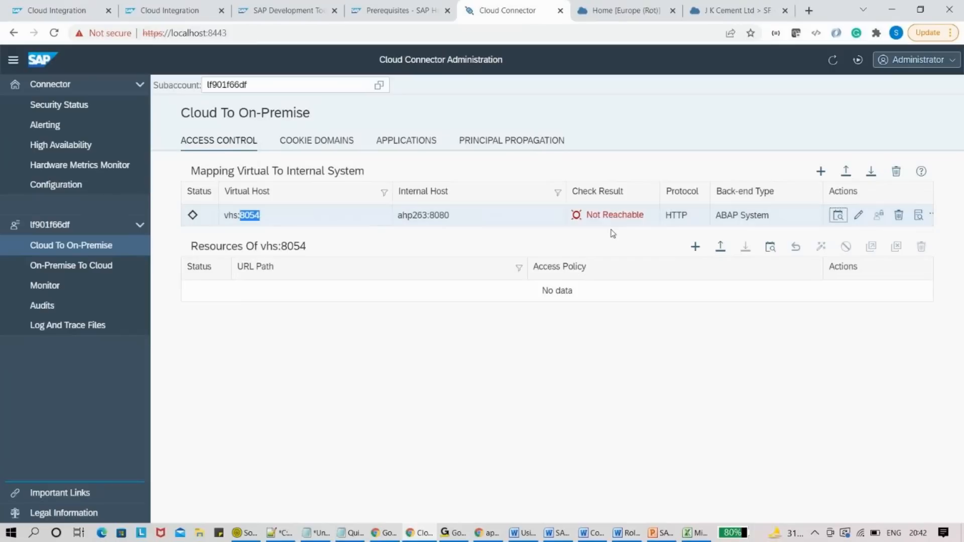
mouse_move(601, 215)
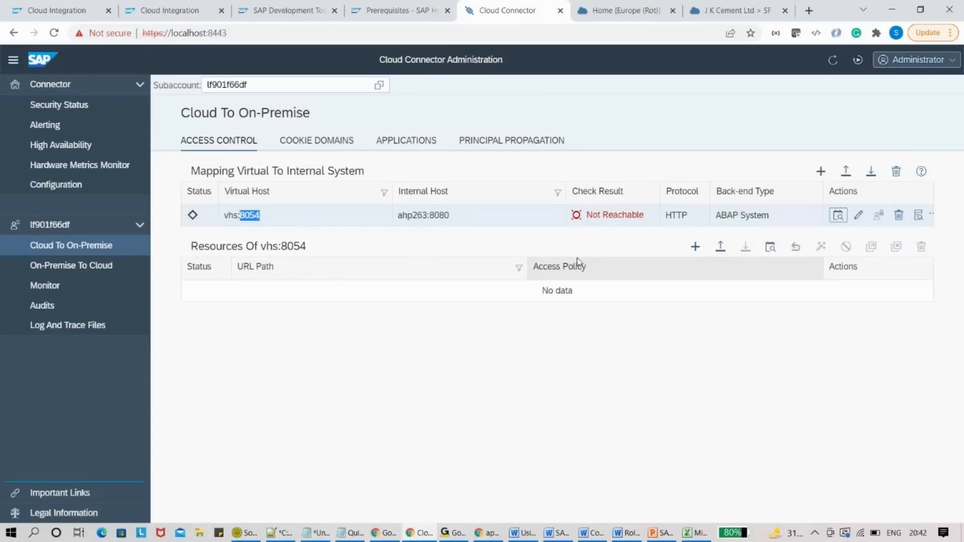
click(688, 253)
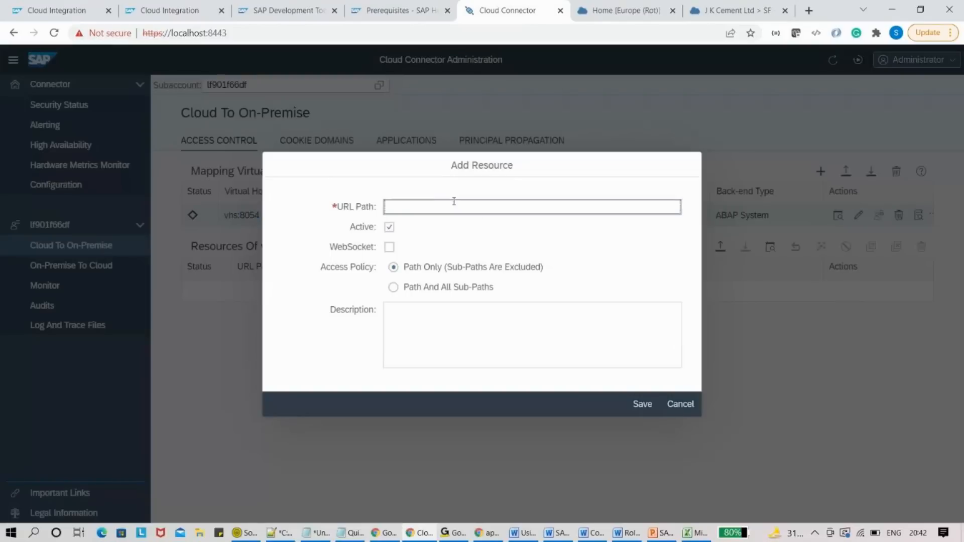
- Add resource /sap/bc/idoc with Path And All Sub-Paths under vhs:8054
text(/sa)
text(p/bc)
text(/srt)
text(/idoc)
key(BackSpace)
key(BackSpace)
key(BackSpace)
key(BackSpace)
key(BackSpace)
key(BackSpace)
key(BackSpace)
key(BackSpace)
text(idoc)
key(BackSpace)
key(BackSpace)
key(BackSpace)
key(BackSpace)
text(idoc)
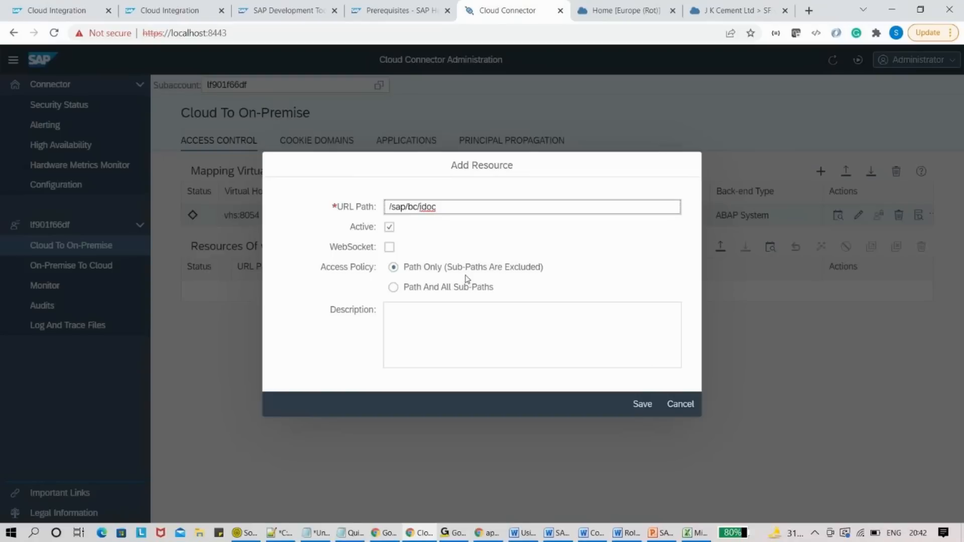
click(393, 288)
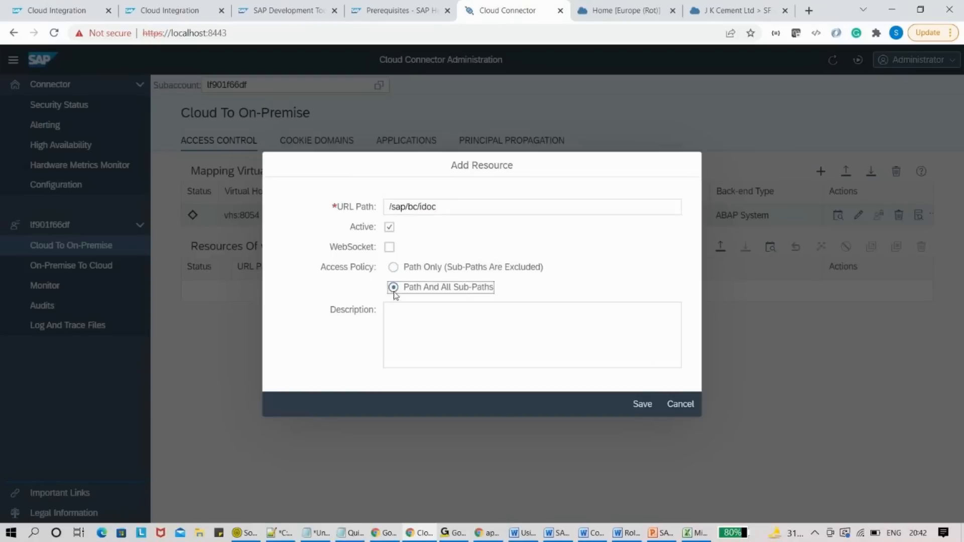
click(643, 404)
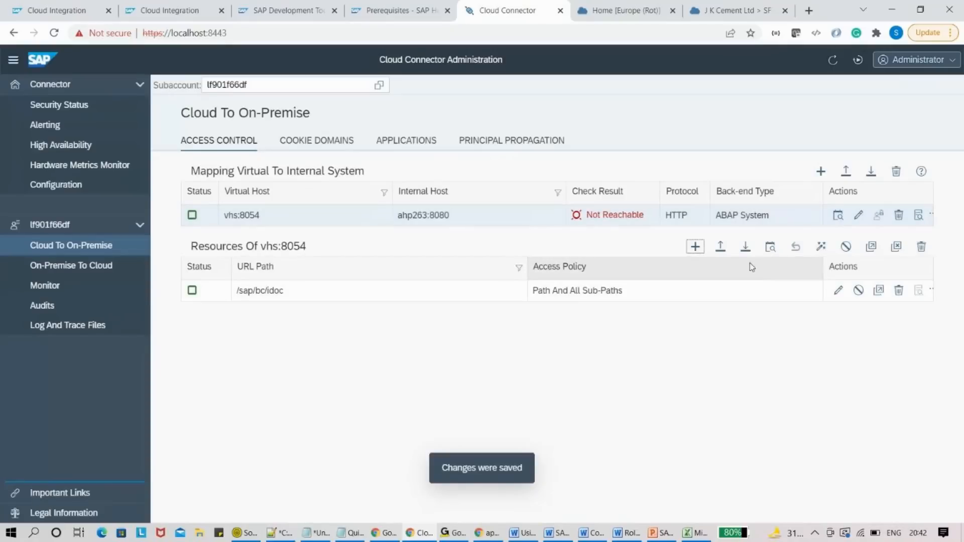
click(706, 246)
- Try saving * as the resource URL path, which is rejected as invalid
click(420, 208)
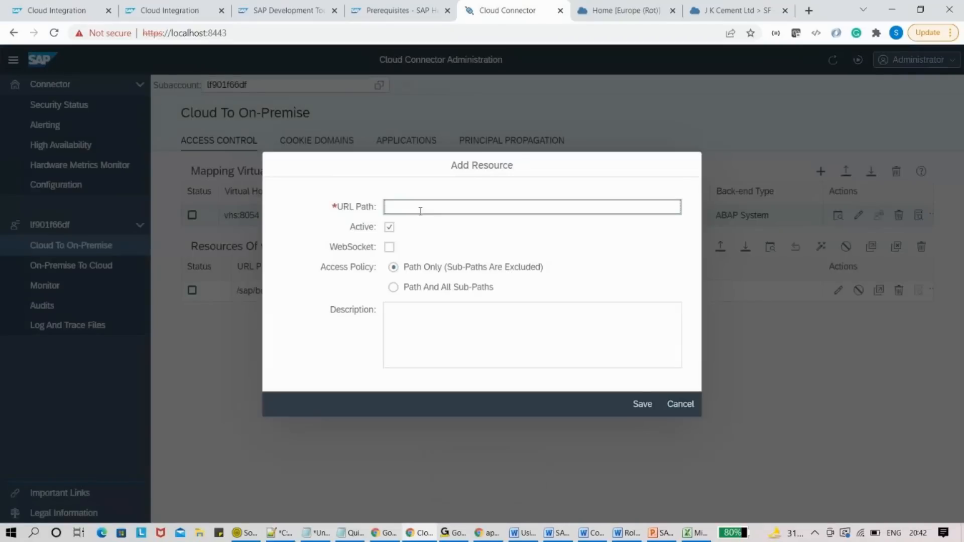
text(/)
key(BackSpace)
text(/8)
key(BackSpace)
key(BackSpace)
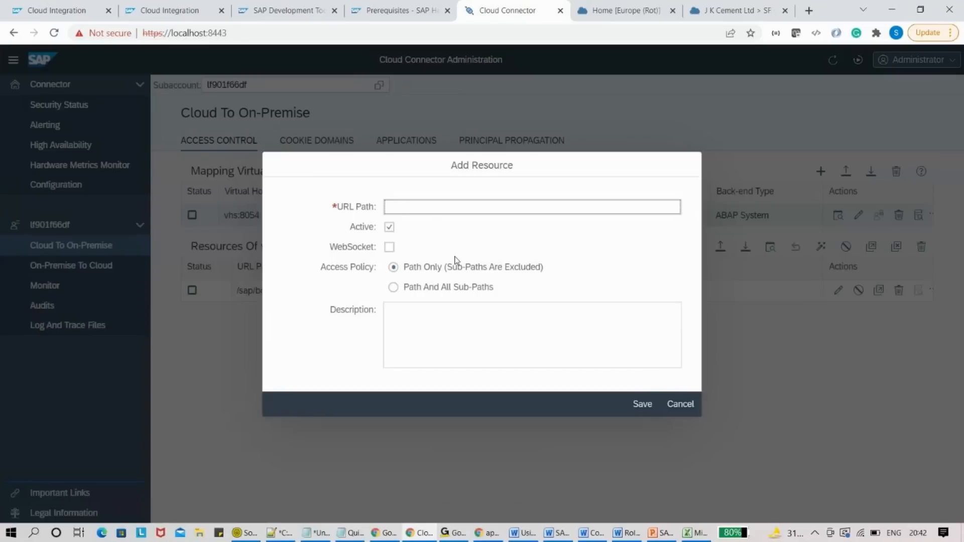
text(*)
click(643, 404)
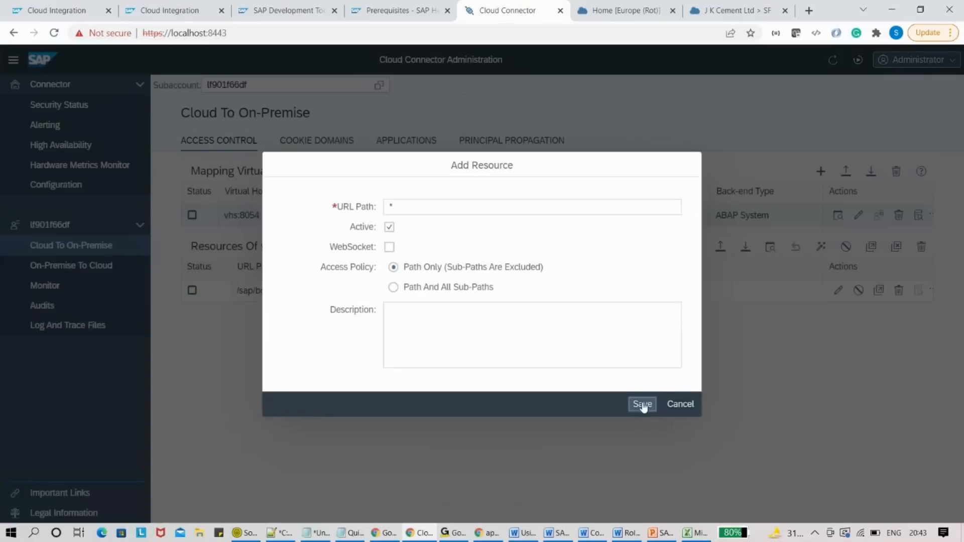
- Replace the path with /sap/, allow Path And All Sub-Paths, and save the resource
click(399, 221)
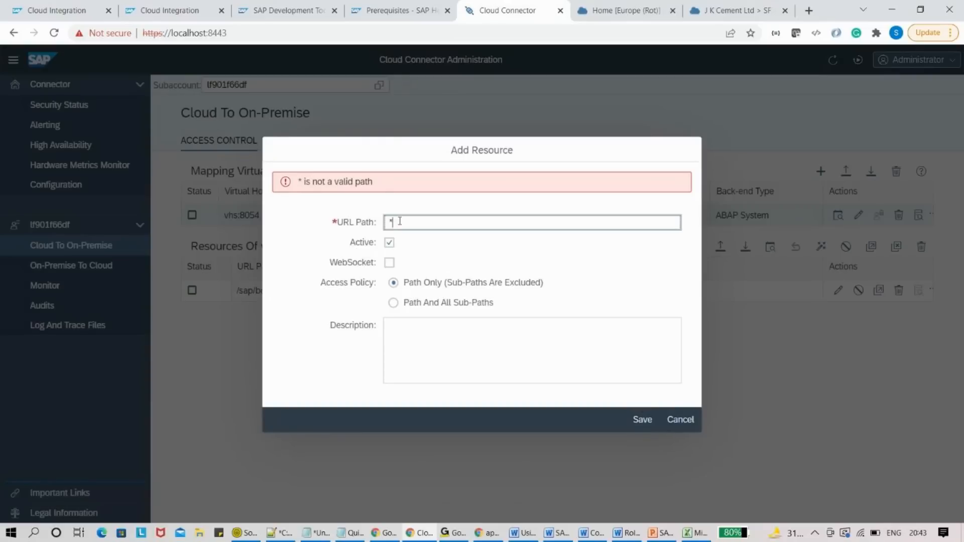
key(BackSpace)
text(/)
text(sap/)
click(396, 302)
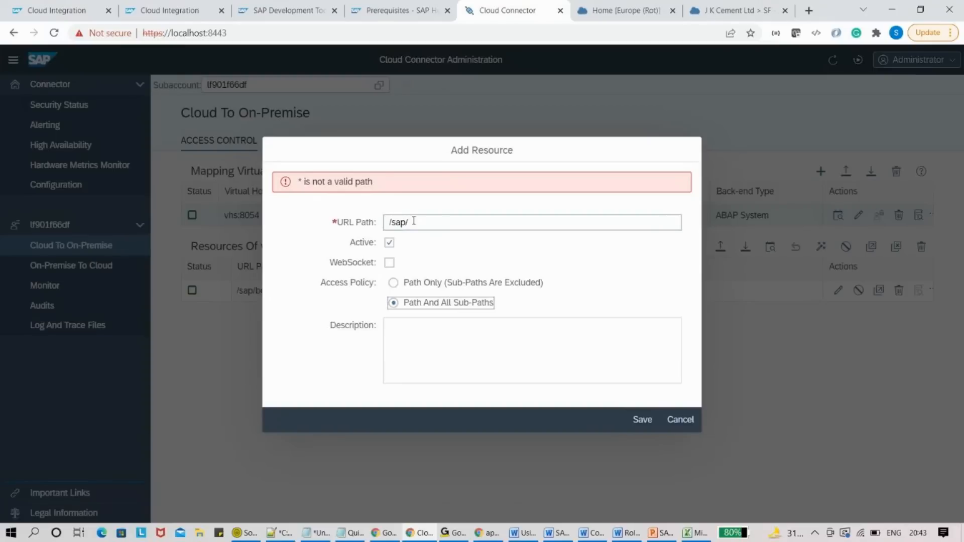
click(641, 420)
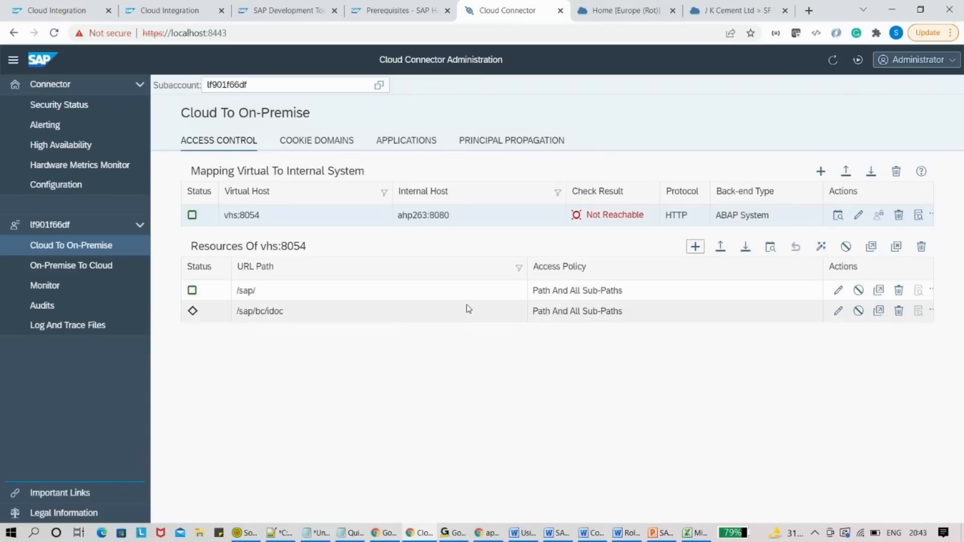
- Delete the /sap/bc/idoc resource, leaving /sap/, and view the cockpit's Cloud Connectors page
click(694, 312)
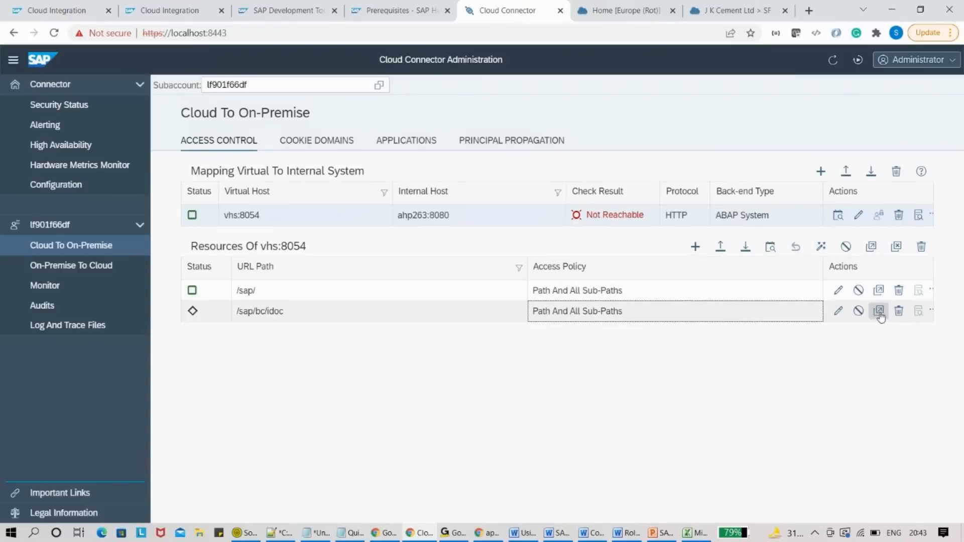
click(899, 311)
click(535, 321)
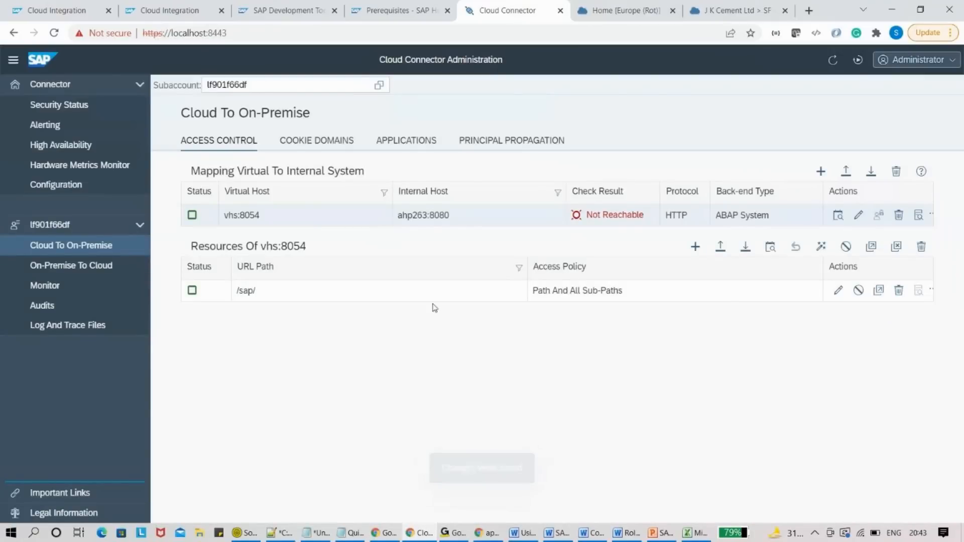
click(608, 6)
click(704, 7)
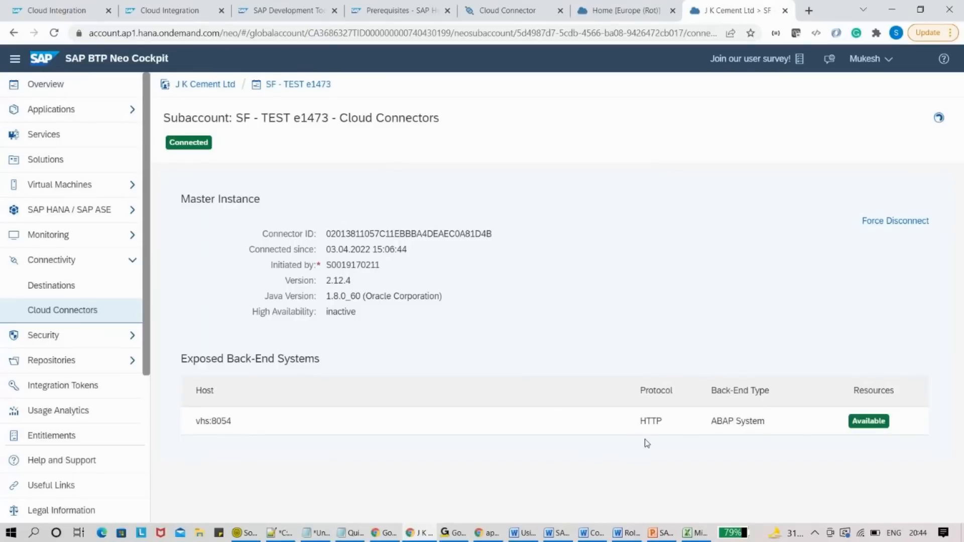
- Review the vhs:8054 mapping in Cloud Connector and the subaccount's connected Cloud Connector in the cockpit
click(624, 8)
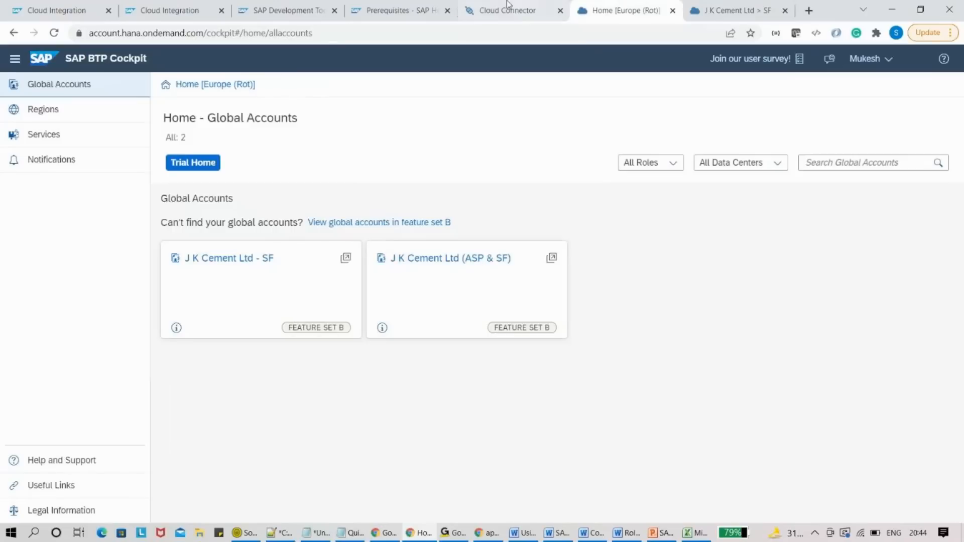
click(508, 6)
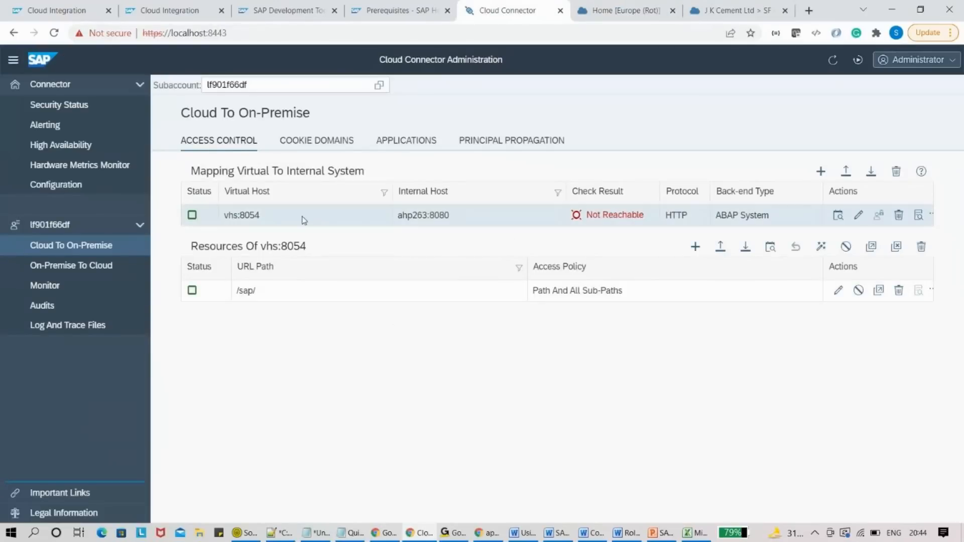
click(755, 5)
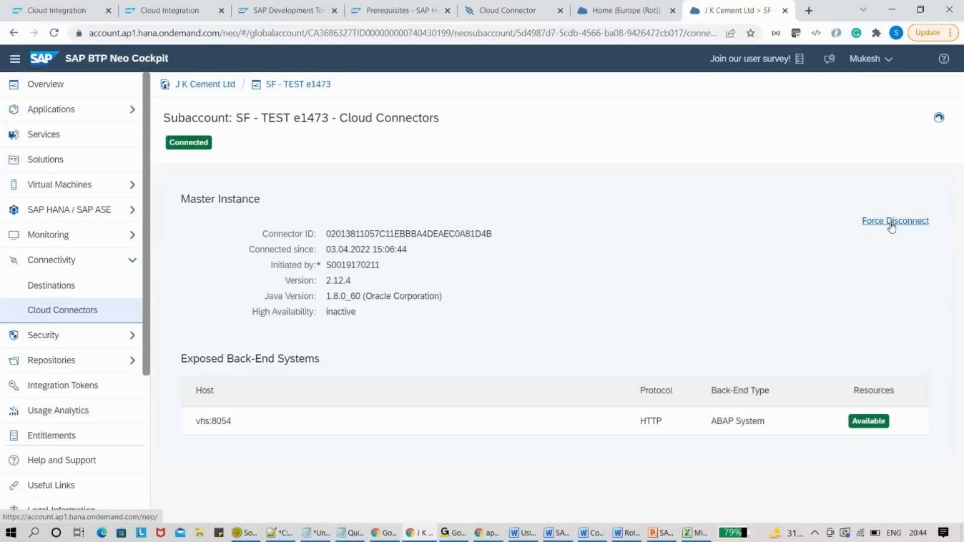
click(648, 9)
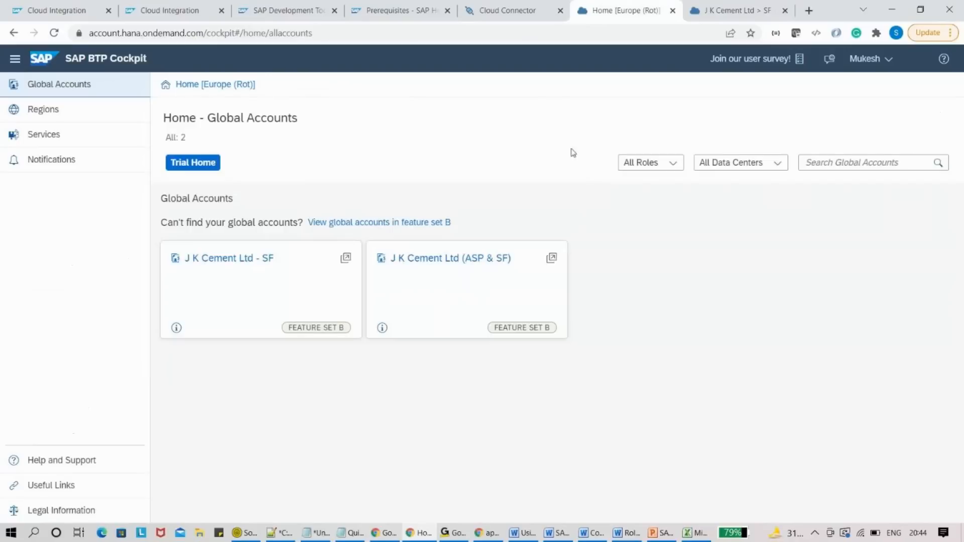
click(536, 6)
click(344, 226)
click(344, 226)
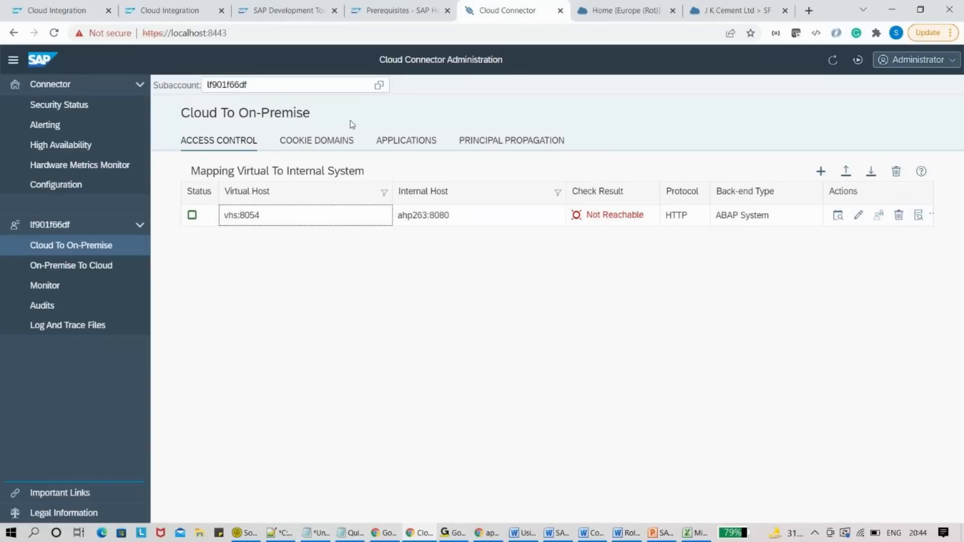
- Open and cancel the subaccount chooser, then return to the Global Accounts home page
click(379, 85)
click(560, 496)
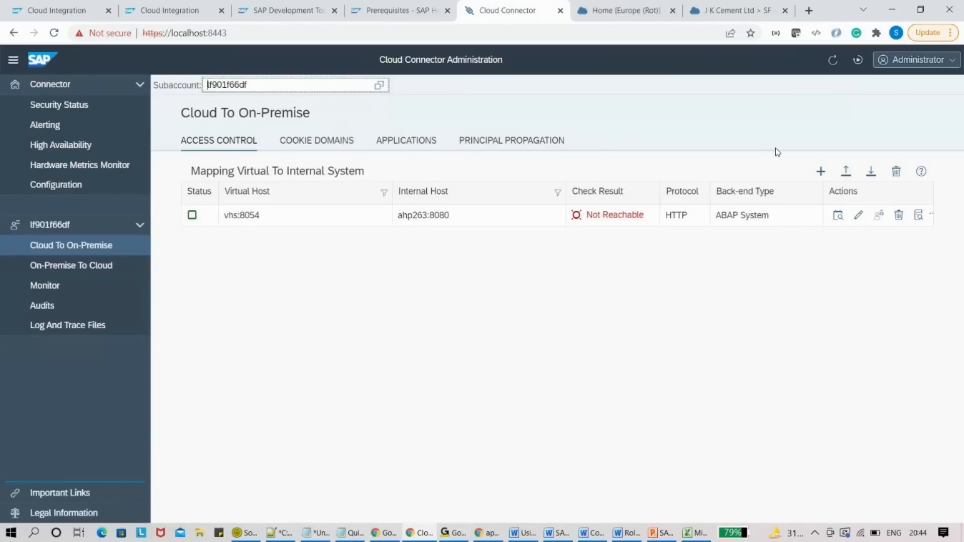
click(623, 10)
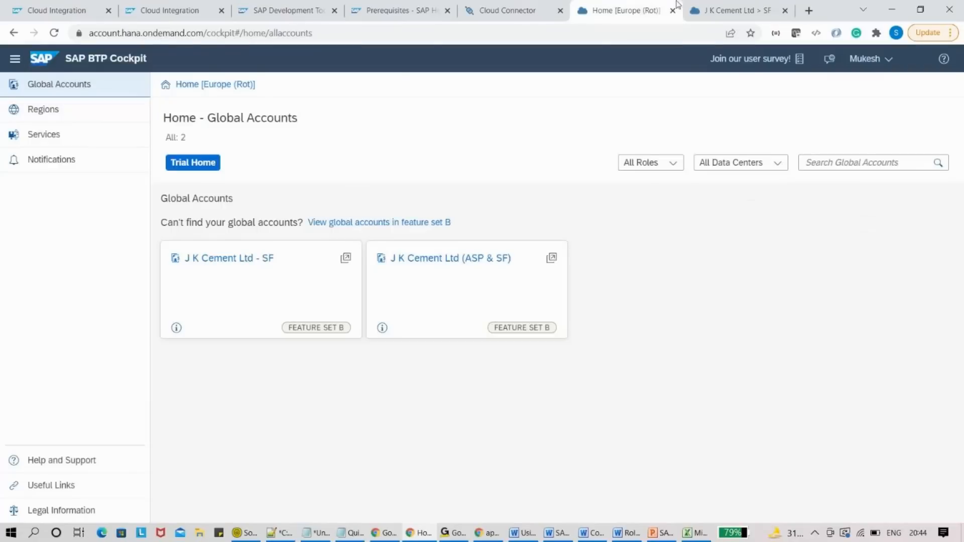
click(731, 10)
click(608, 5)
- Force-disconnect the Cloud Connector from the subaccount on the cockpit's Cloud Connectors page
click(706, 6)
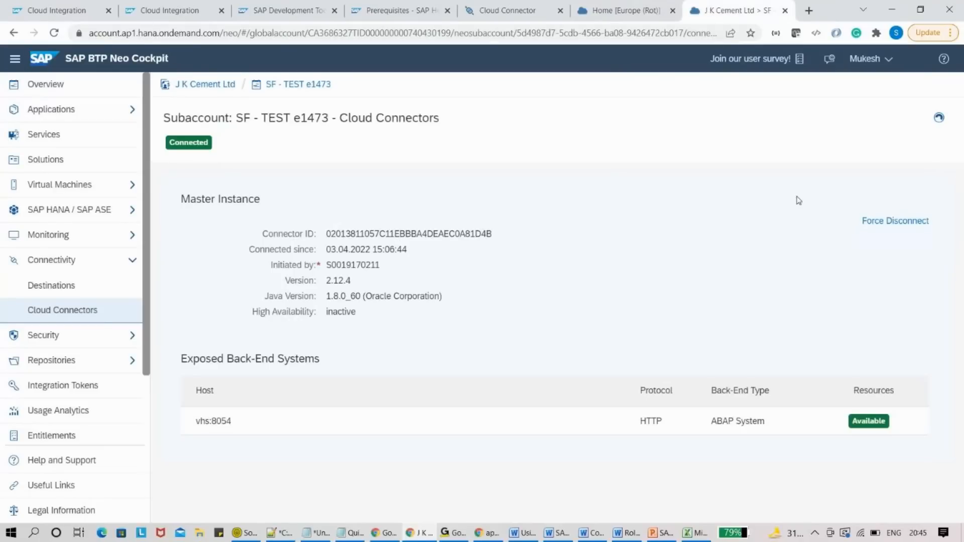
click(882, 225)
click(620, 317)
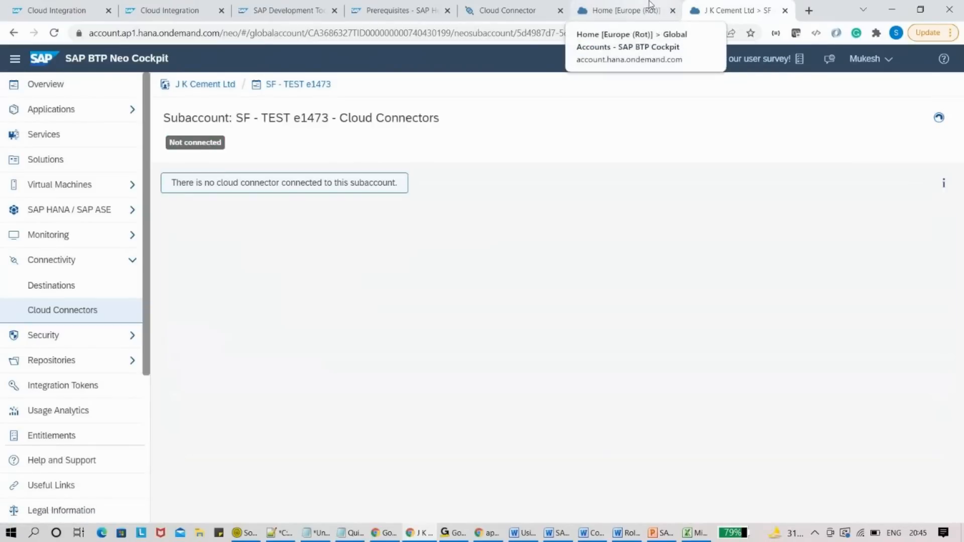
- Delete the vhs:8054 mapping in Cloud Connector, then view Cloud Integration's message monitor
click(522, 6)
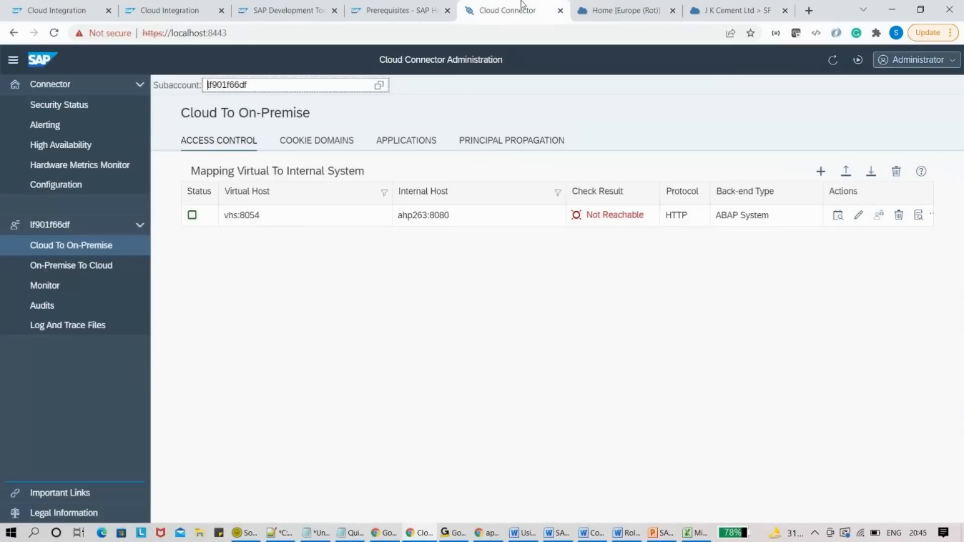
click(899, 215)
click(526, 313)
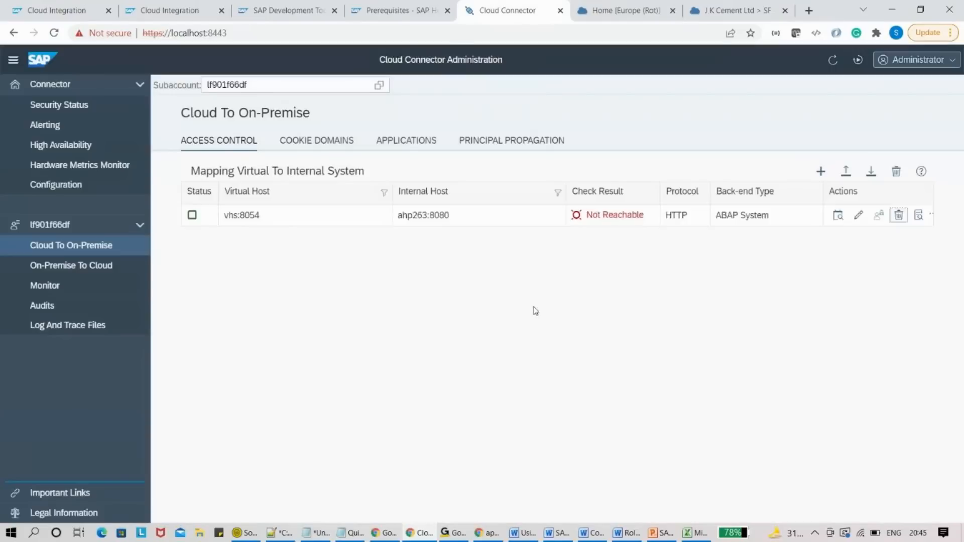
click(115, 4)
click(171, 7)
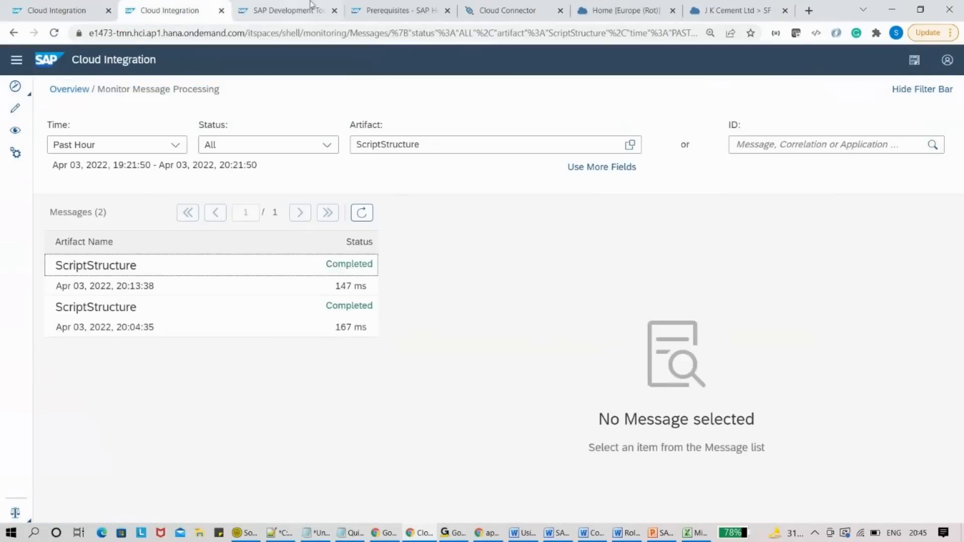
- Review the Cloud Connector prerequisites page on SAP Development Tools
click(316, 7)
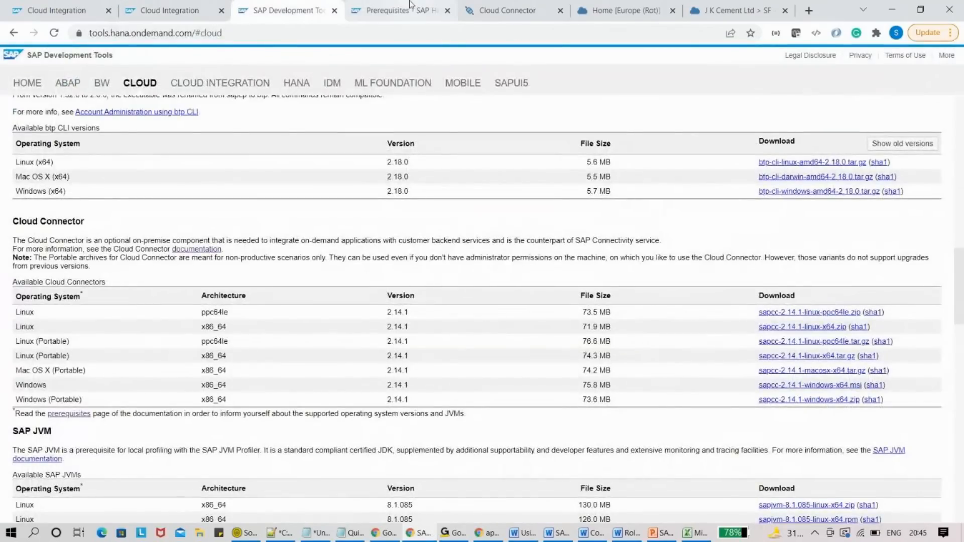
click(409, 7)
drag(961, 117, 962, 89)
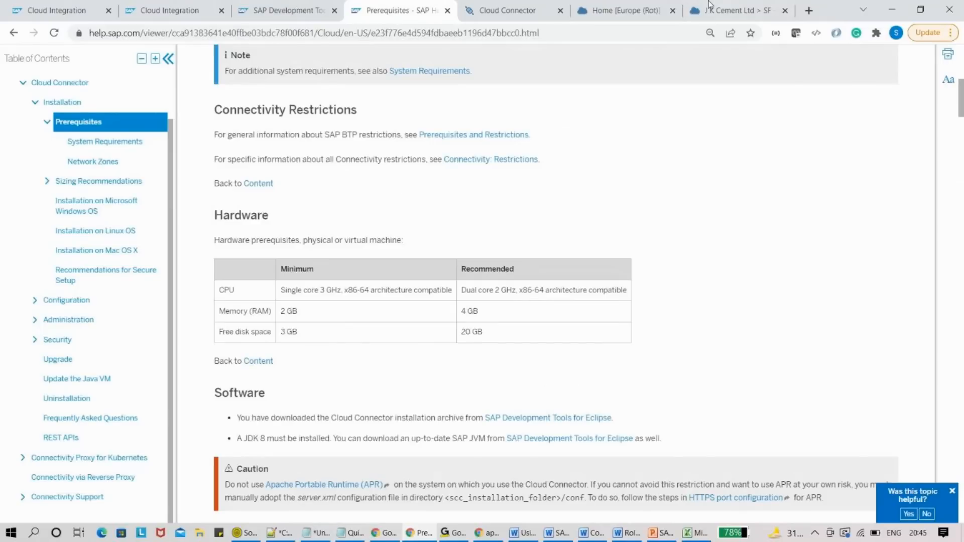
- Close the prerequisites, administration and Home pages, then bring back the SAP Cloud Connector slide
click(448, 11)
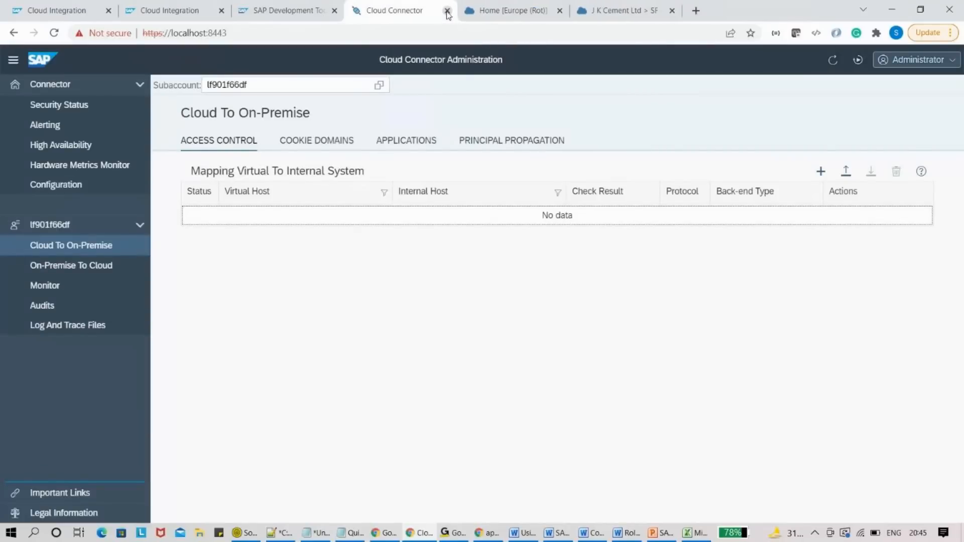
click(447, 11)
click(447, 10)
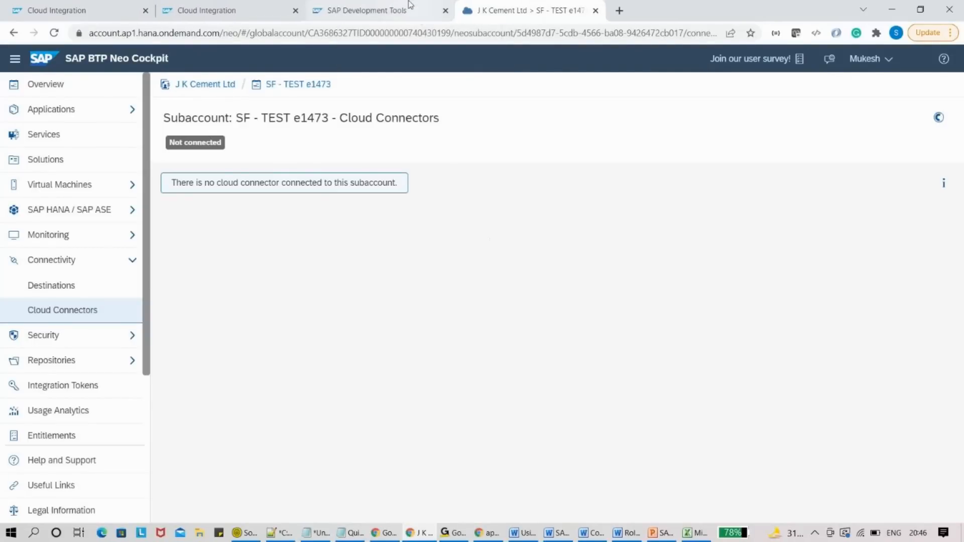
click(406, 5)
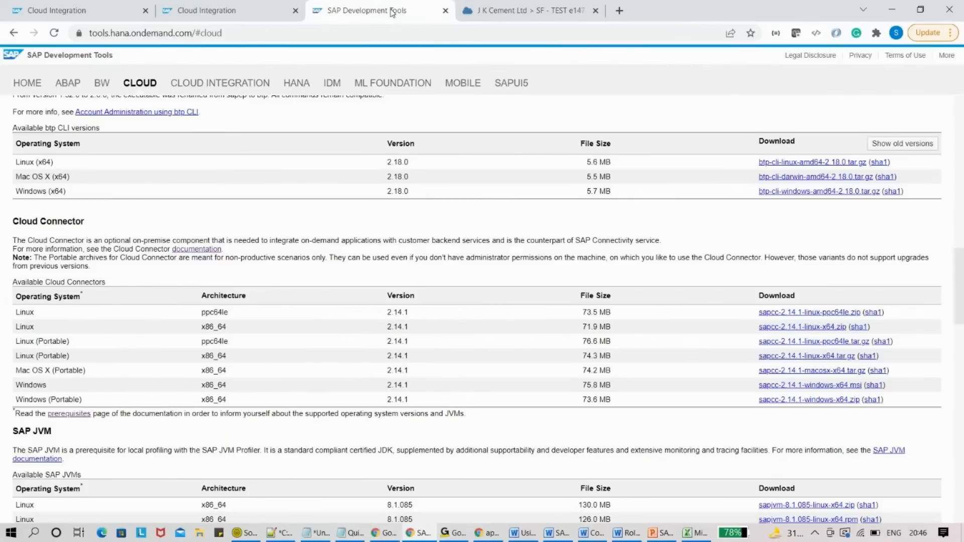
click(656, 535)
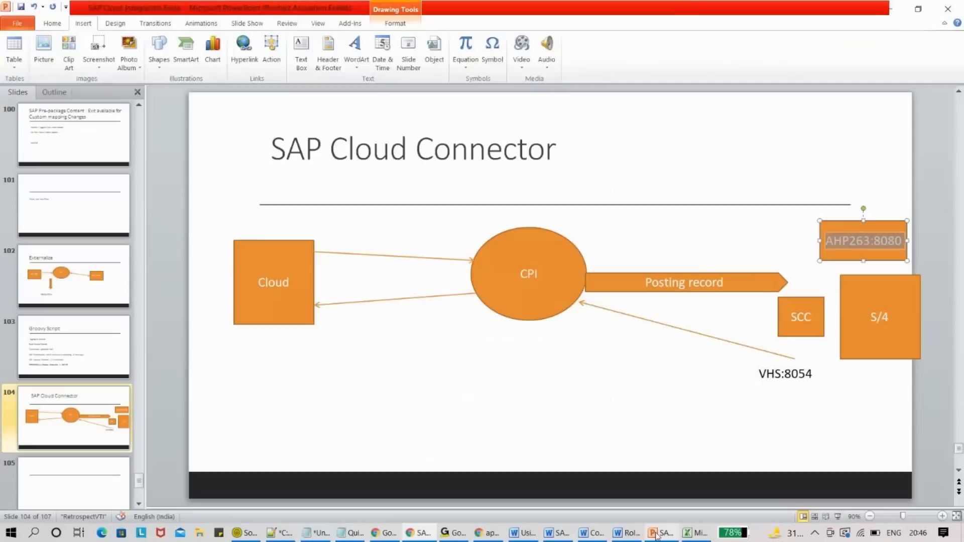
click(777, 374)
drag(766, 374, 786, 373)
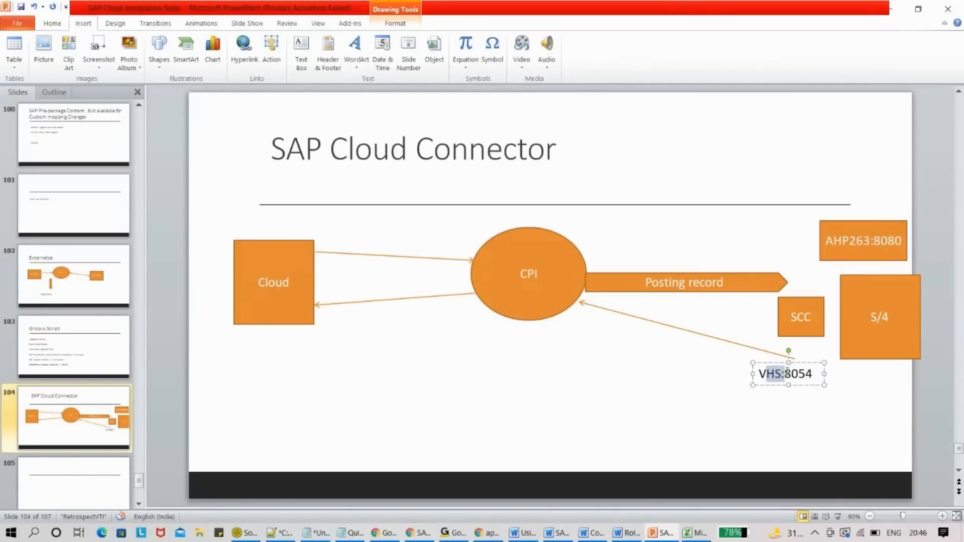
drag(834, 242, 863, 252)
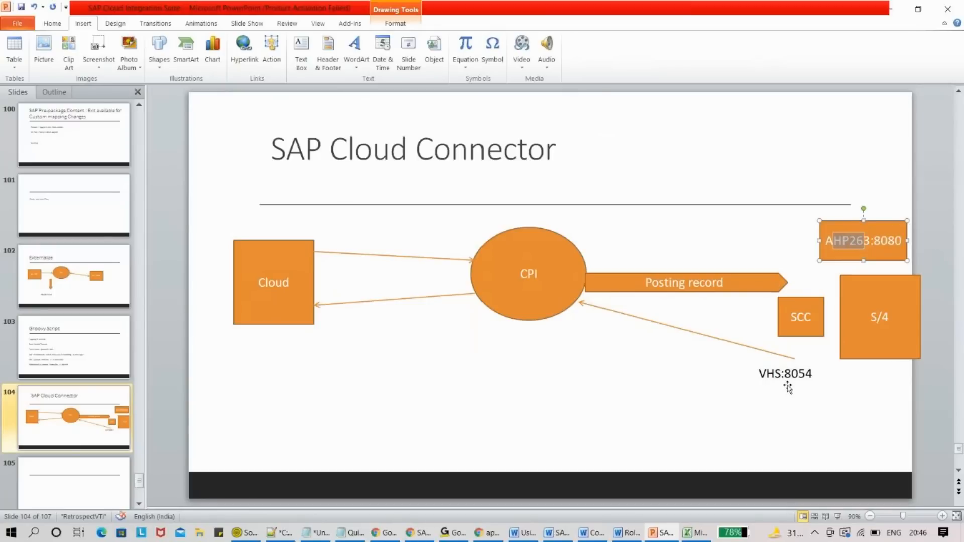
click(528, 266)
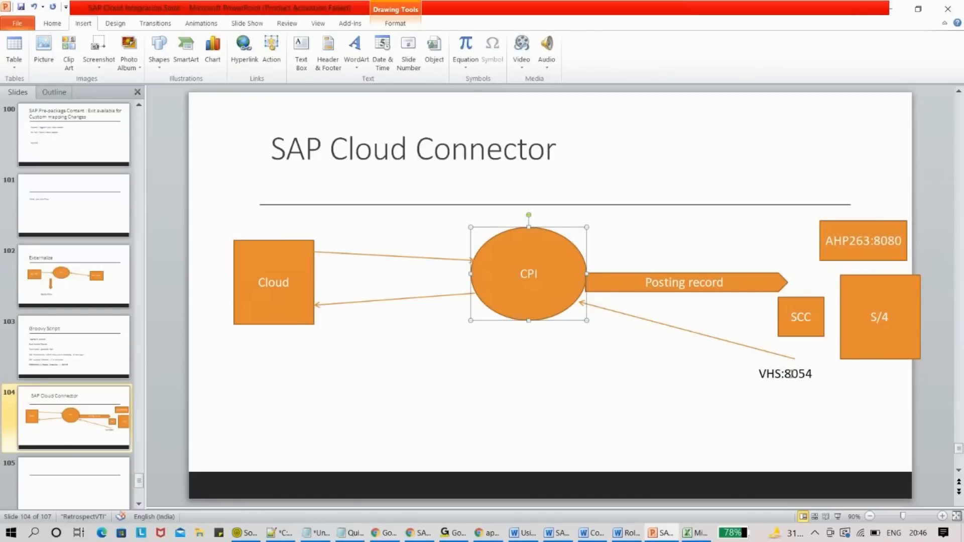
click(790, 374)
double_click(789, 374)
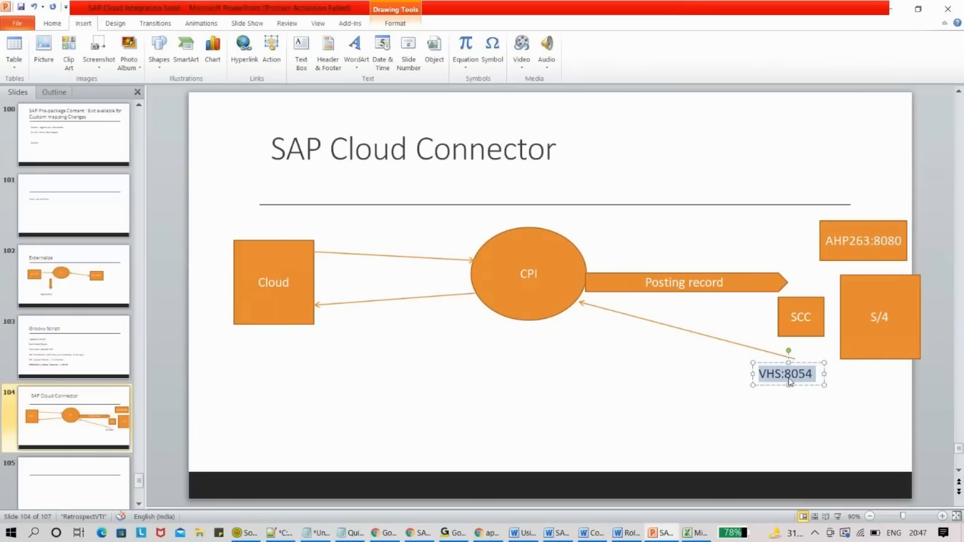
key(alt+Tab)
key(Tab)
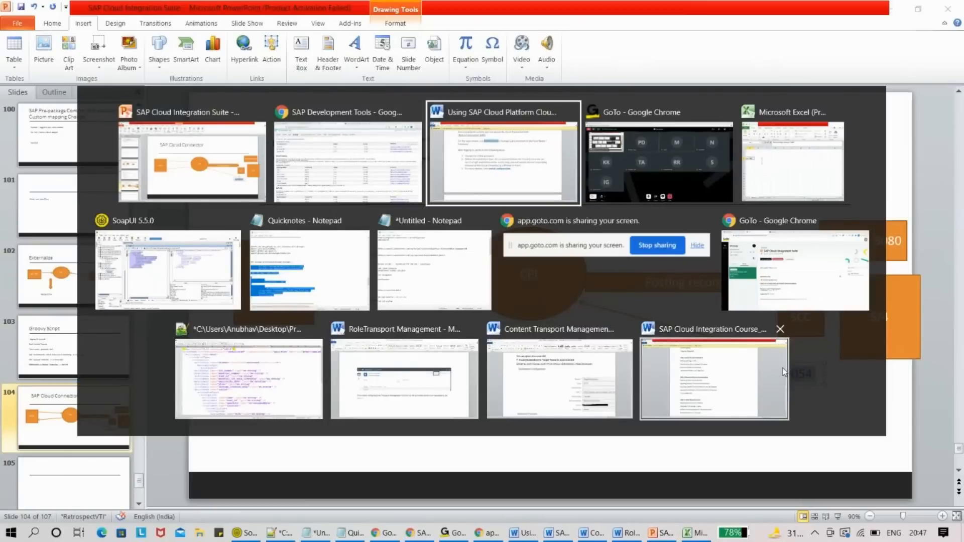
- Bring Chrome forward and go to the Design workspace's list of all packages
click(346, 171)
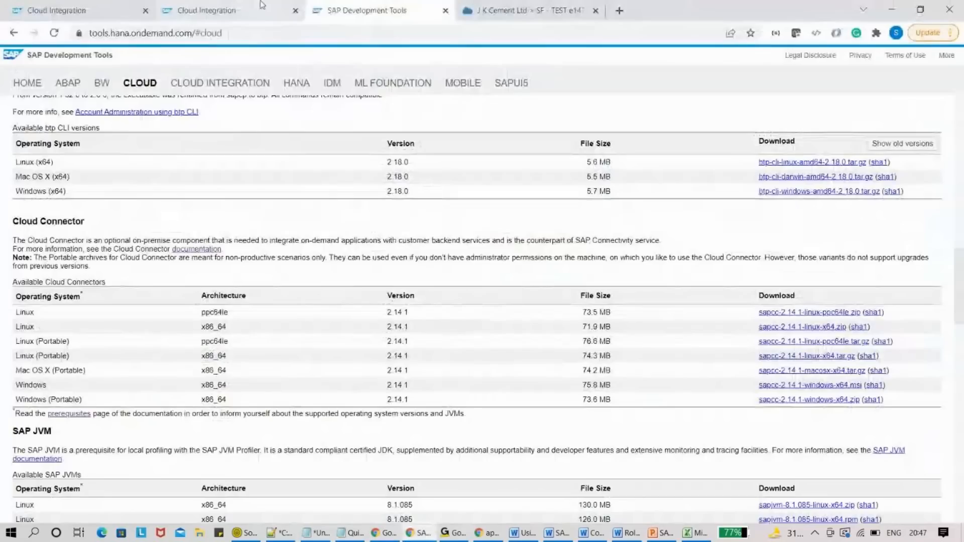
click(106, 9)
click(246, 9)
click(101, 10)
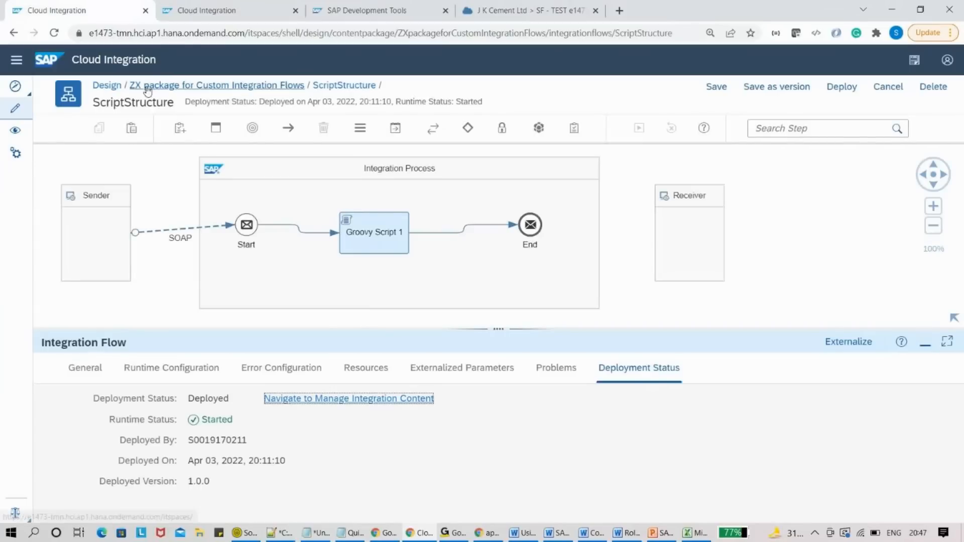
click(148, 86)
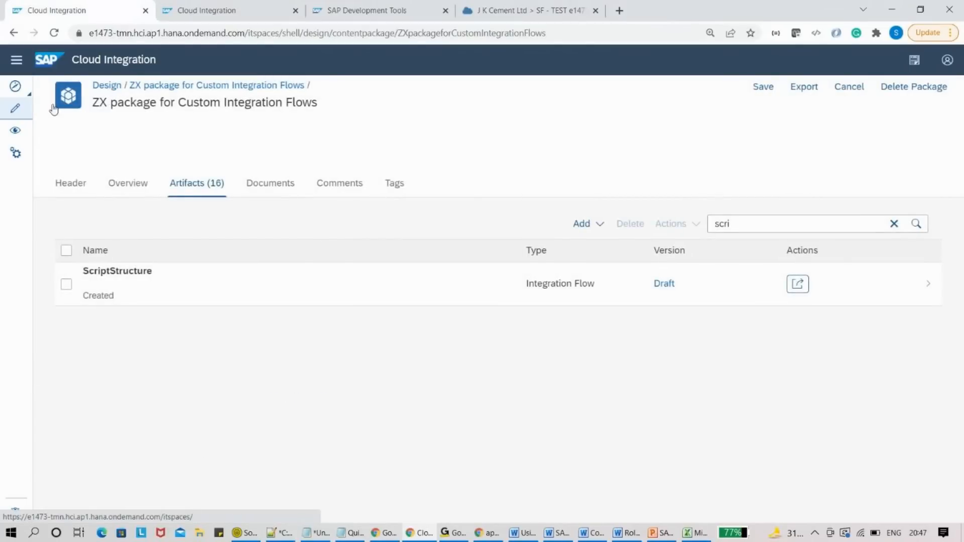
click(28, 108)
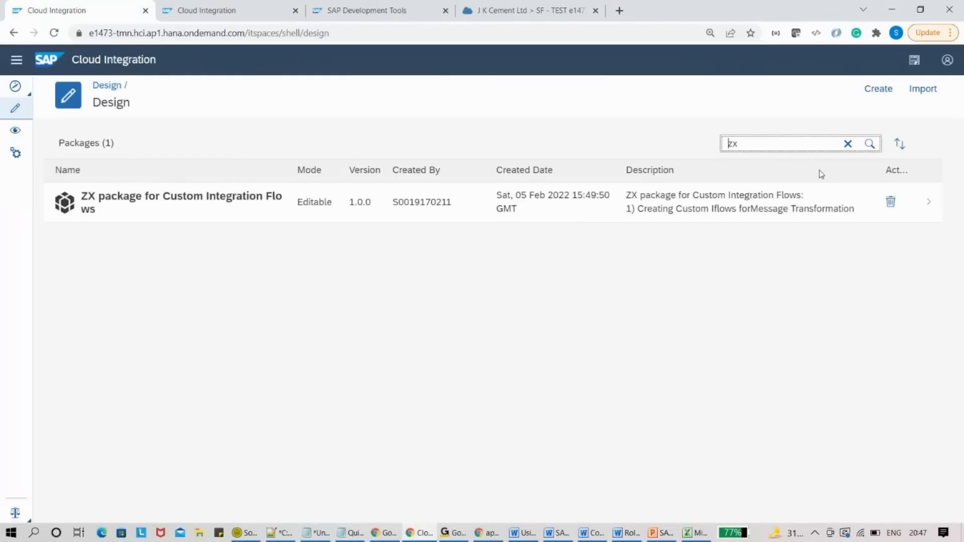
- Search packages for 's/4' and open SAP Cloud for Customer Integration with SAP S/4HANA
double_click(796, 147)
text(s)
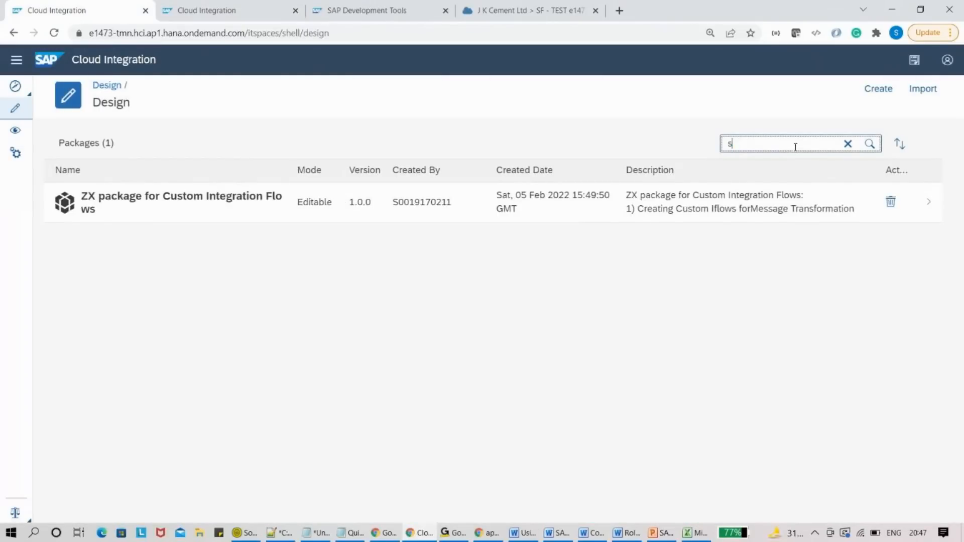
text(/4)
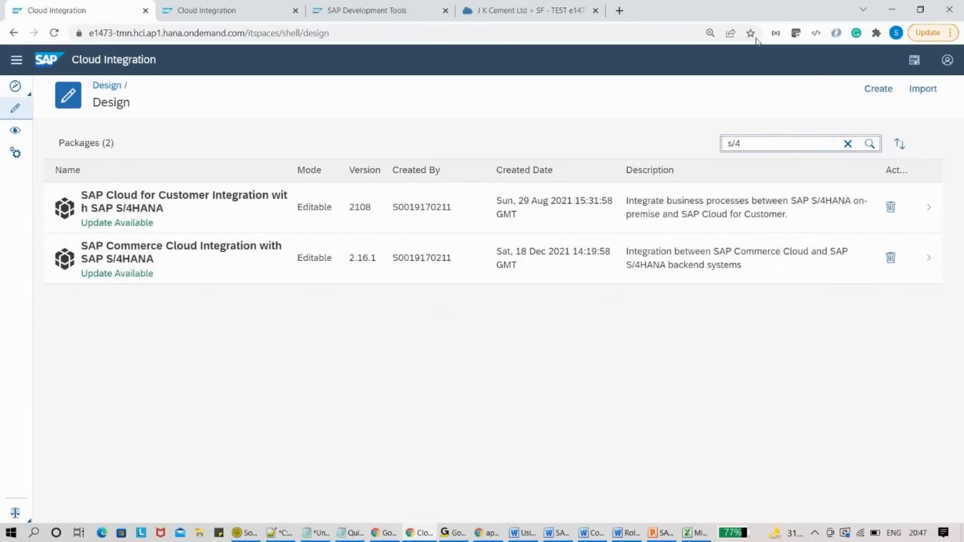
click(163, 208)
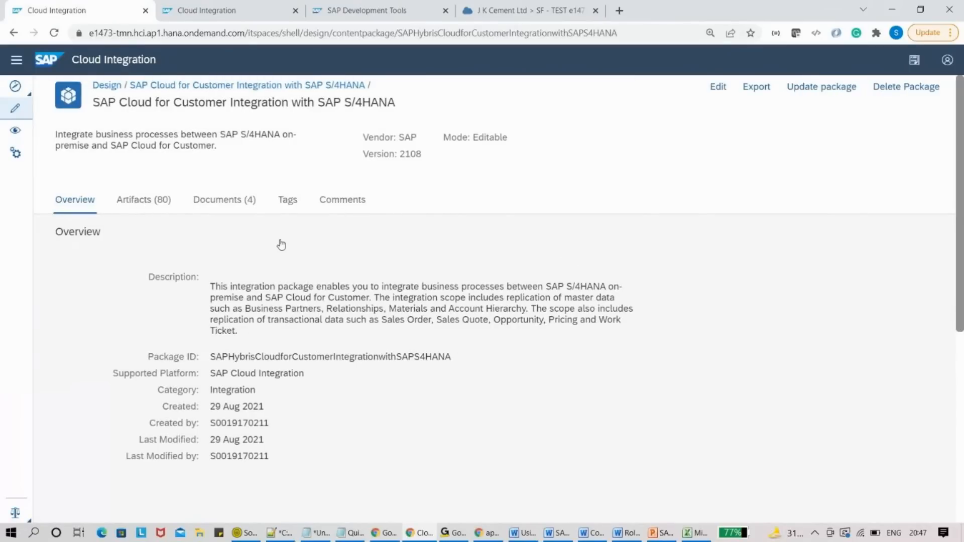
- Show the package's artifacts and switch the package into edit mode
click(156, 203)
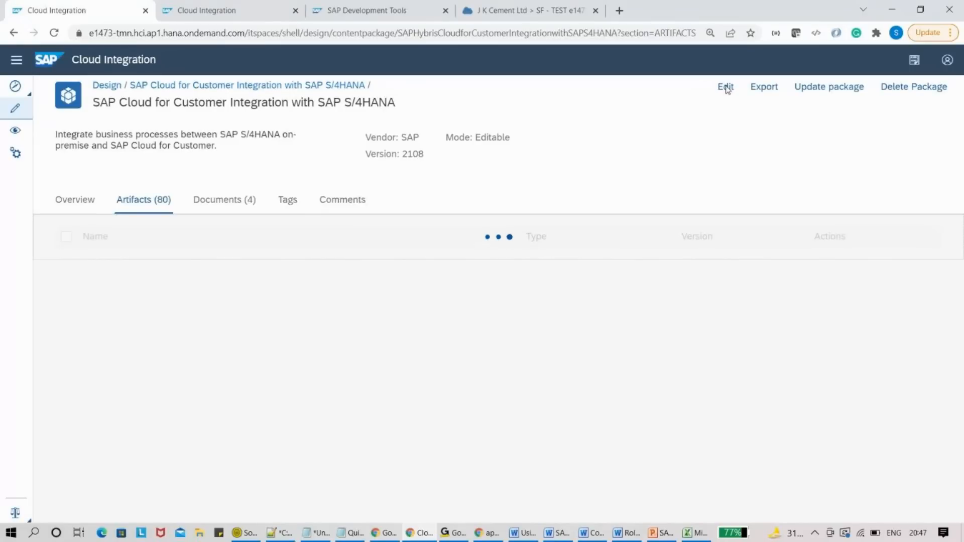
click(726, 89)
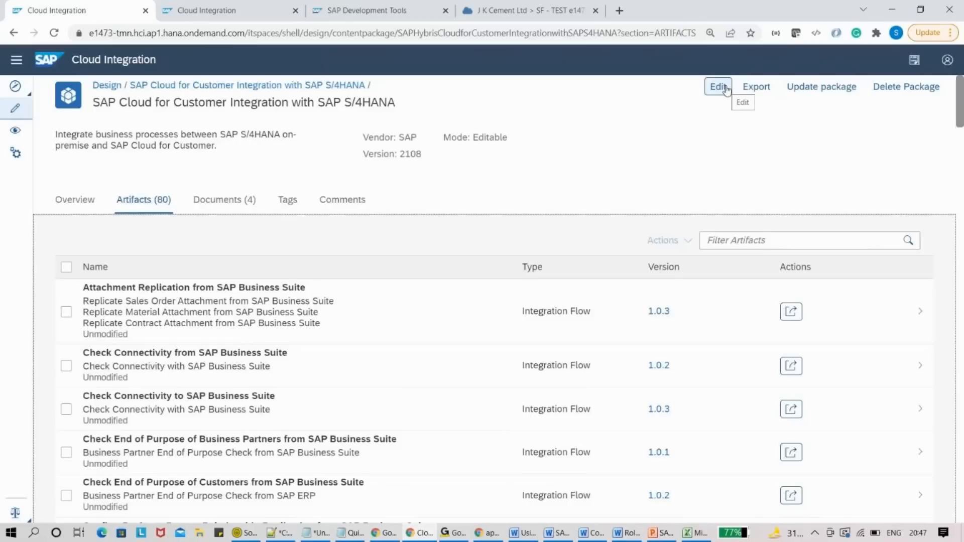
click(726, 89)
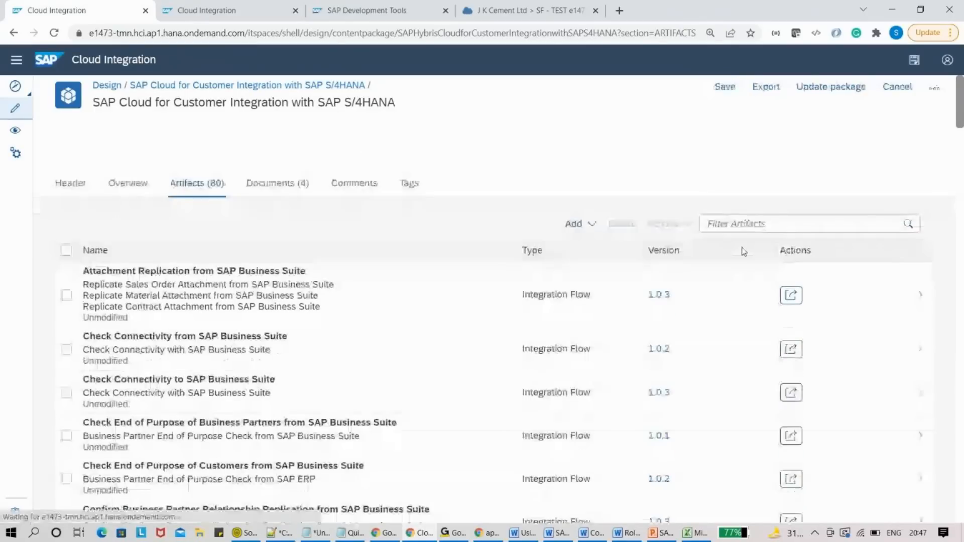
- Filter the artifacts by 'Quote' and open Create Sales Quote Follow Up Document
click(748, 226)
text(SAP)
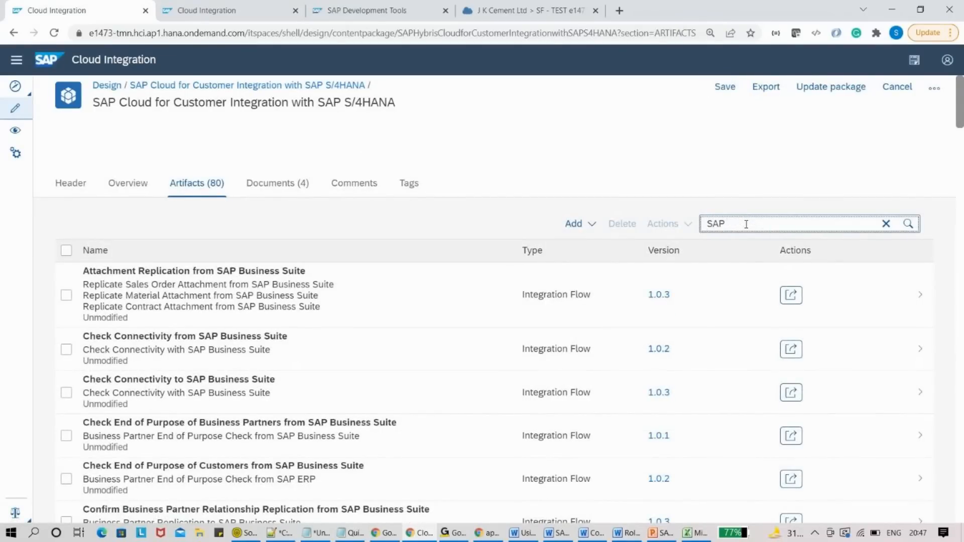
key(BackSpace)
key(BackSpace)
key(BackSpace)
key(BackSpace)
text(qqUOT)
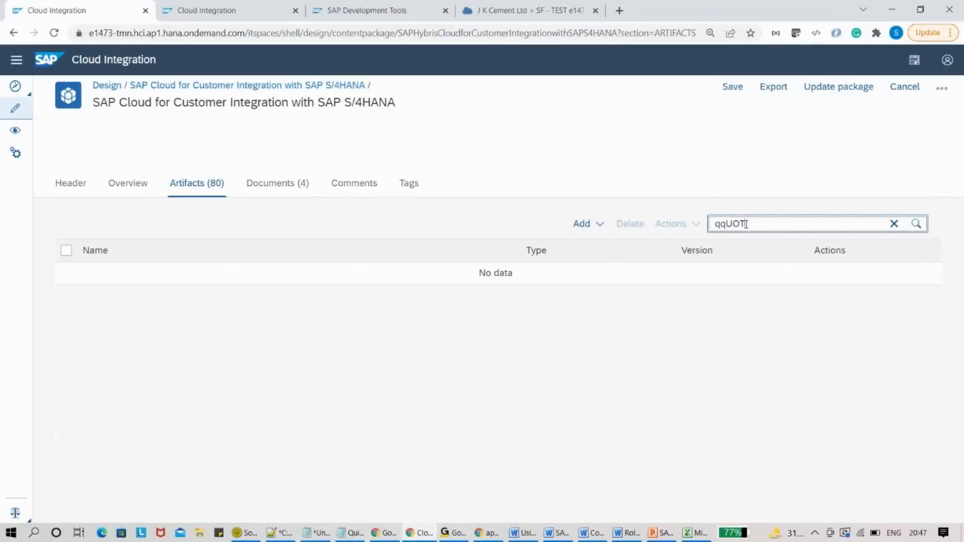
key(BackSpace)
key(BackSpace)
key(BackSpace)
key(BackSpace)
key(BackSpace)
text(Quote)
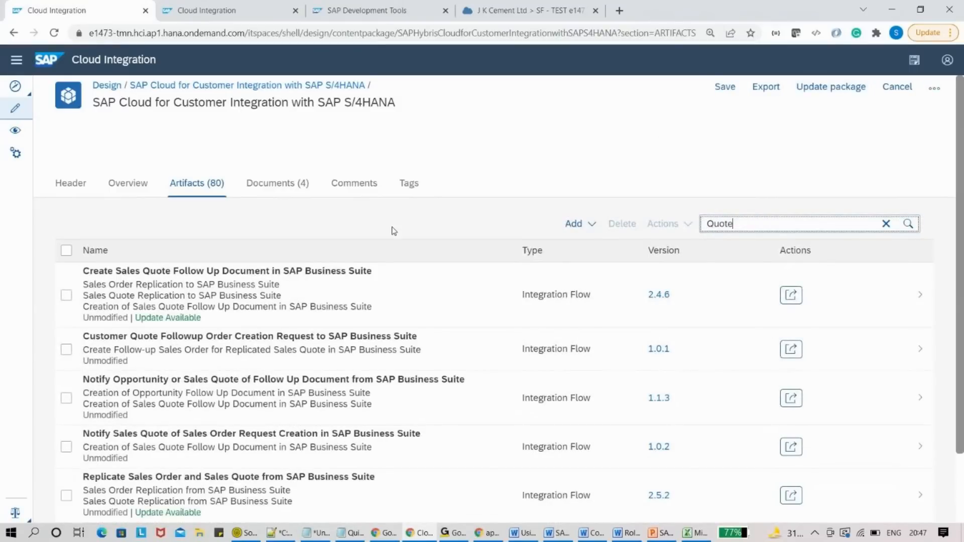
click(339, 287)
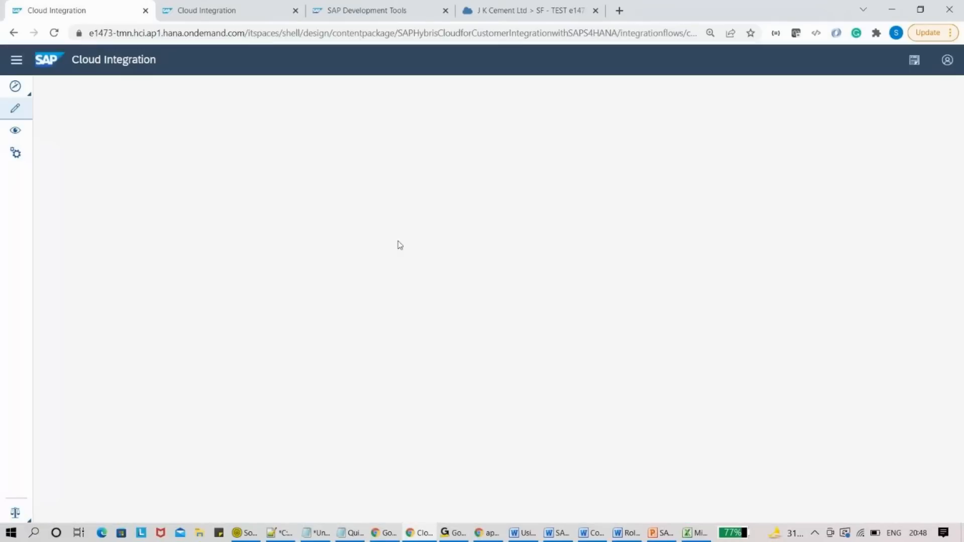
- Put the Sales Quote flow in edit mode and open the IDOC receiver's externalized host-port value
click(791, 87)
click(601, 317)
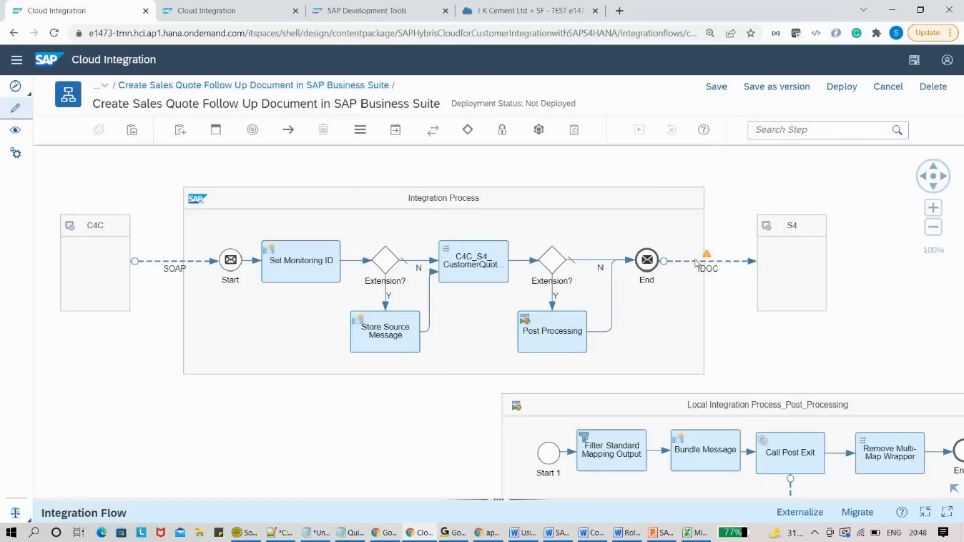
click(695, 259)
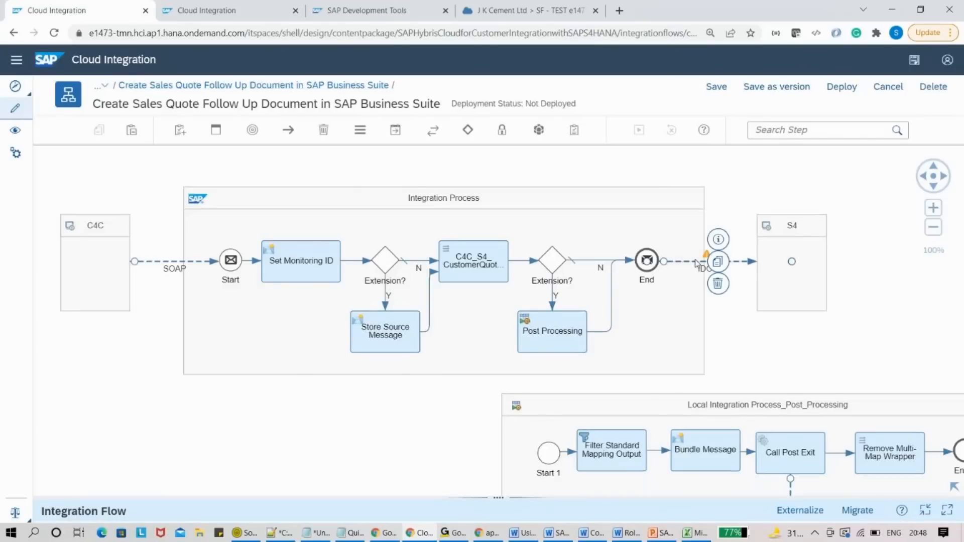
click(498, 498)
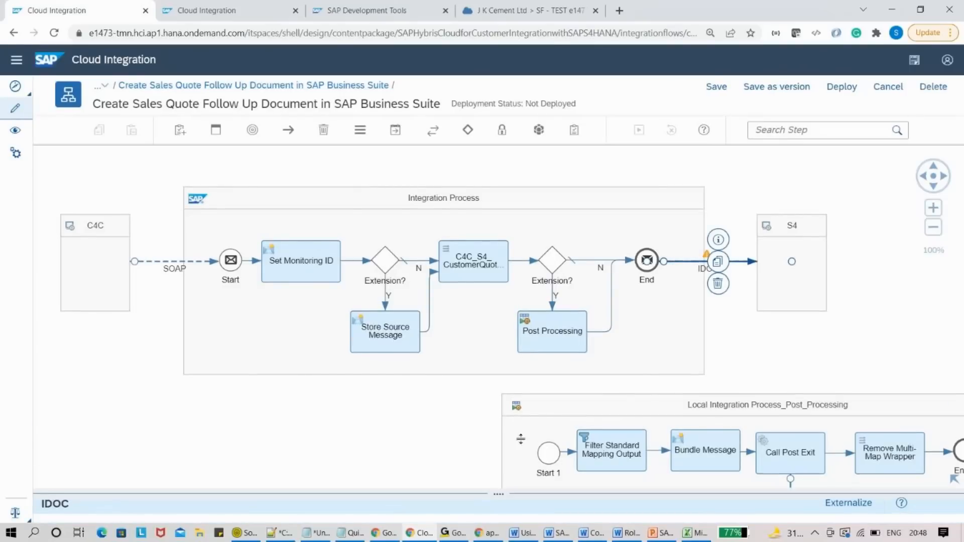
click(146, 303)
click(256, 373)
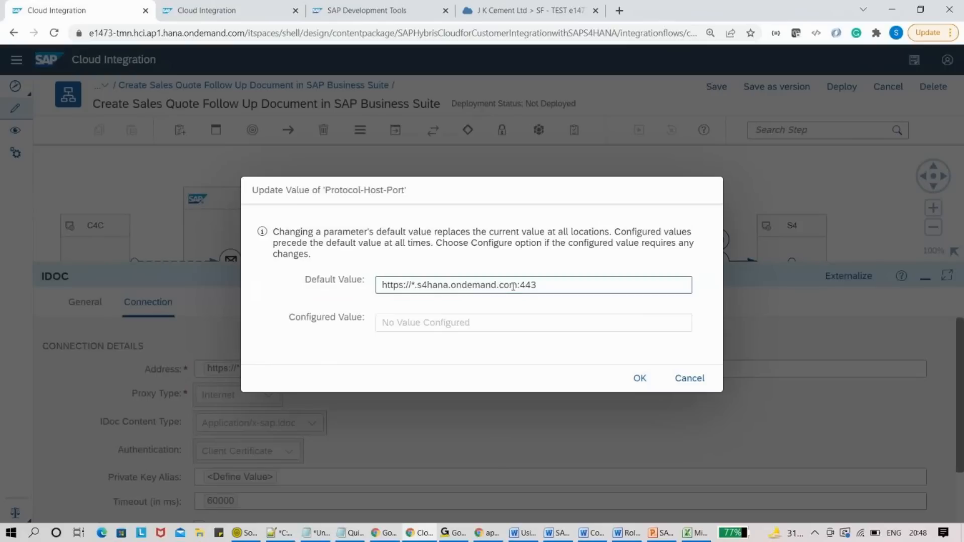
drag(412, 285, 519, 286)
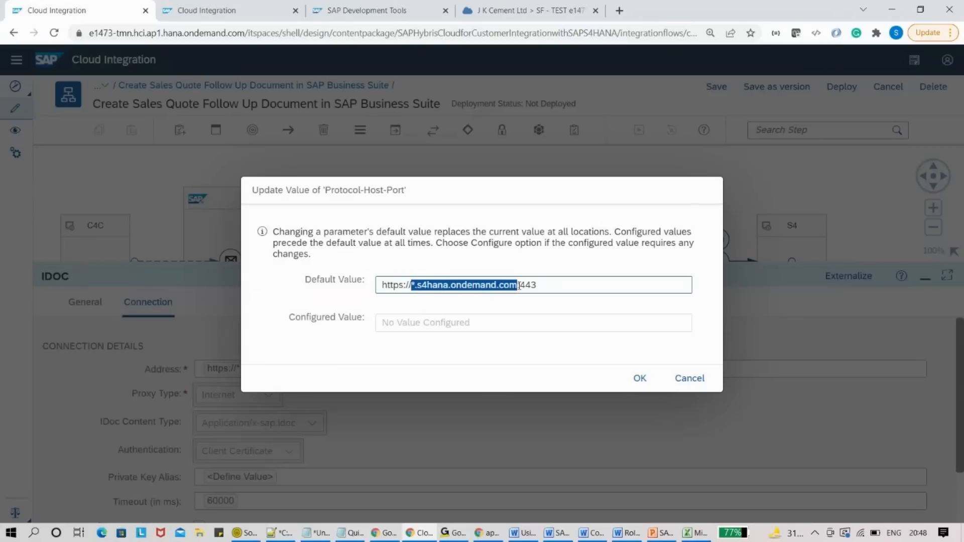
double_click(543, 284)
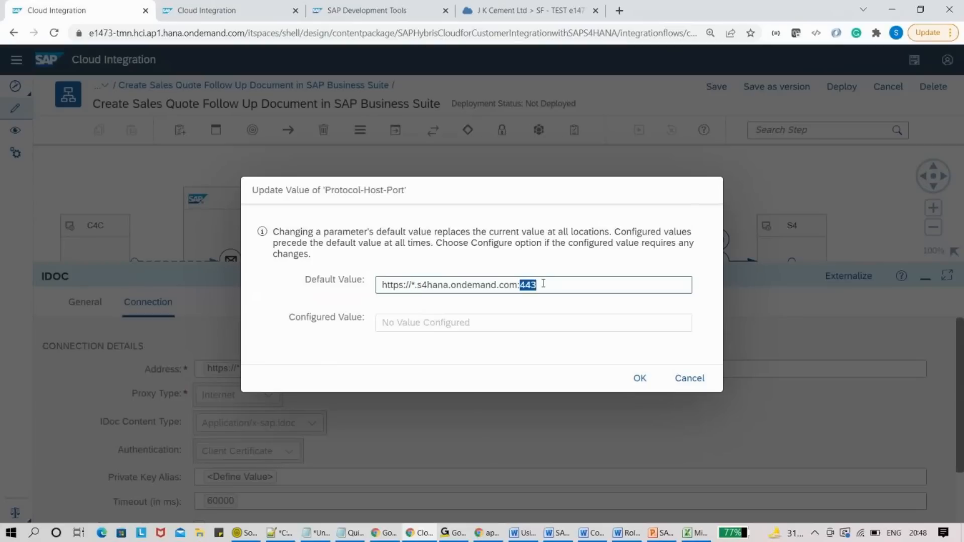
triple_click(543, 283)
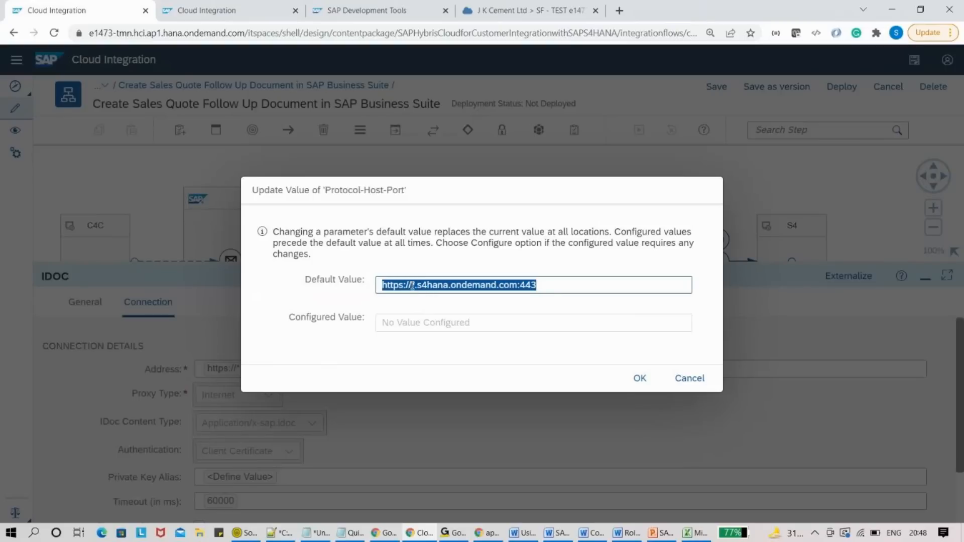
- Compare it with VHS:8054 on the Cloud Connector slide, then cancel the update unchanged
click(654, 533)
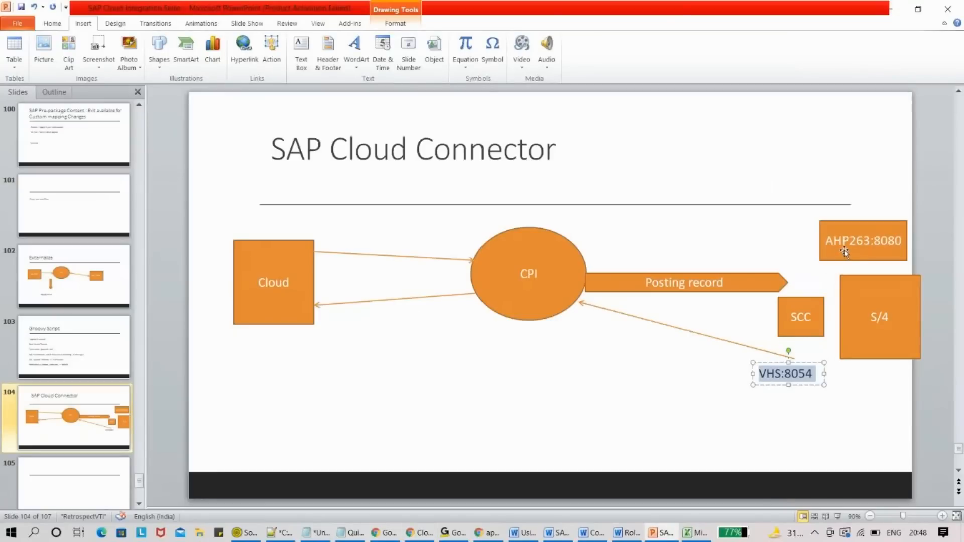
double_click(779, 376)
key(alt+Tab)
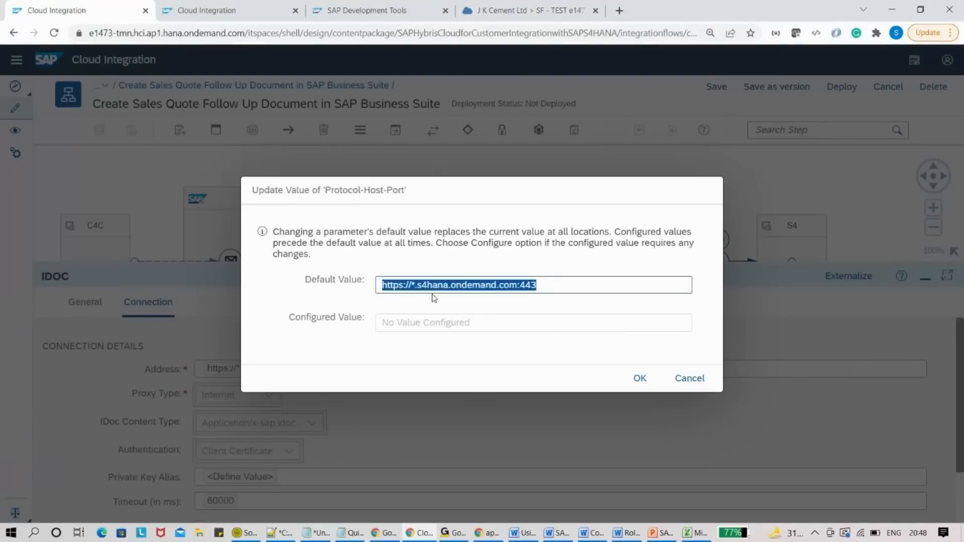
double_click(432, 284)
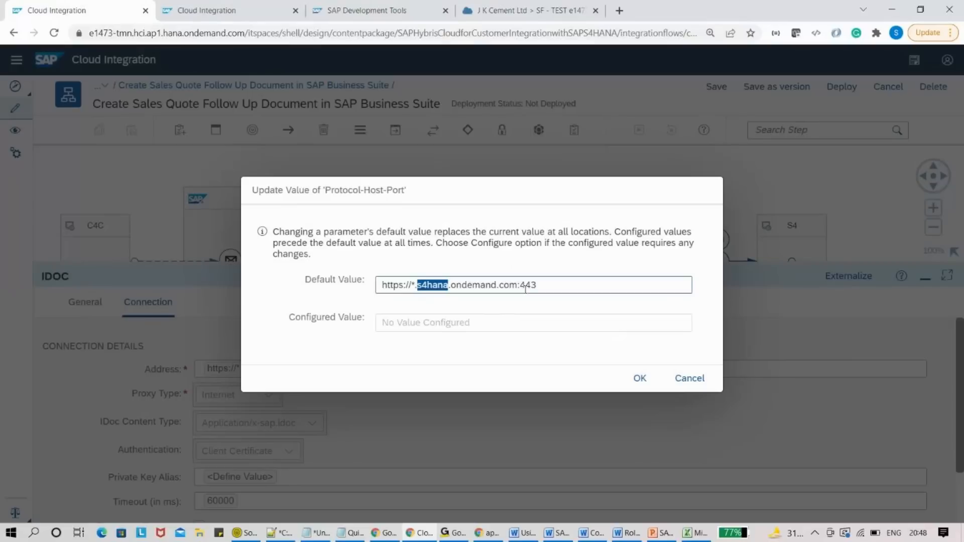
click(673, 375)
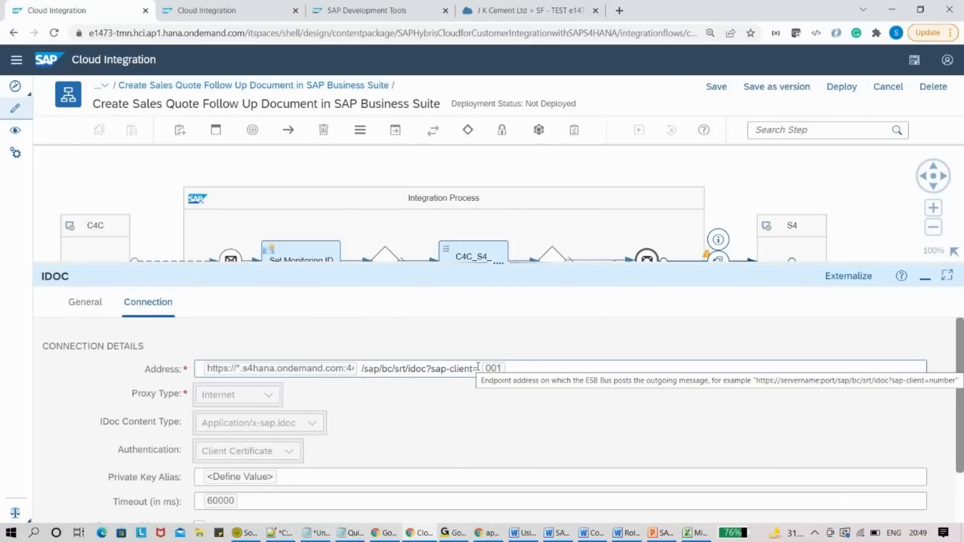
- Reopen the host-port value and change the port from 443 to 8054, matching the slide
click(312, 368)
drag(519, 284, 540, 286)
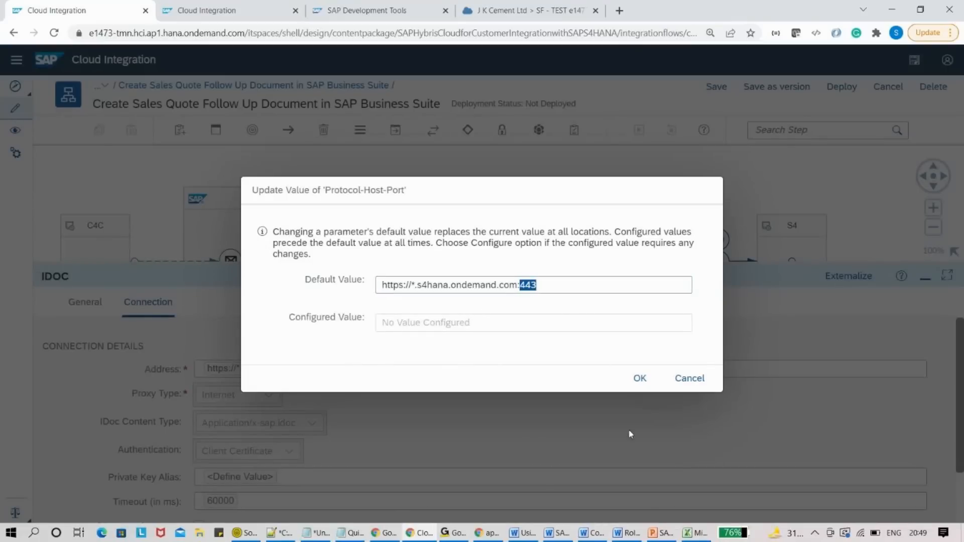
click(659, 532)
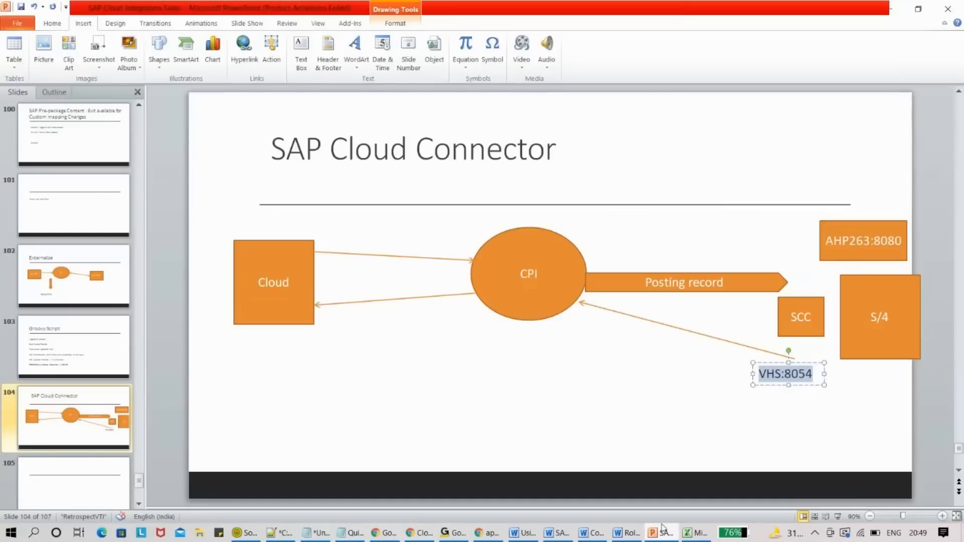
click(781, 382)
triple_click(809, 374)
click(809, 374)
drag(814, 374, 780, 371)
key(alt+Tab)
text(8057)
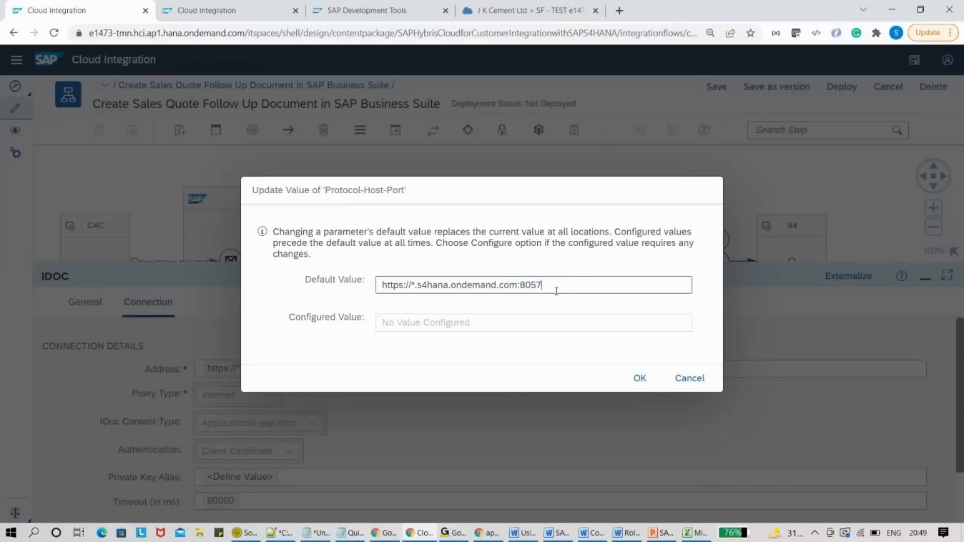
key(BackSpace)
text(4)
drag(517, 285, 413, 287)
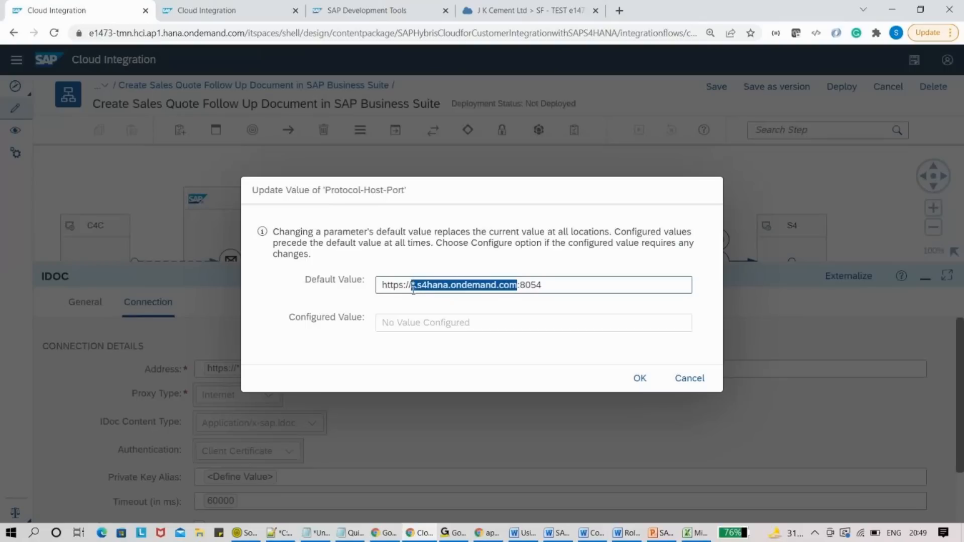
key(BackSpace)
key(alt+Tab)
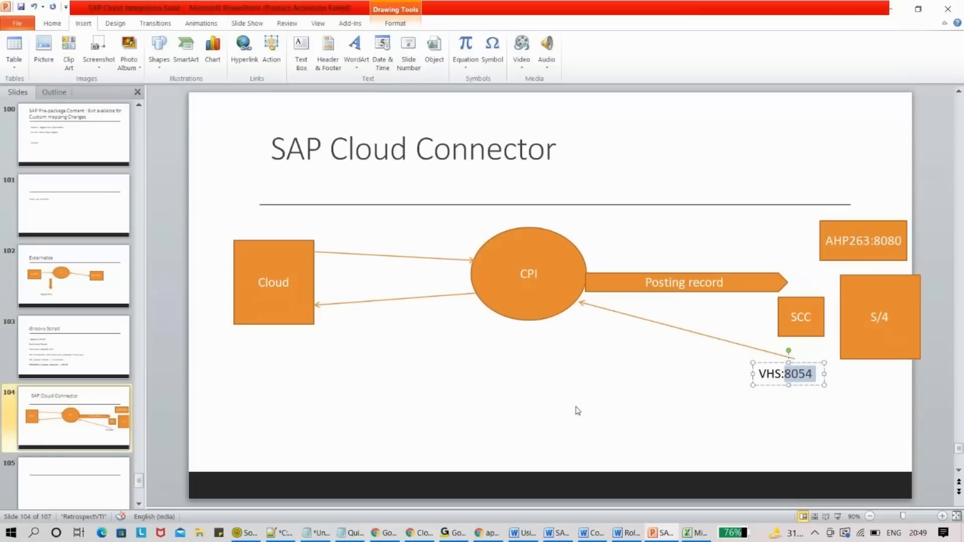
key(alt+Tab)
text(VHS)
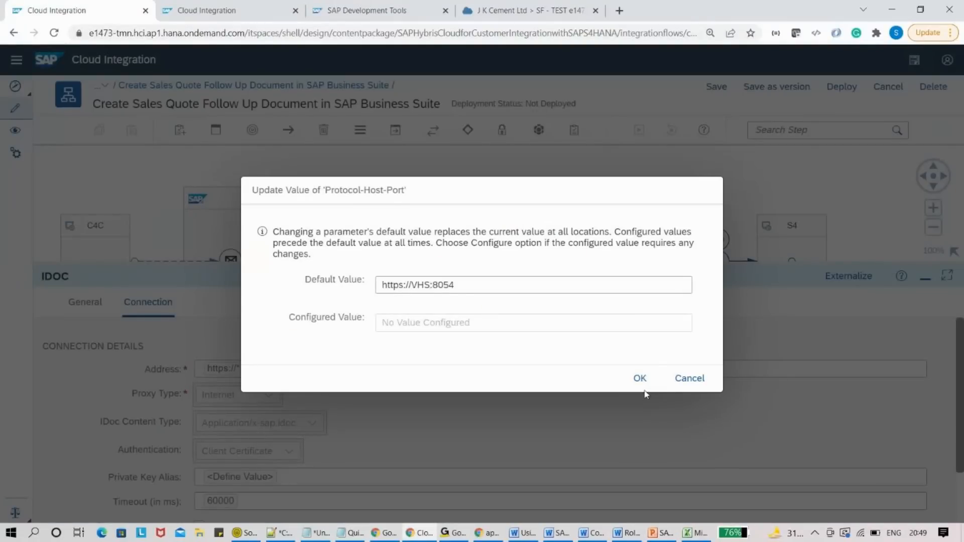
click(638, 381)
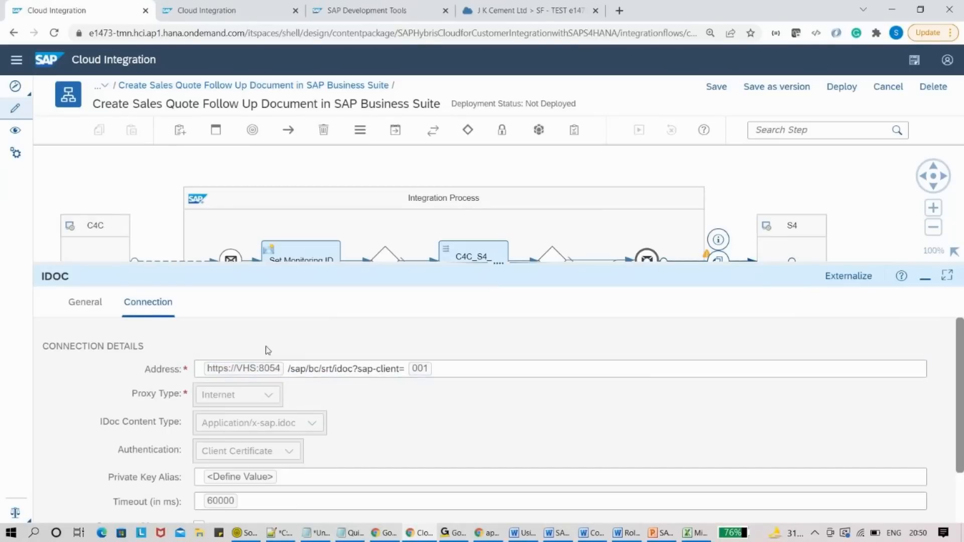
key(alt+Tab)
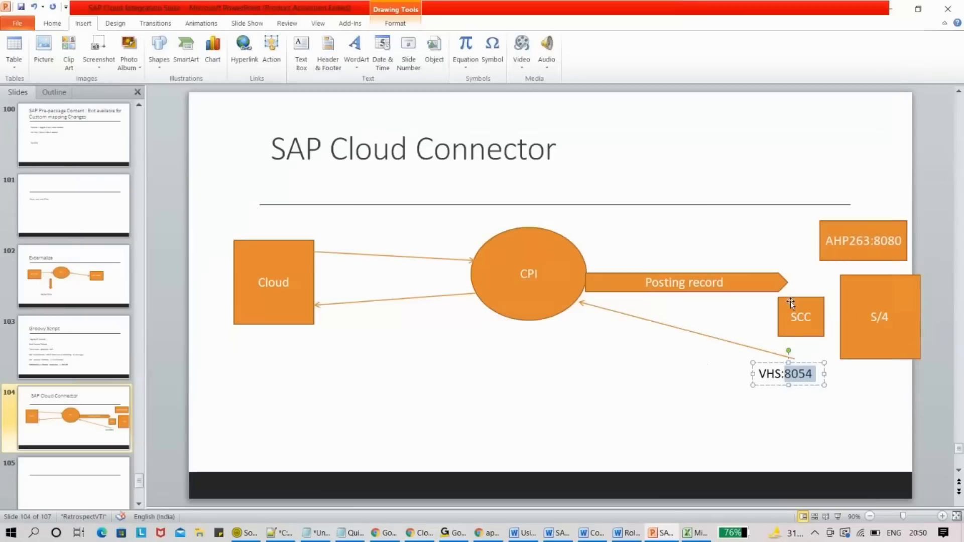
click(832, 241)
drag(832, 242, 905, 242)
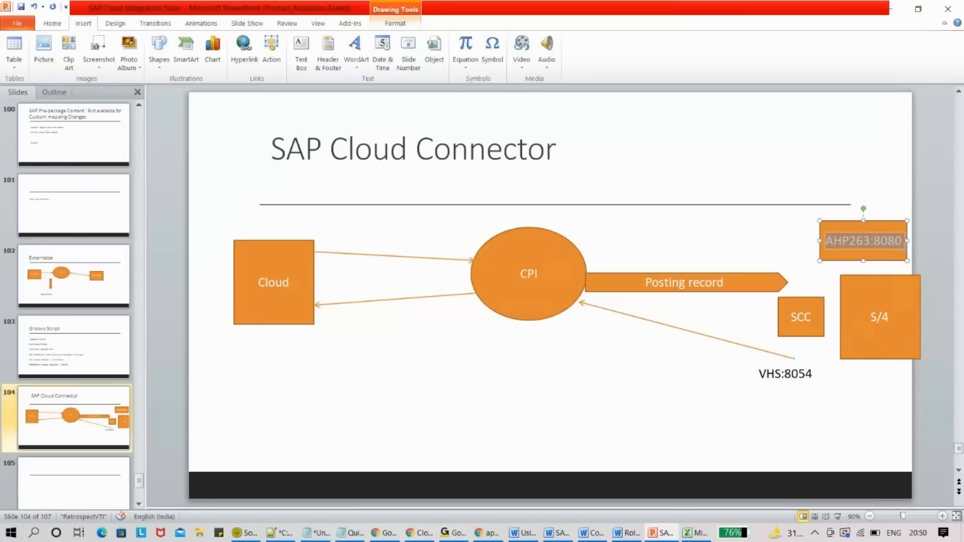
key(alt+Tab)
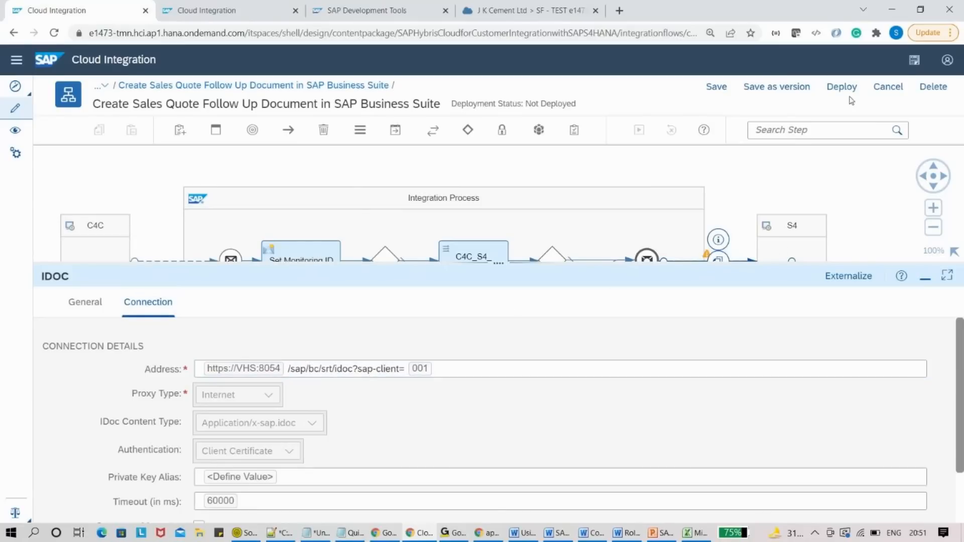
- Discard the unsaved IDOC address change, close the SF test tenant tab, and return to the slide
click(878, 89)
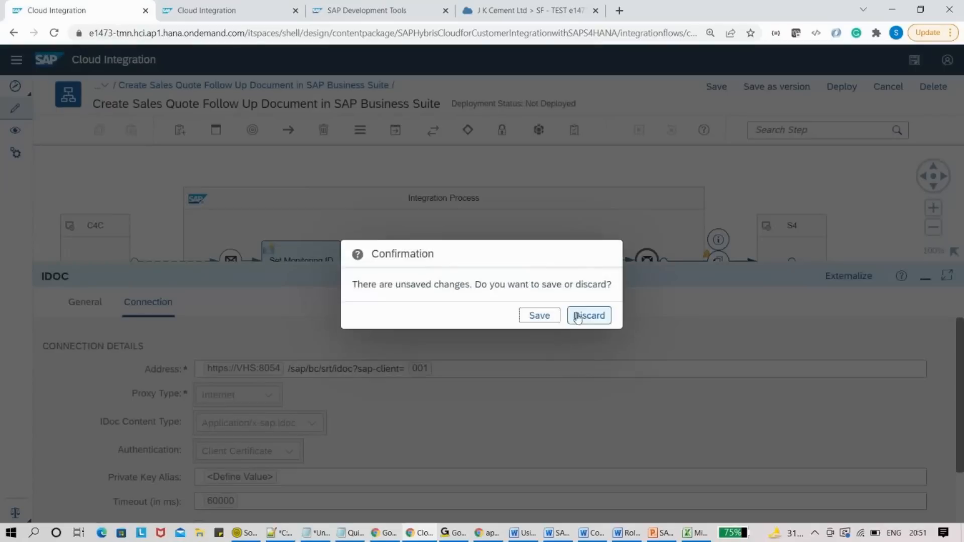
click(587, 314)
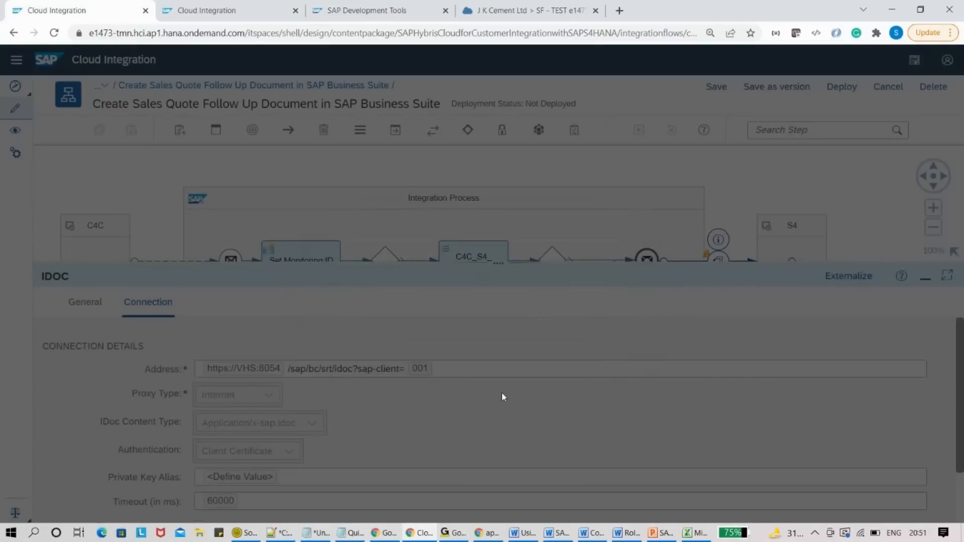
click(596, 10)
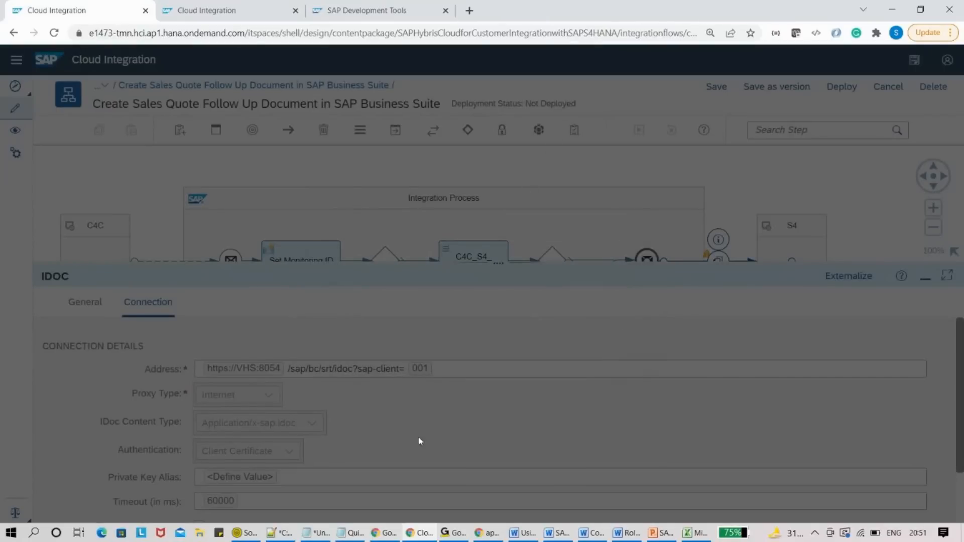
click(656, 535)
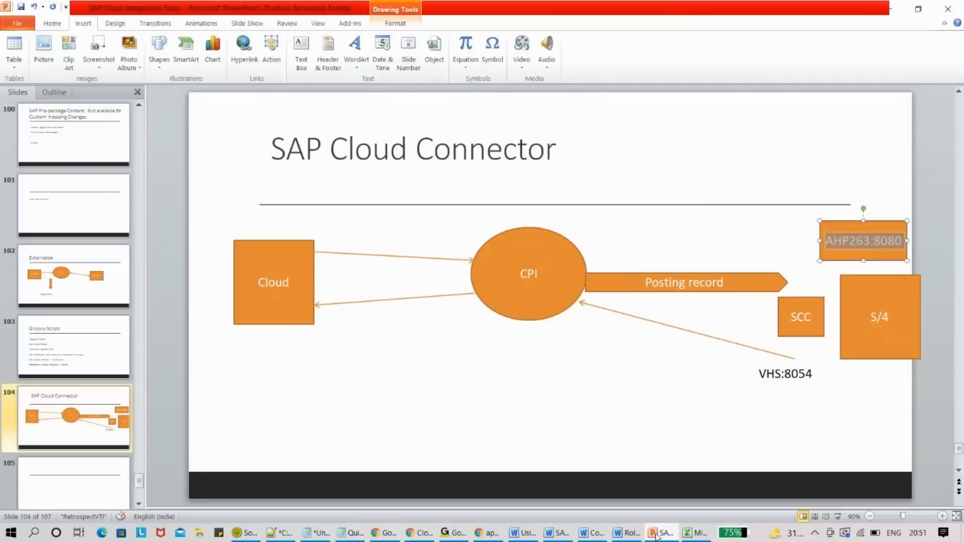
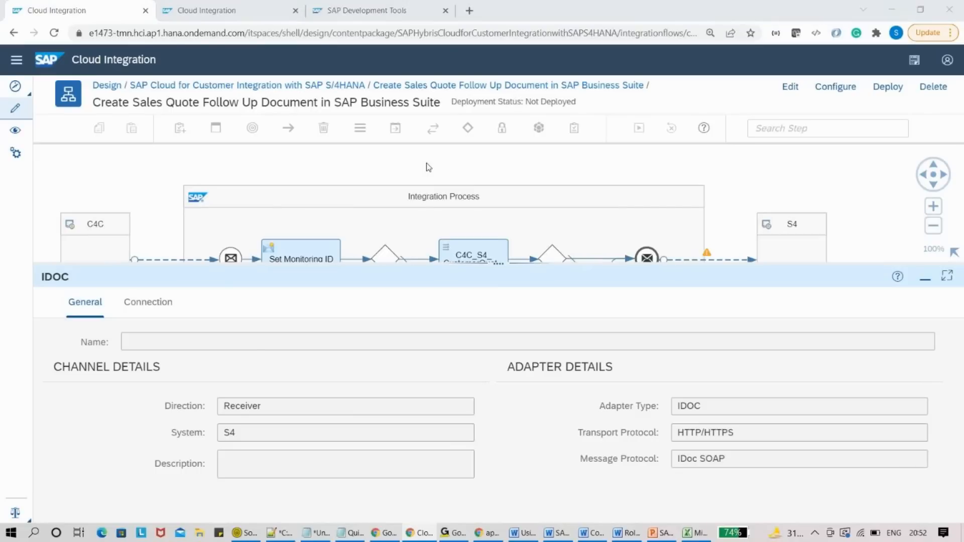
- Switch from the IDOC receiver channel view over to the PowerPoint slides
key(alt+Tab)
- Add a text box reading 'How to store/read/delete message payload in SAP CPI :' under the slide title
click(300, 54)
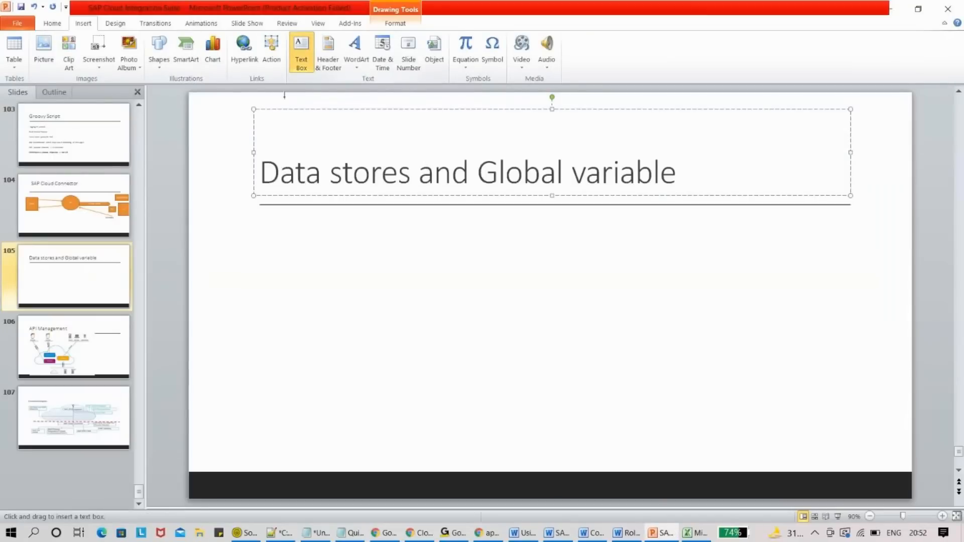
drag(260, 227, 860, 366)
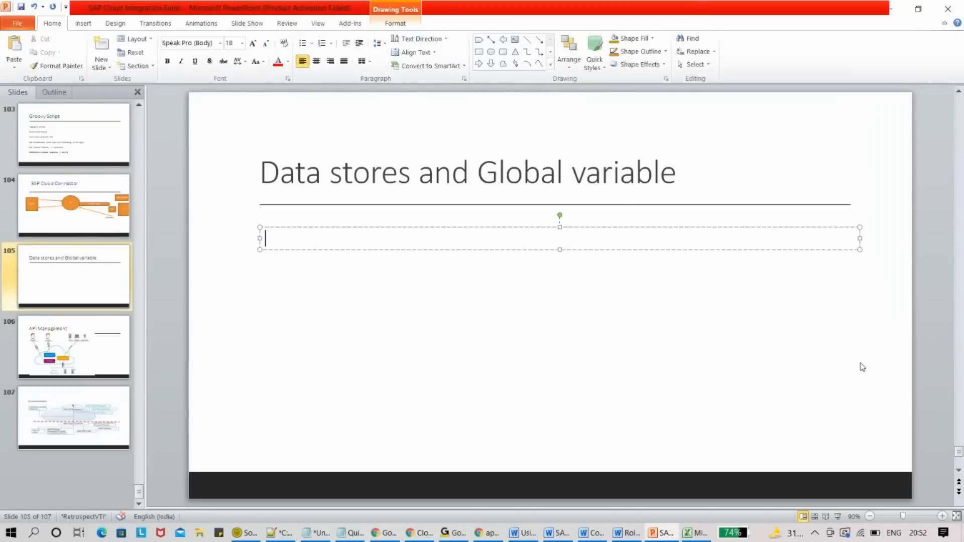
text(How to store/rea)
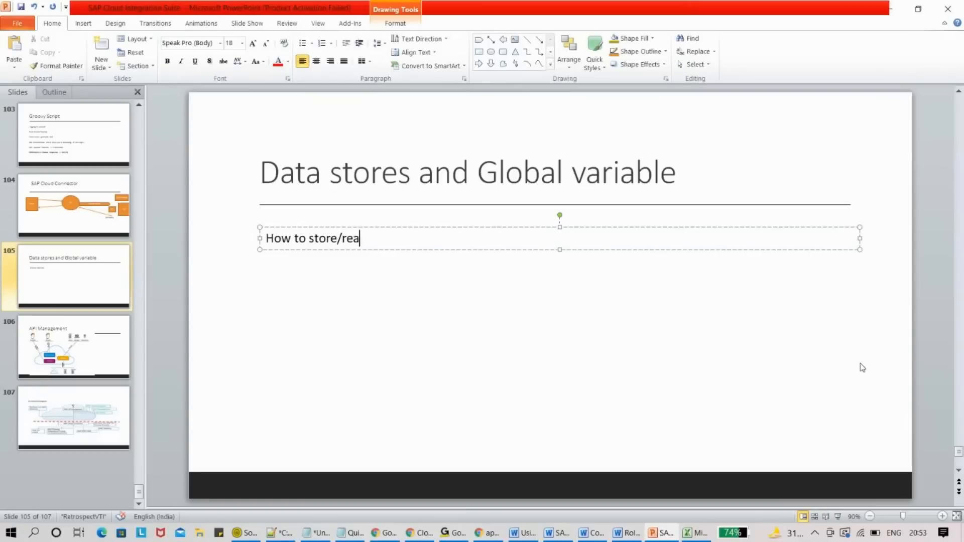
text(d/delete me)
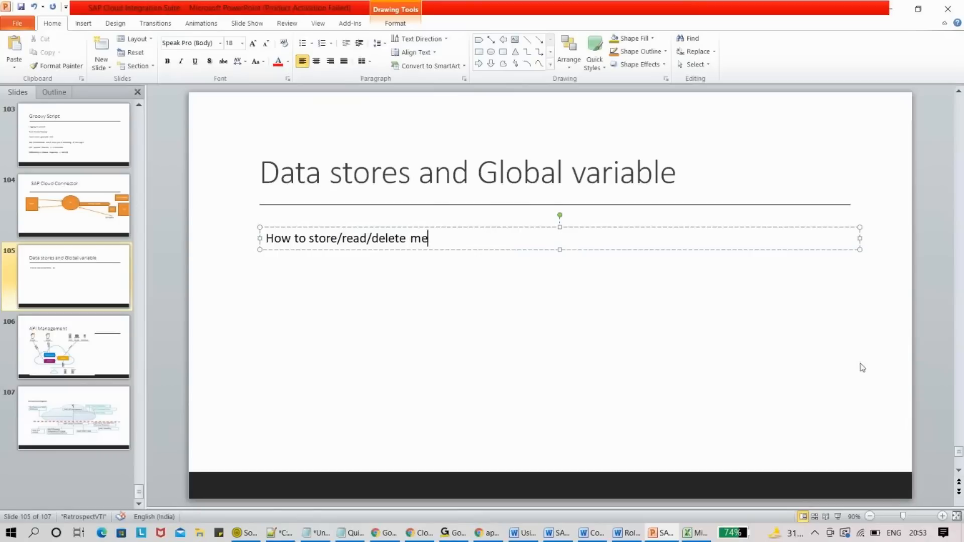
text(ssage payload in SAP CPI)
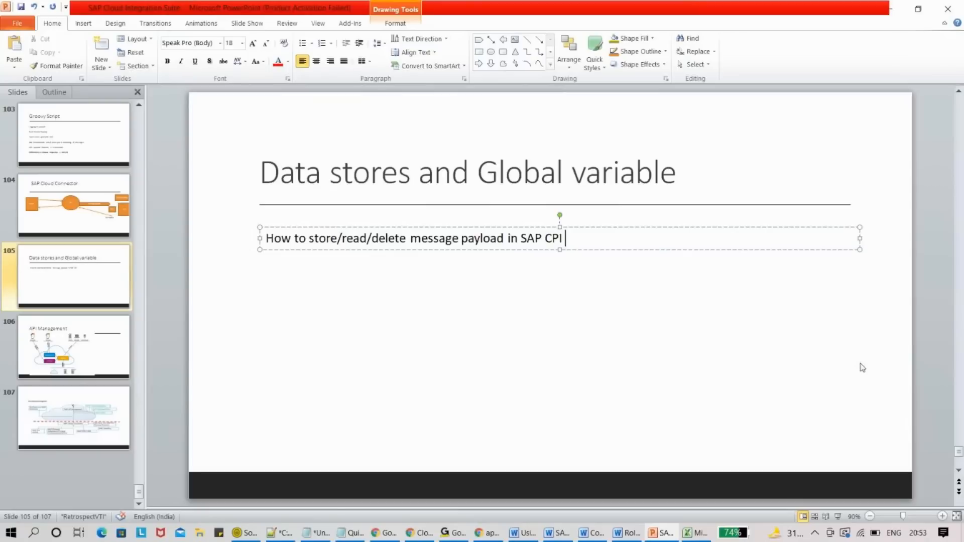
text( :)
key(Return)
key(Return)
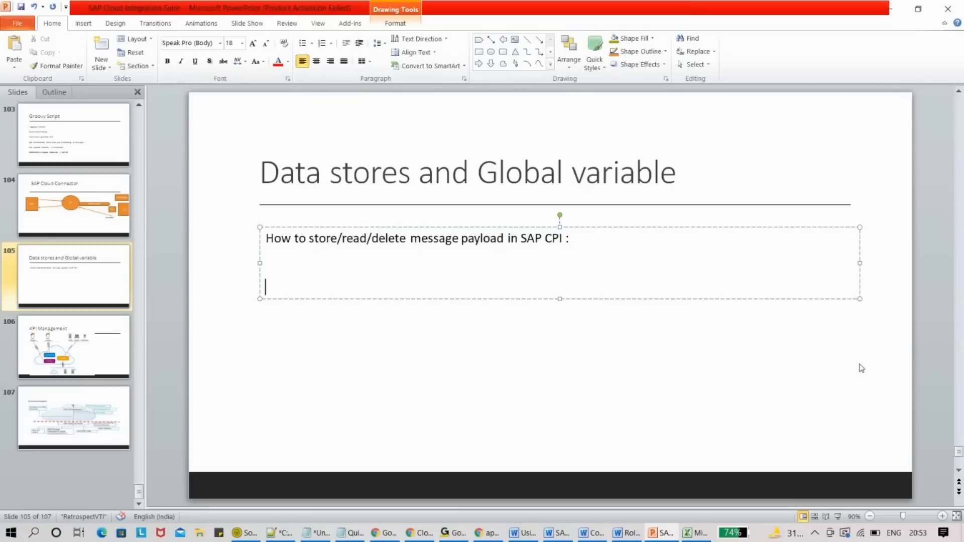
key(alt+Tab)
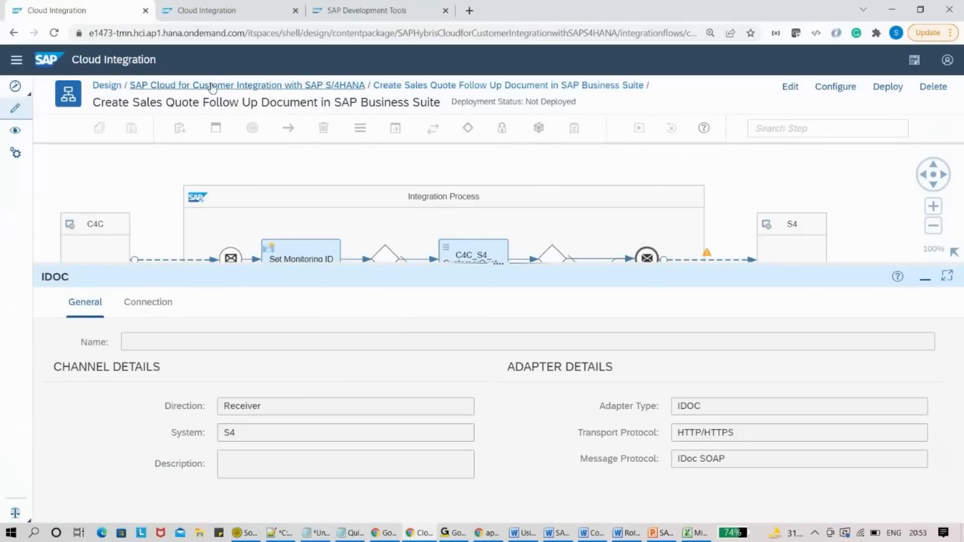
- Filter Design packages by 'zx', open the ZX package in edit mode and list its artifacts
click(307, 81)
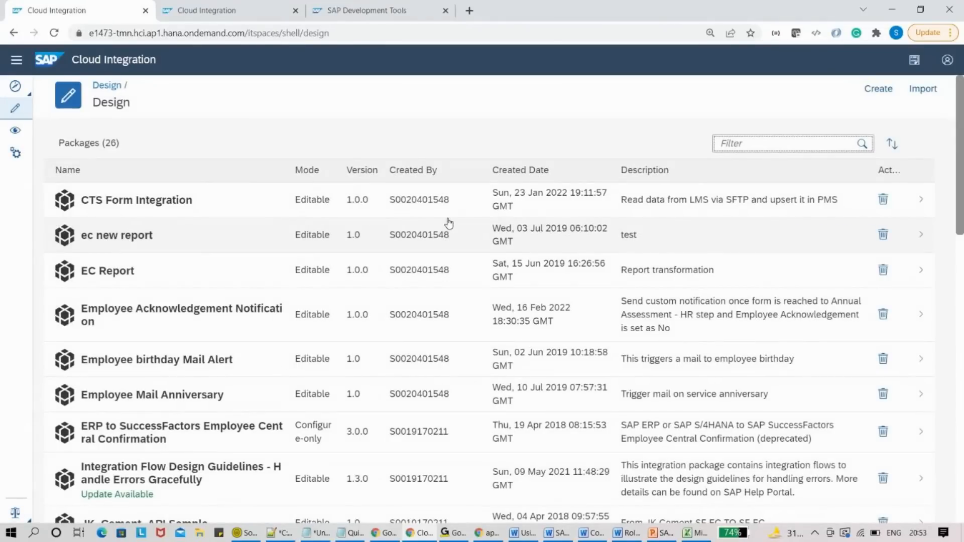
text(zx)
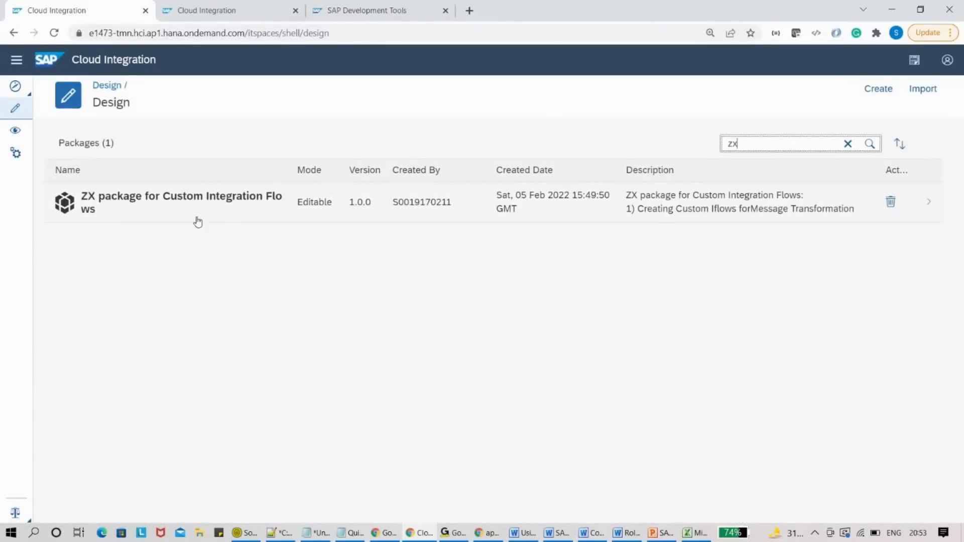
click(181, 208)
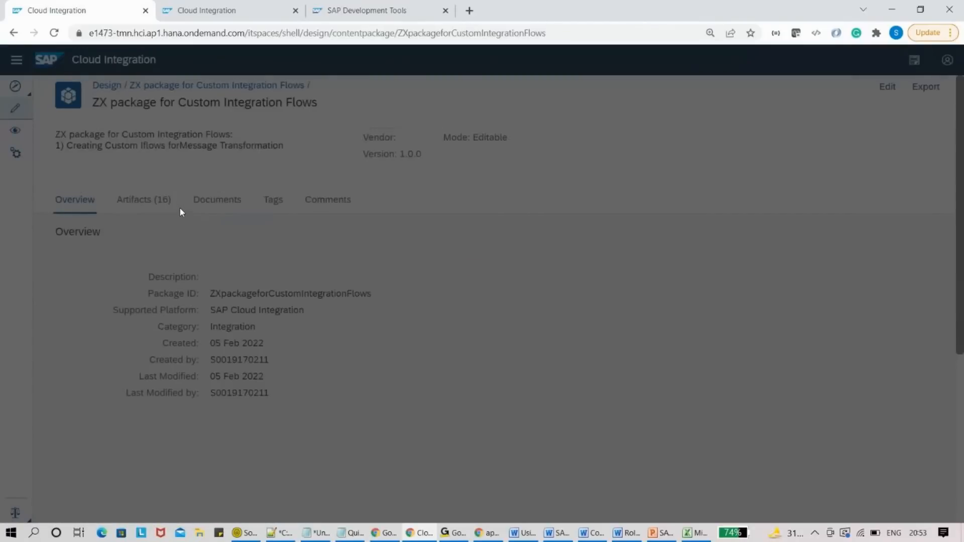
key(Return)
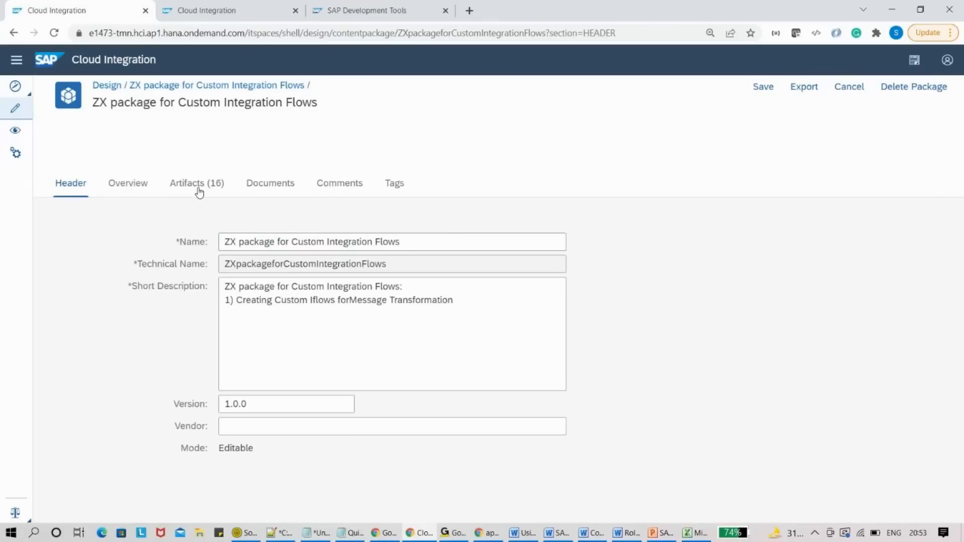
click(199, 192)
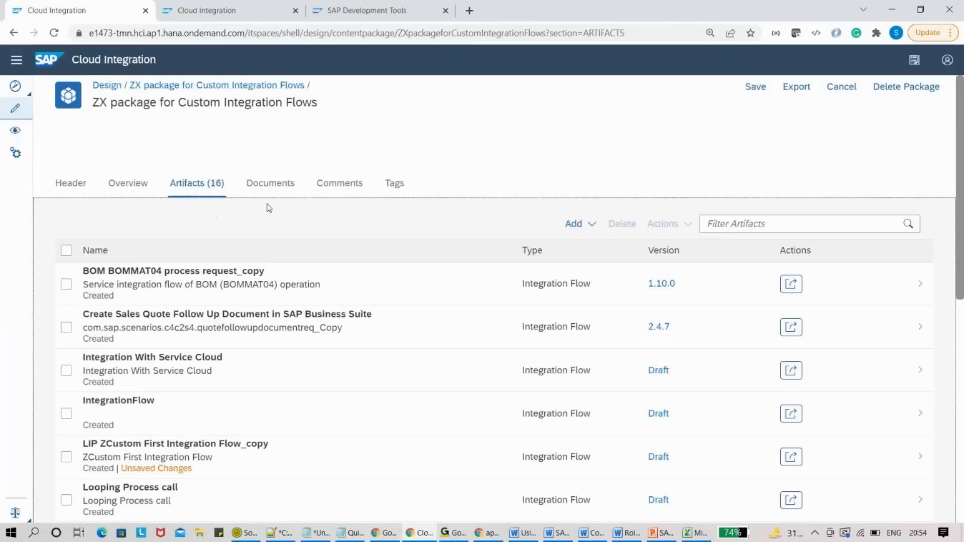
click(576, 224)
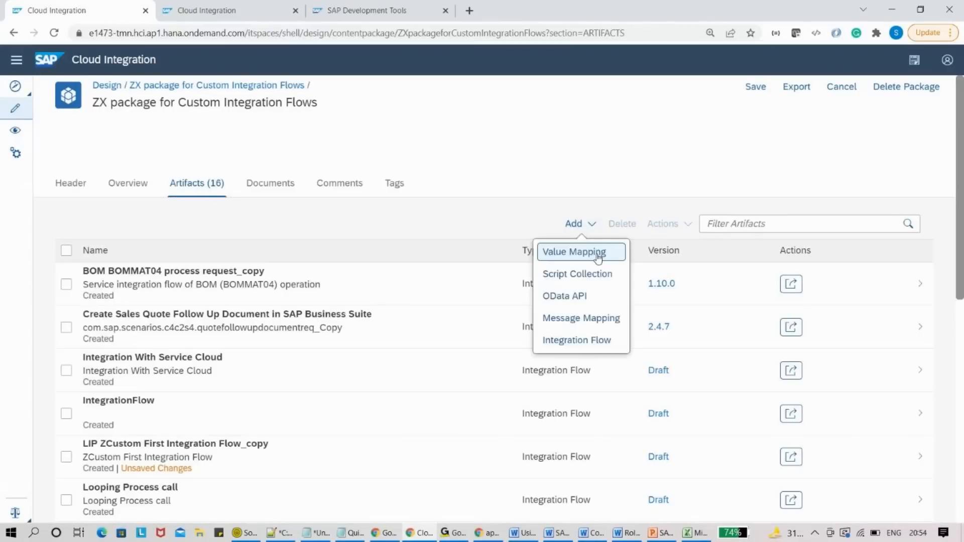
- Add an integration flow named 'DataStore operations', then filter artifacts by 'data' and open it
click(594, 340)
text(DataStot)
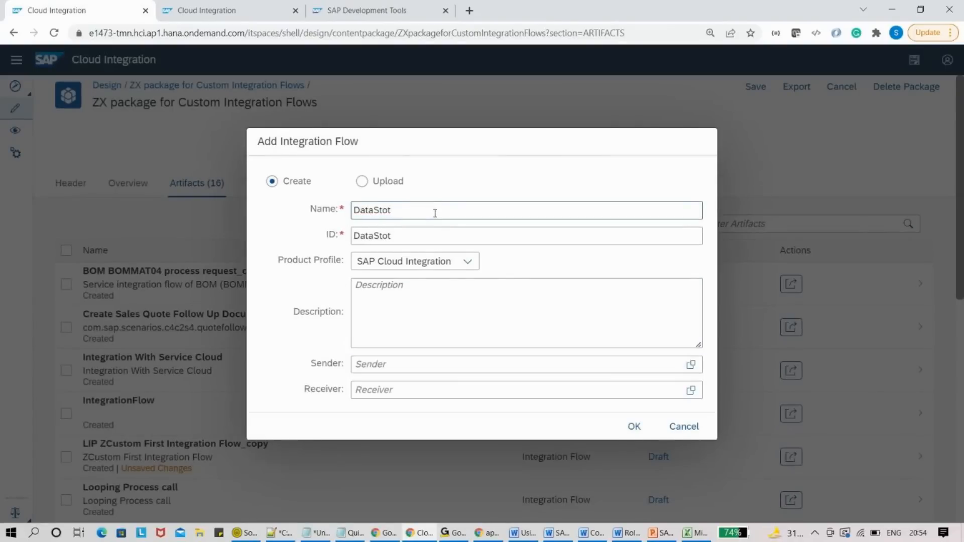
key(BackSpace)
text(re operations)
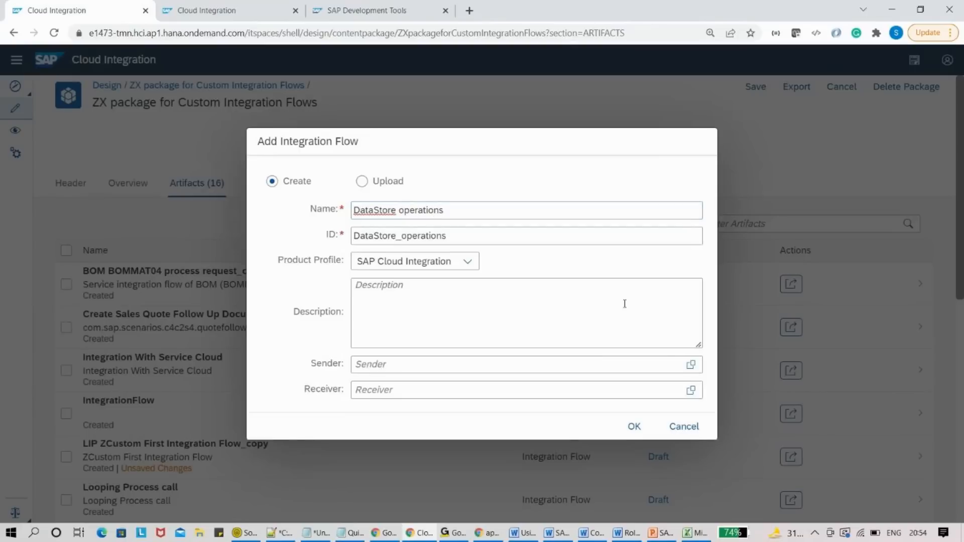
click(618, 426)
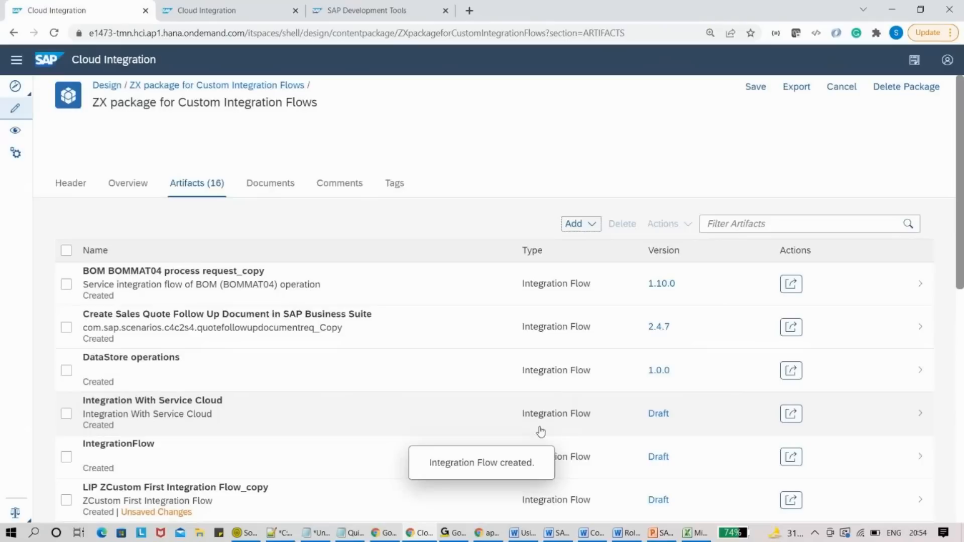
click(728, 226)
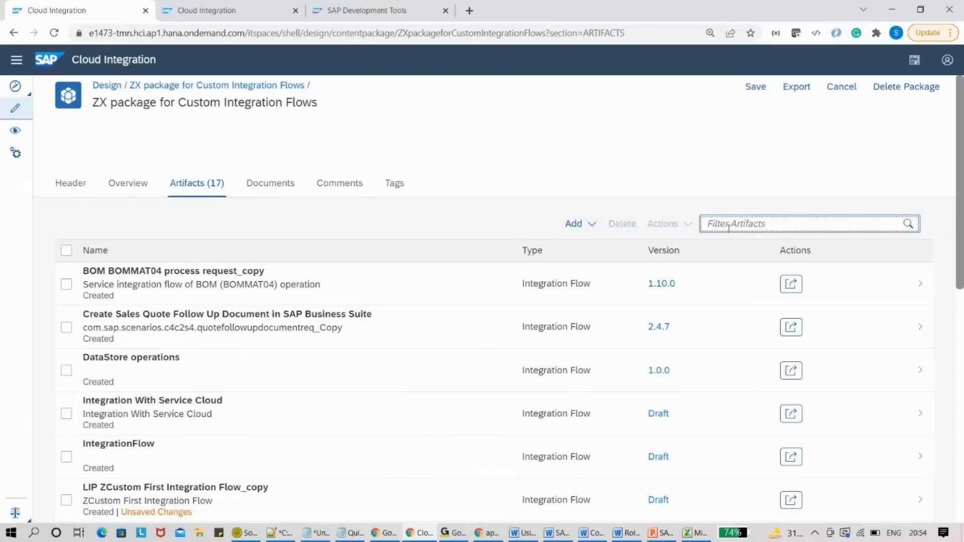
text(data)
click(172, 281)
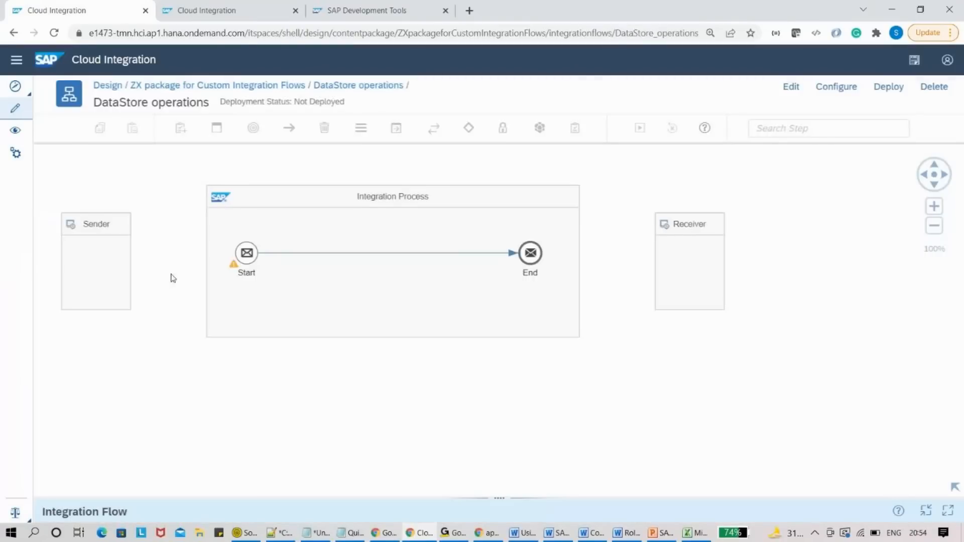
- Make the flow editable and link Sender to Start with a SOAP 1.x channel at /datastoretest
click(791, 86)
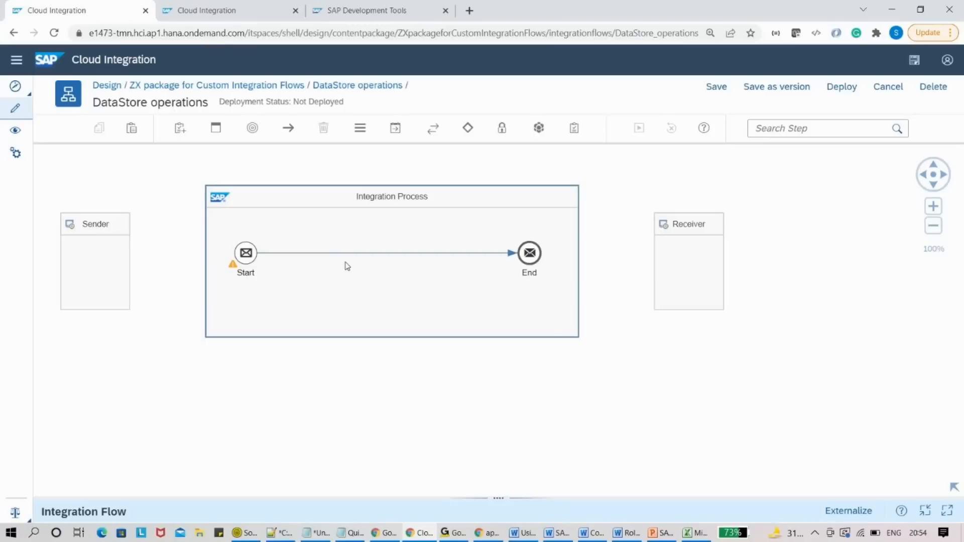
click(93, 263)
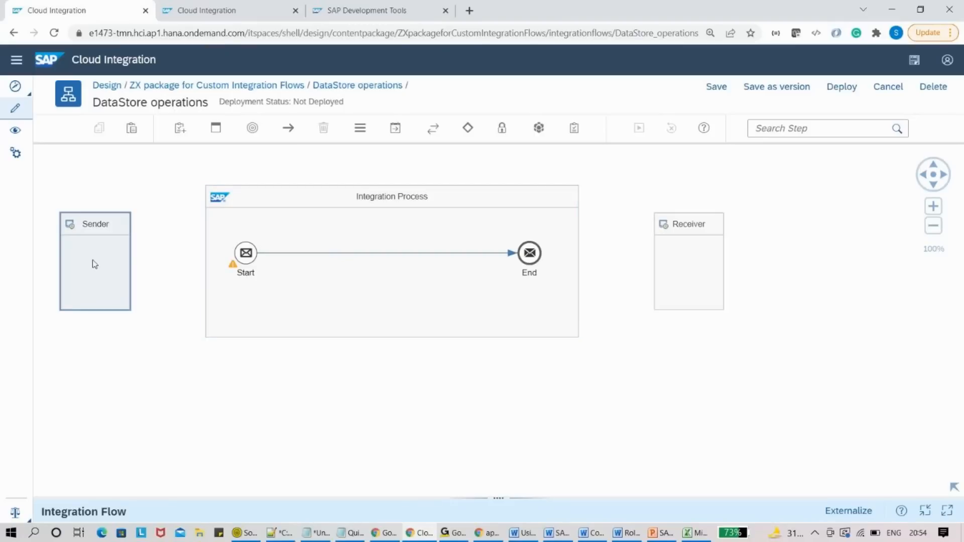
drag(145, 261, 246, 253)
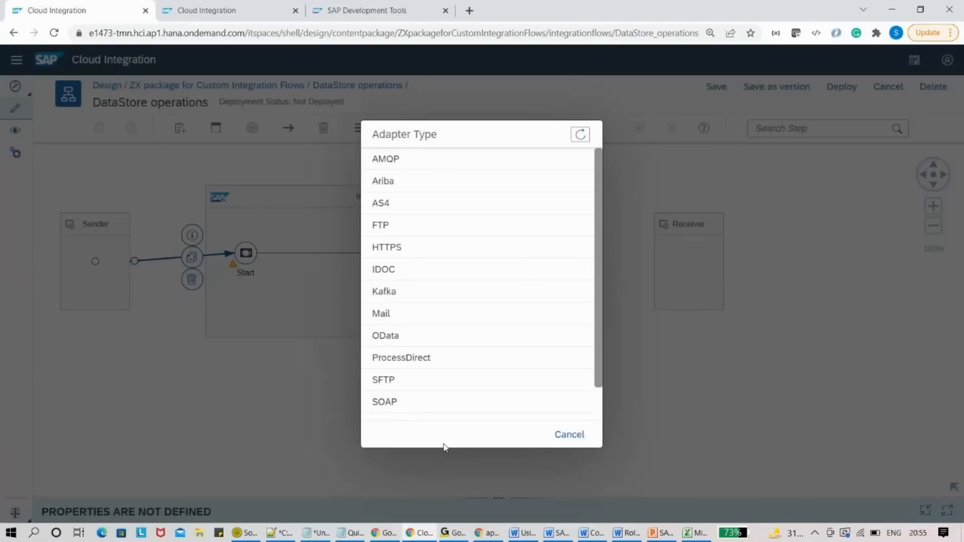
click(423, 405)
click(398, 182)
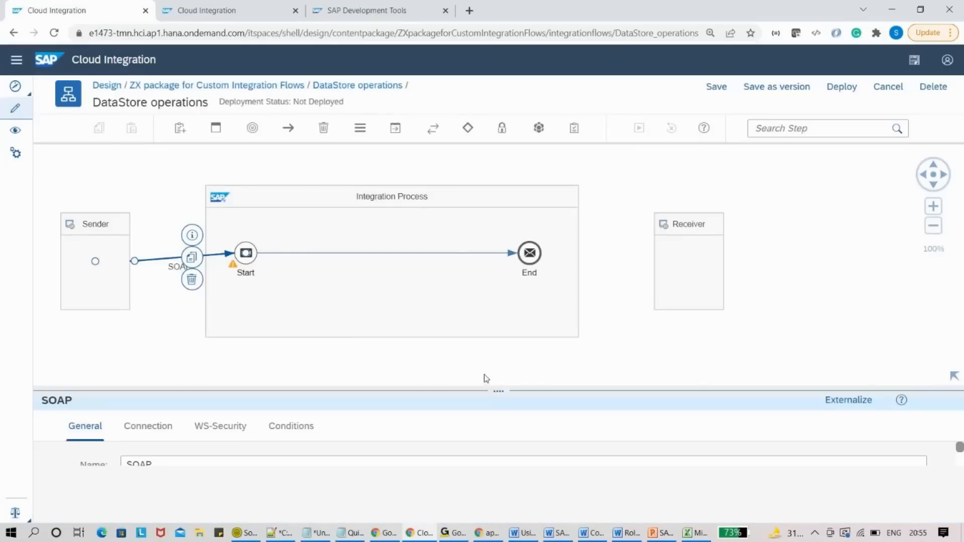
click(140, 397)
click(240, 457)
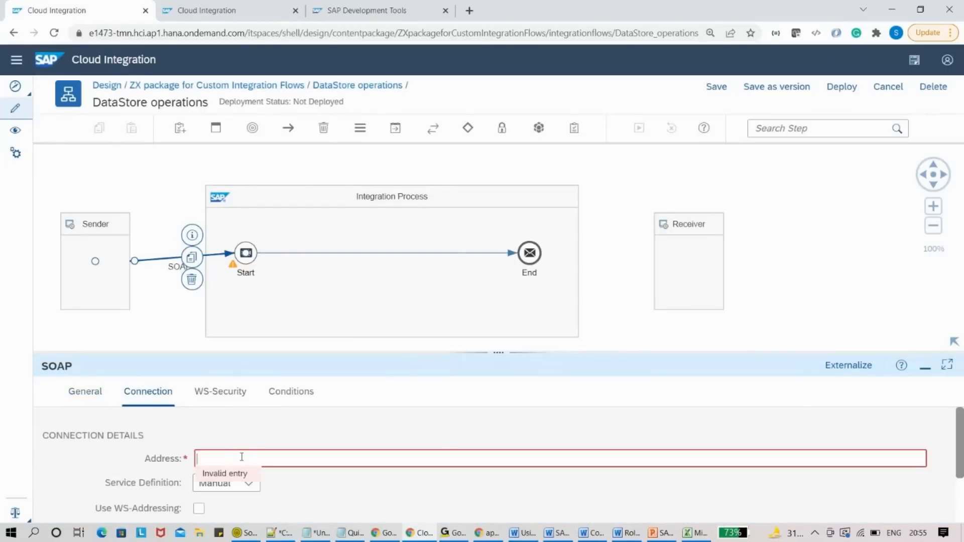
text(/datastorelest)
- Place a Write data store step on the Start-to-End connection
click(538, 128)
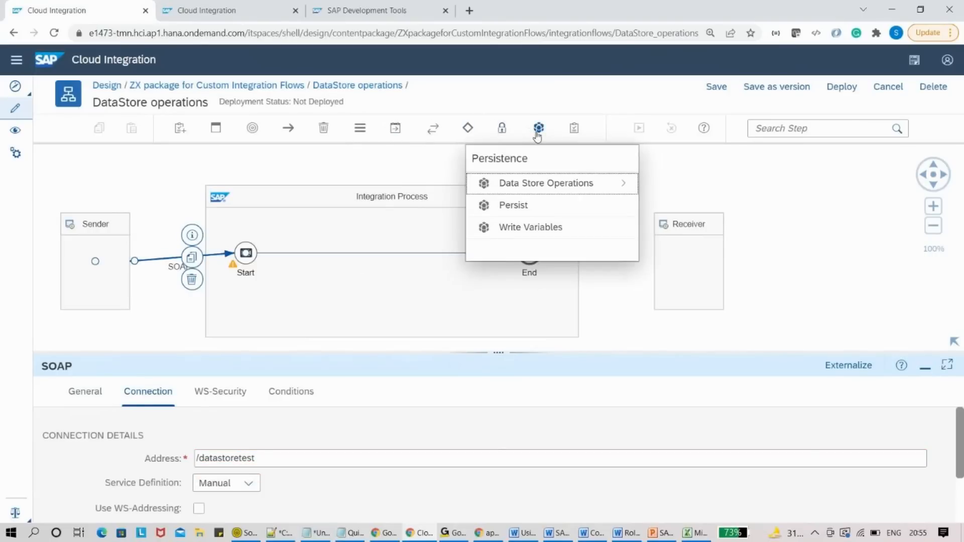
click(583, 190)
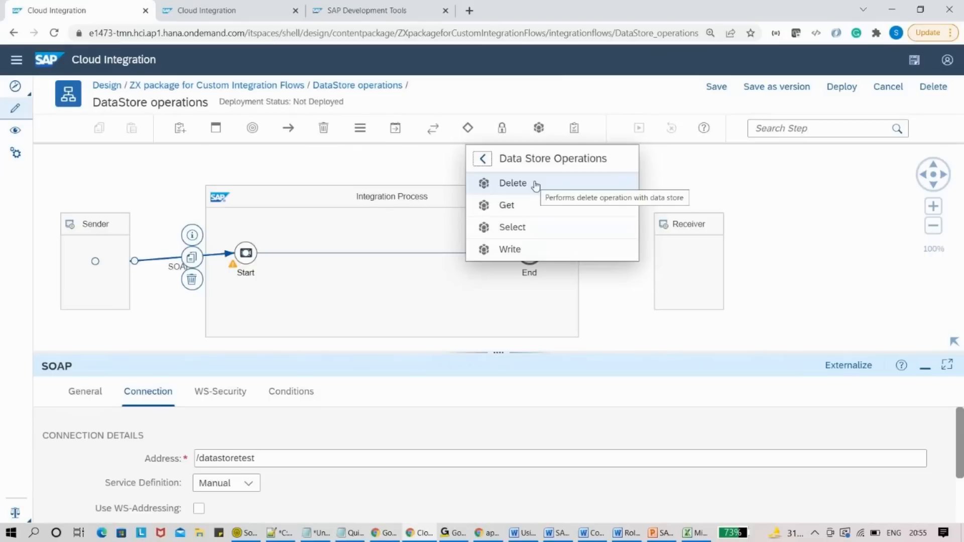
click(531, 251)
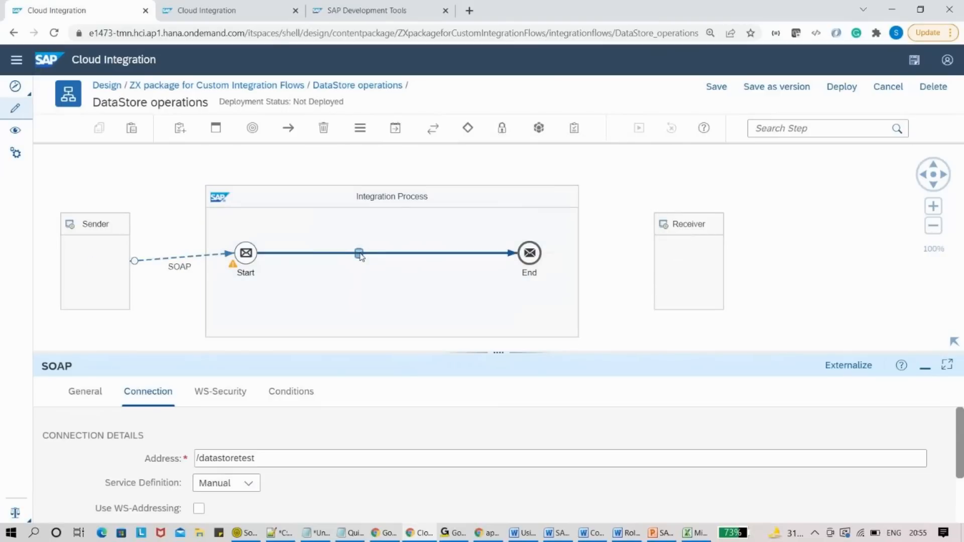
click(361, 256)
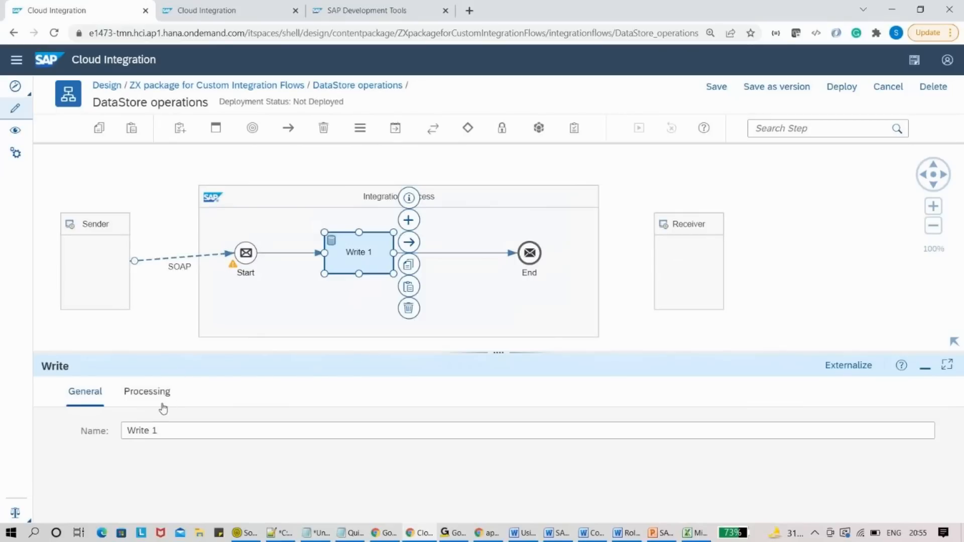
- Set the Write step's Data Store Name to OrderPayload on the Processing tab
click(161, 392)
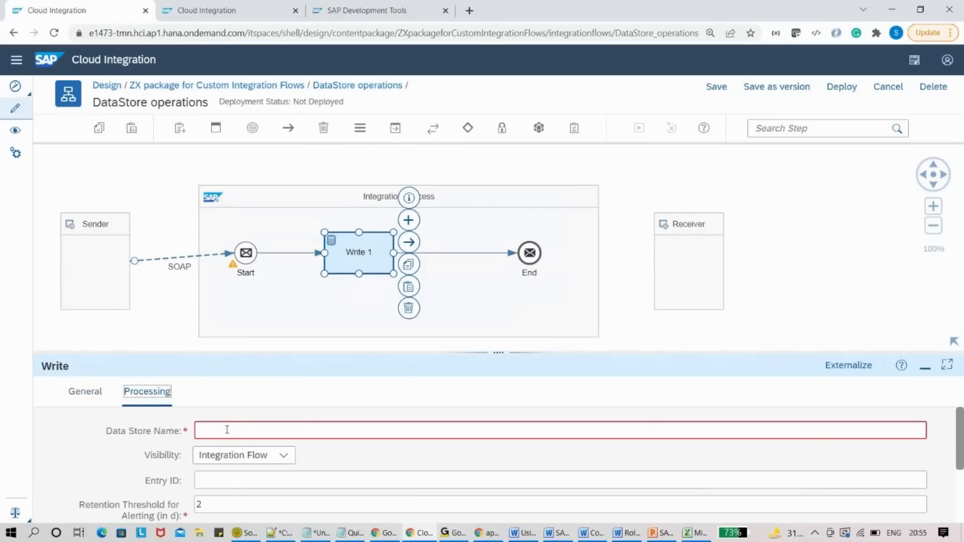
drag(457, 351, 469, 316)
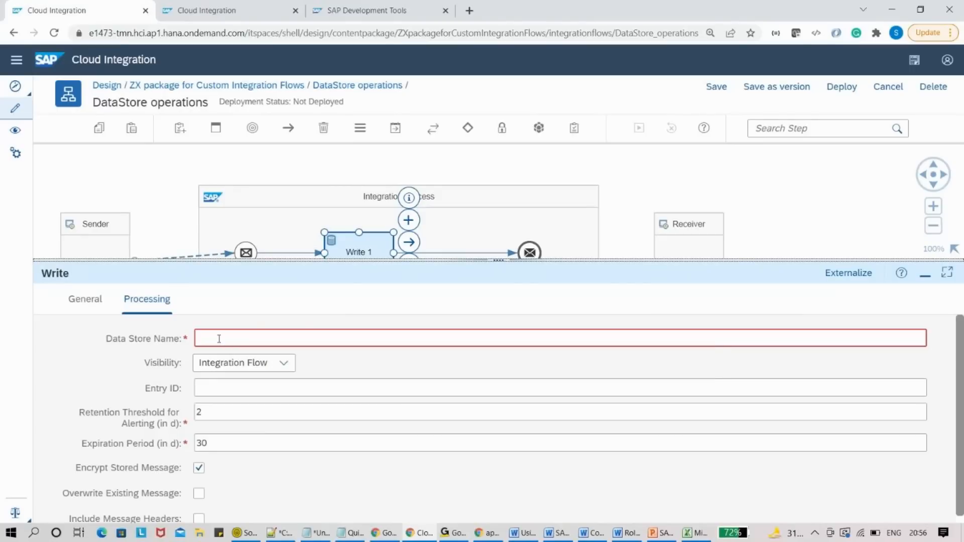
click(218, 345)
text(order)
key(ctrl+a)
key(BackSpace)
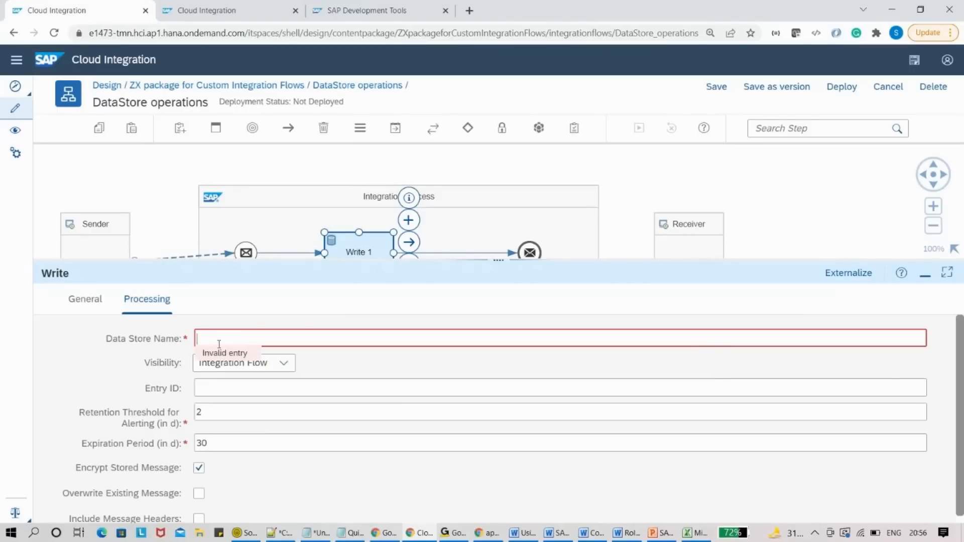
text(OrderPayloadf)
key(BackSpace)
- Set the data store visibility to Global and begin the entry ID with 'ID'
click(282, 363)
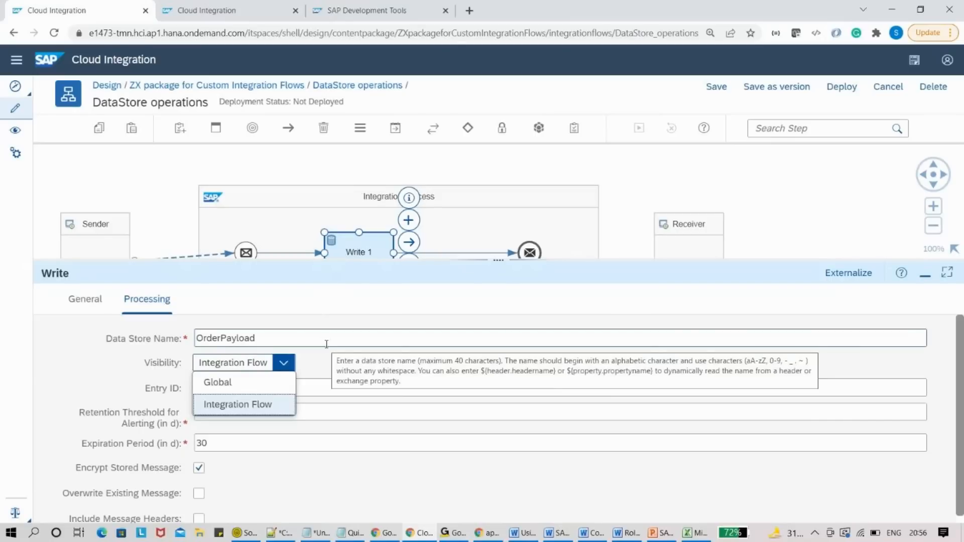
click(268, 383)
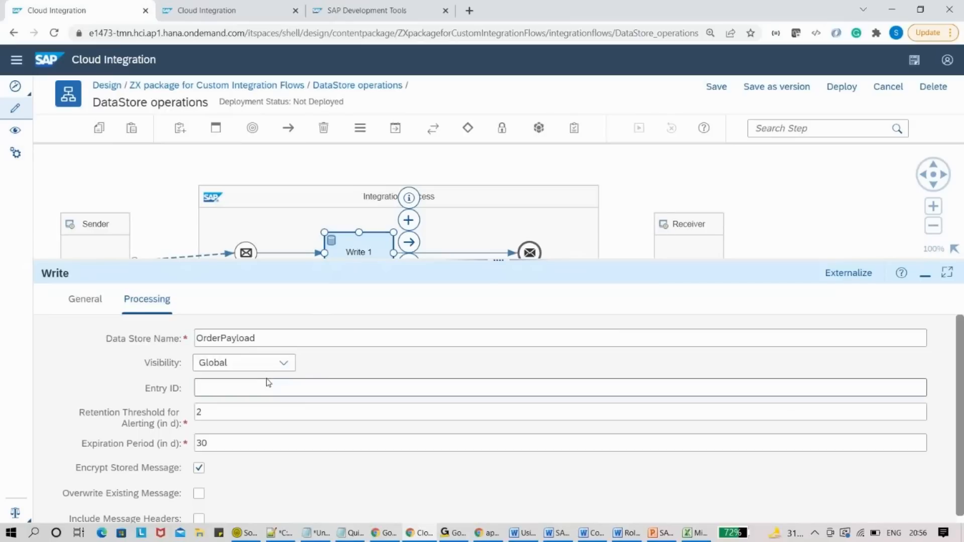
mouse_move(267, 383)
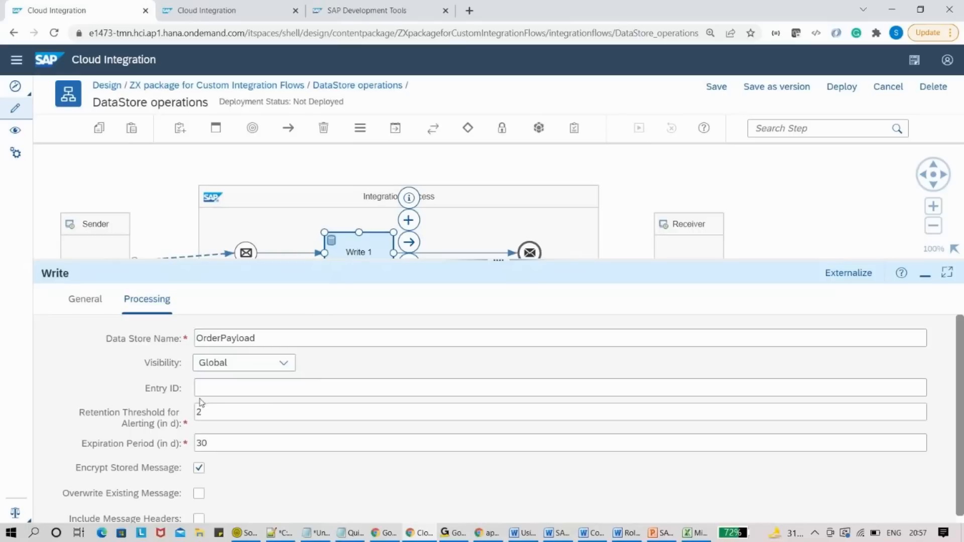
click(221, 396)
text(ID)
- Copy OrderPayload from the data store name into the entry ID, making ID_OrderPayload
double_click(263, 339)
key(ctrl+c)
click(254, 389)
key(ctrl+v)
- Paste OrderPayload into the untitled Notepad notes, then return to the flow
double_click(269, 338)
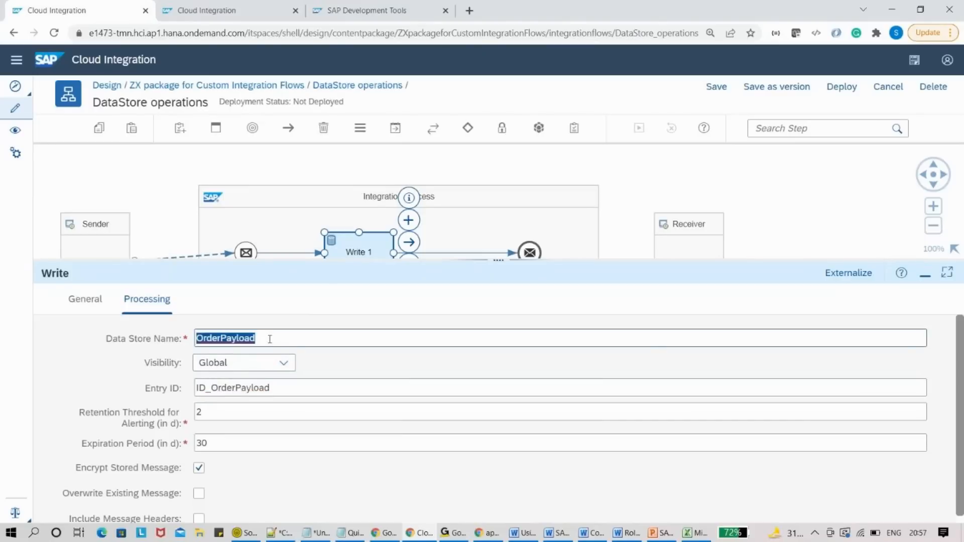
click(342, 535)
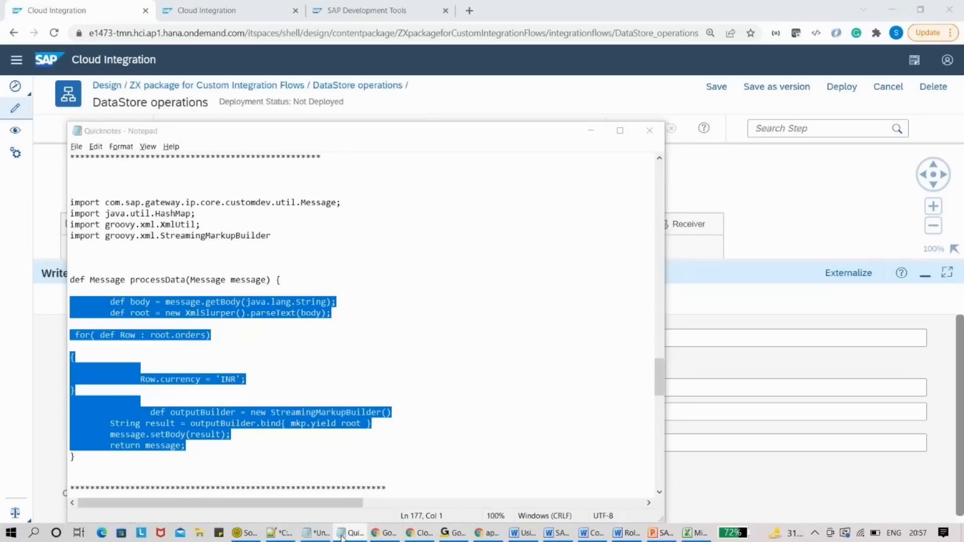
click(315, 533)
key(ctrl+v)
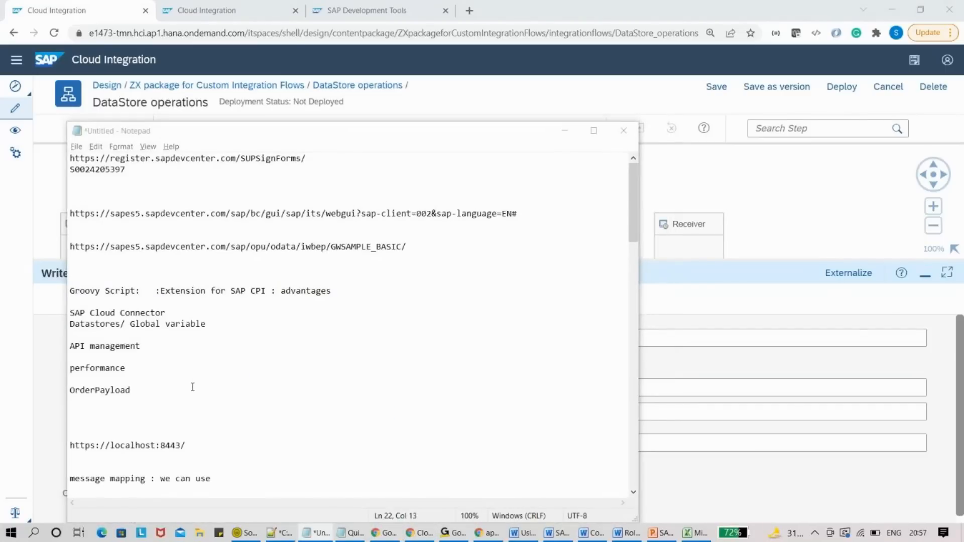
key(alt+Tab)
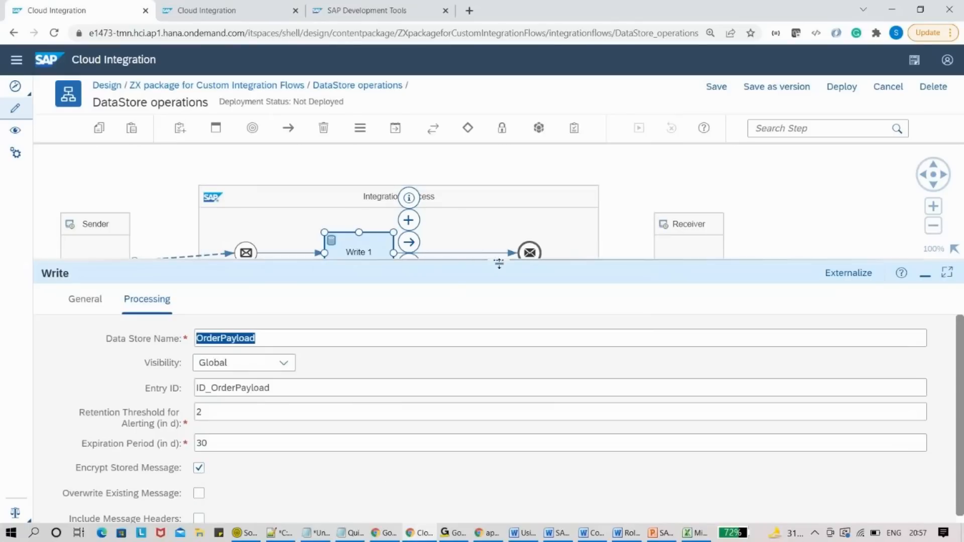
- Save the DataStore operations flow and deploy it, confirming the prompt
drag(499, 256, 485, 175)
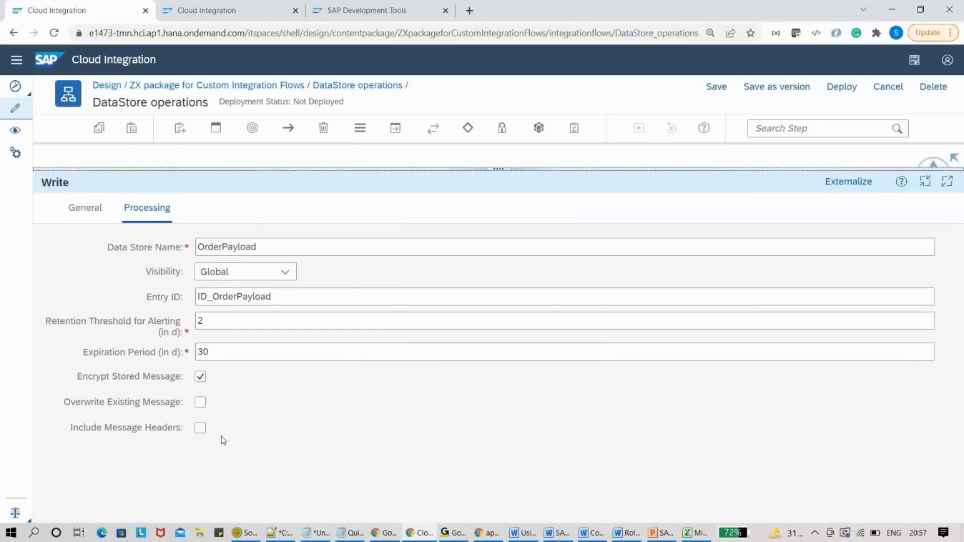
click(713, 90)
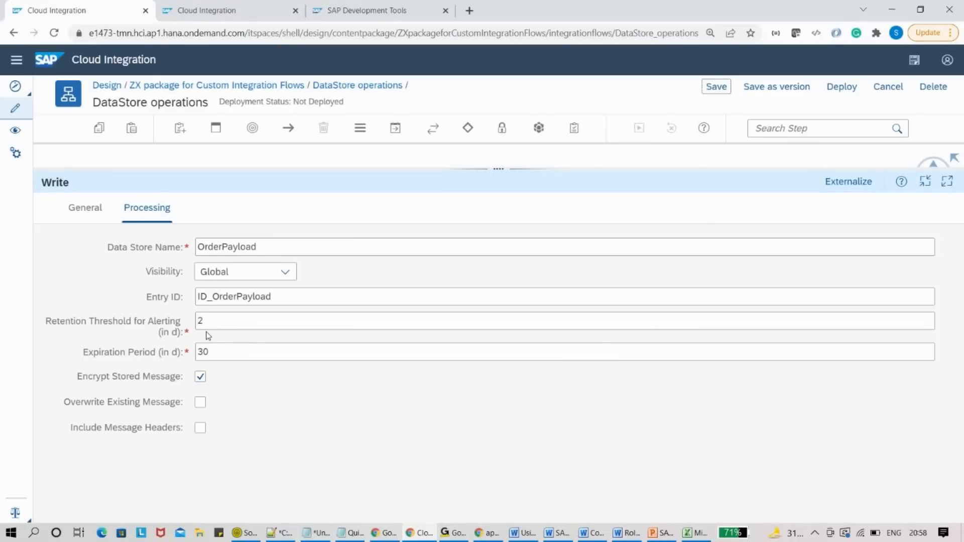
click(837, 91)
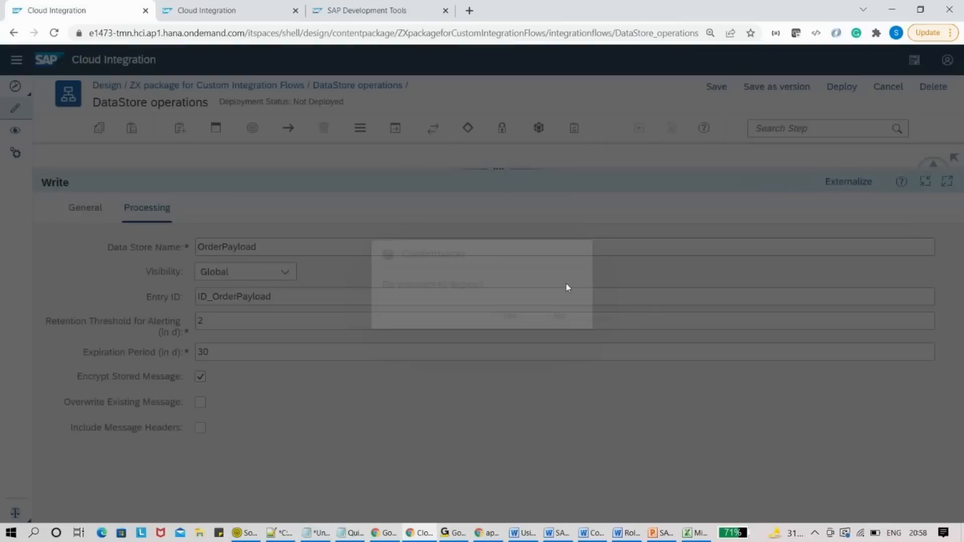
click(517, 311)
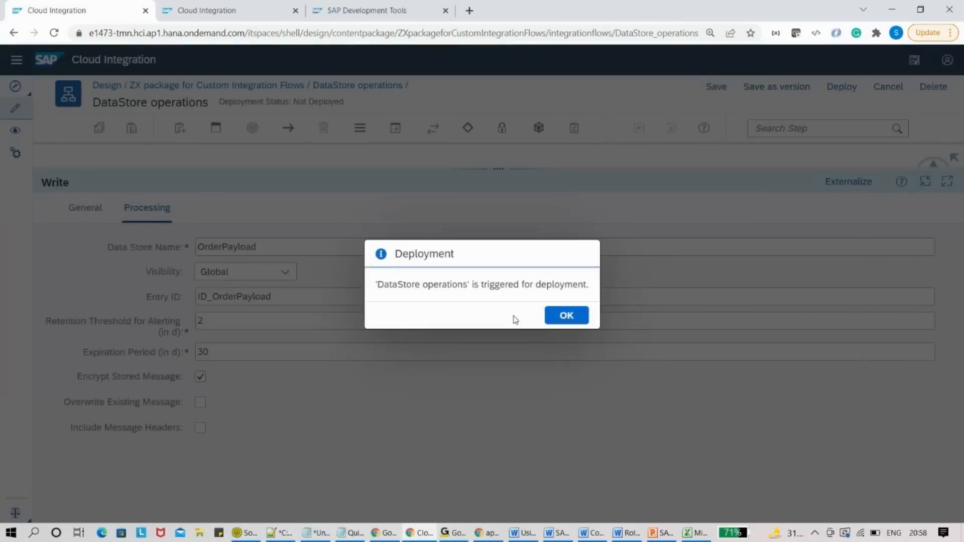
- Check the flow's Deployment Status and open its started artifact in Manage Integration Content
click(577, 312)
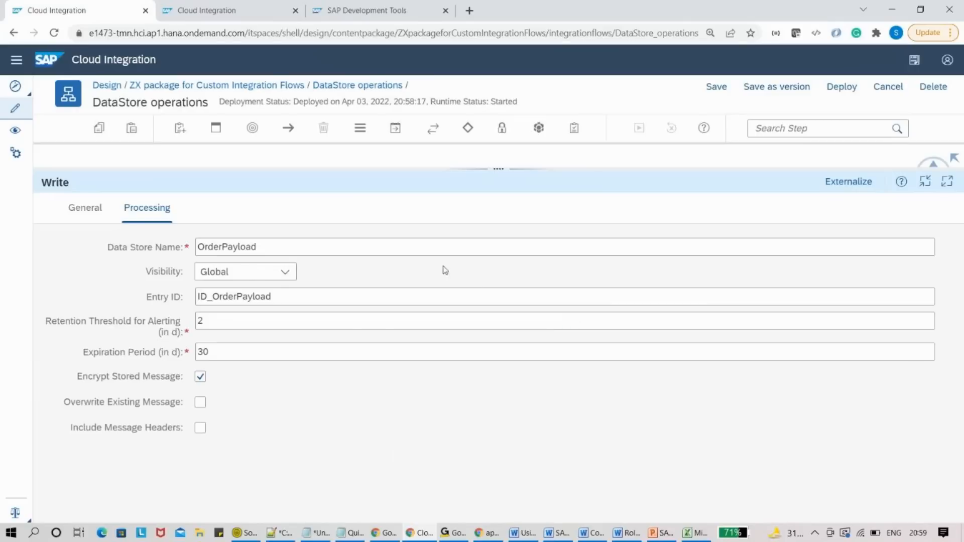
drag(315, 168, 360, 313)
click(631, 202)
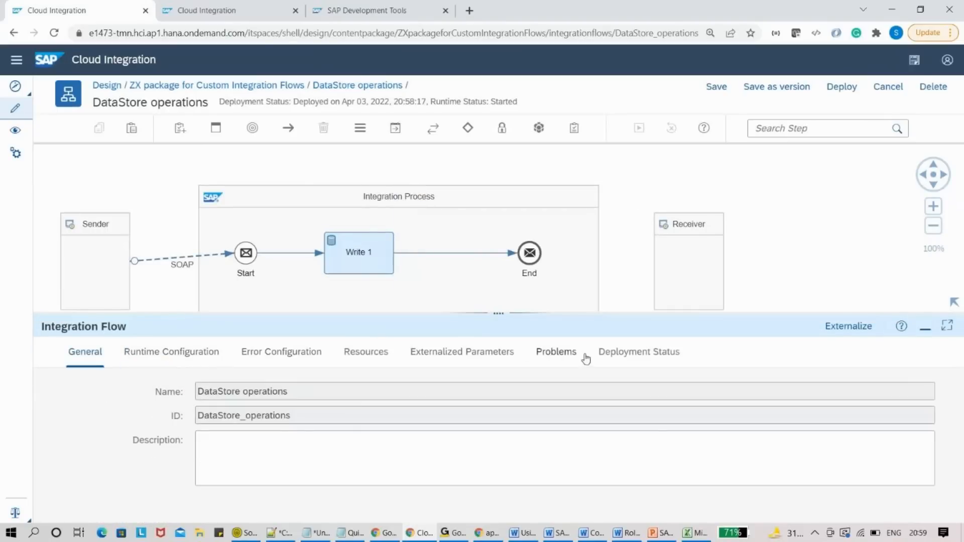
click(613, 352)
click(358, 385)
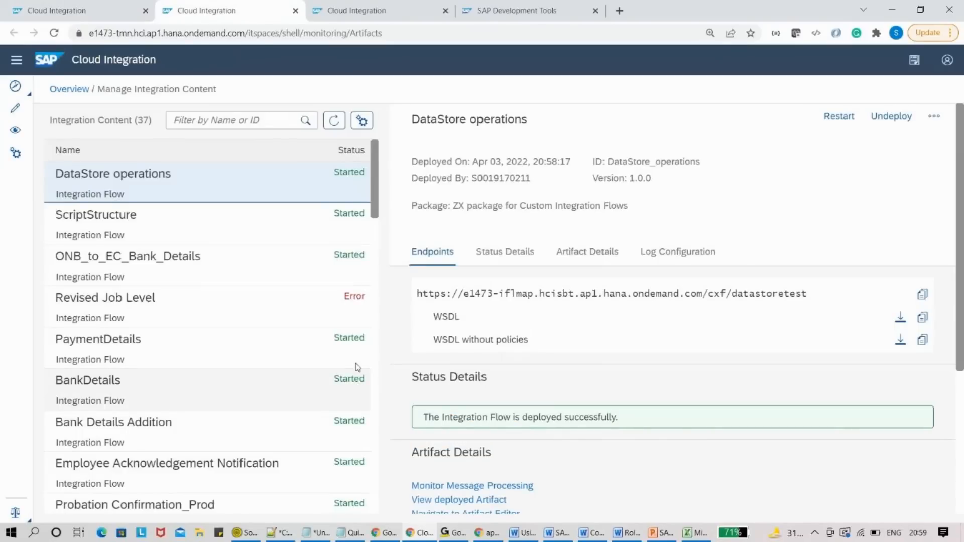
- Copy the datastoretest endpoint URL, change the log level to Trace, and open Monitor Message Processing
click(926, 303)
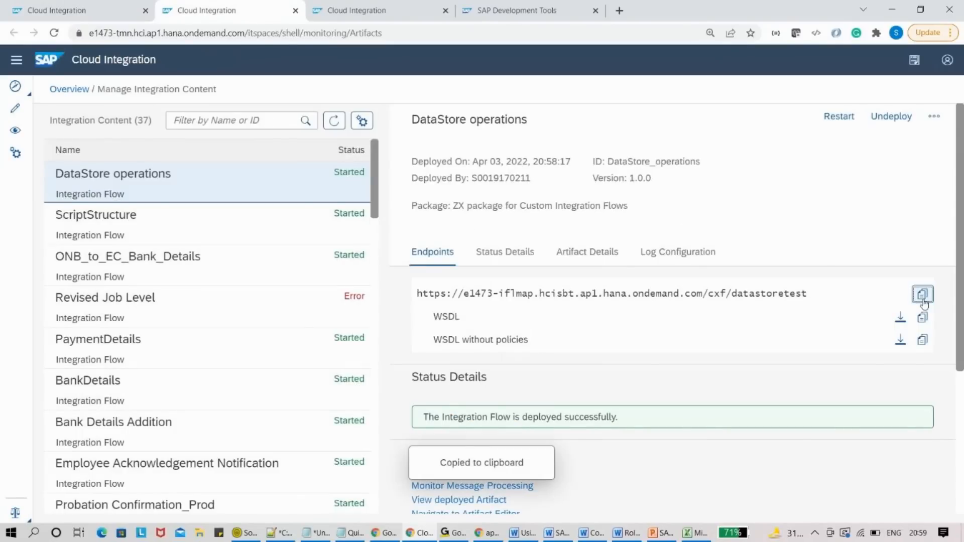
scroll(929, 307, down, 2)
click(516, 472)
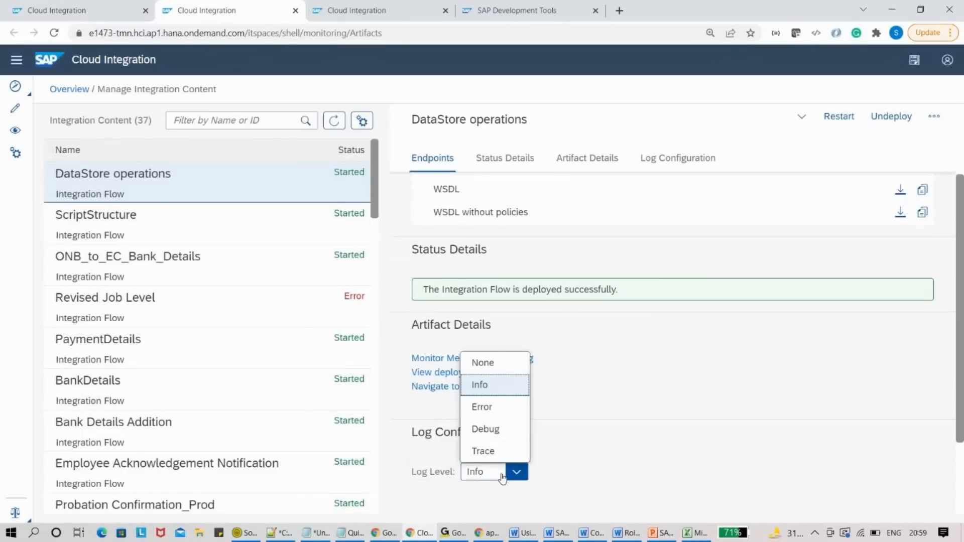
click(488, 448)
click(552, 326)
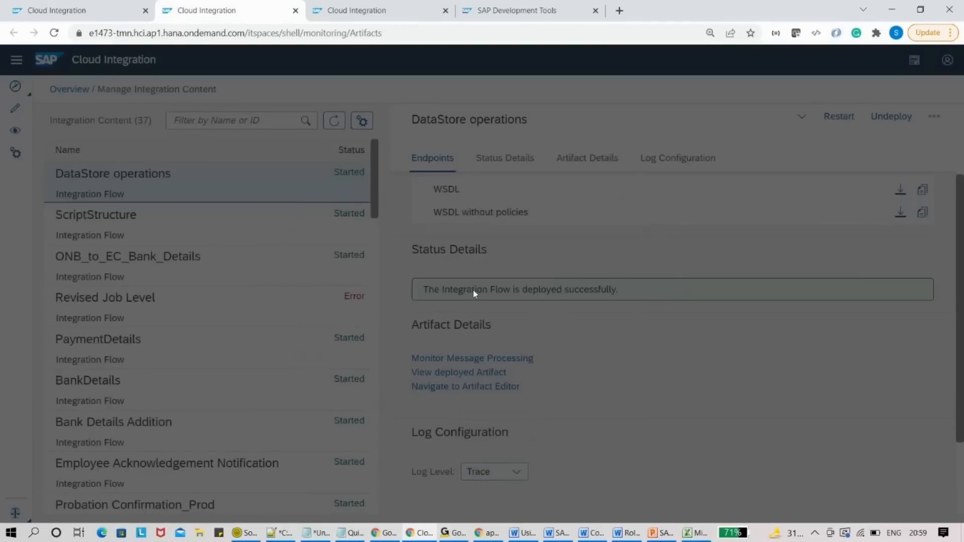
click(453, 359)
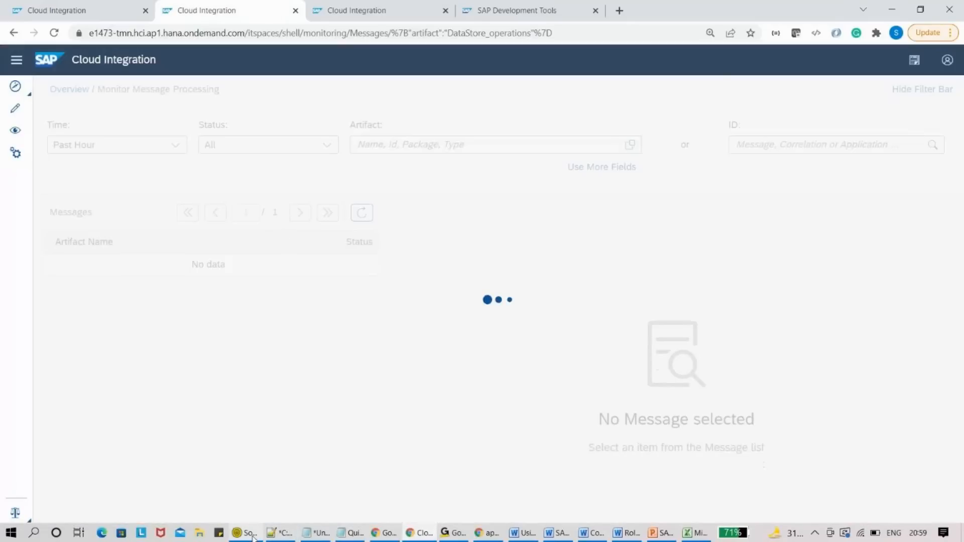
- Paste the datastoretest URL into the SoapUI request, submit the order, and refresh the monitor
click(256, 535)
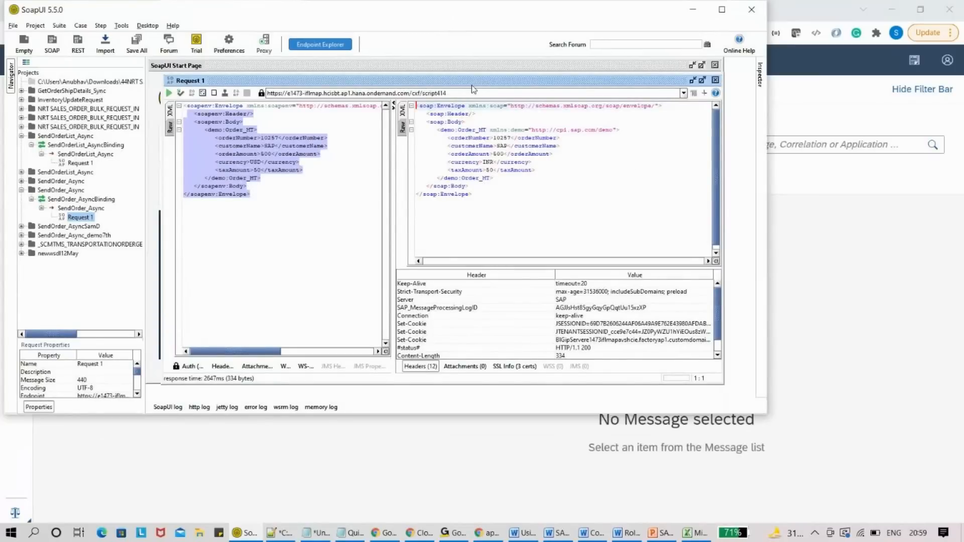
triple_click(473, 94)
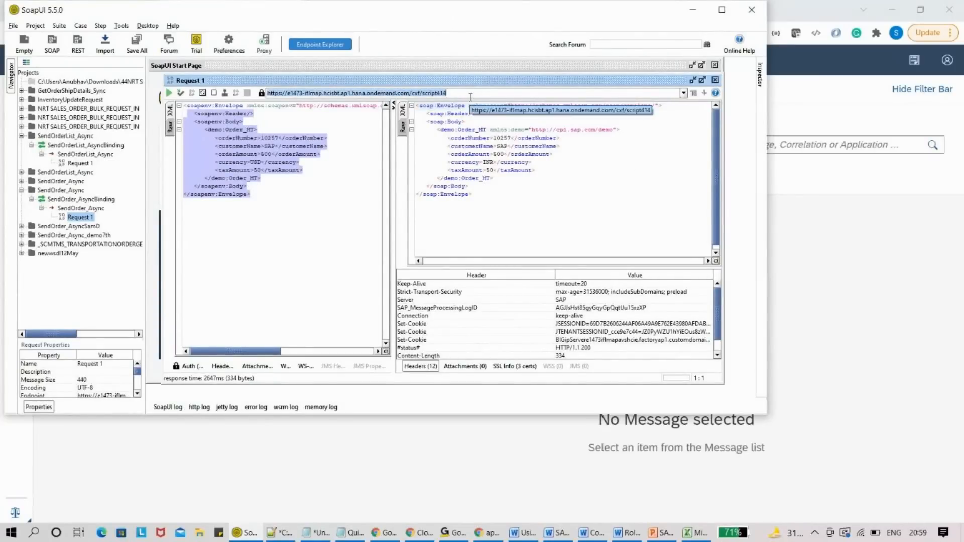
key(ctrl+v)
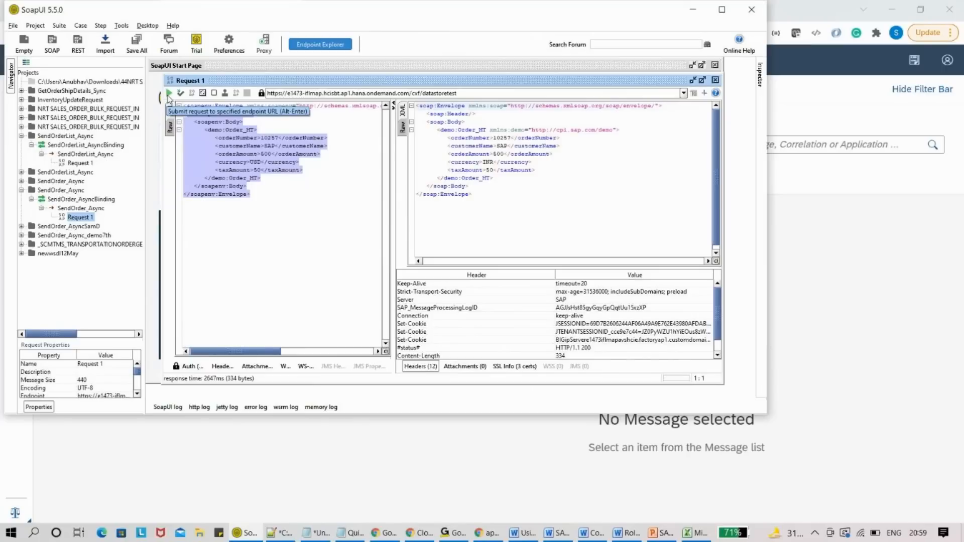
click(170, 94)
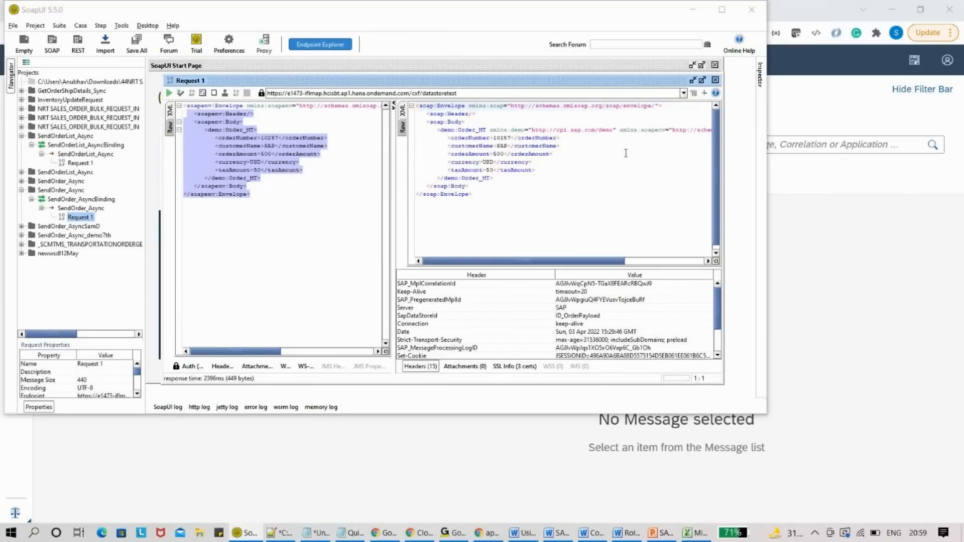
key(alt+Tab)
click(360, 214)
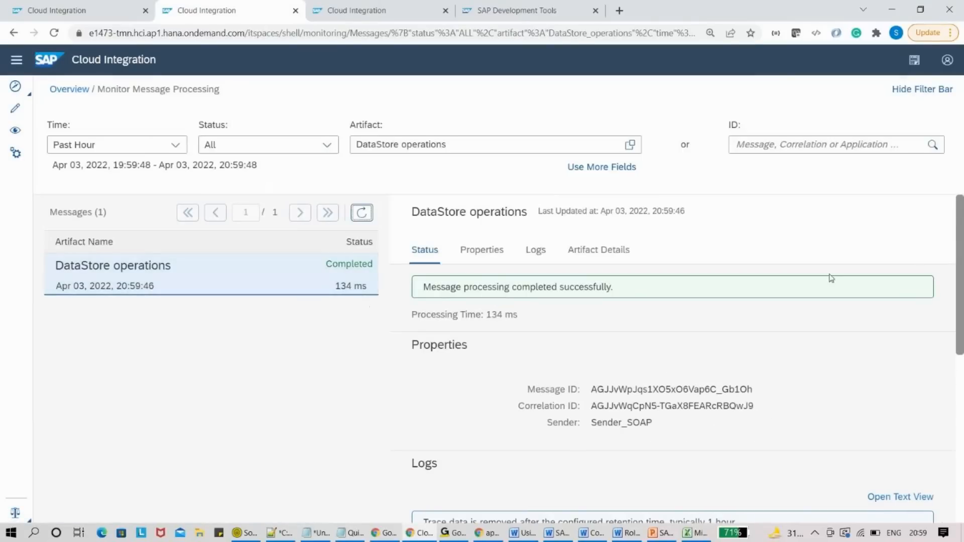
- Open the message's Trace processing run through Write 1, then go back to the monitoring Overview
scroll(962, 280, down, 2)
scroll(962, 280, down, 3)
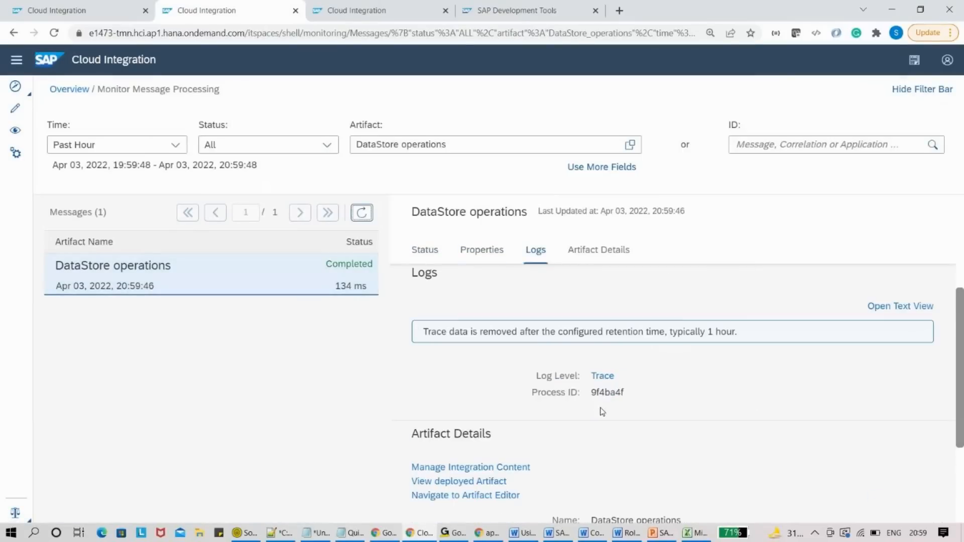
click(601, 379)
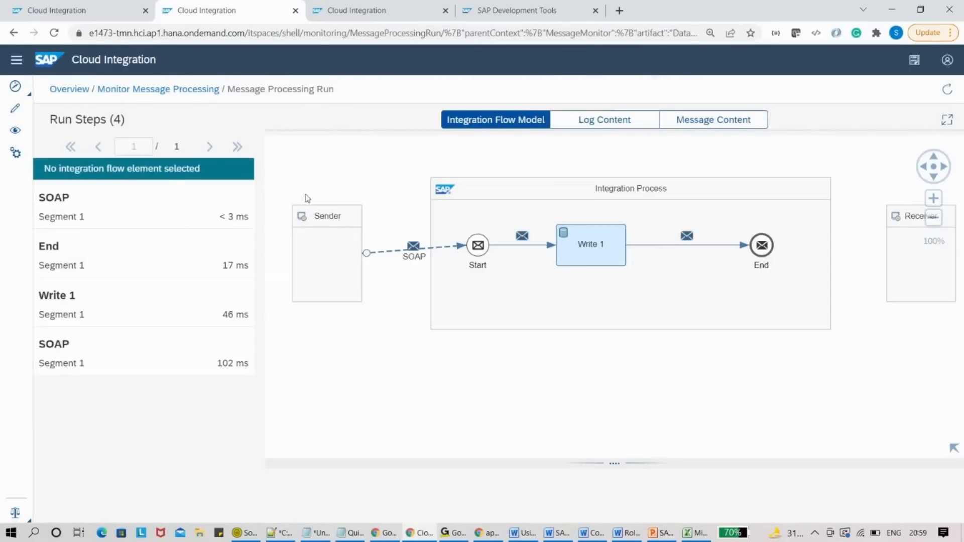
click(21, 131)
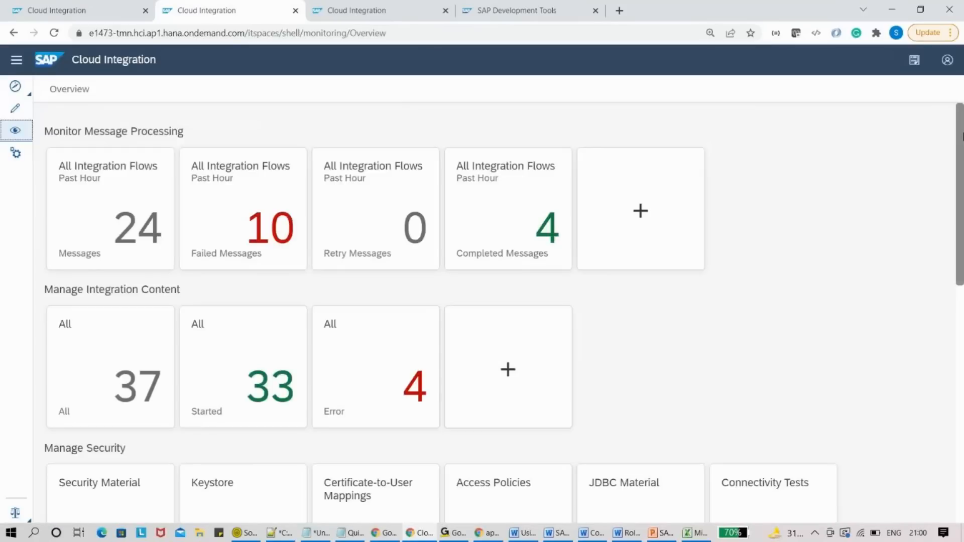
- In Data Stores, download OrderPayload's ID_OrderPayload entry, then return to the flow's tab
drag(962, 136, 962, 242)
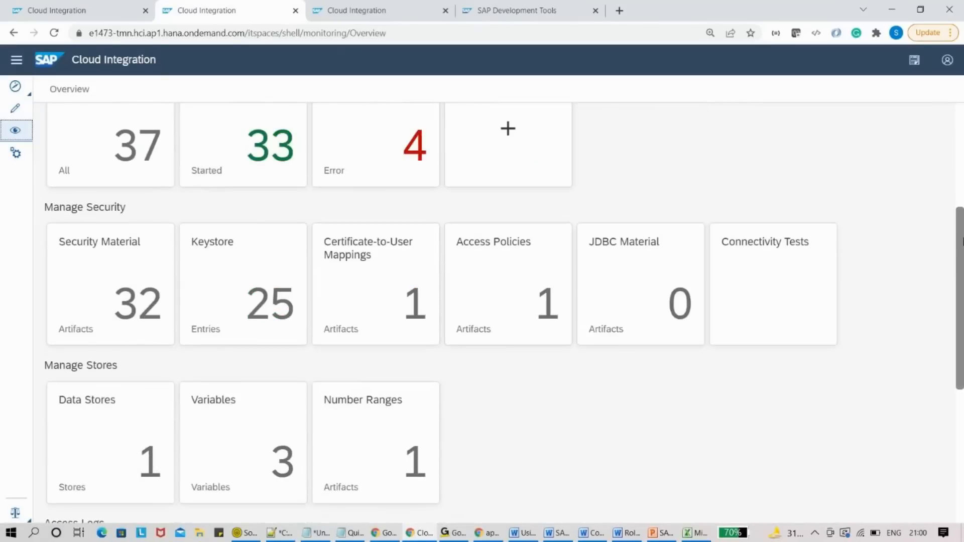
scroll(215, 344, down, 2)
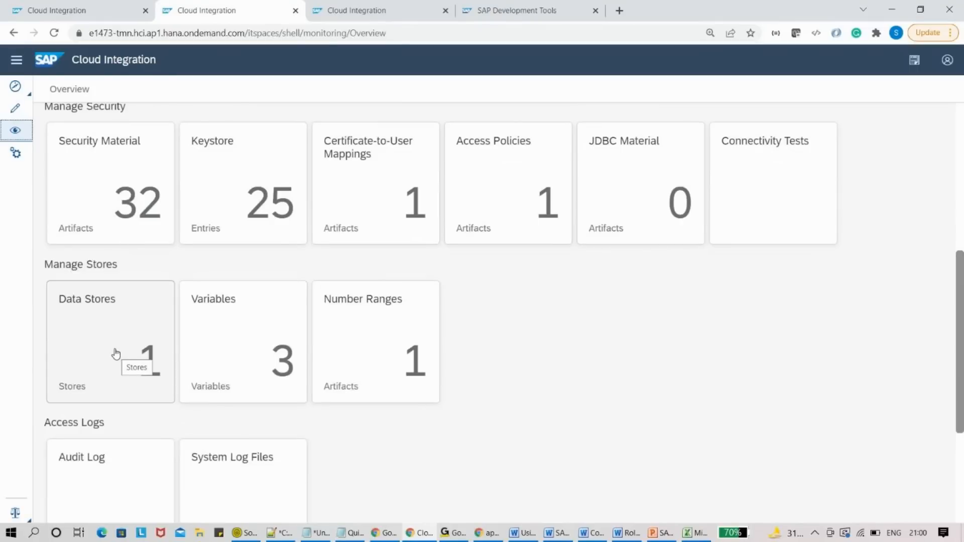
click(113, 346)
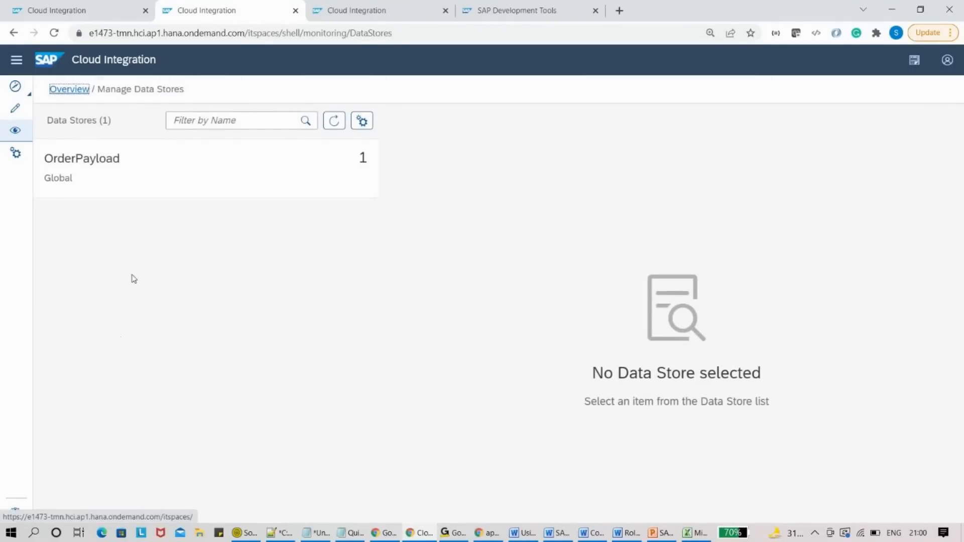
click(136, 179)
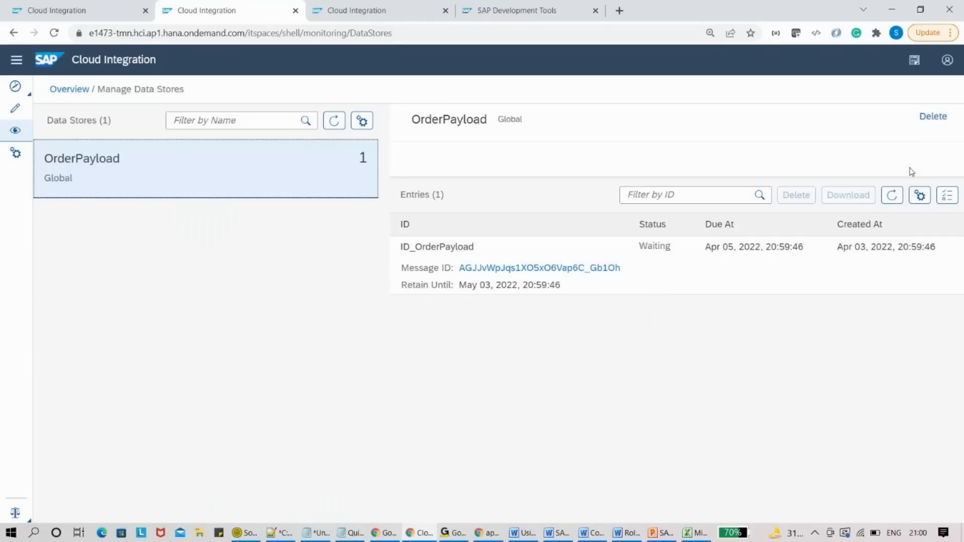
click(812, 270)
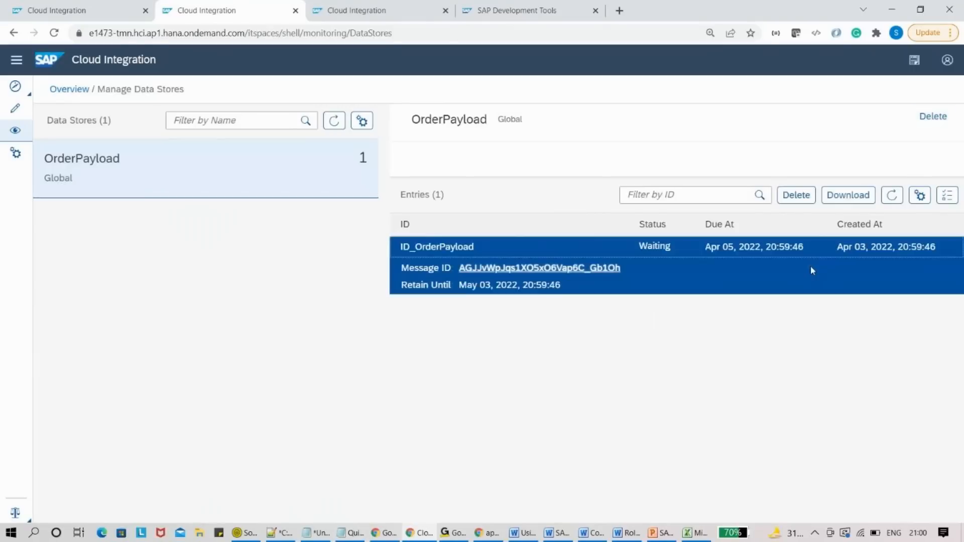
click(842, 204)
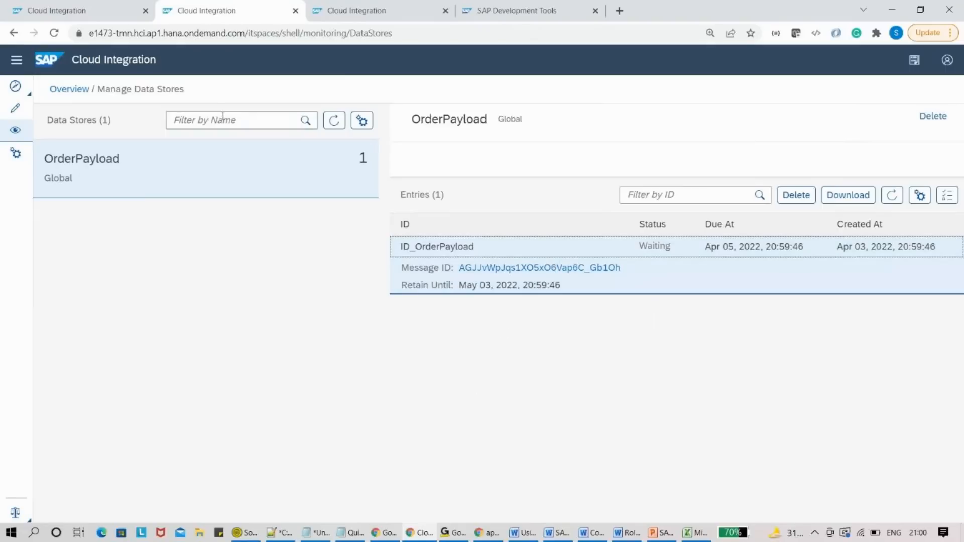
click(98, 6)
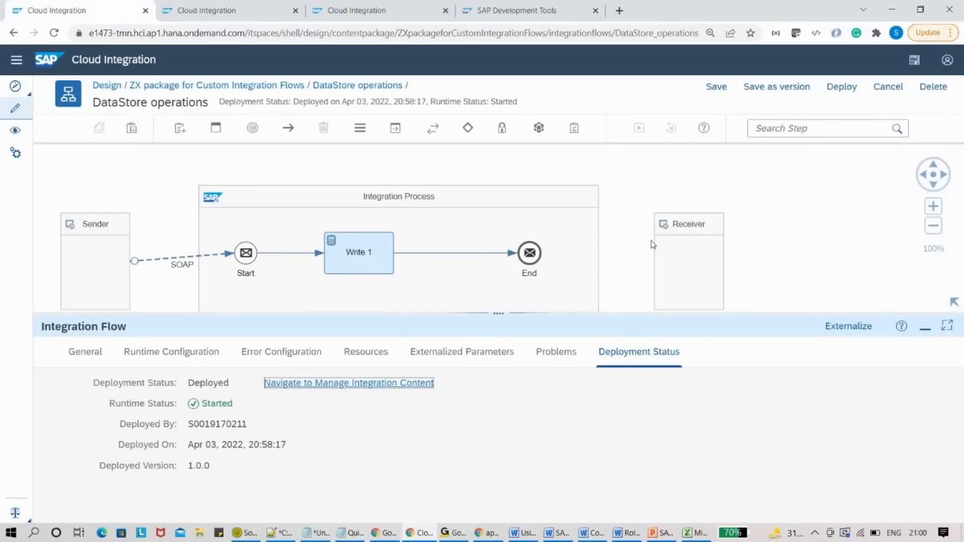
- Widen the Integration Process and move the Receiver and End event right to make room
drag(684, 254, 873, 245)
click(597, 261)
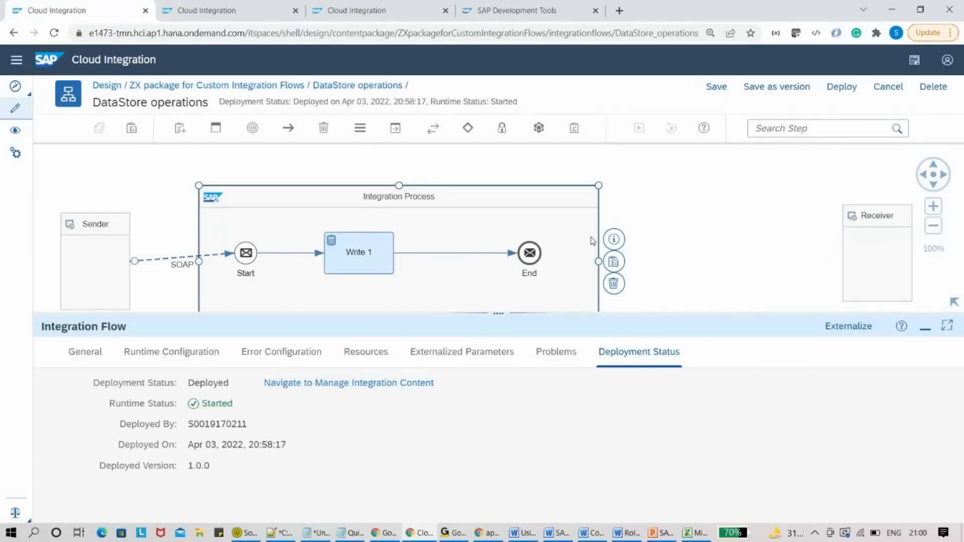
drag(598, 260, 787, 260)
drag(540, 255, 719, 264)
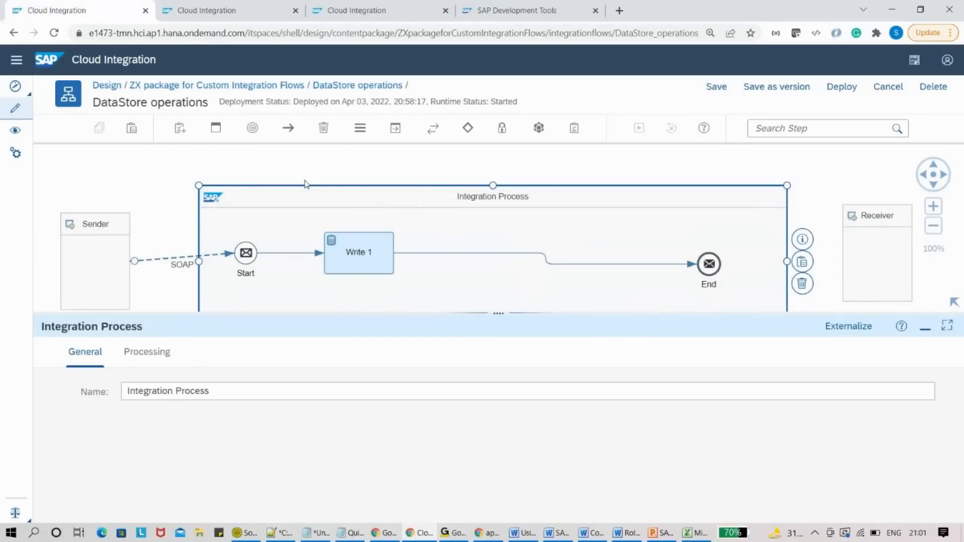
- Add a Get data store step after Write 1 and a Select step after Get 1
click(539, 131)
click(554, 190)
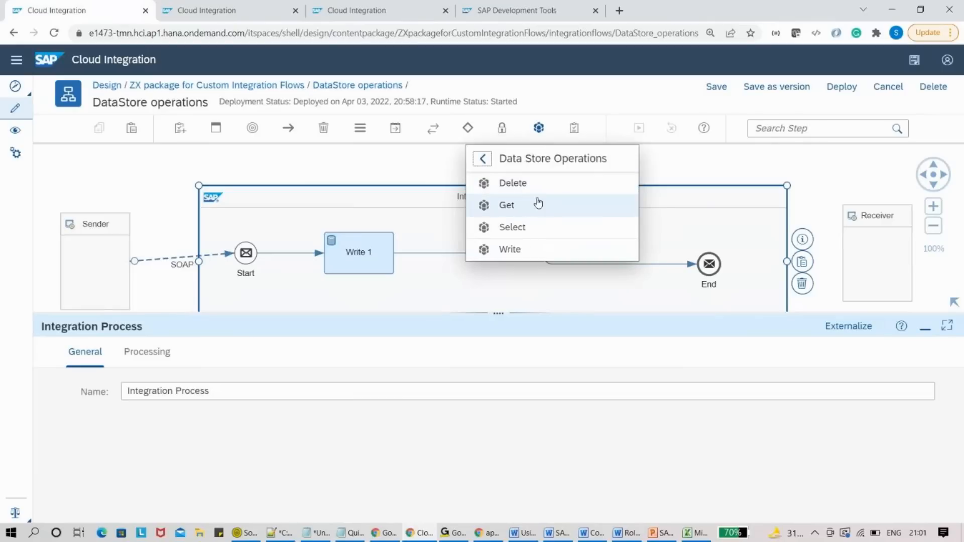
click(534, 205)
click(475, 254)
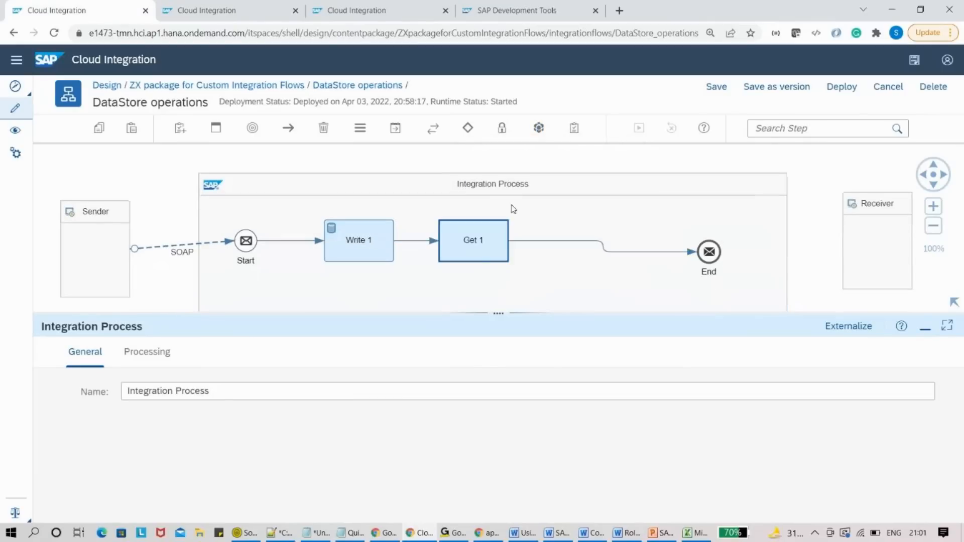
click(545, 132)
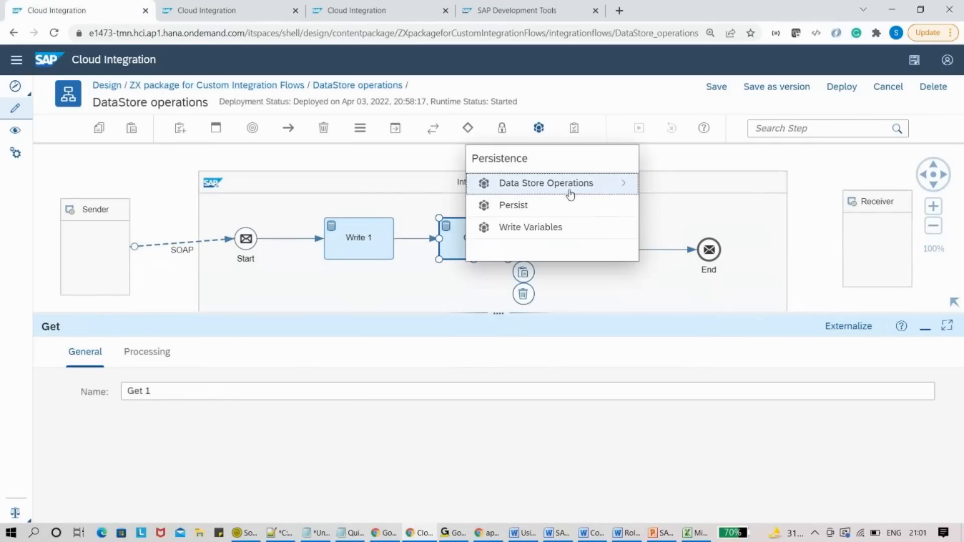
click(578, 188)
click(537, 250)
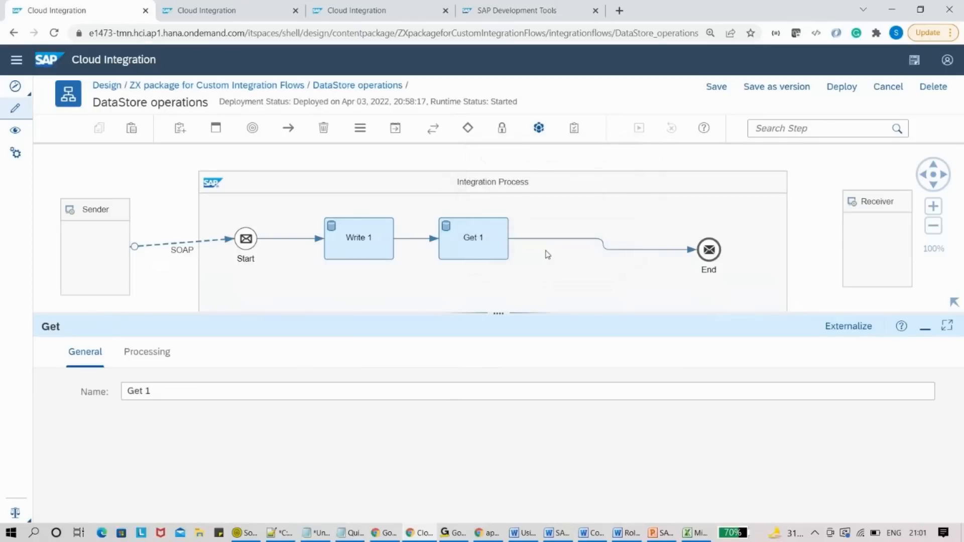
click(569, 224)
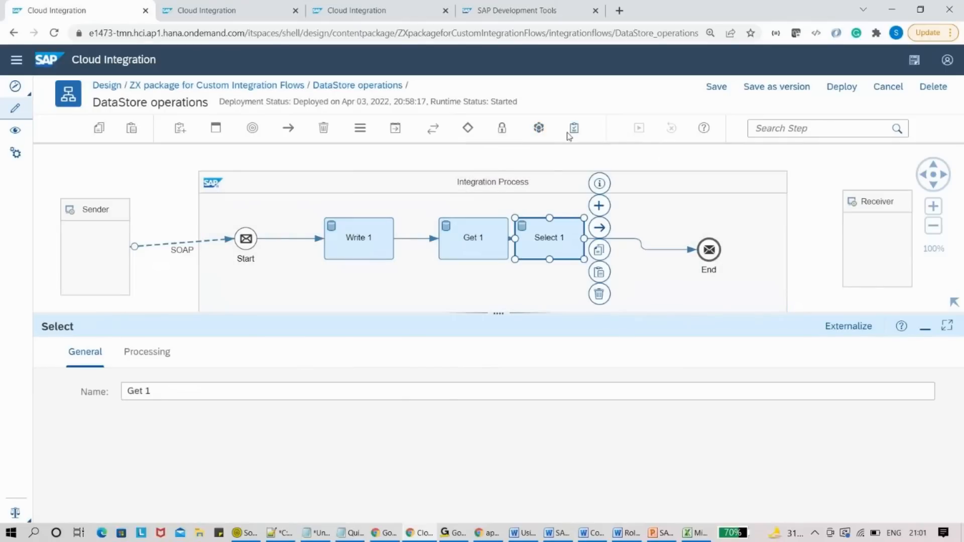
- Add a Delete data store step between Select 1 and End, removing a stray Write 2
click(539, 128)
click(592, 187)
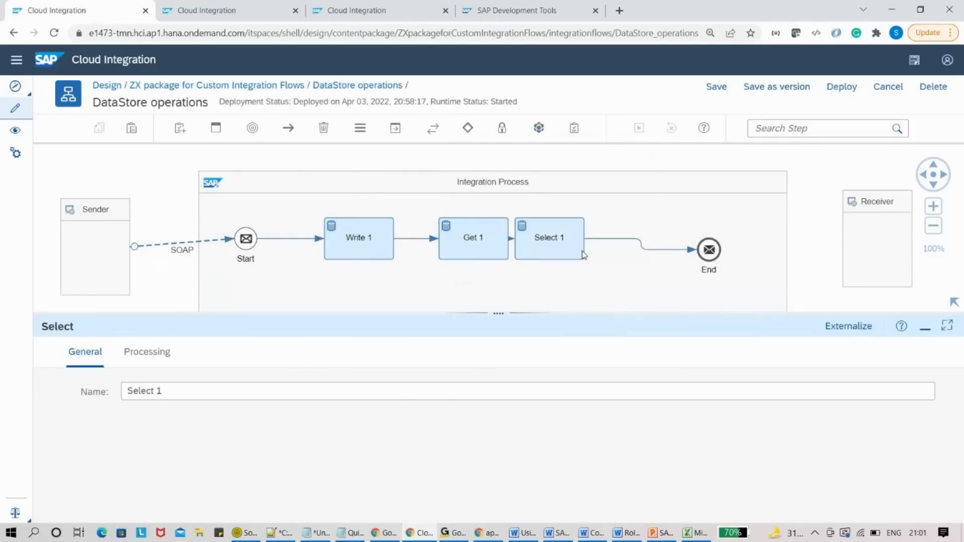
click(587, 282)
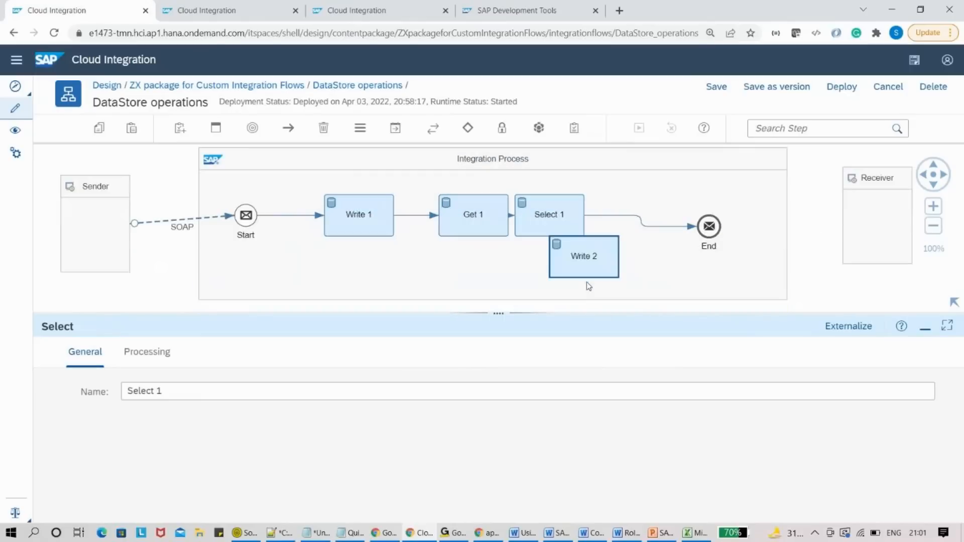
click(634, 294)
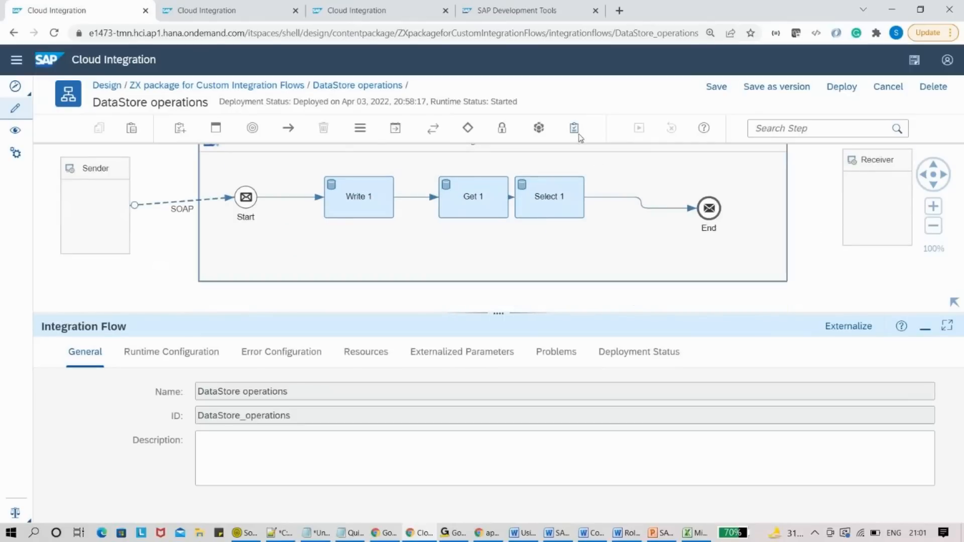
click(539, 128)
click(579, 187)
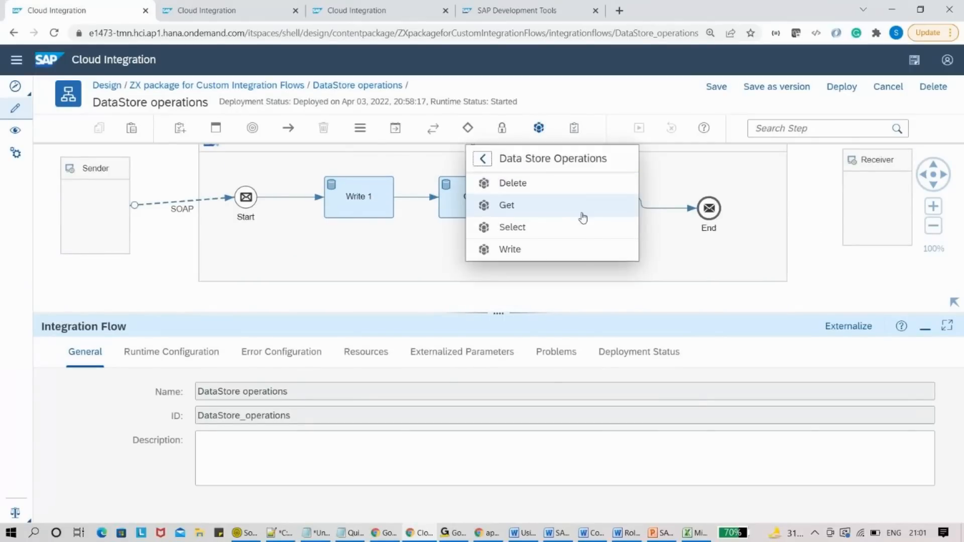
click(529, 187)
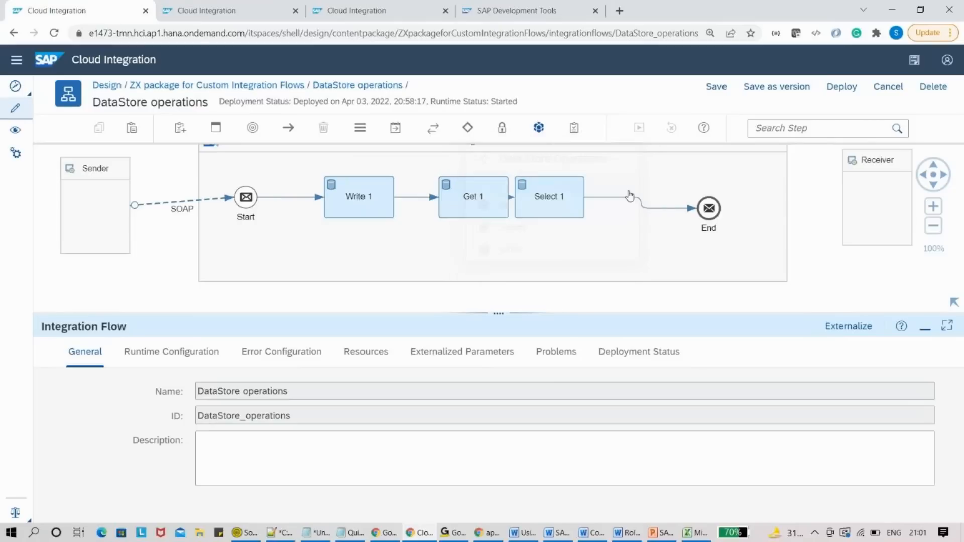
click(626, 196)
drag(642, 220, 648, 226)
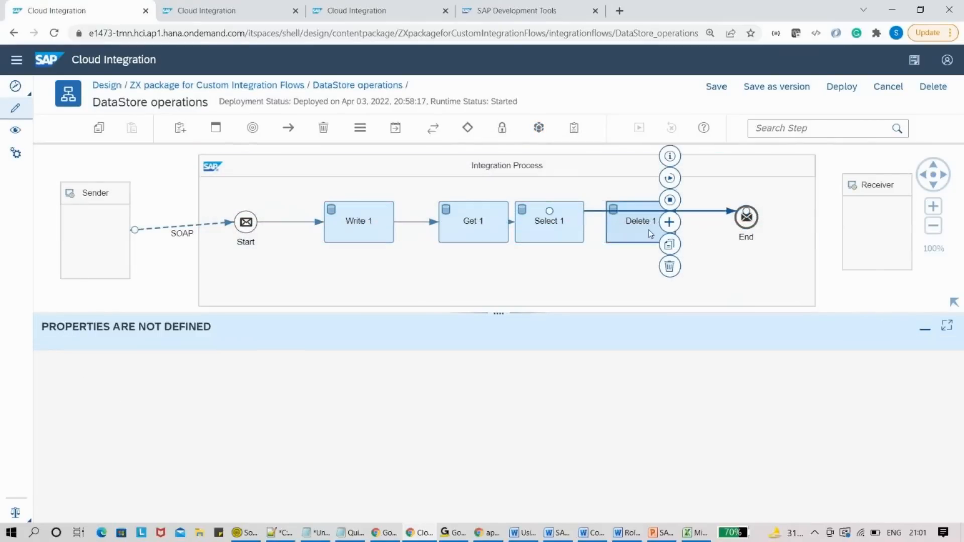
drag(652, 226, 659, 221)
drag(568, 229, 580, 245)
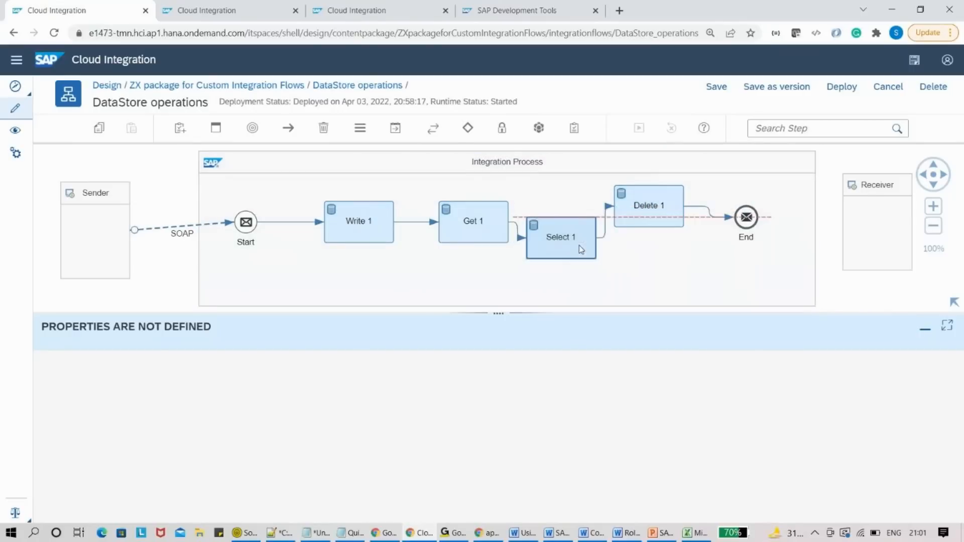
- Show the Write 1 step's Processing settings
click(472, 229)
click(350, 232)
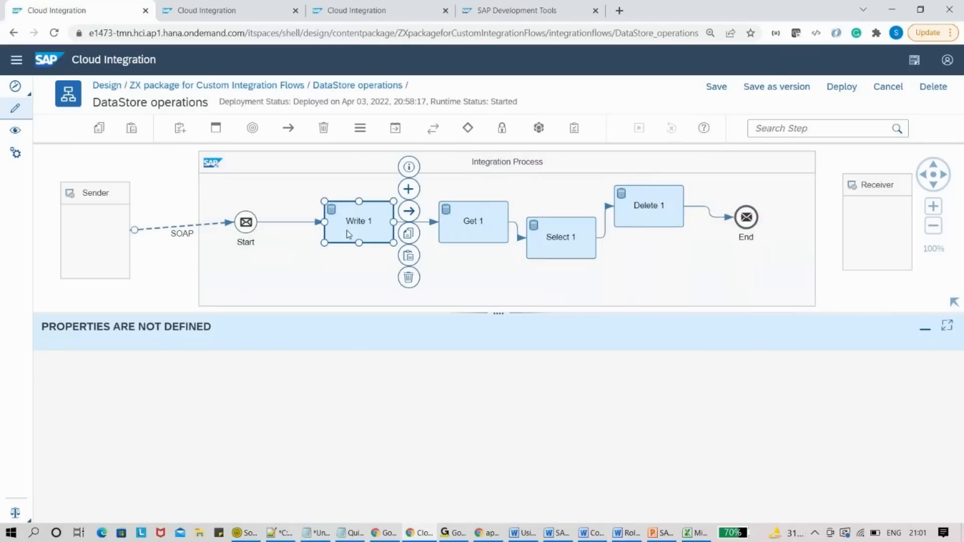
click(164, 354)
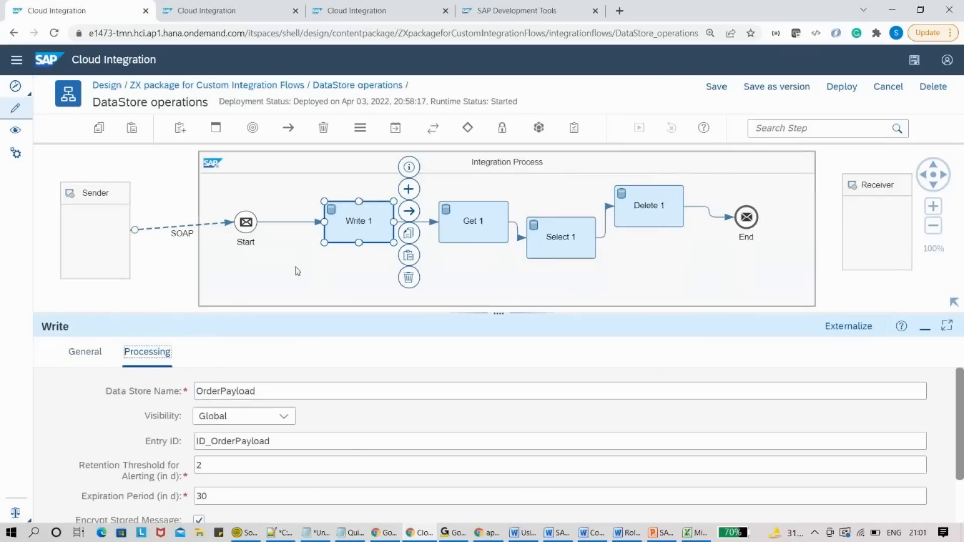
- Open Get 1's Processing settings and copy 'OrderPayload' from the notes
click(463, 221)
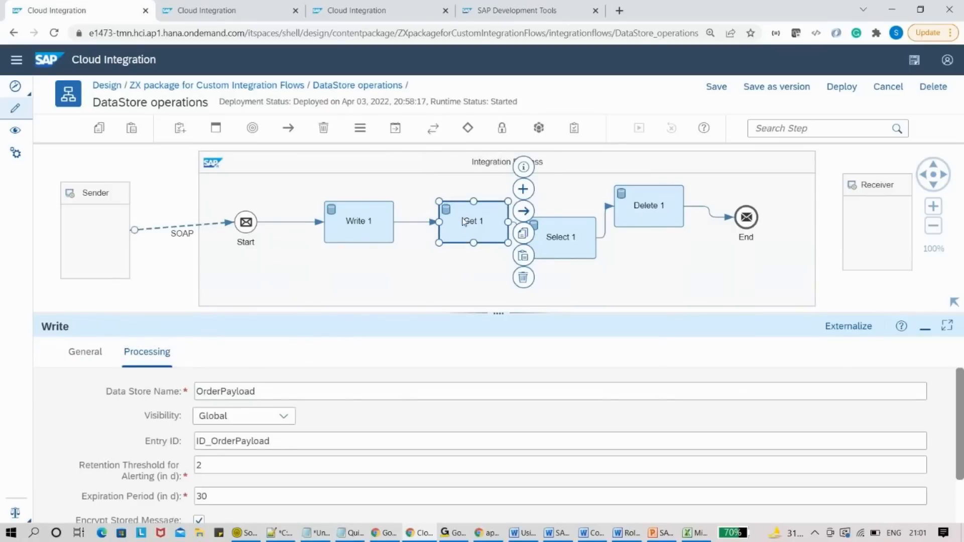
click(146, 353)
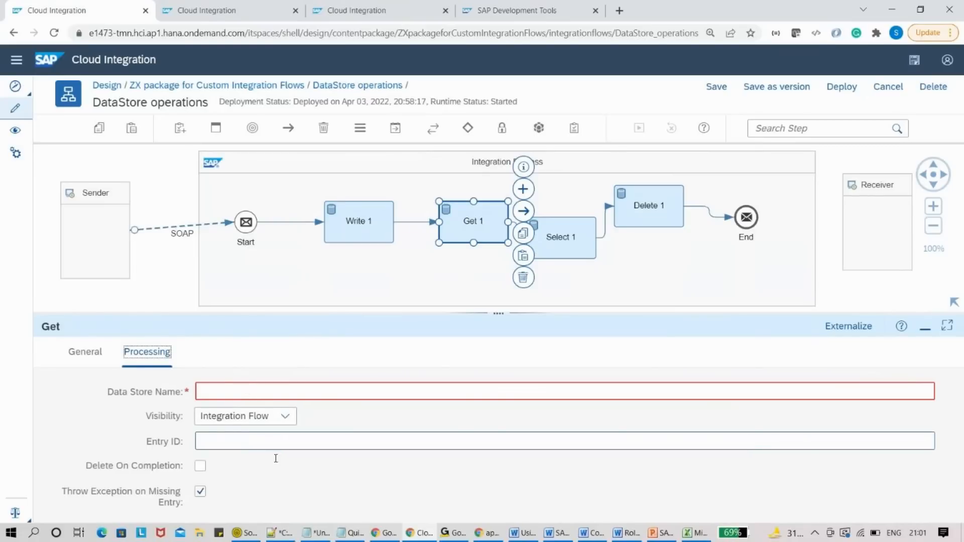
click(347, 534)
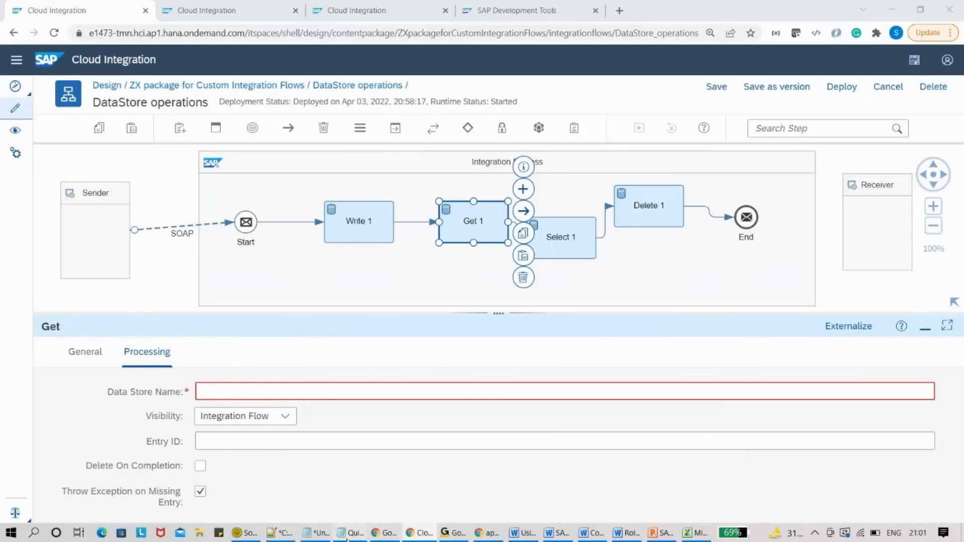
click(316, 533)
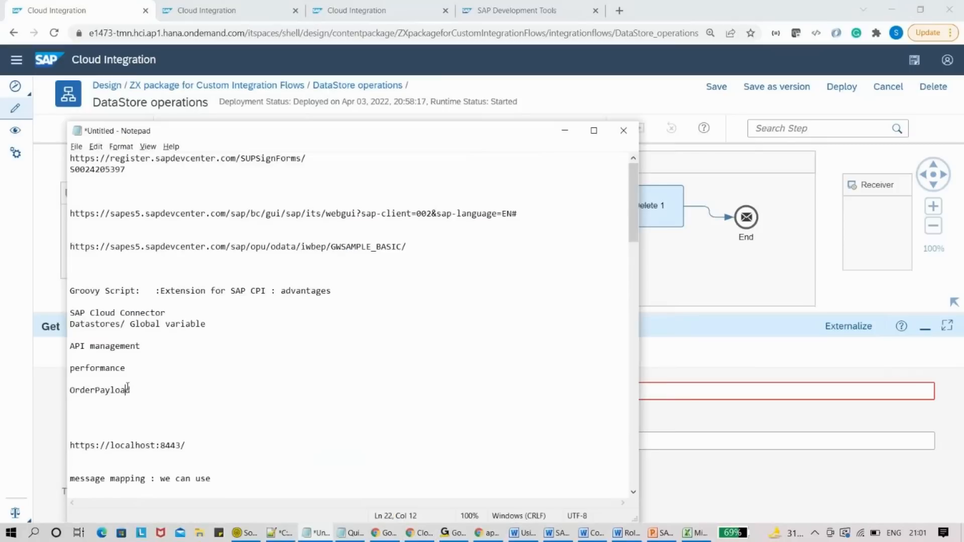
drag(136, 390, 63, 392)
key(ctrl+c)
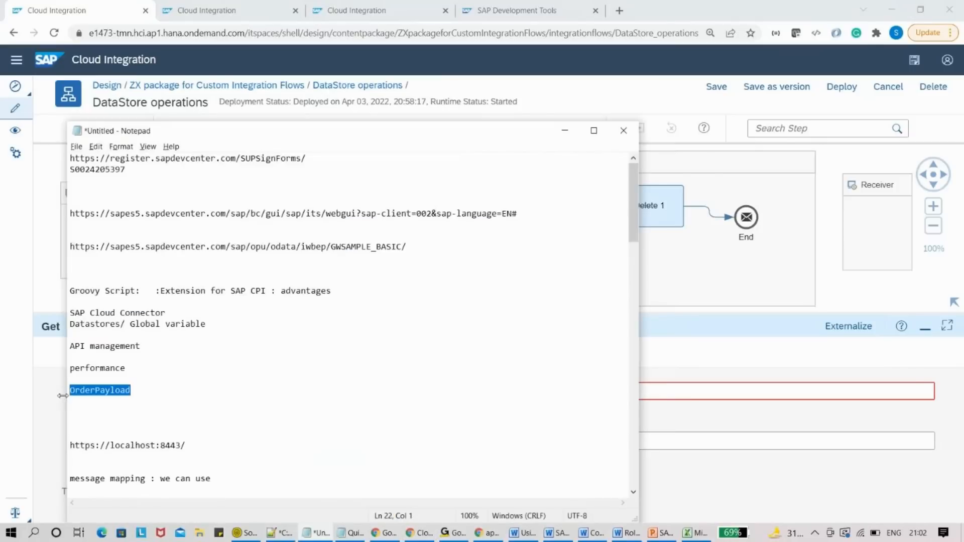
- Set Get 1's Data Store Name to OrderPayload and its Entry ID to ID_OrderPayload
click(565, 130)
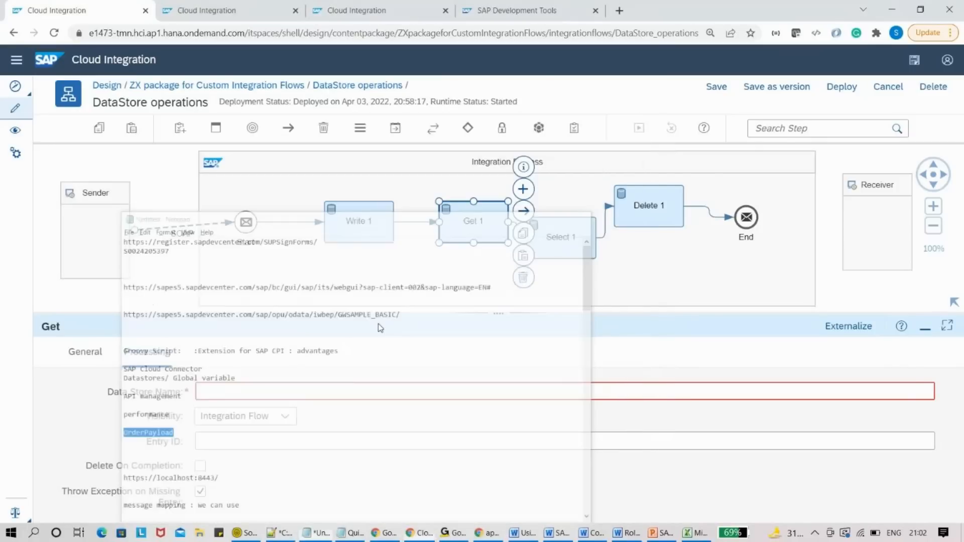
click(199, 394)
key(ctrl+v)
click(221, 442)
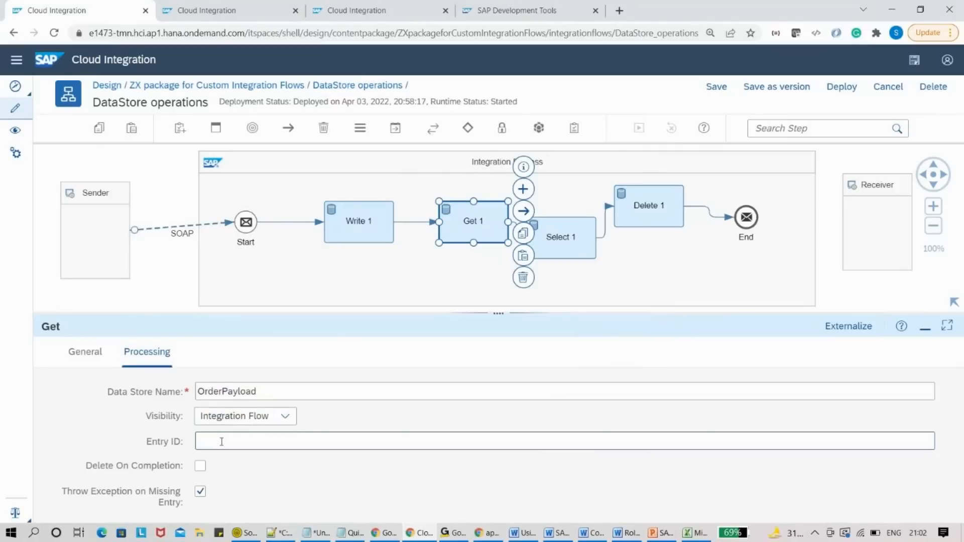
text(ID_)
key(ctrl+v)
click(299, 435)
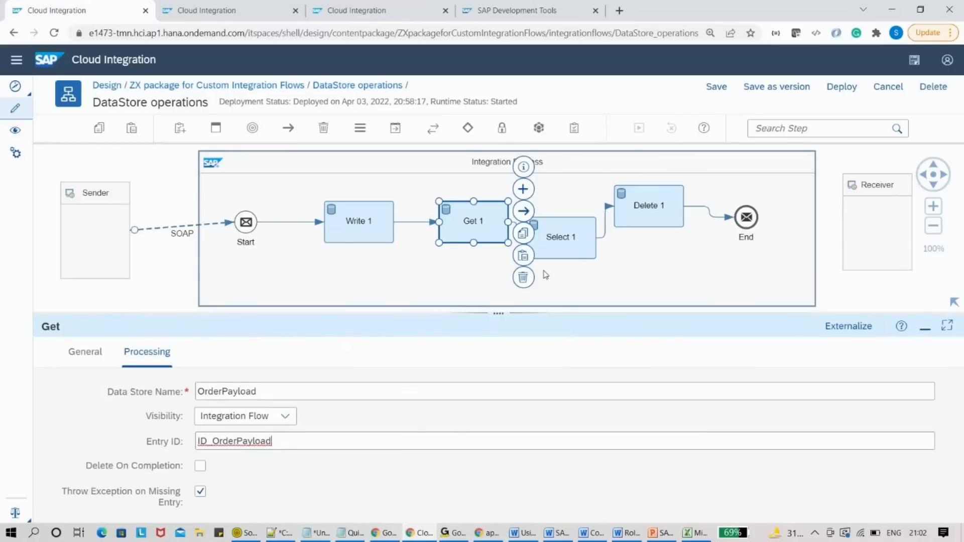
click(555, 249)
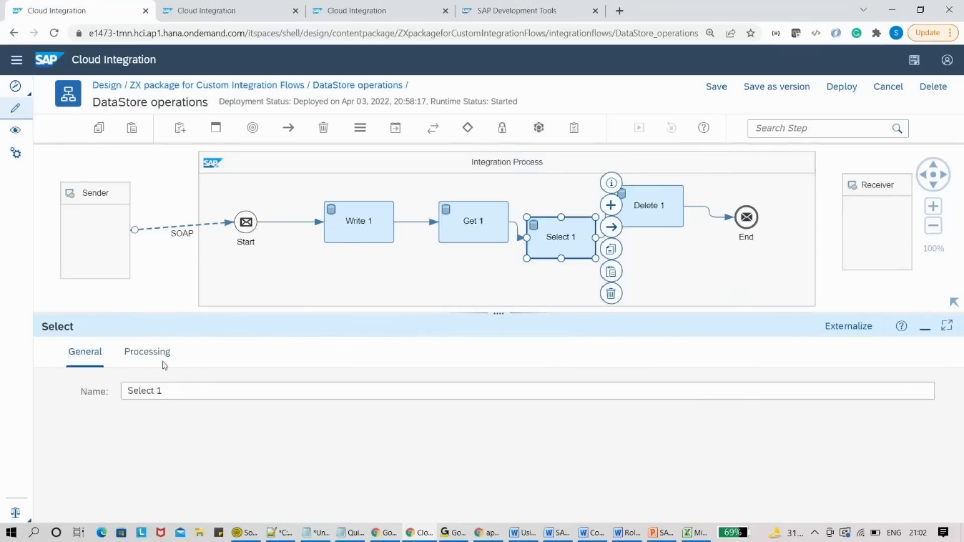
- Set Select 1's Data Store Name to OrderPayload, keeping Integration Flow visibility
click(147, 355)
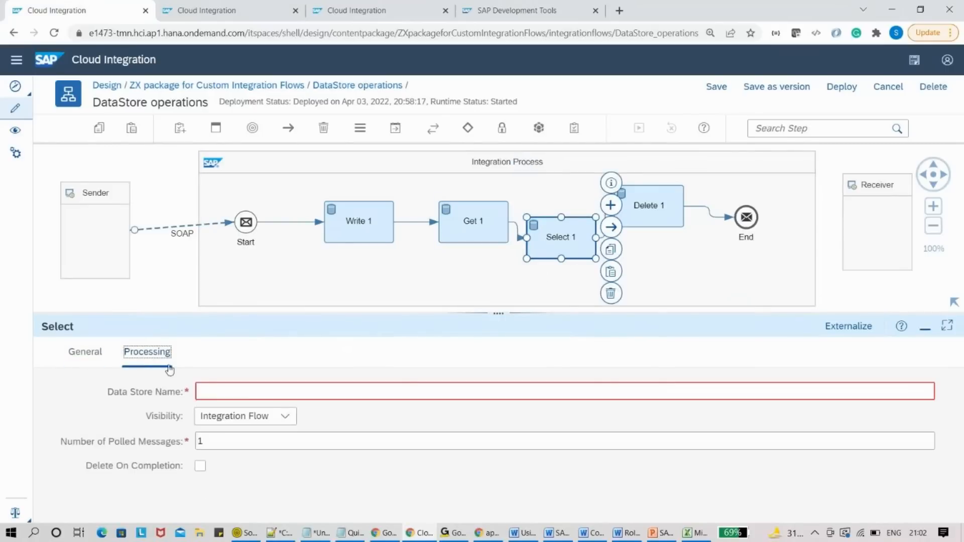
click(216, 390)
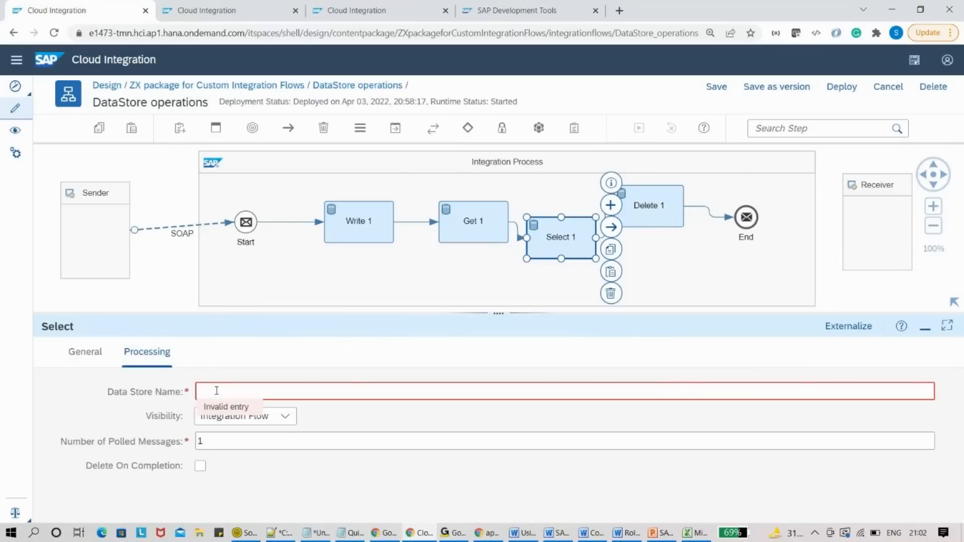
key(ctrl+v)
click(285, 416)
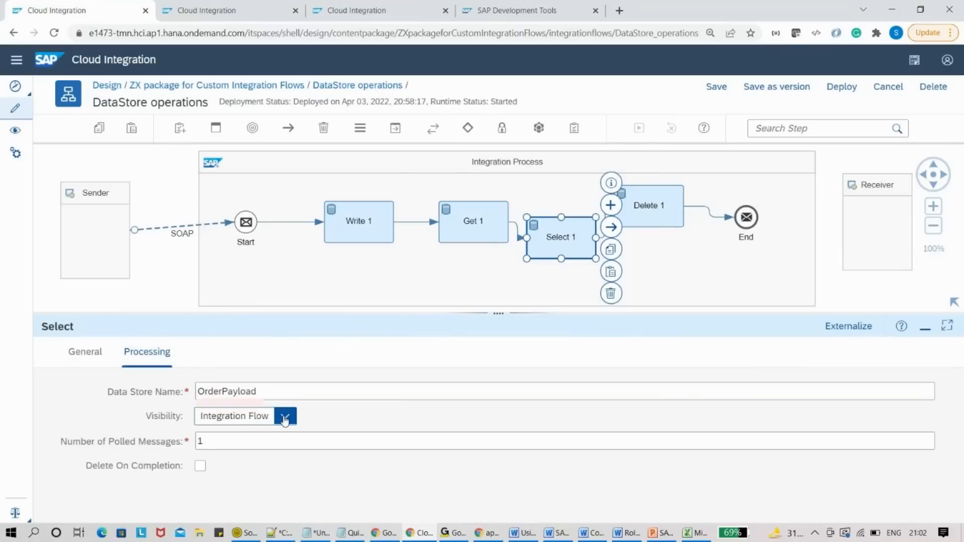
click(236, 458)
click(237, 442)
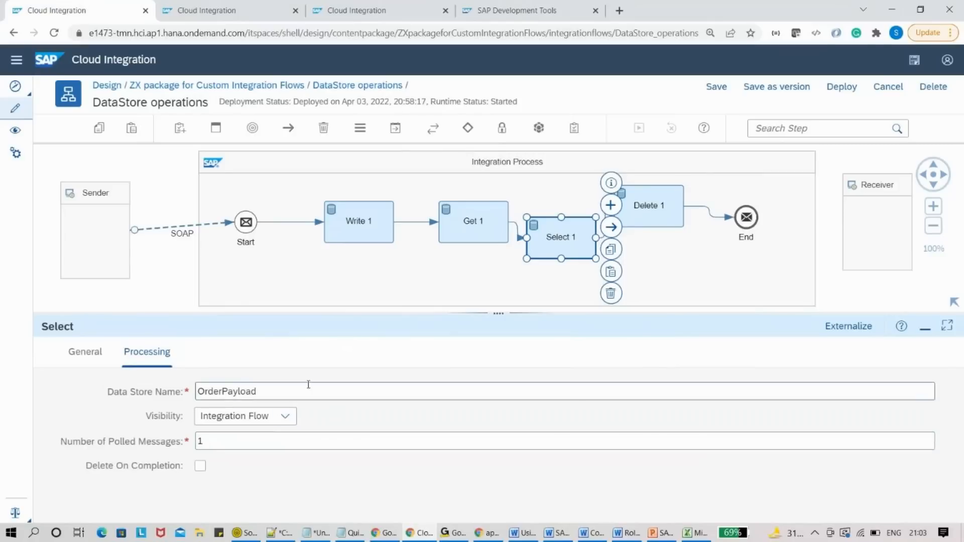
click(476, 226)
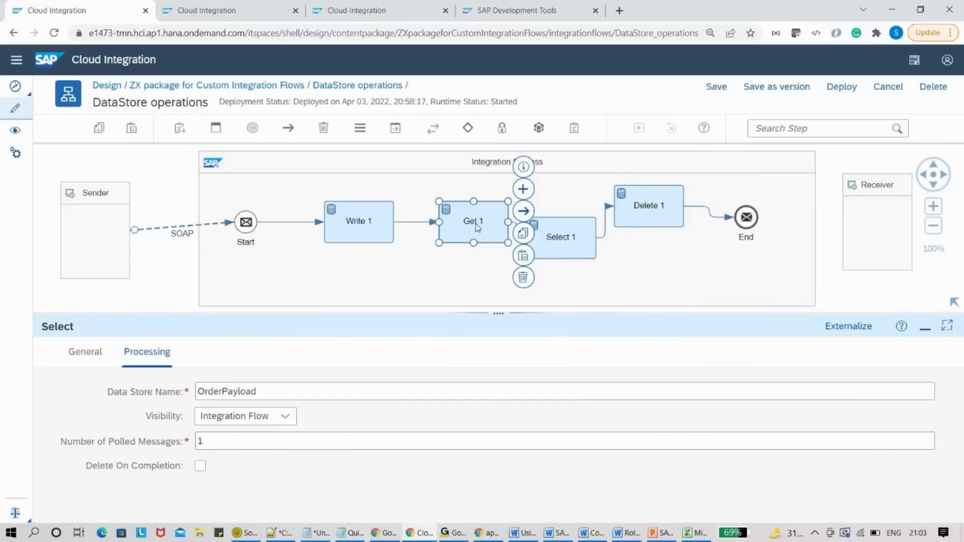
- Open Delete 1's Processing settings and keep its visibility as Integration Flow
click(564, 250)
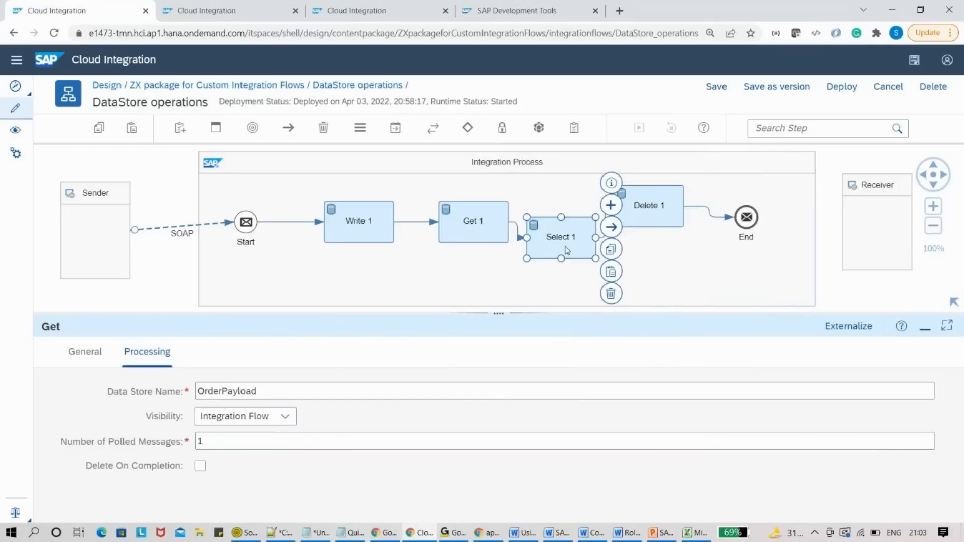
click(650, 224)
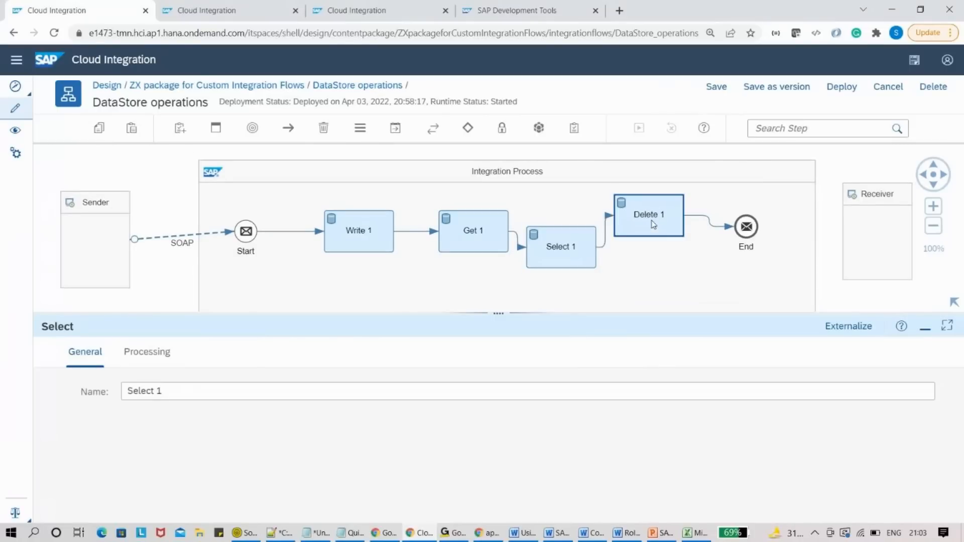
click(145, 352)
mouse_move(250, 395)
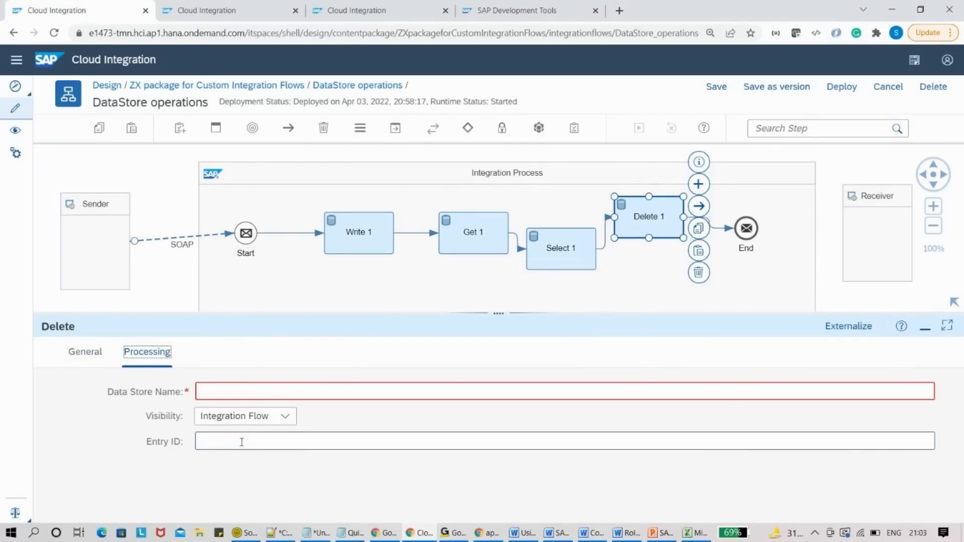
click(293, 418)
click(295, 418)
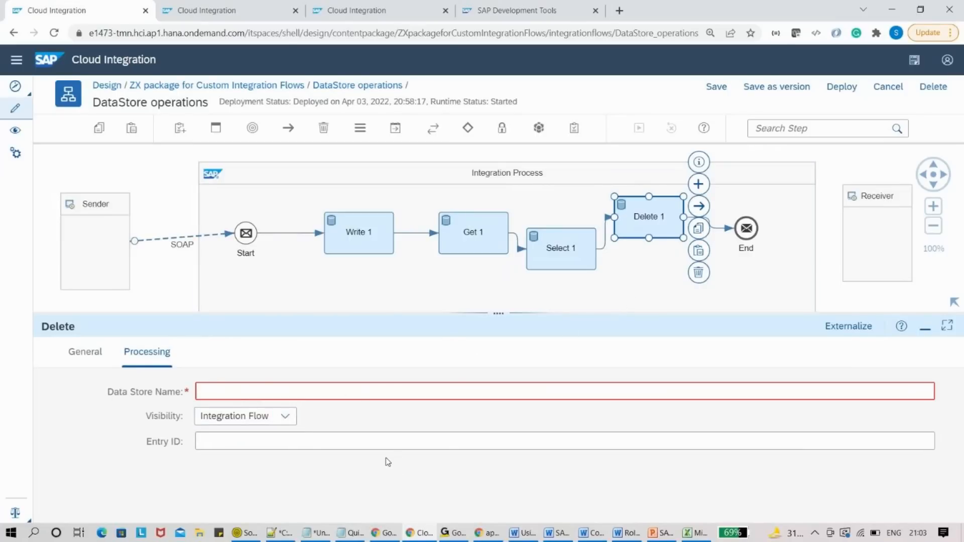
mouse_move(390, 450)
- Leave the iFlow for the ZX package list, confirming with Yes, and check the DataStore operations entry
click(257, 86)
click(525, 315)
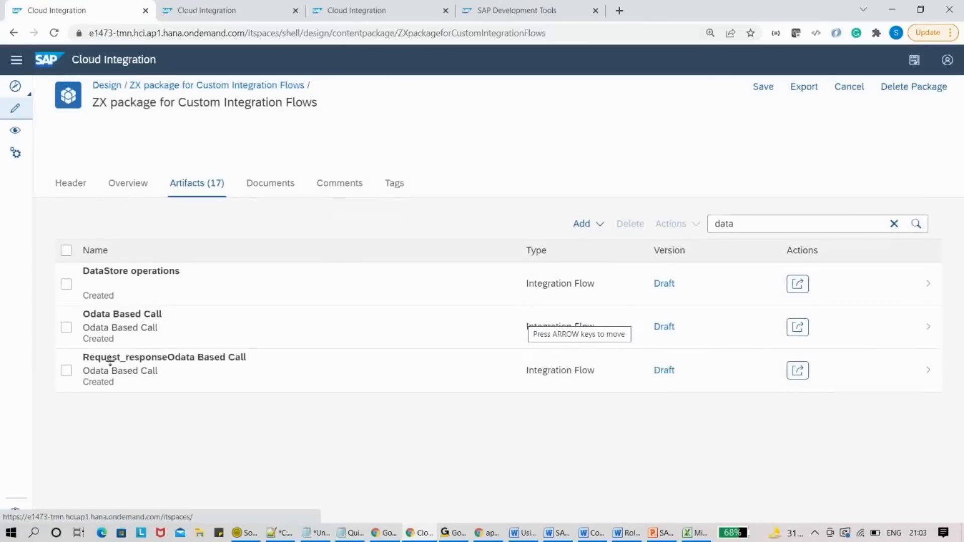
drag(136, 274, 180, 273)
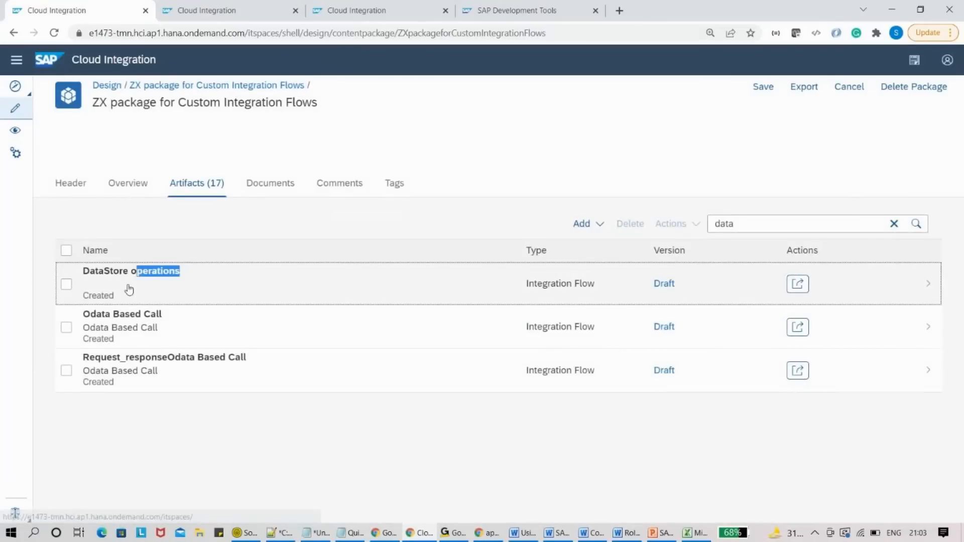
click(128, 279)
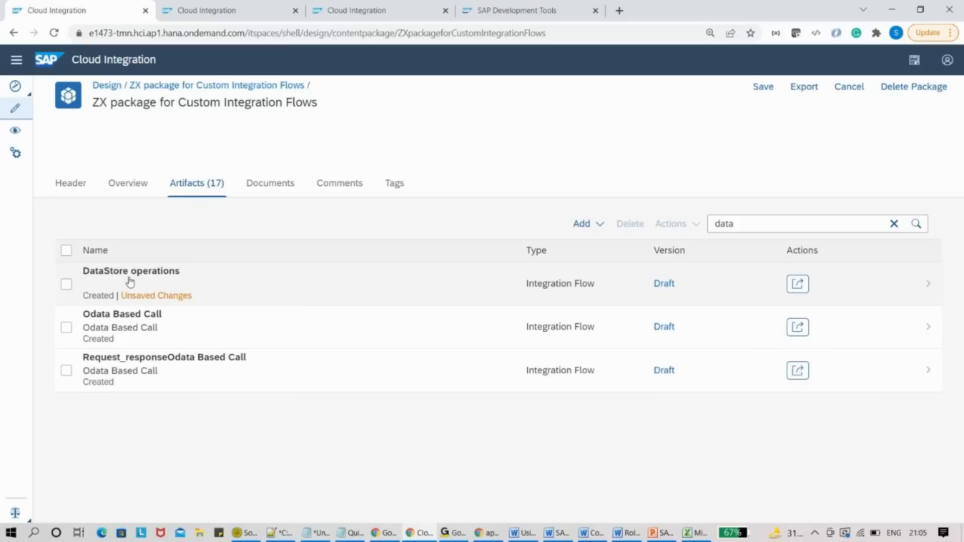
key(alt+Tab)
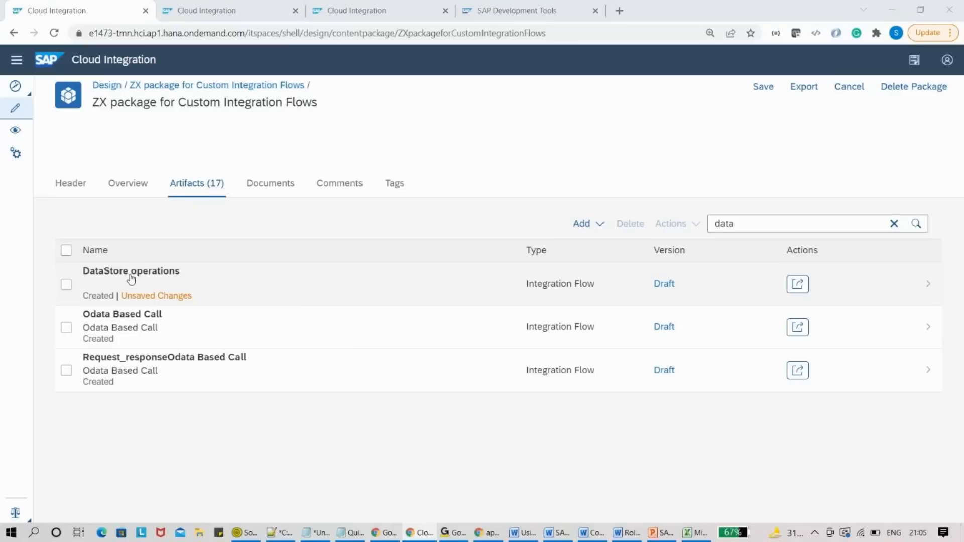
key(alt+Tab)
key(alt+Tab)
key(alt+Tab)
key(alt+Tab)
key(alt+Tab)
key(alt+Tab)
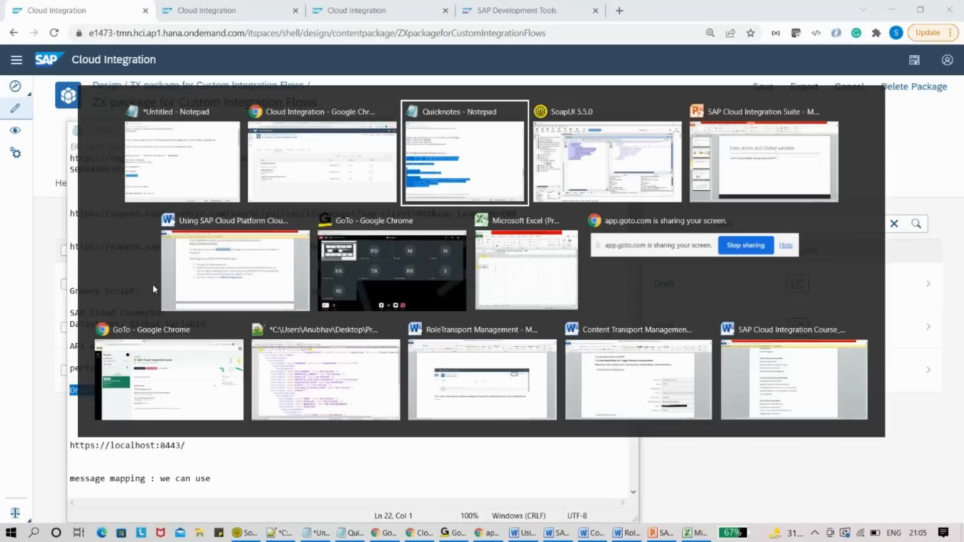
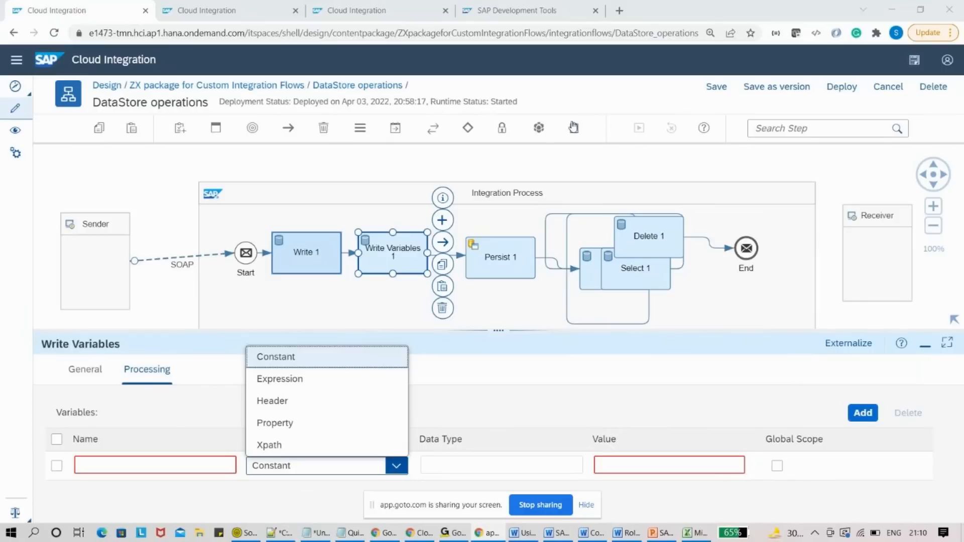
click(538, 129)
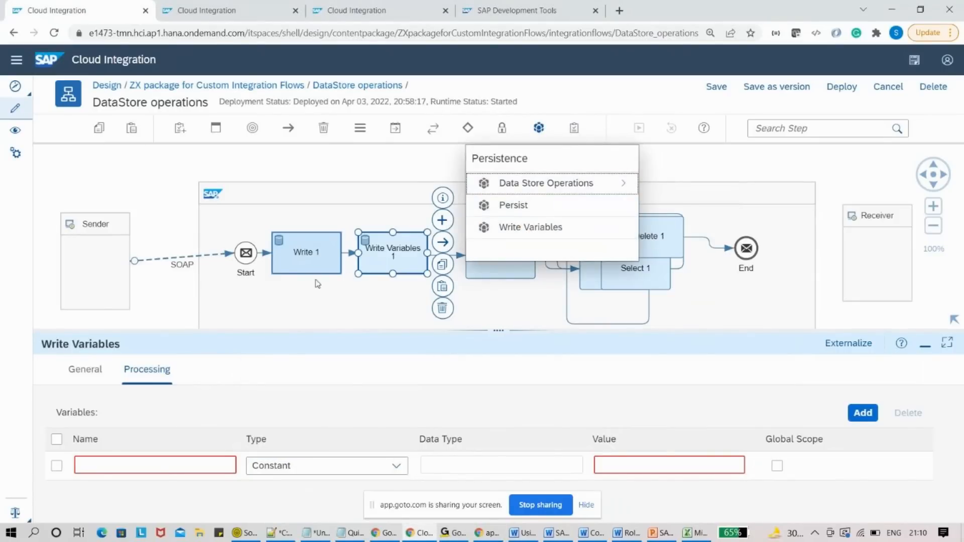
click(383, 262)
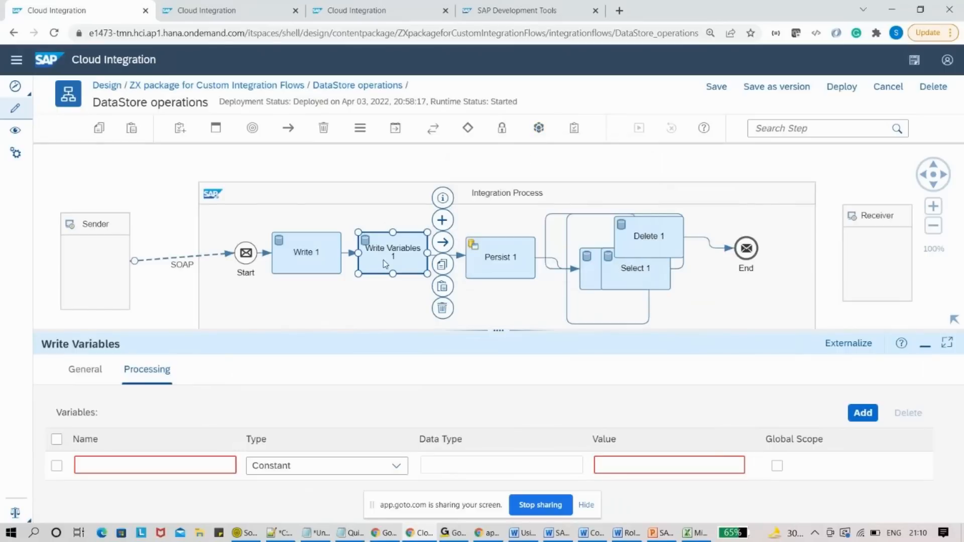
click(478, 259)
click(409, 256)
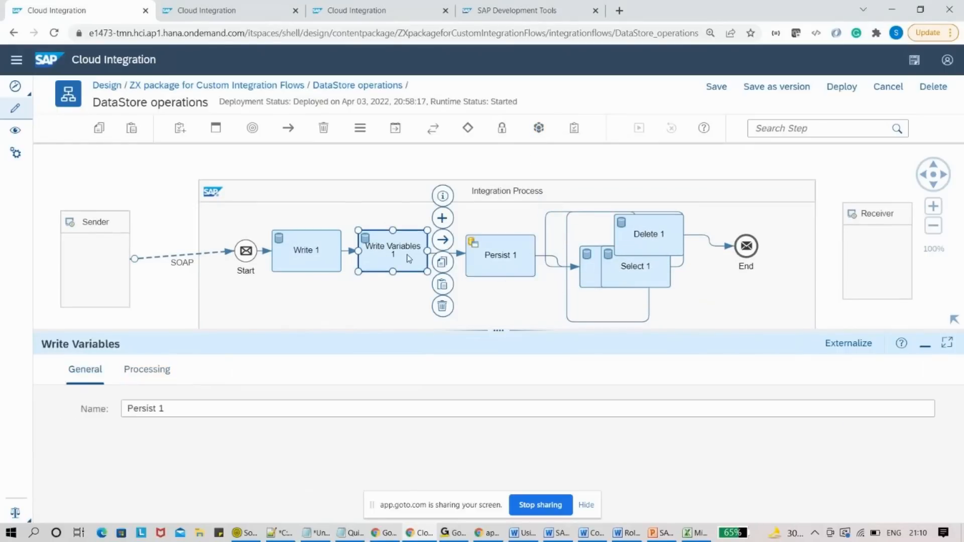
click(499, 254)
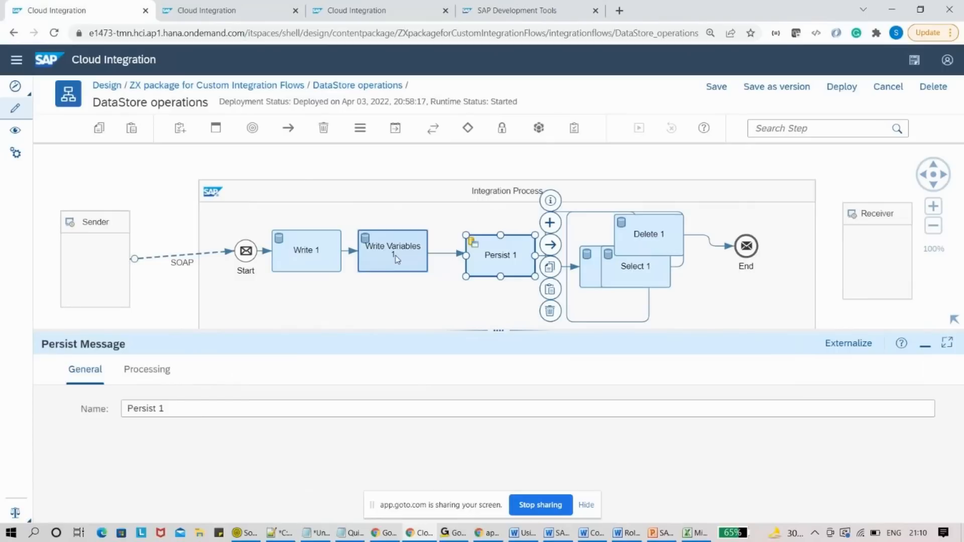
click(397, 259)
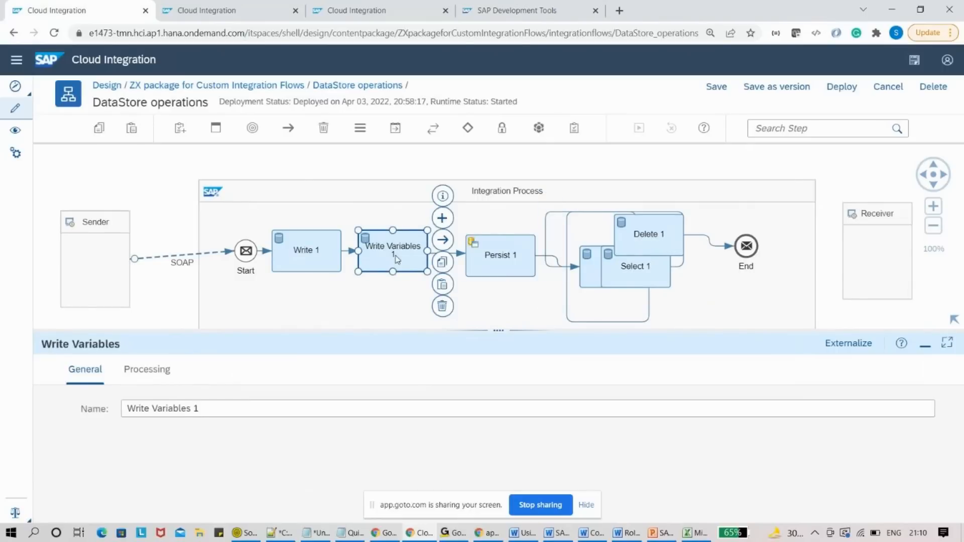
click(539, 129)
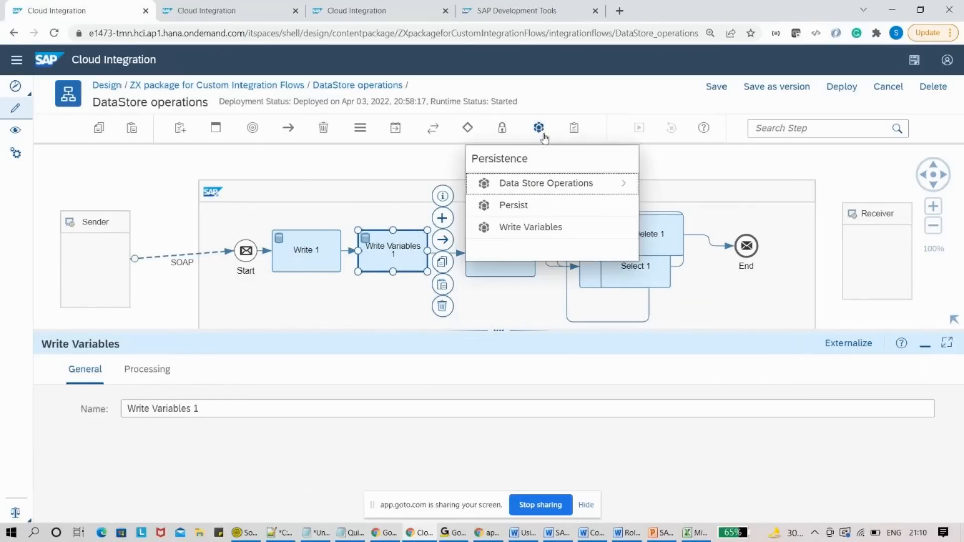
click(147, 374)
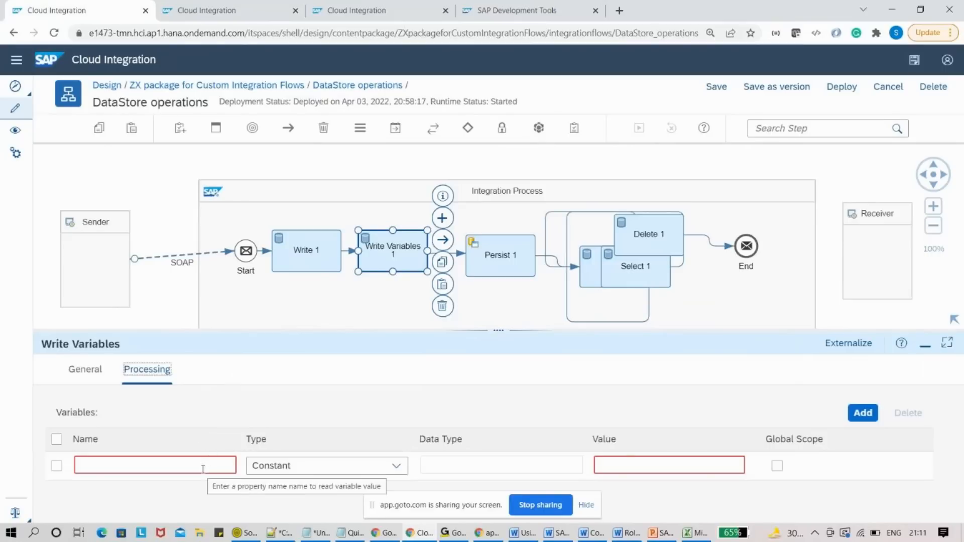
- Check the variable's Type options and Global Scope without changing them, then view the OrderPayload data store monitor
click(396, 465)
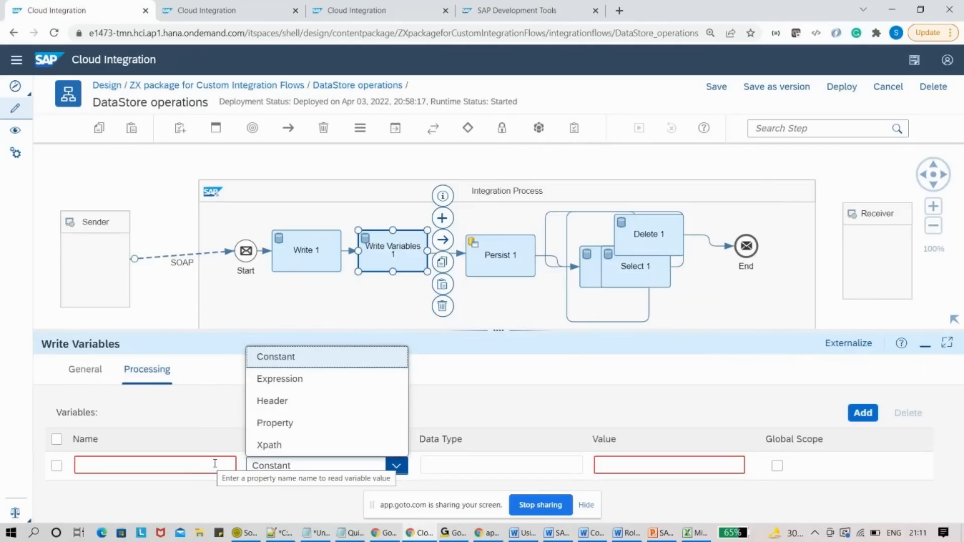
click(548, 373)
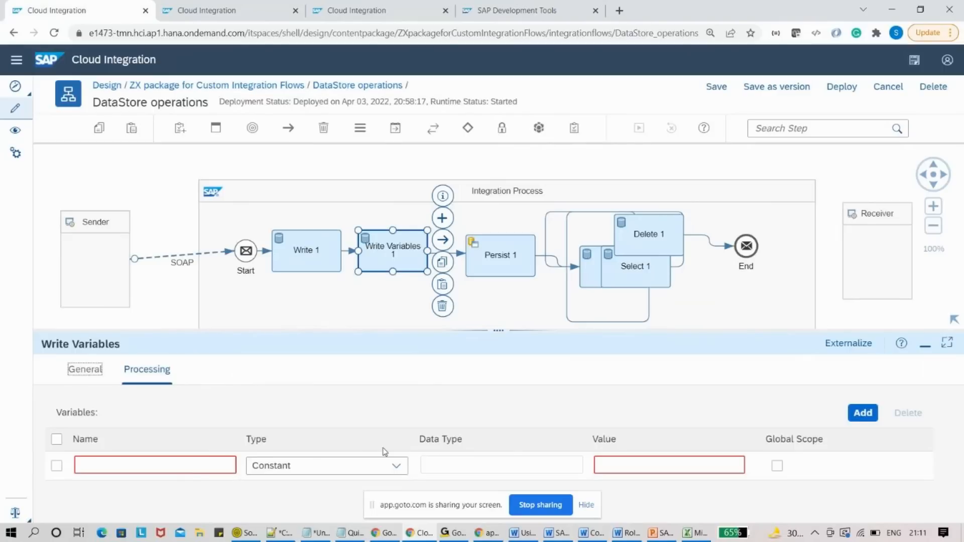
click(779, 471)
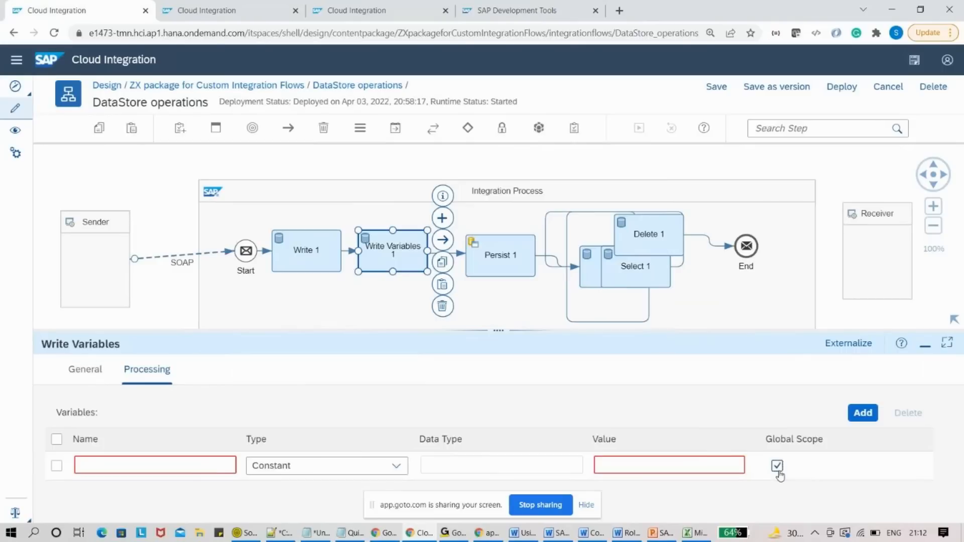
click(778, 470)
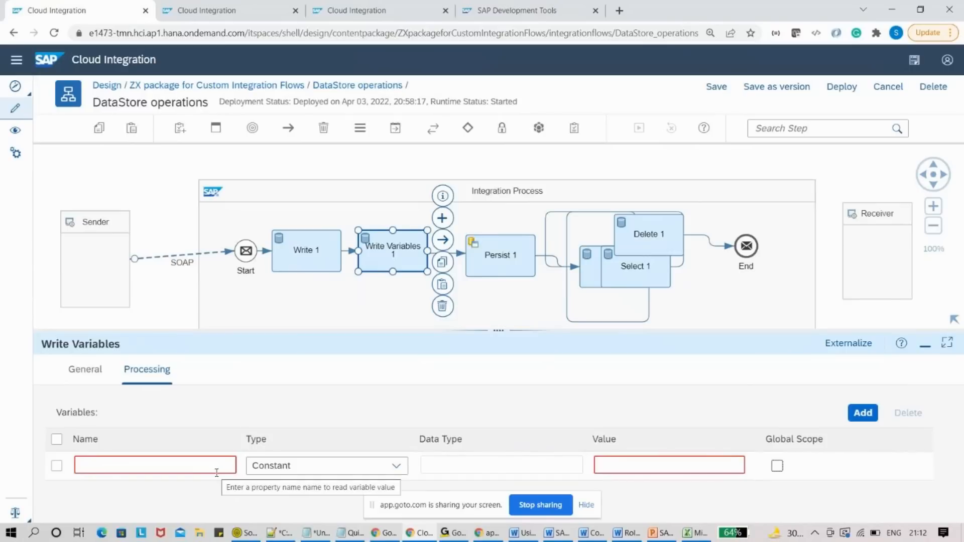
click(215, 10)
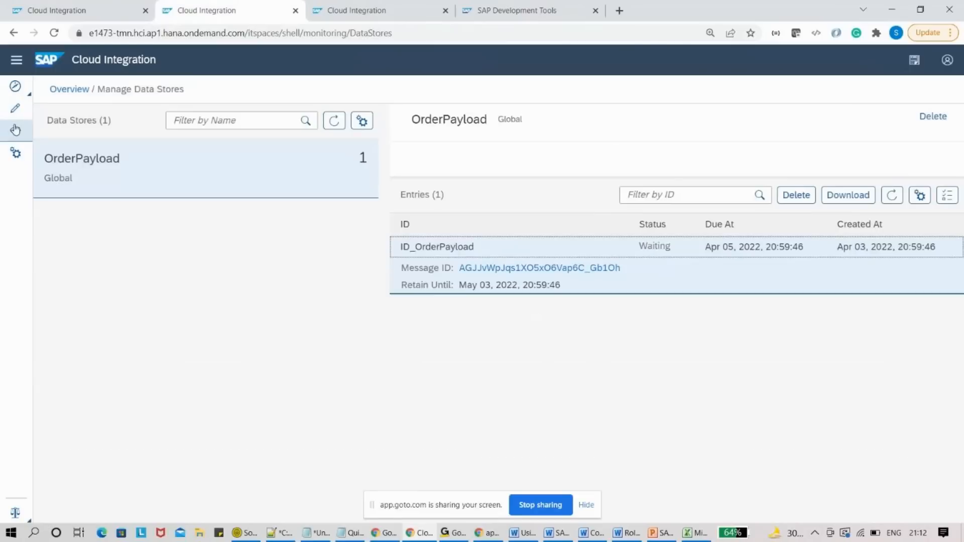
- From the Monitor overview, open Manage Variables to list the LAST_MODIFIED_DATE_PC and LastOrder variables
click(15, 131)
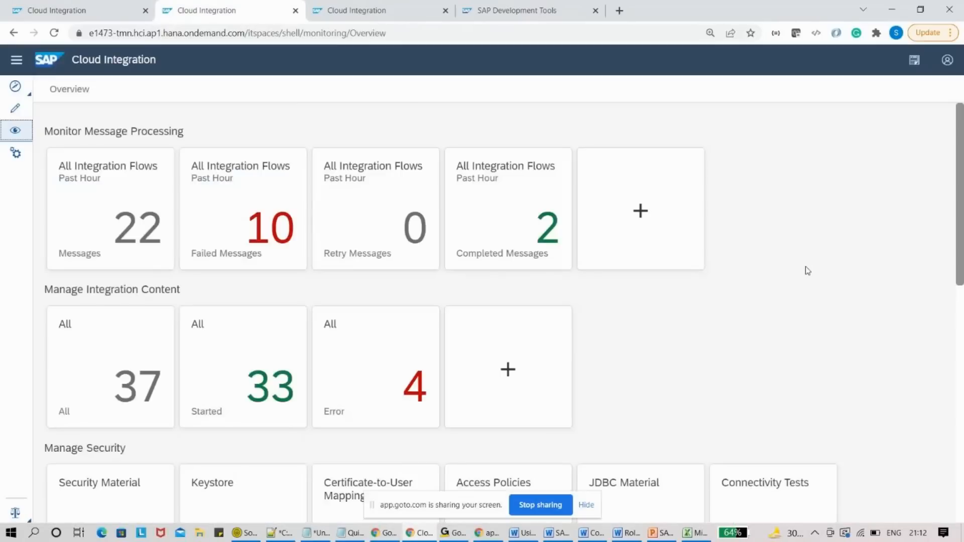
scroll(180, 344, down, 5)
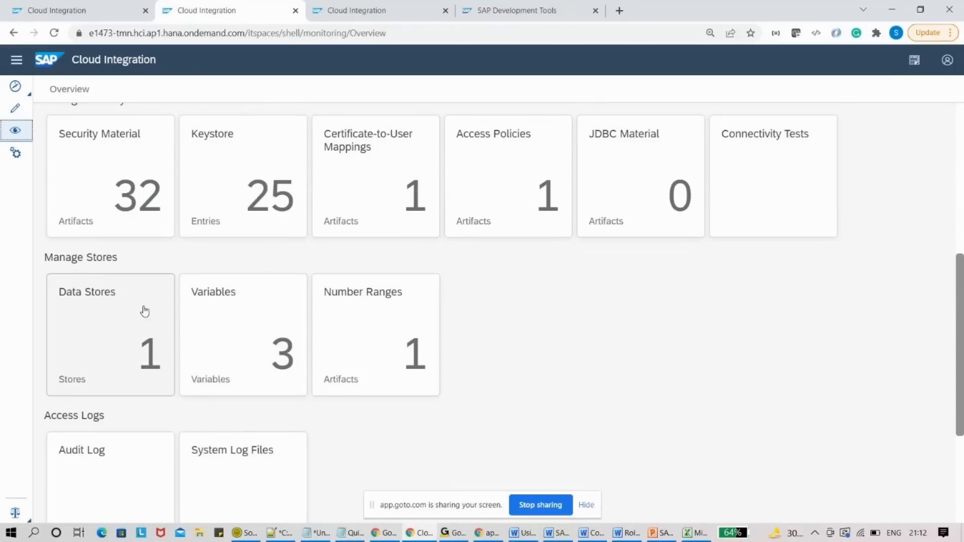
click(245, 323)
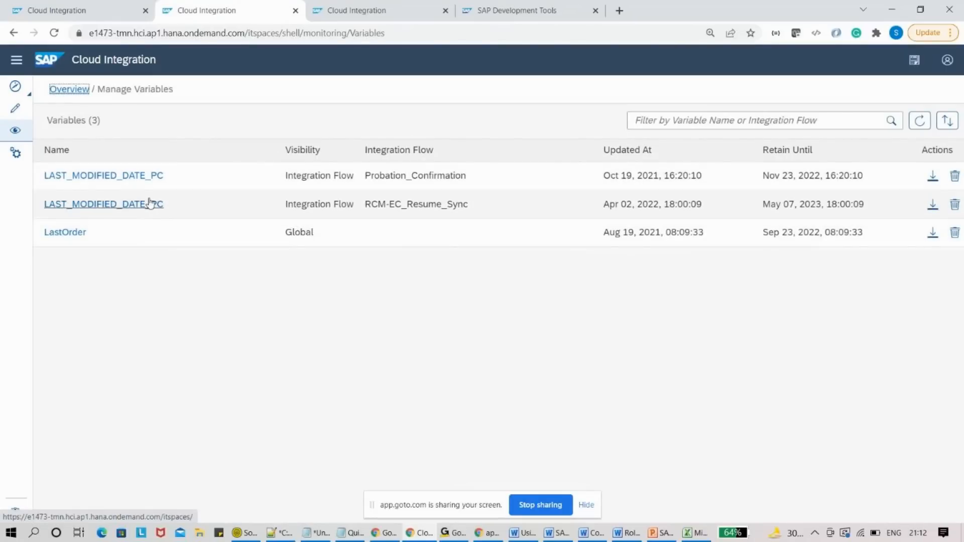
- Return to the monitoring overview's store tiles (1 data store, 3 variables, 1 number range), then go back to the iFlow
click(65, 93)
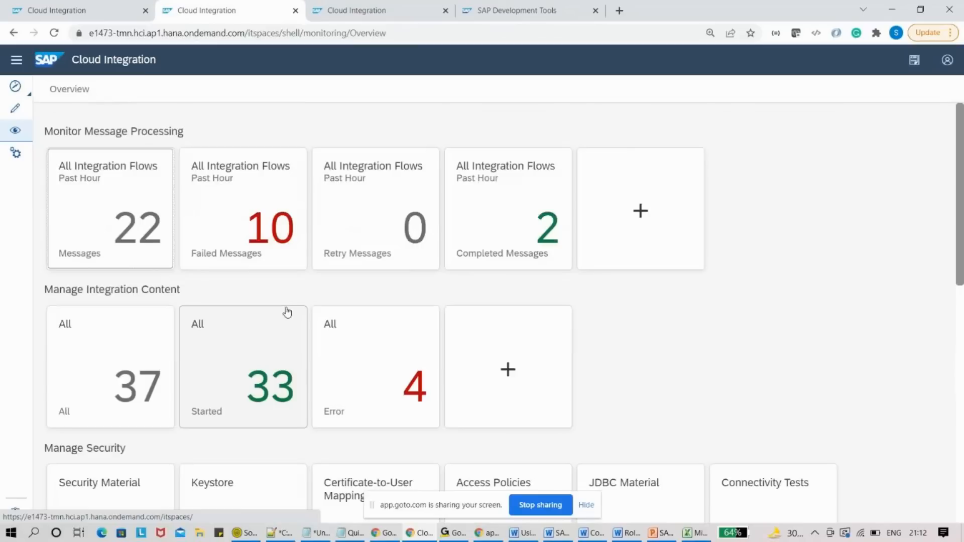
drag(960, 144, 962, 351)
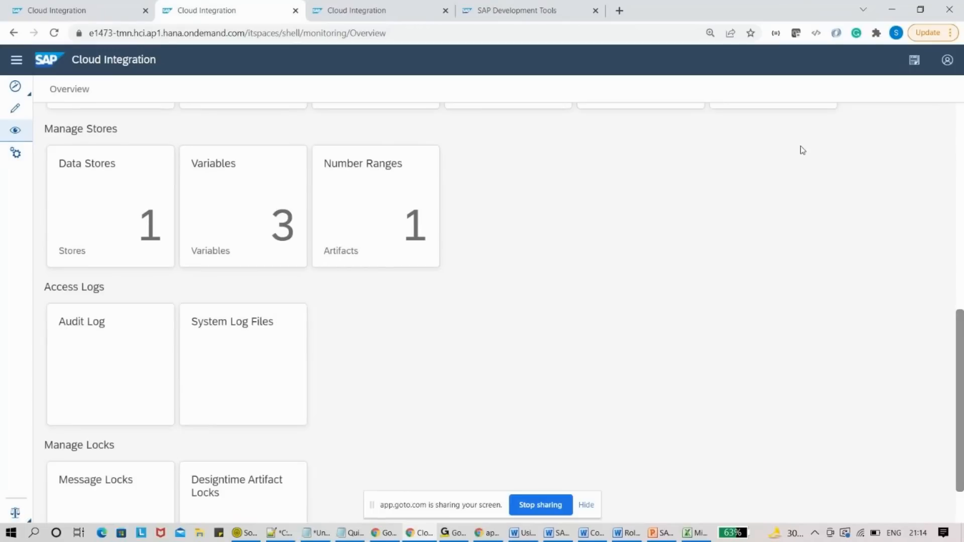
click(32, 4)
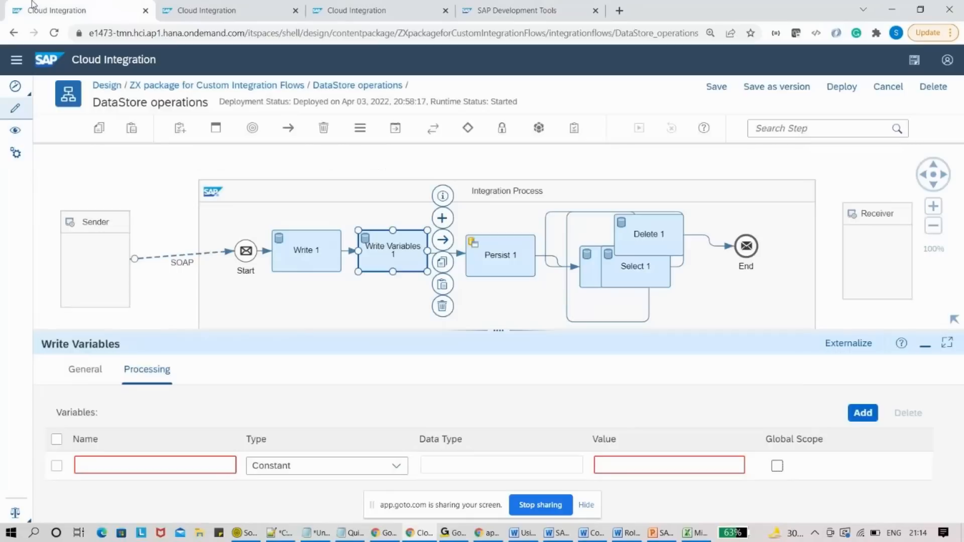
- Review Persist 1's Processing settings and bring up its Persist Messages help page
click(496, 265)
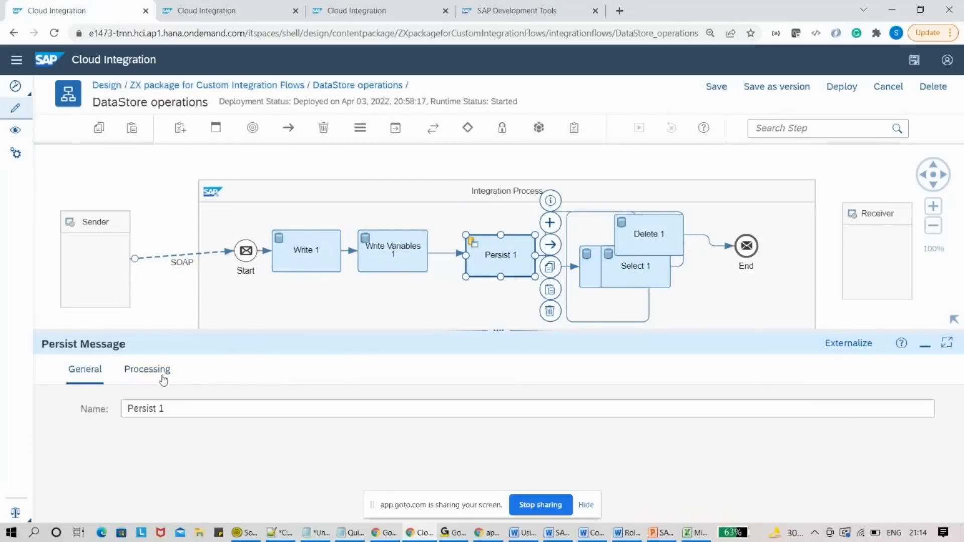
click(157, 377)
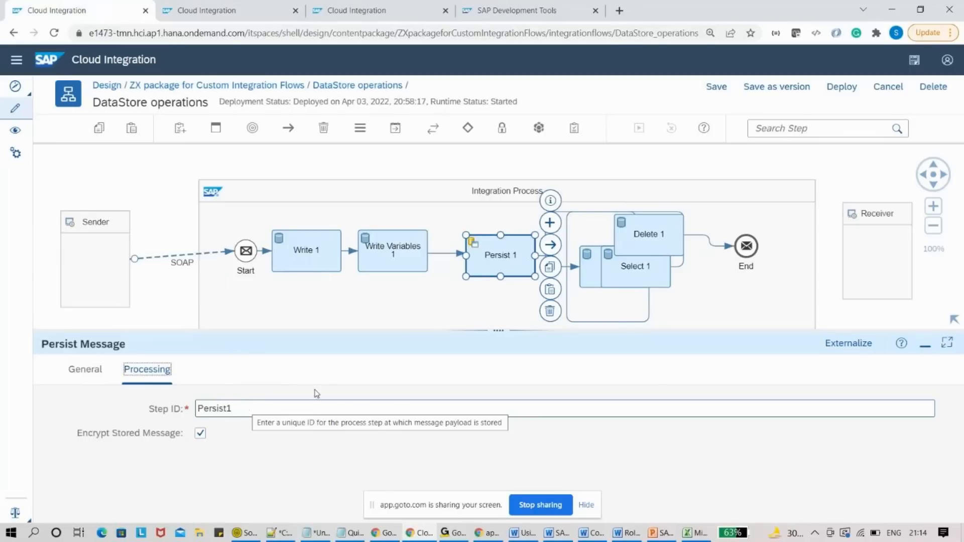
click(902, 343)
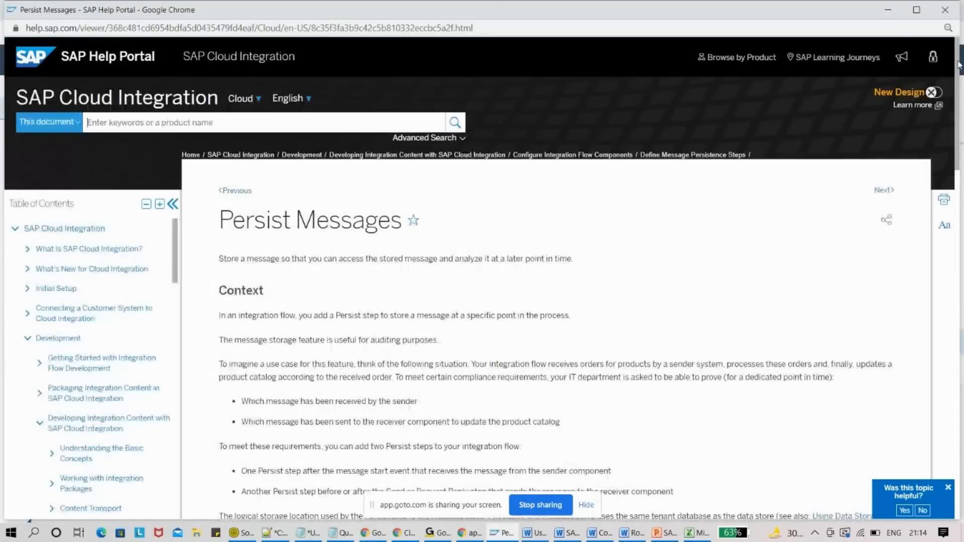
- Read the Persist Messages page to Next Steps, highlighting parts of the example OData URL, then return to the editor
drag(959, 64, 962, 373)
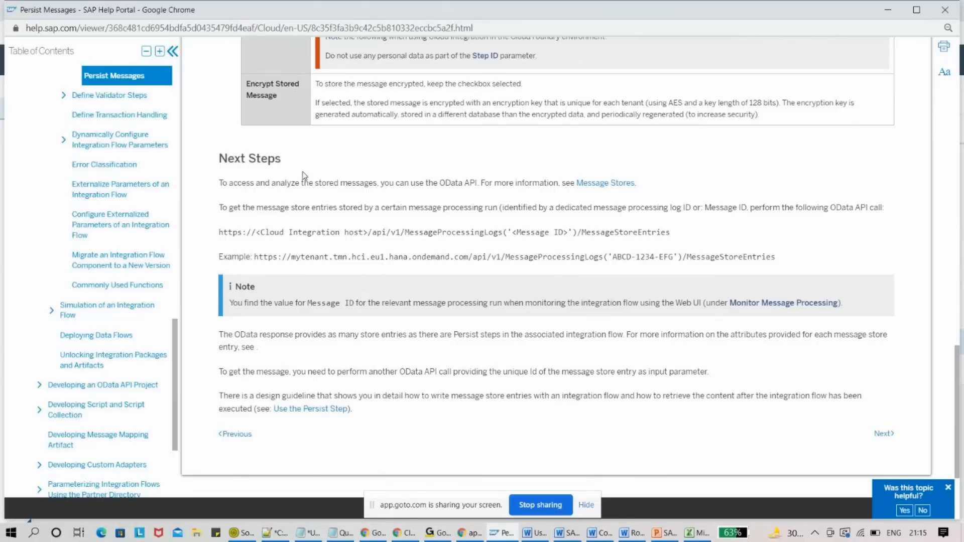
double_click(454, 257)
drag(255, 256, 300, 258)
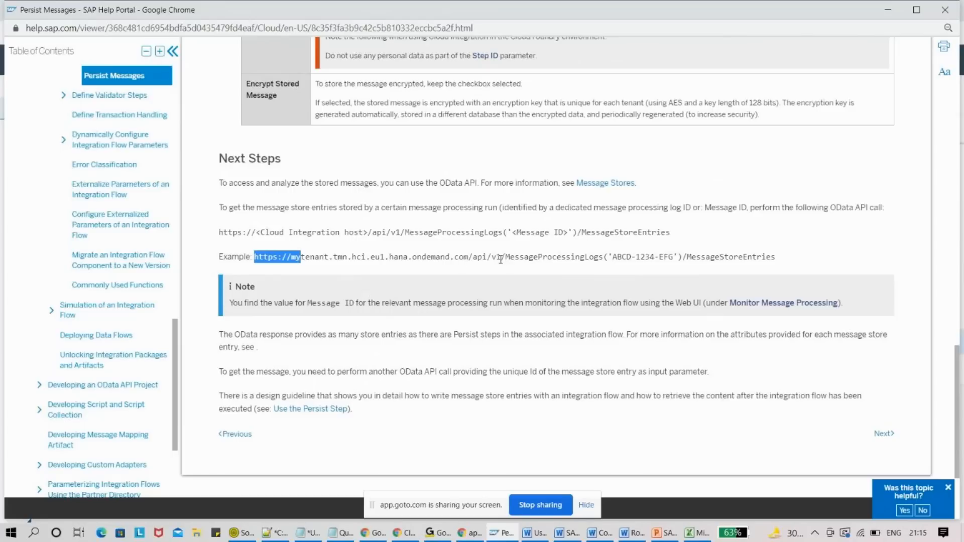
click(611, 260)
drag(610, 260, 635, 260)
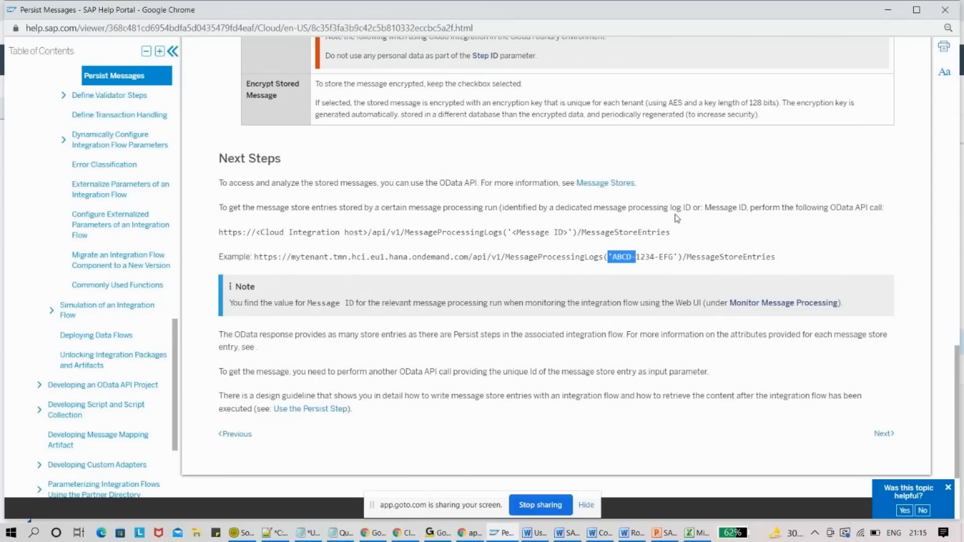
click(888, 10)
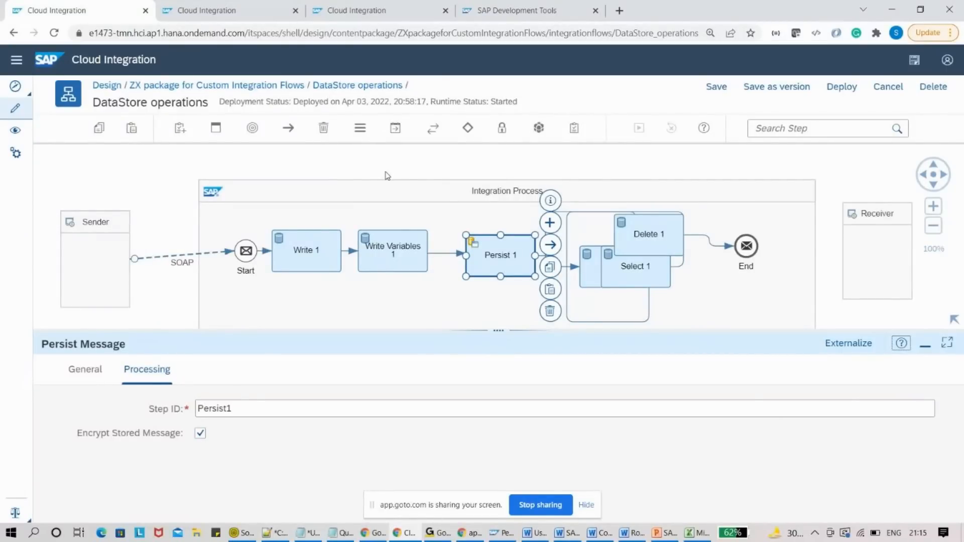
- Leave the flow for the ZX package page, confirming Yes, and place the cursor after OrderPayload in the untitled notes
click(259, 92)
click(533, 324)
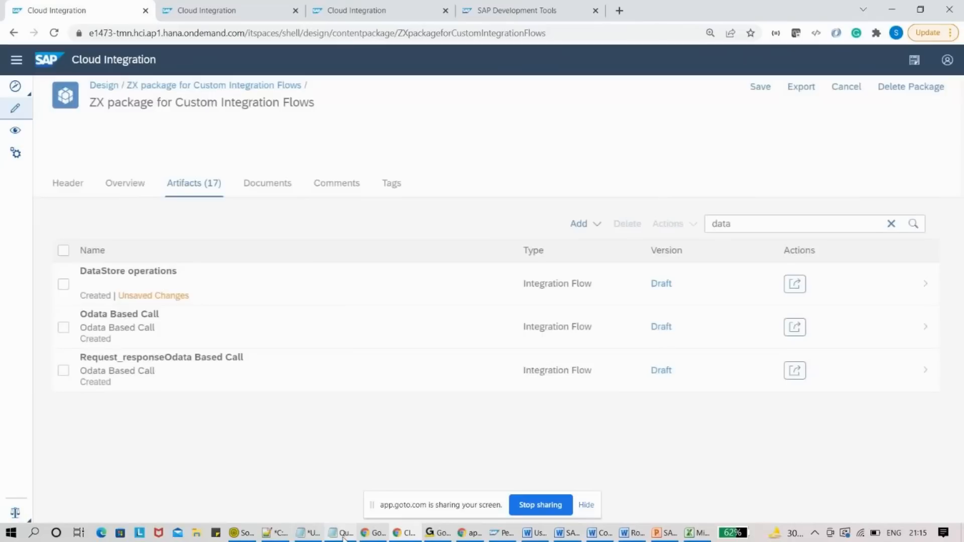
click(344, 533)
click(344, 533)
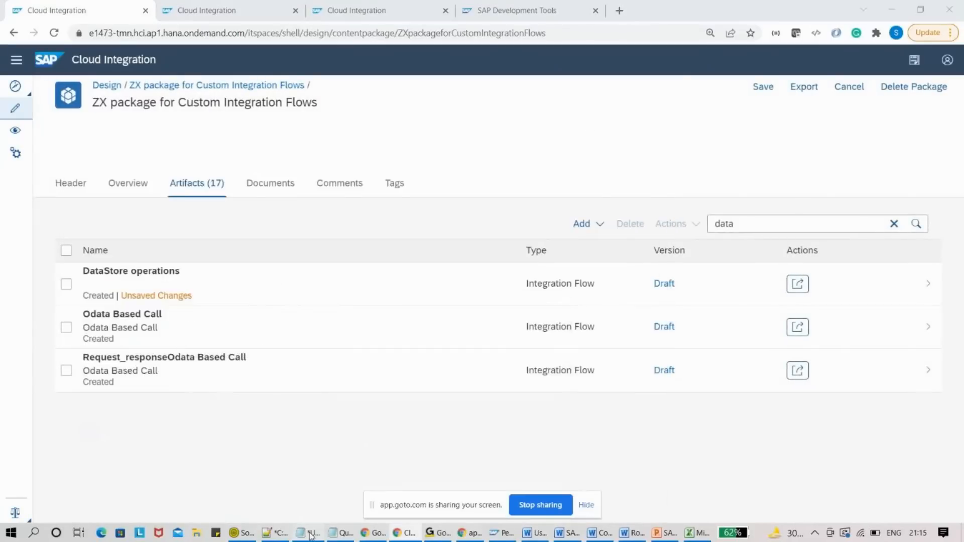
click(311, 533)
click(201, 390)
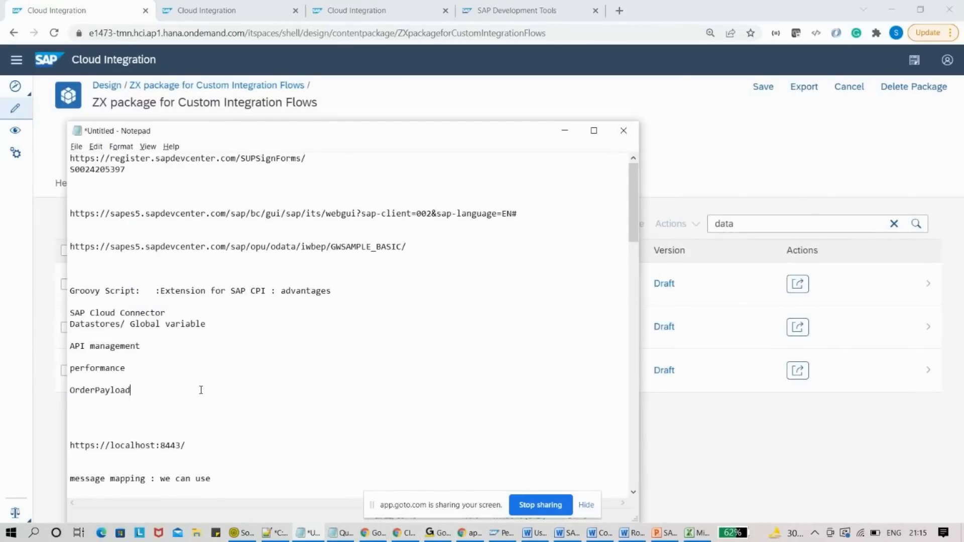
- Add an asterisk row under OrderPayload, then the notes API management, performance, SF connectivity and Aggregator:
key(Return)
key(Return)
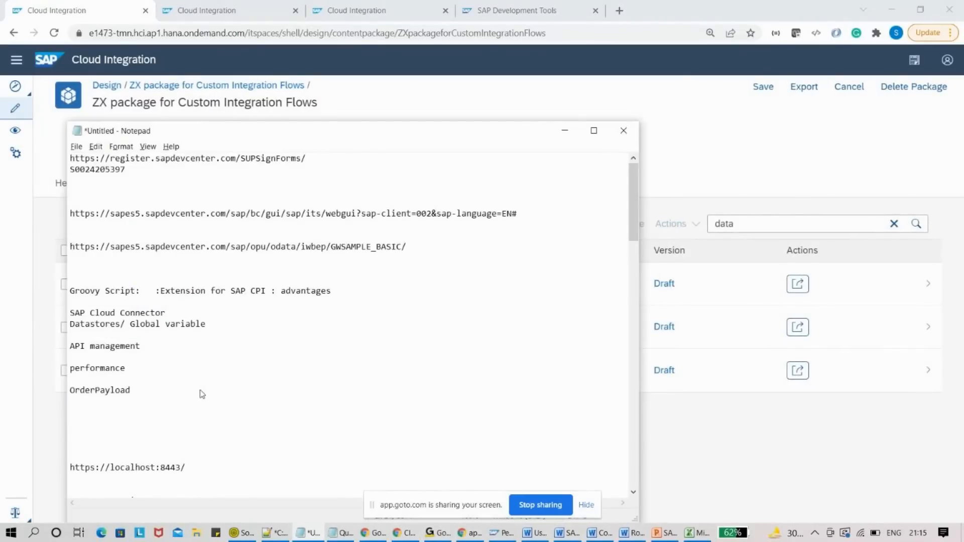
text(*************)
key(Return)
key(Return)
key(Return)
text(API mana)
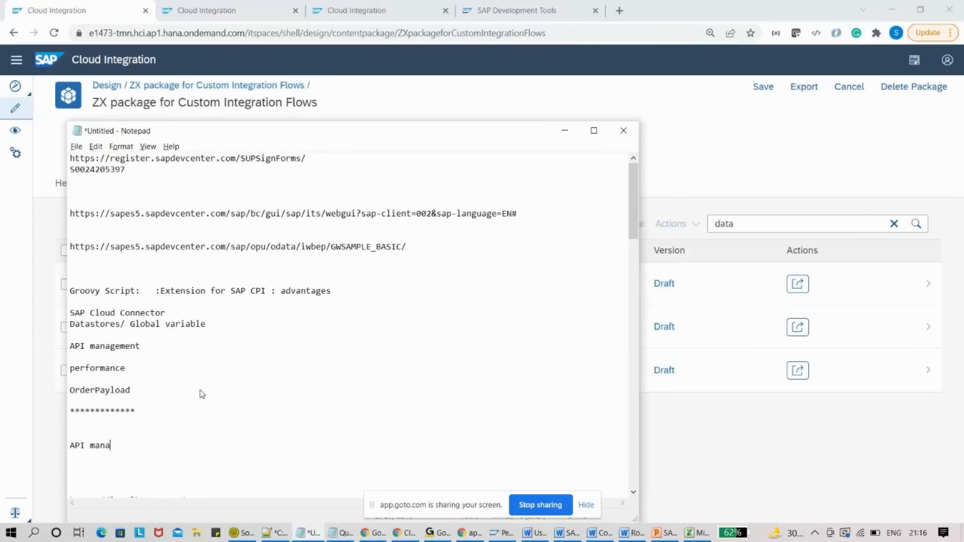
text(gement)
key(Return)
text(o)
text(erformance)
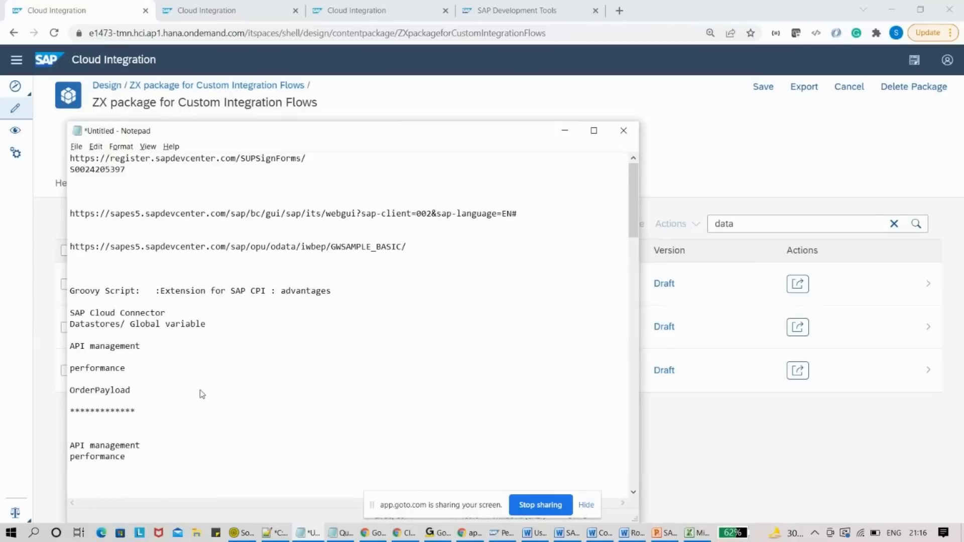
text(SF connectivity)
key(Return)
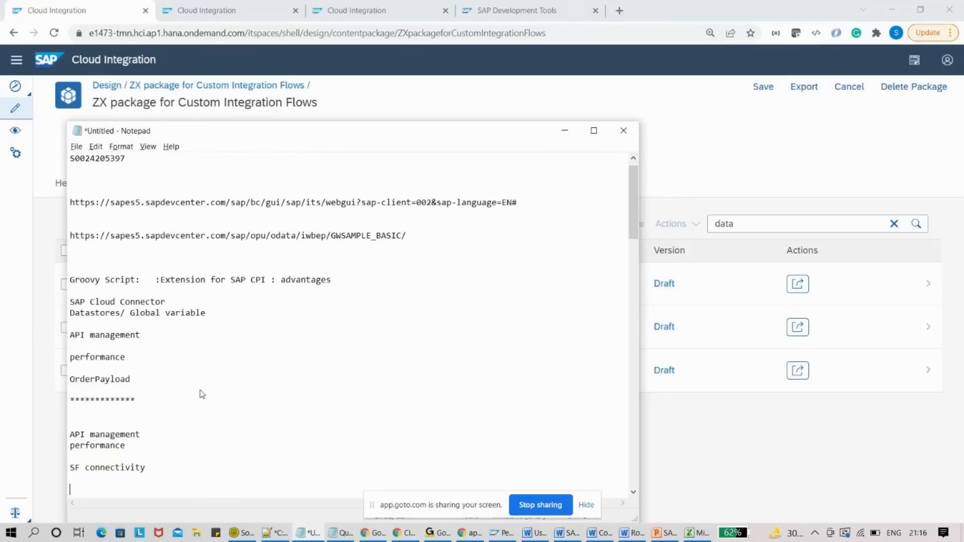
text(Aggregator)
text(:)
key(Return)
key(Return)
key(Return)
key(Return)
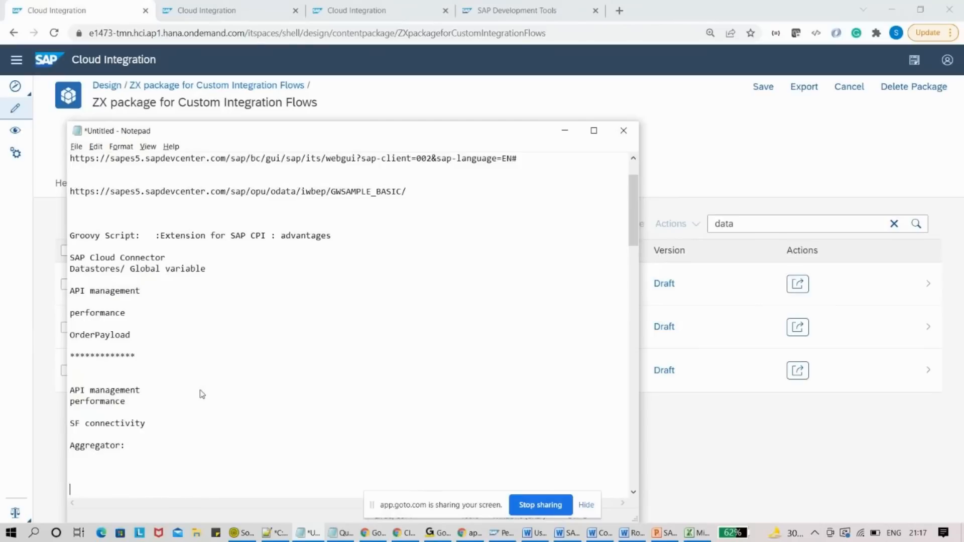
- Bring the ZX package artifacts list in front of Notepad and stop sharing the screen
click(763, 137)
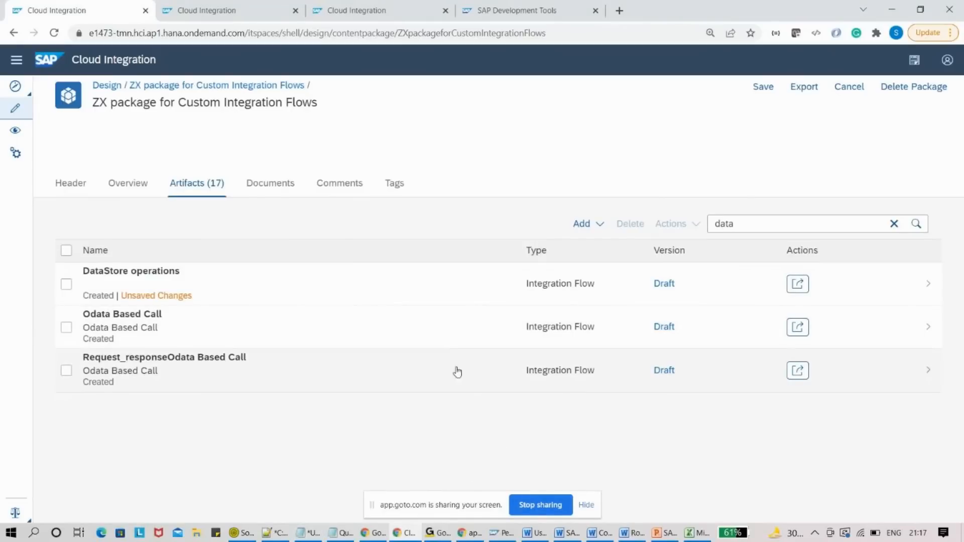
click(535, 508)
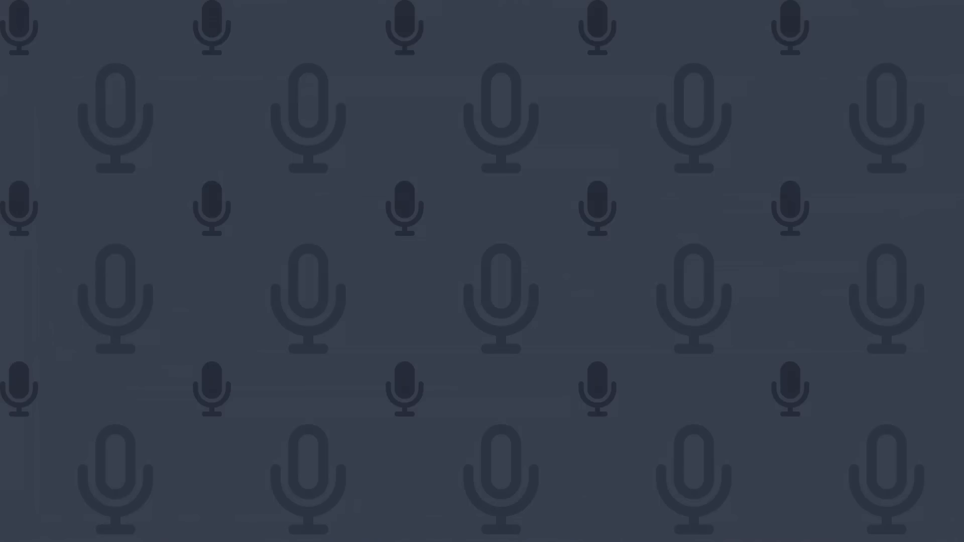